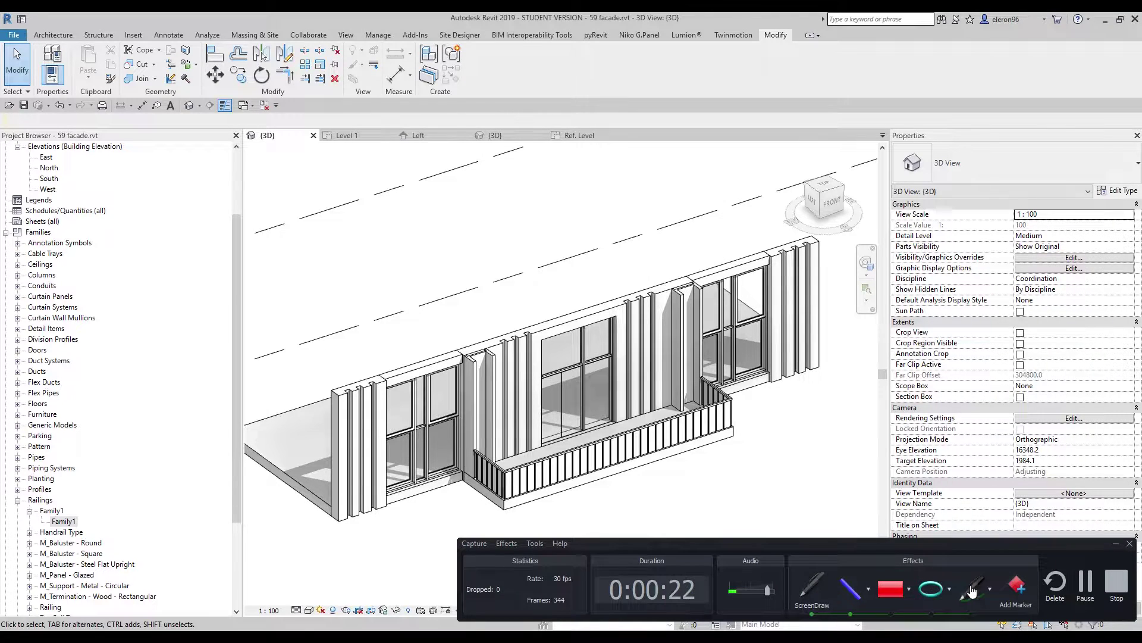
{"action": "mouse_move", "coordinate": [351, 366]}
{"action": "left_mouse_down"}
{"action": "mouse_move", "coordinate": [348, 523]}
{"action": "mouse_move", "coordinate": [399, 429]}
{"action": "mouse_move", "coordinate": [393, 357]}
{"action": "mouse_move", "coordinate": [375, 393]}
{"action": "mouse_move", "coordinate": [403, 495]}
{"action": "mouse_move", "coordinate": [476, 455]}
{"action": "mouse_move", "coordinate": [464, 357]}
{"action": "mouse_move", "coordinate": [390, 356]}
{"action": "mouse_move", "coordinate": [507, 318]}
{"action": "mouse_move", "coordinate": [506, 479]}
{"action": "mouse_move", "coordinate": [461, 491]}
{"action": "mouse_move", "coordinate": [460, 324]}
{"action": "left_mouse_up"}
{"action": "mouse_move", "coordinate": [542, 450]}
{"action": "left_mouse_down"}
{"action": "mouse_move", "coordinate": [734, 376]}
{"action": "mouse_move", "coordinate": [754, 447]}
{"action": "mouse_move", "coordinate": [545, 506]}
{"action": "mouse_move", "coordinate": [537, 445]}
{"action": "left_mouse_up"}
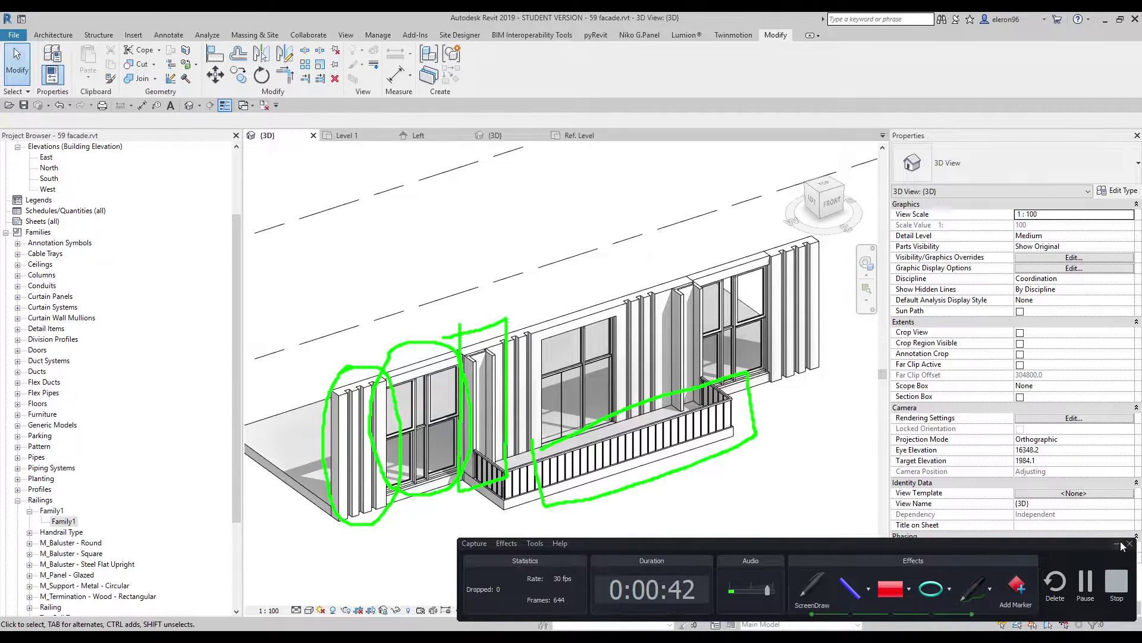
{"action": "left_click", "coordinate": [1121, 544]}
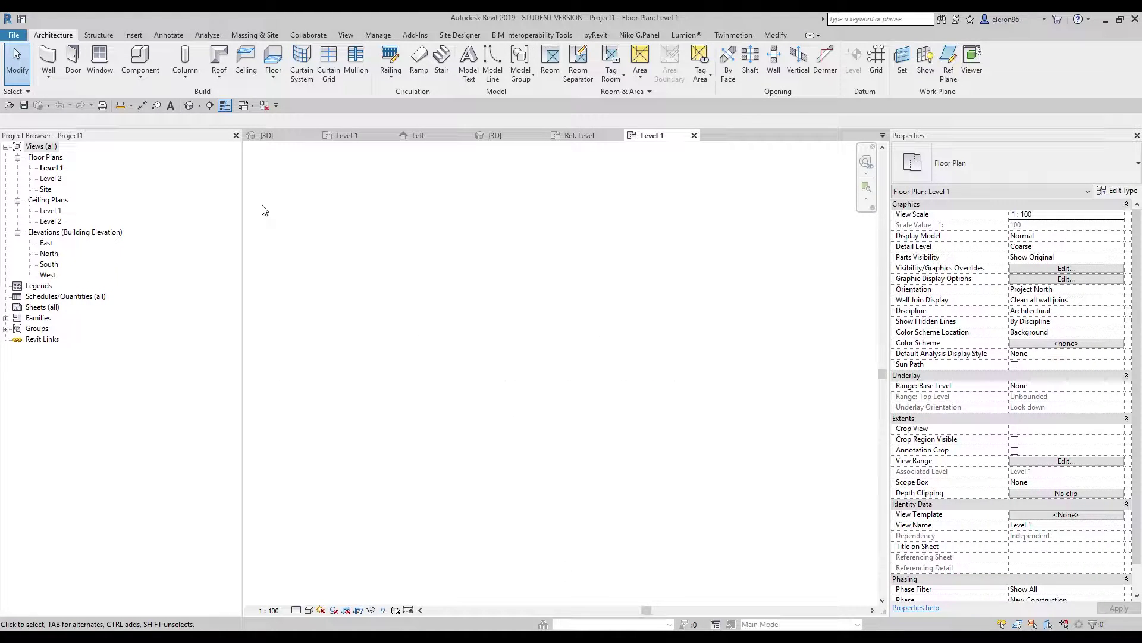
Step: Draw a horizontal Generic - 200mm basic wall about 3800 mm long on Level 1
{"action": "left_click", "coordinate": [49, 60]}
{"action": "left_click", "coordinate": [403, 391]}
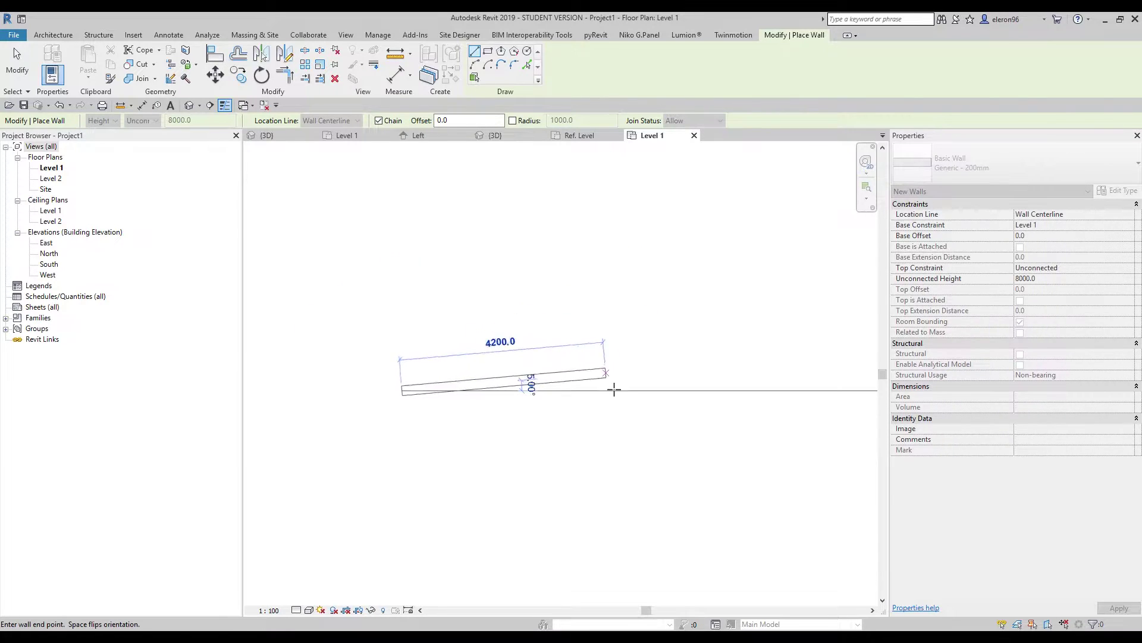
{"action": "left_click", "coordinate": [587, 390]}
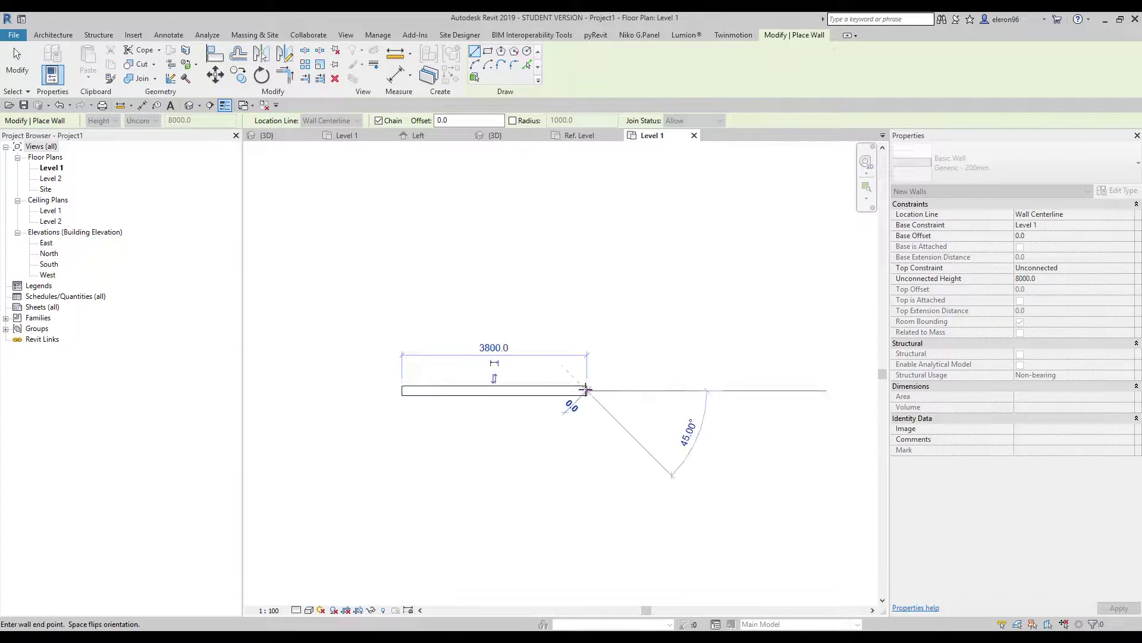
{"action": "key", "text": "Escape"}
{"action": "key", "text": "Escape"}
{"action": "scroll", "coordinate": [495, 413], "scroll_direction": "down", "scroll_amount": 2}
{"action": "scroll", "coordinate": [516, 391], "scroll_direction": "up", "scroll_amount": 4}
{"action": "left_click", "coordinate": [487, 393]}
{"action": "middle_click_drag", "start_coordinate": [582, 404], "coordinate": [505, 449]}
{"action": "key", "text": "Escape"}
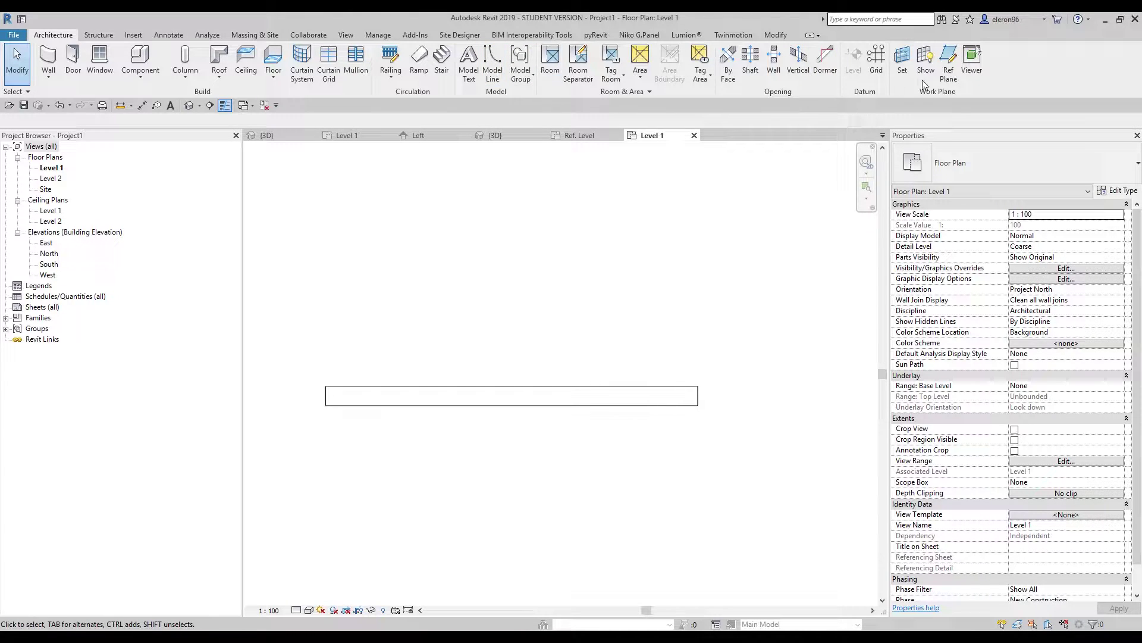
Step: Place a vertical reference plane through the wall's midpoint and extend its upper end past the other side of the wall
{"action": "left_click", "coordinate": [948, 61]}
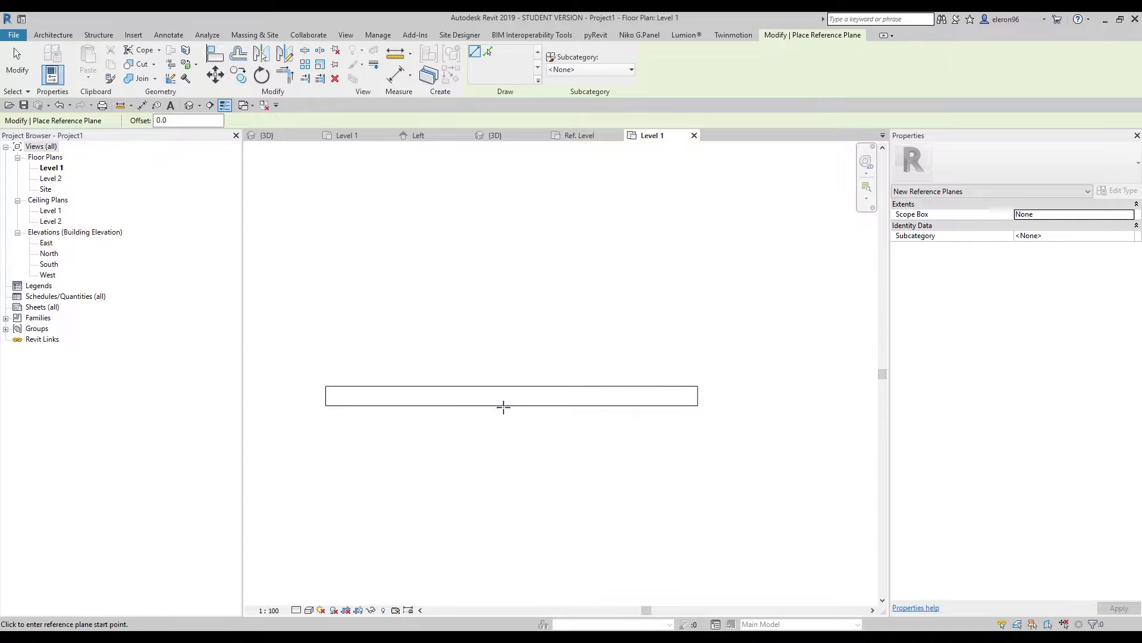
{"action": "left_click", "coordinate": [512, 405]}
{"action": "left_click", "coordinate": [511, 540]}
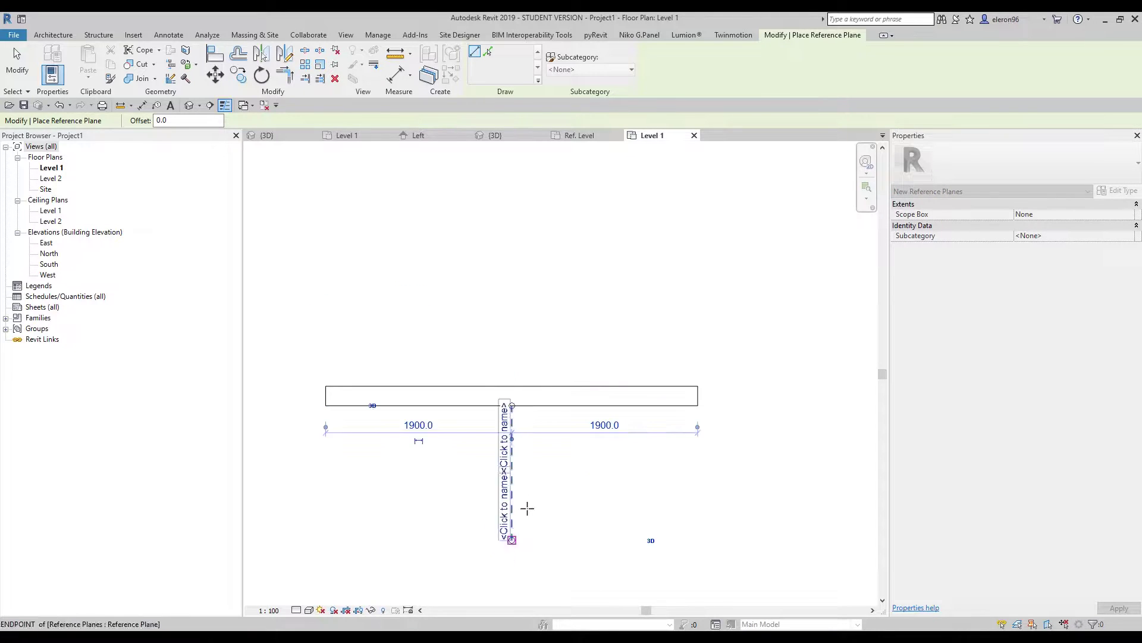
{"action": "key", "text": "Escape"}
{"action": "left_click", "coordinate": [512, 452]}
{"action": "left_click_drag", "start_coordinate": [512, 406], "coordinate": [511, 275]}
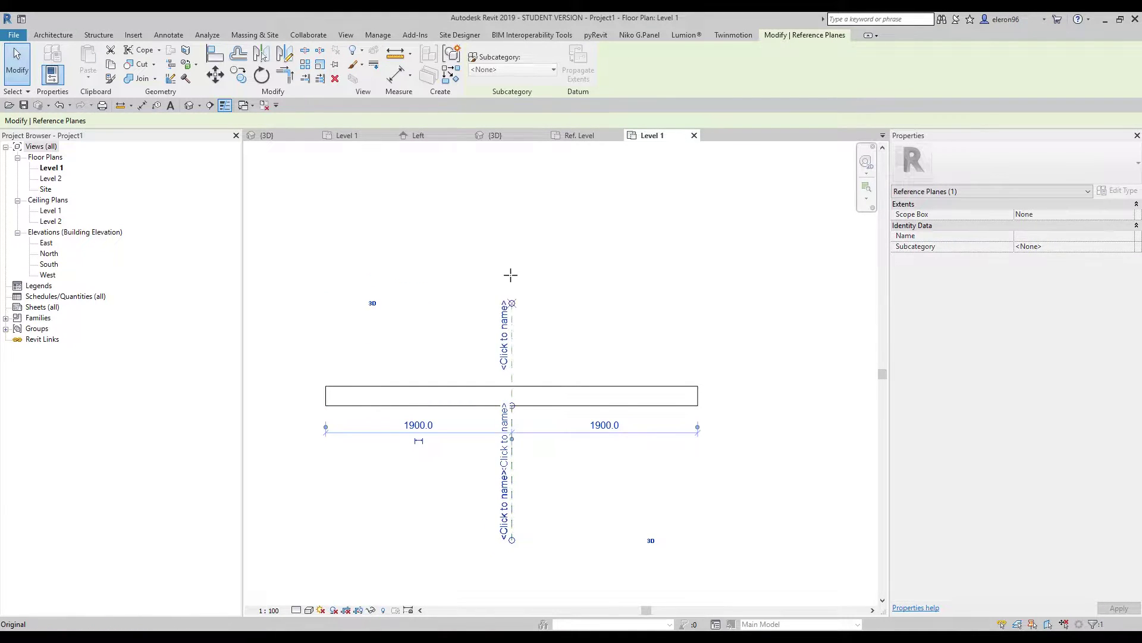
{"action": "left_click", "coordinate": [530, 362]}
{"action": "middle_click_drag", "start_coordinate": [516, 374], "coordinate": [537, 372]}
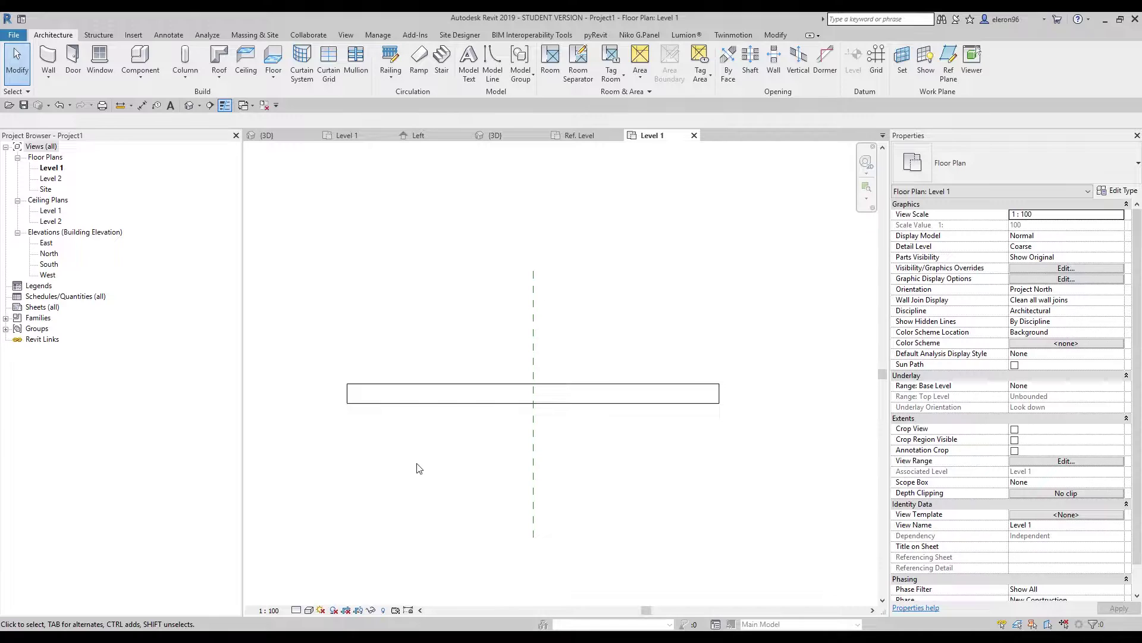
{"action": "scroll", "coordinate": [472, 409], "scroll_direction": "up", "scroll_amount": 2}
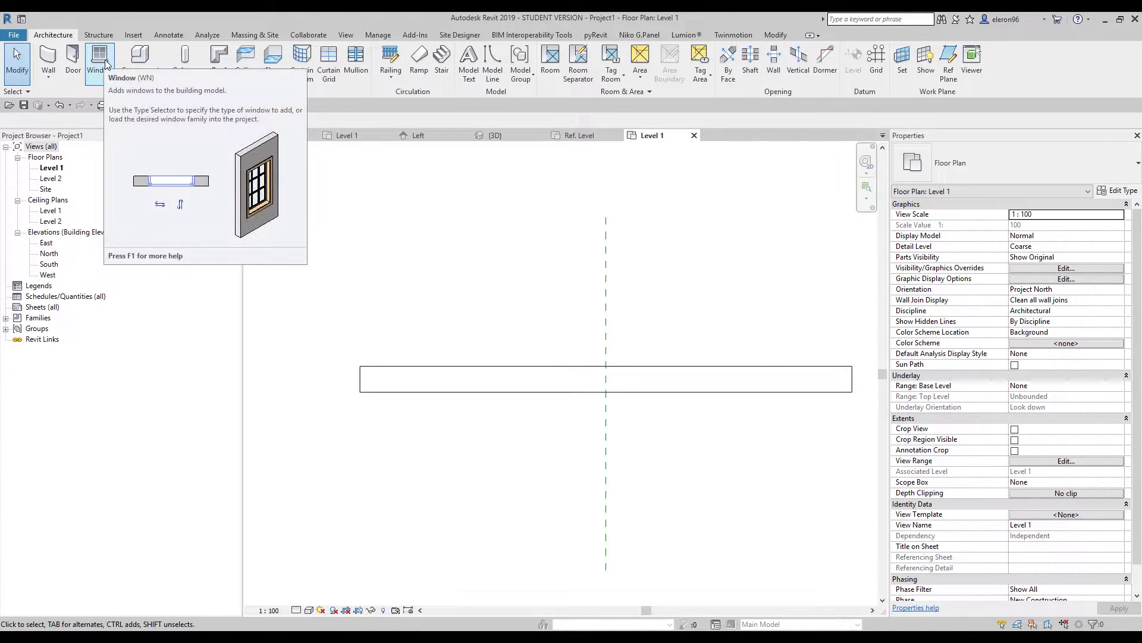
Step: Draw a Curtain Wall about 1000 mm long on the basic wall's centerline, starting about 400 mm from its left end
{"action": "left_click", "coordinate": [45, 57]}
{"action": "left_click", "coordinate": [1018, 160]}
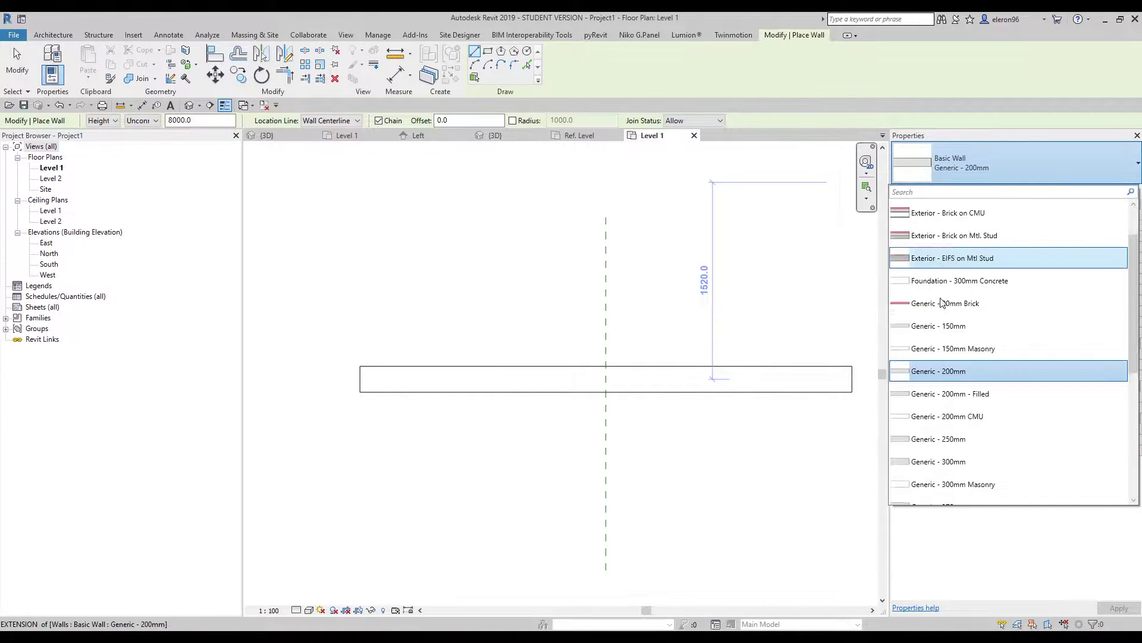
{"action": "scroll", "coordinate": [946, 309], "scroll_direction": "down", "scroll_amount": 4}
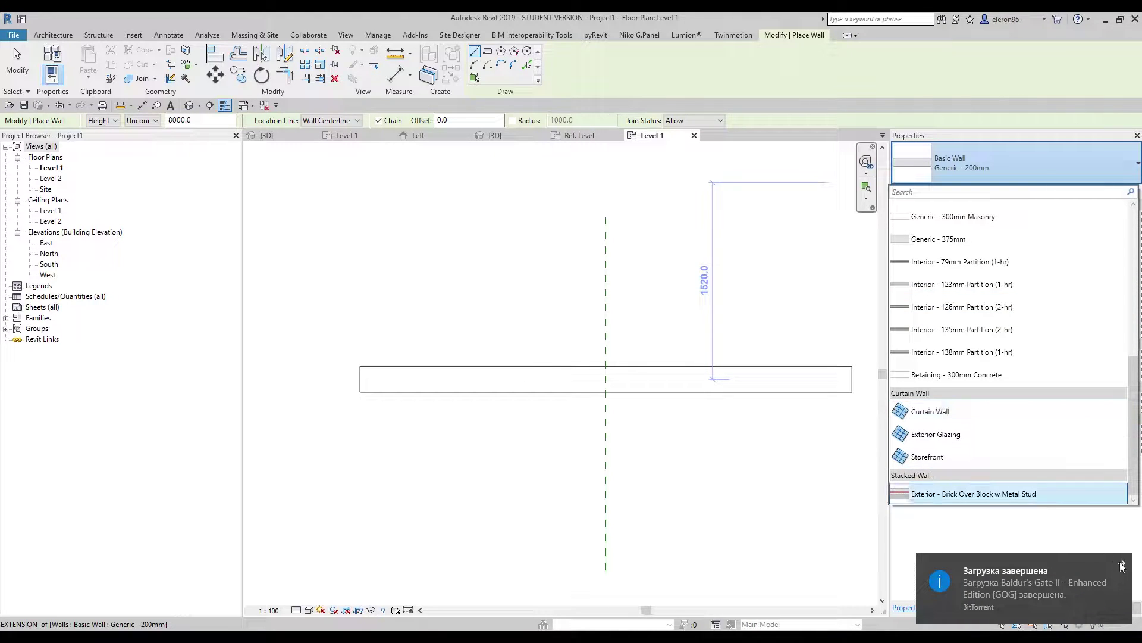
{"action": "left_click", "coordinate": [1122, 564]}
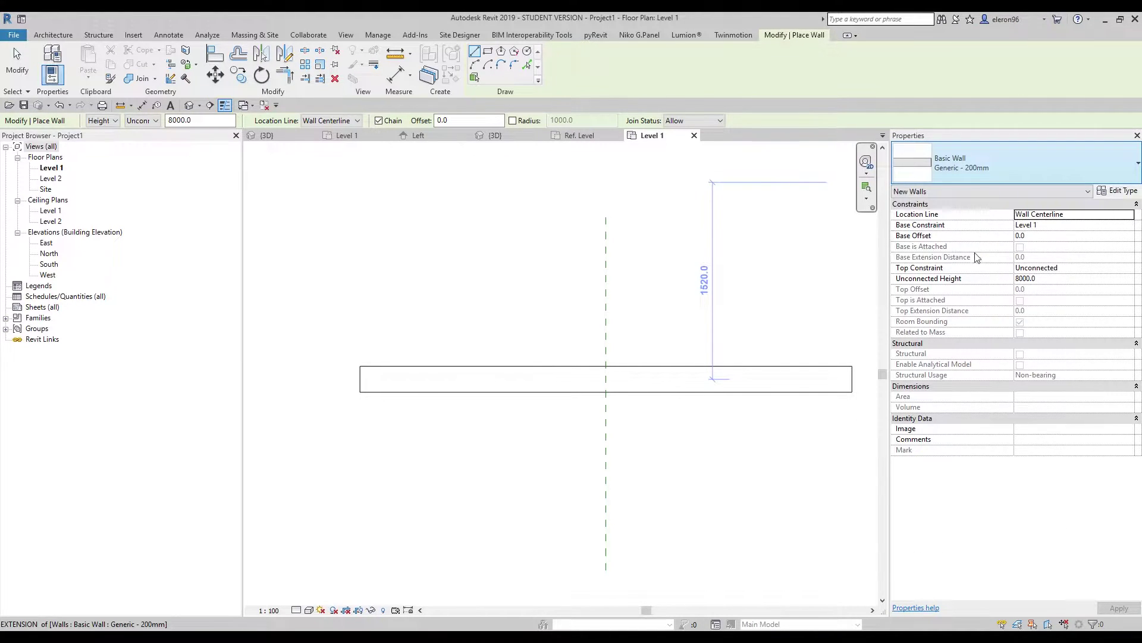
{"action": "left_click", "coordinate": [1007, 173]}
{"action": "scroll", "coordinate": [946, 357], "scroll_direction": "down", "scroll_amount": 4}
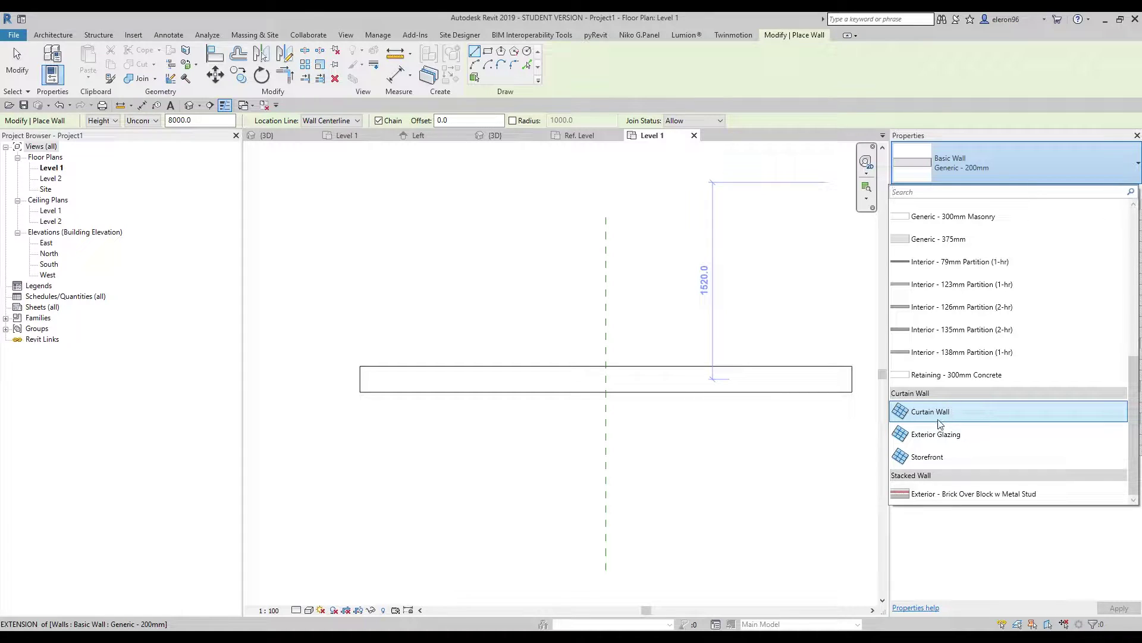
{"action": "left_click", "coordinate": [938, 415]}
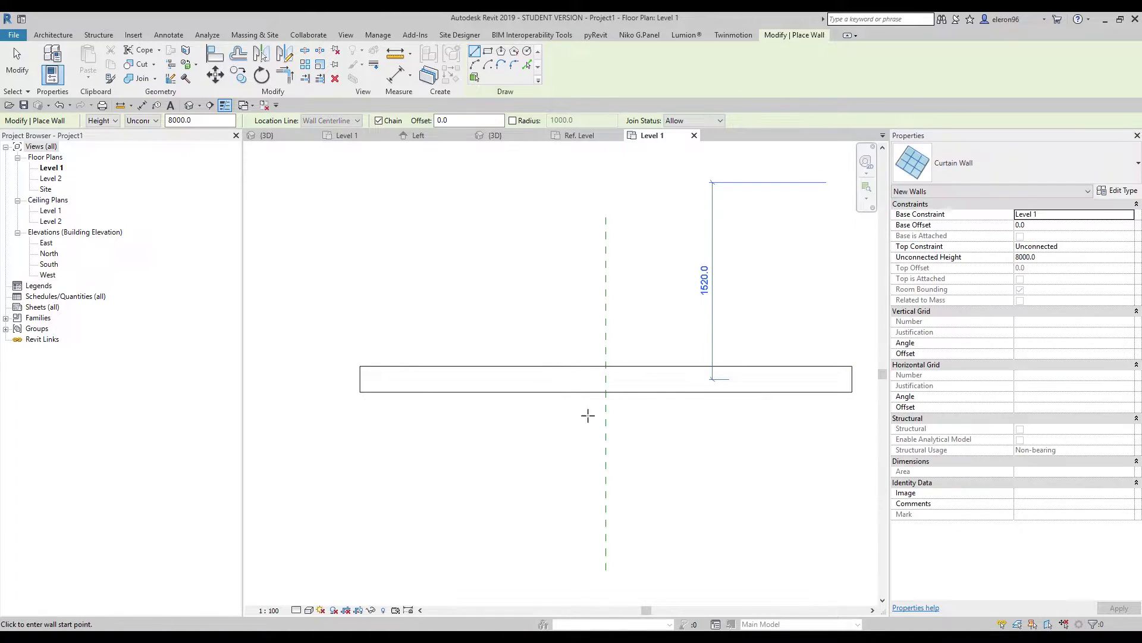
{"action": "left_click", "coordinate": [412, 379]}
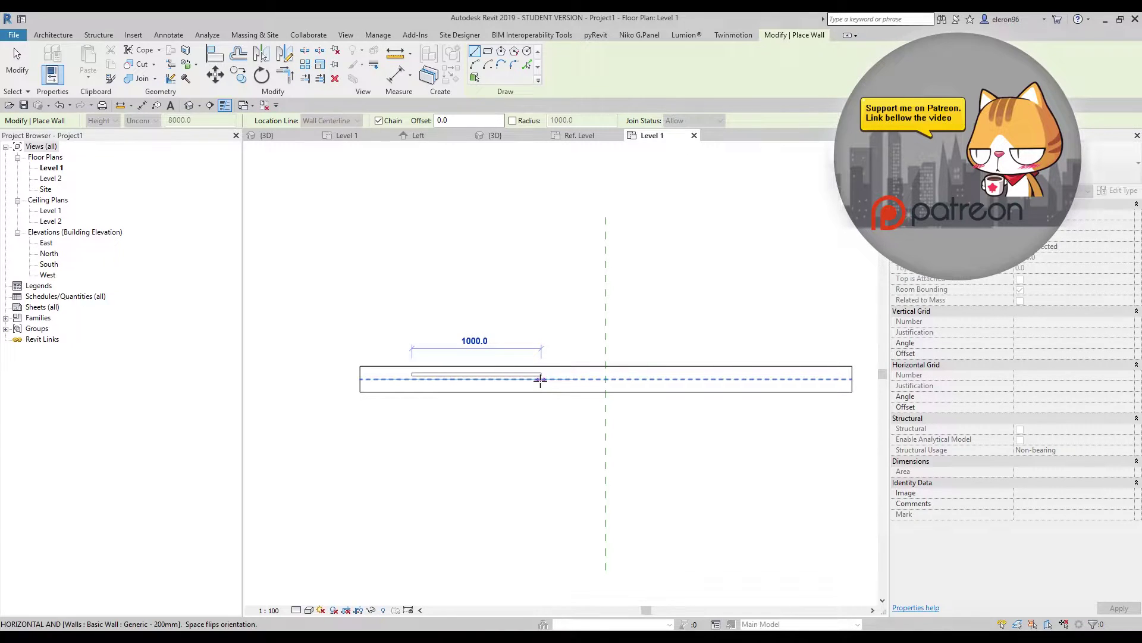
{"action": "left_click", "coordinate": [540, 379]}
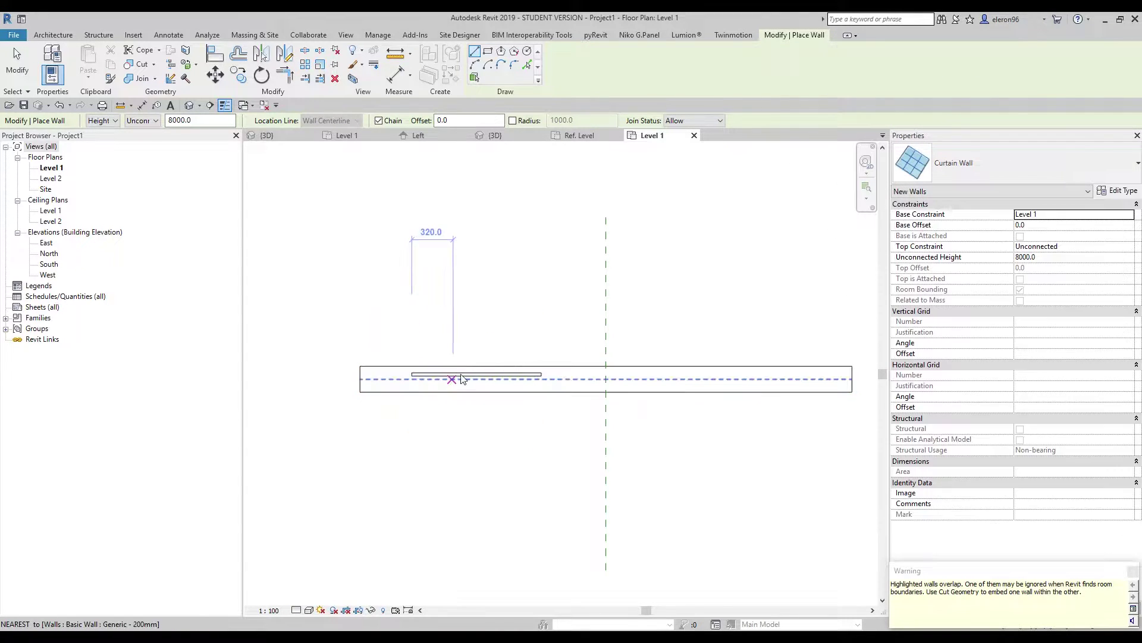
{"action": "key", "text": "Escape"}
{"action": "key", "text": "Escape"}
{"action": "scroll", "coordinate": [480, 370], "scroll_direction": "up", "scroll_amount": 2}
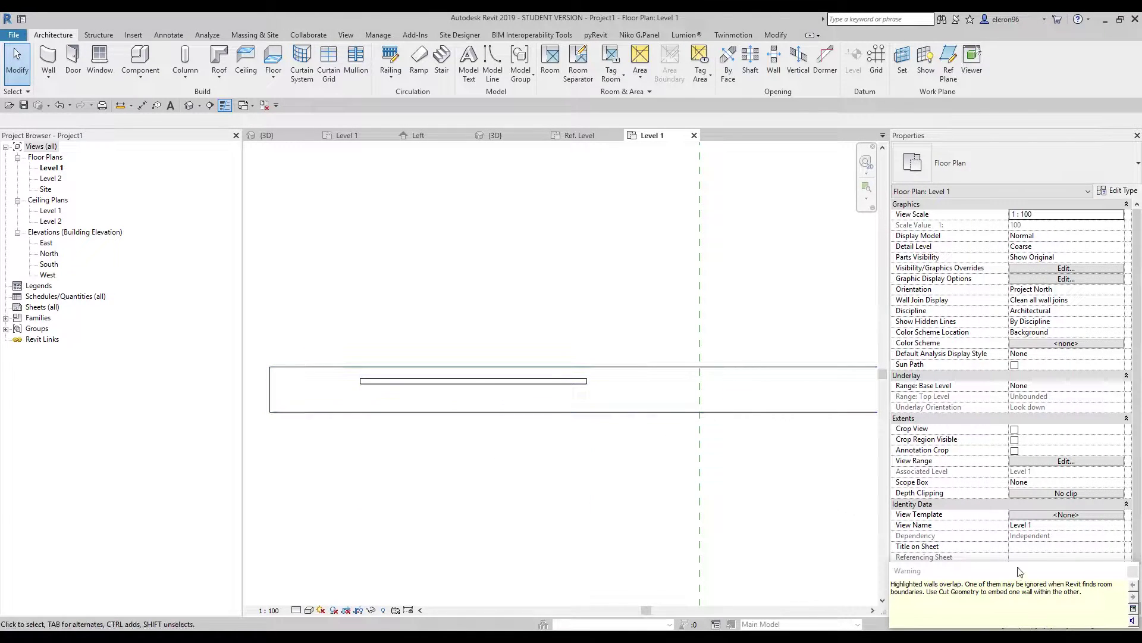
{"action": "mouse_move", "coordinate": [1024, 572]}
{"action": "left_mouse_down"}
{"action": "mouse_move", "coordinate": [428, 342]}
{"action": "mouse_move", "coordinate": [483, 315]}
{"action": "mouse_move", "coordinate": [470, 302]}
{"action": "mouse_move", "coordinate": [631, 334]}
{"action": "left_mouse_up"}
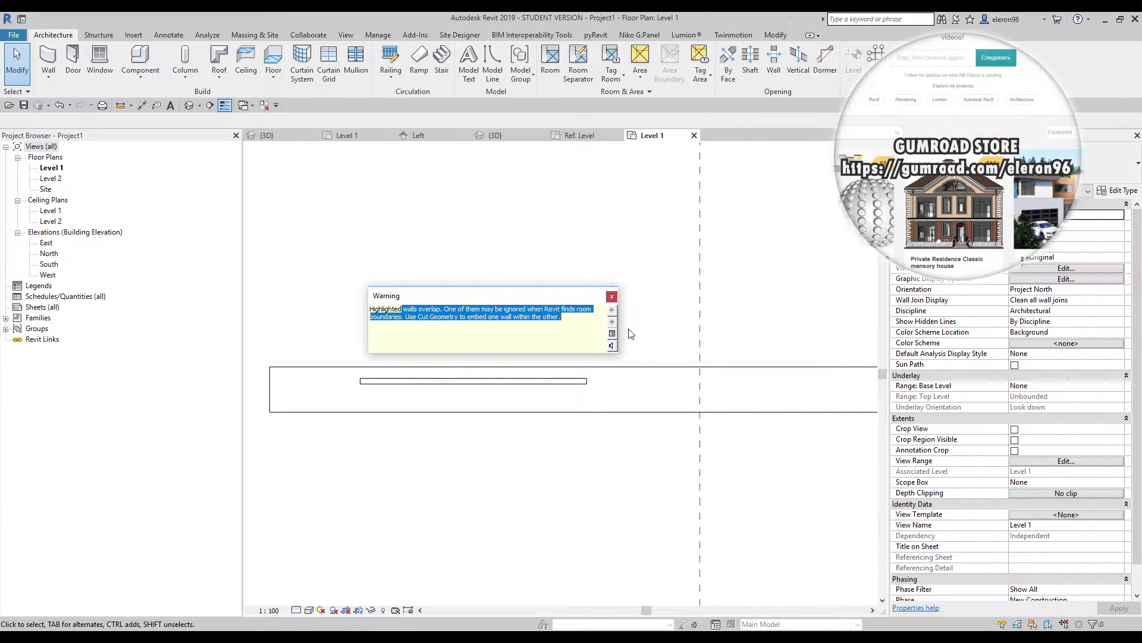
{"action": "left_click", "coordinate": [612, 296]}
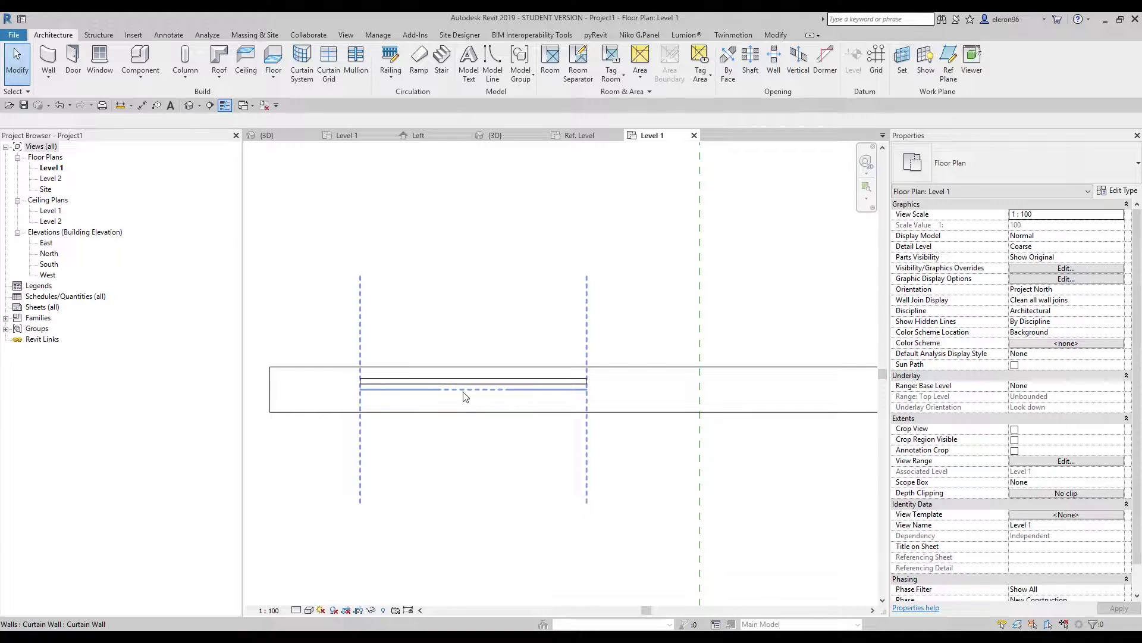
Step: Enable Automatically Embed in the type properties of the curtain wall
{"action": "left_click", "coordinate": [465, 396]}
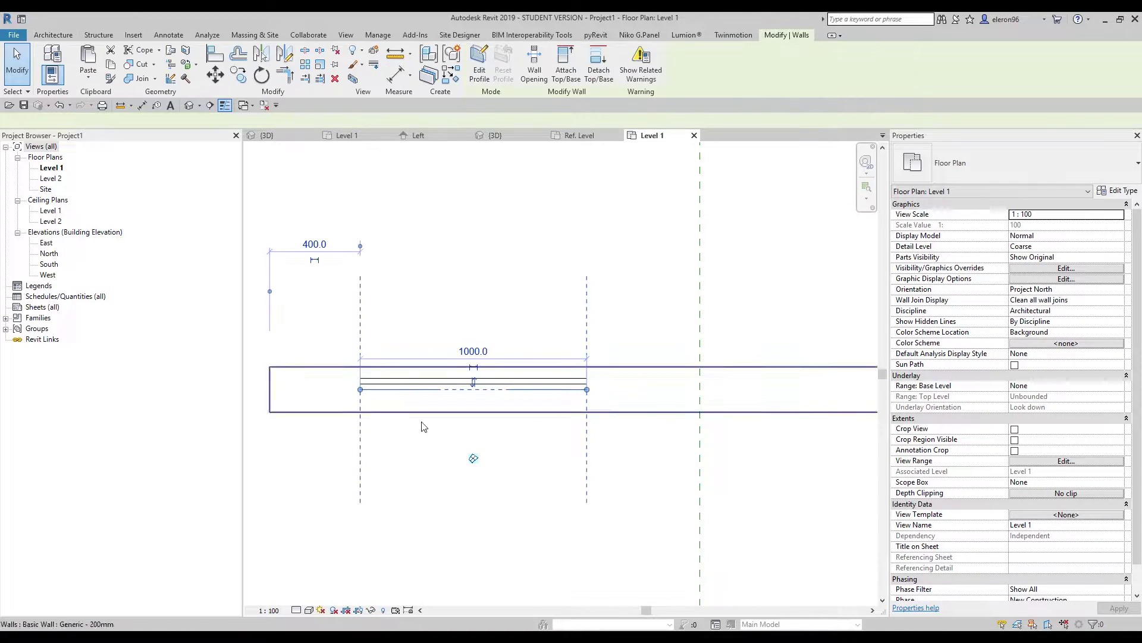
{"action": "left_click", "coordinate": [1119, 191]}
{"action": "mouse_move", "coordinate": [649, 211]}
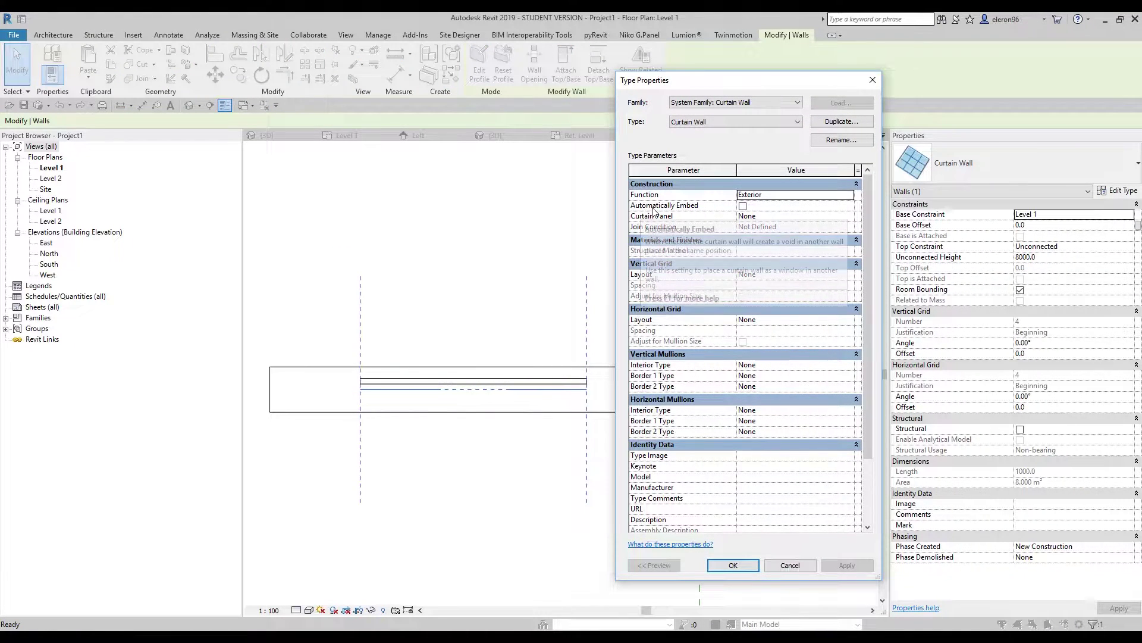
{"action": "left_click", "coordinate": [743, 206]}
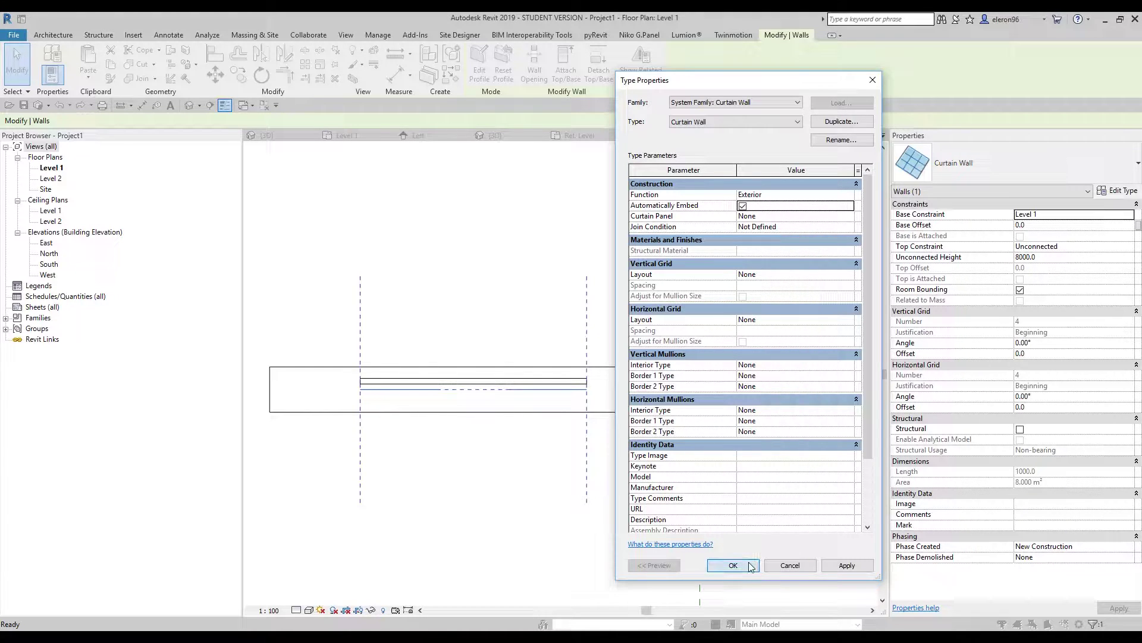
{"action": "left_click", "coordinate": [733, 565]}
{"action": "left_click", "coordinate": [367, 364]}
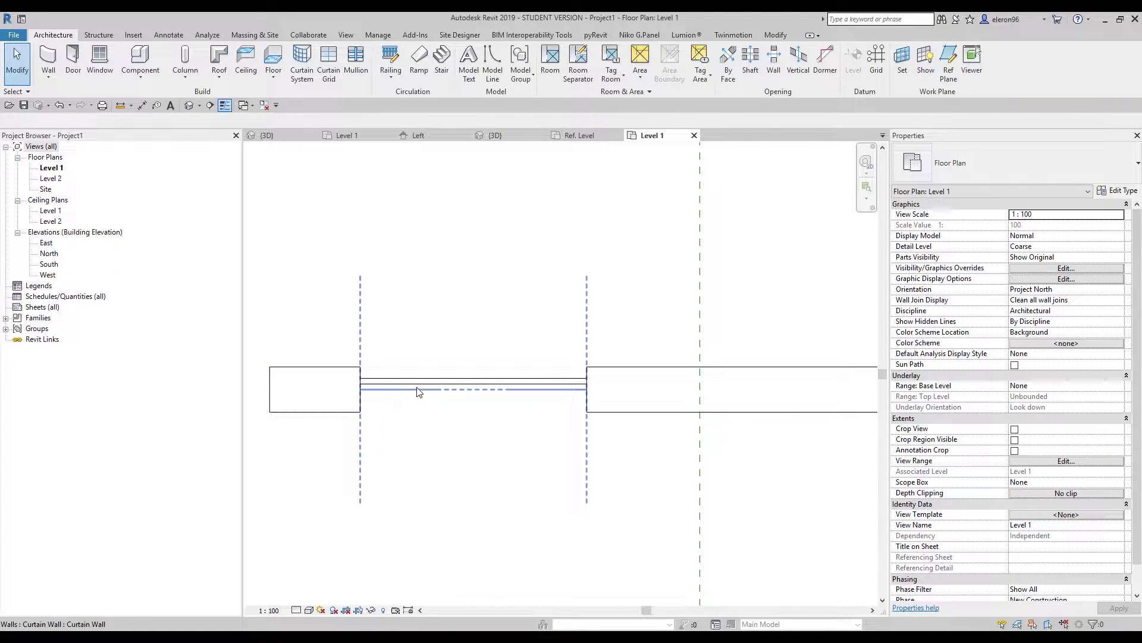
Step: Set the curtain wall's distance from the left end of the basic wall to 250 mm
{"action": "scroll", "coordinate": [492, 421], "scroll_direction": "down", "scroll_amount": 3}
{"action": "middle_click_drag", "start_coordinate": [506, 408], "coordinate": [445, 393]}
{"action": "scroll", "coordinate": [421, 369], "scroll_direction": "up", "scroll_amount": 2}
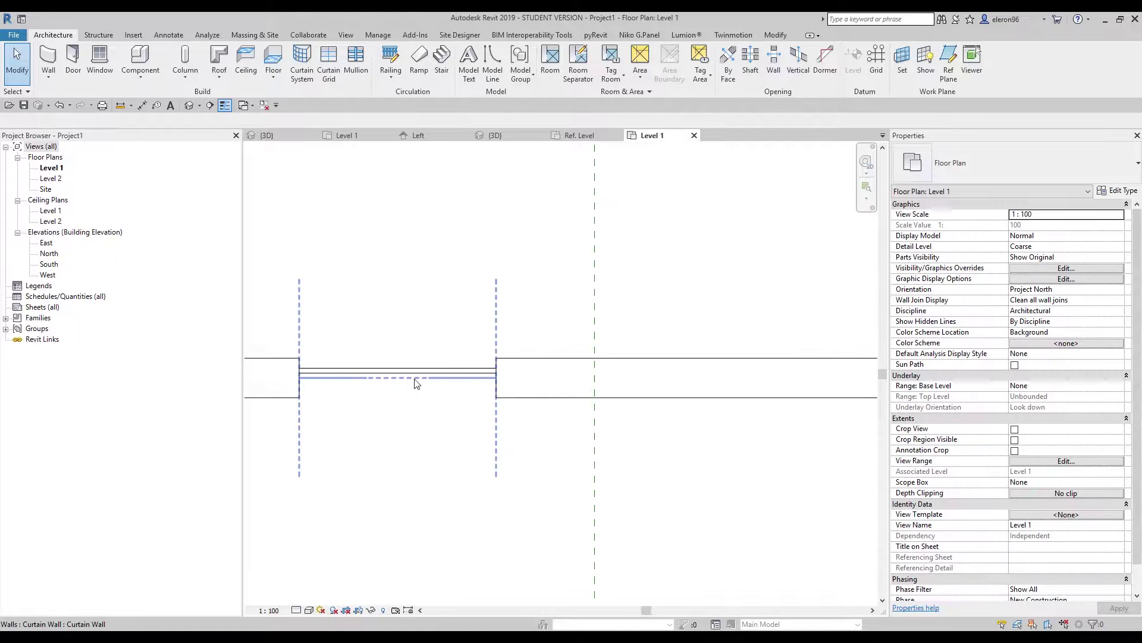
{"action": "left_click", "coordinate": [438, 378]}
{"action": "middle_click_drag", "start_coordinate": [367, 423], "coordinate": [404, 428]}
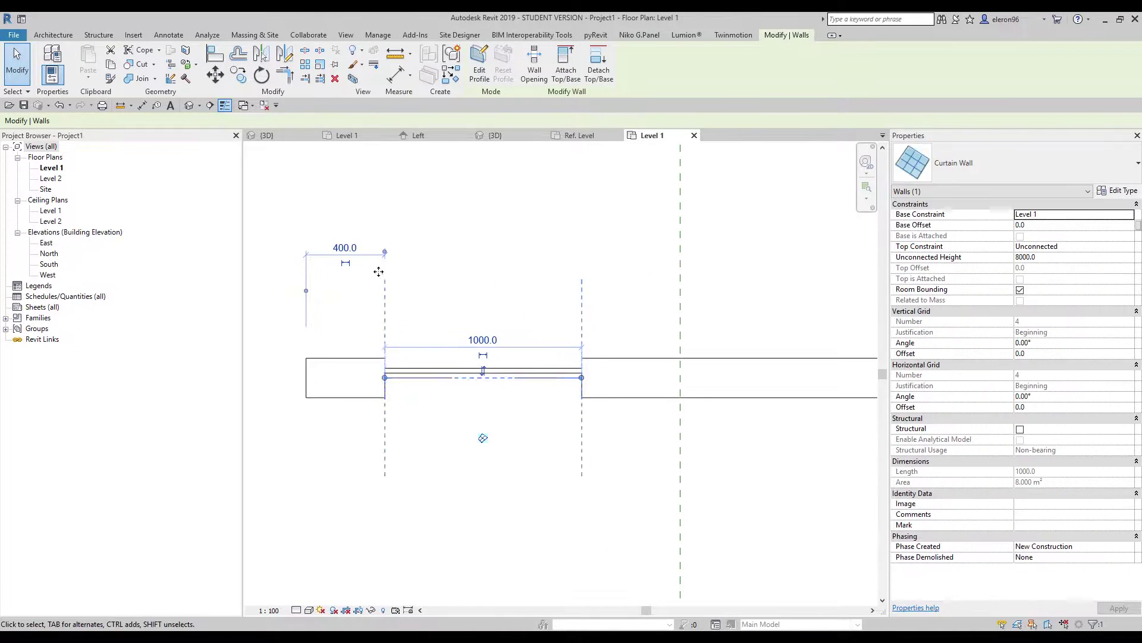
{"action": "left_click", "coordinate": [359, 251]}
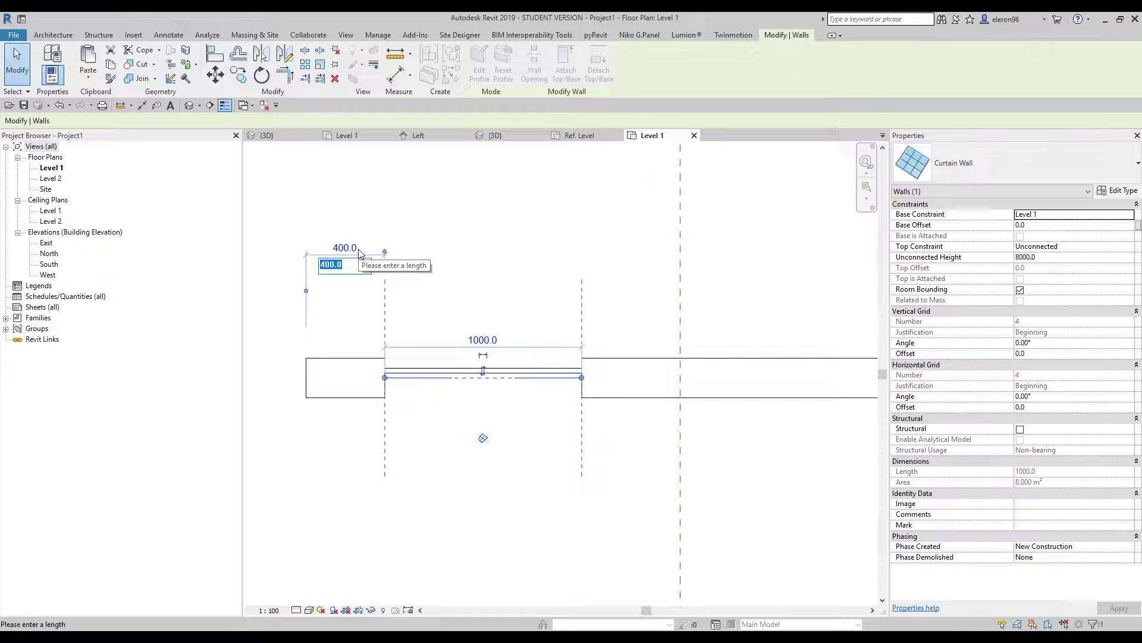
{"action": "type", "text": "250"}
{"action": "key", "text": "Return"}
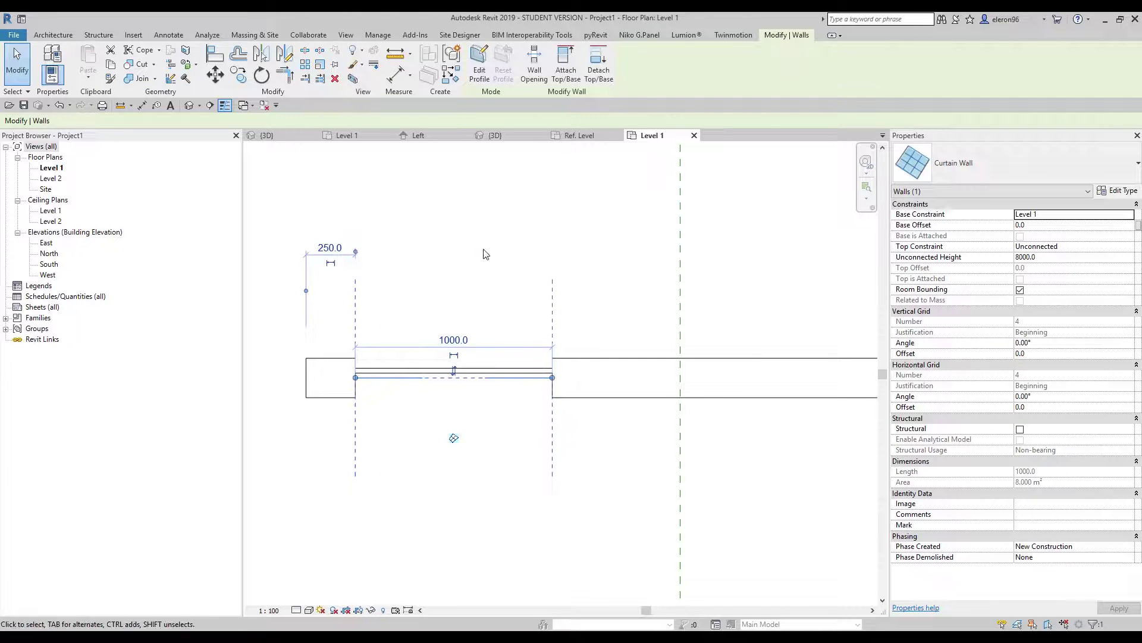
{"action": "left_click", "coordinate": [449, 266]}
{"action": "middle_click_drag", "start_coordinate": [465, 352], "coordinate": [484, 351]}
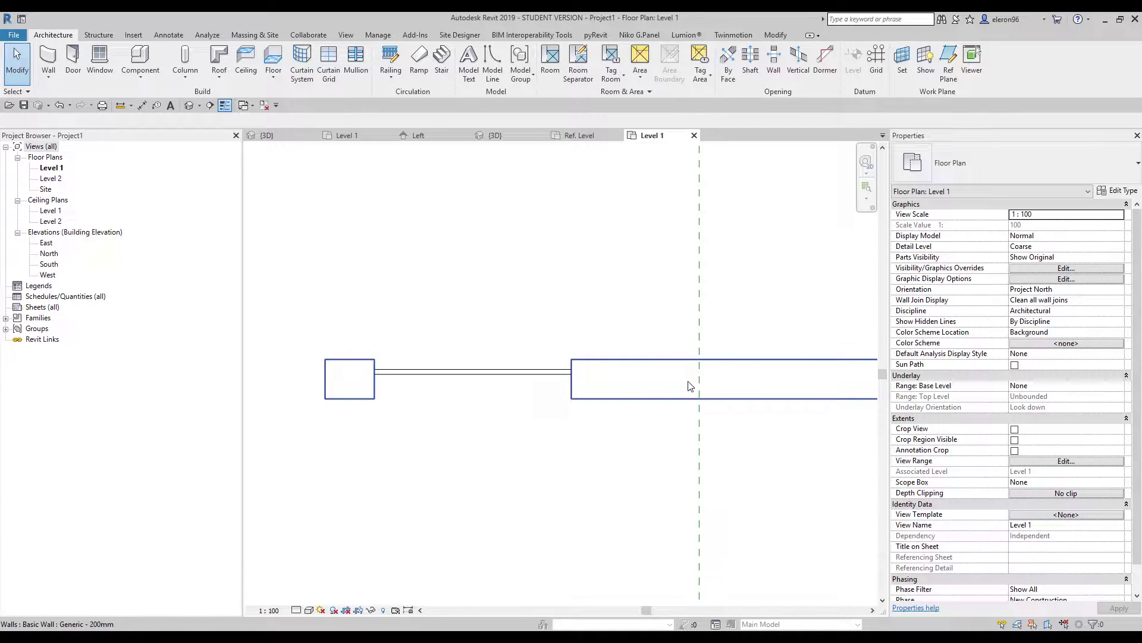
Step: Increase the curtain wall's distance from the left end of the basic wall, shifting it closer to the reference plane
{"action": "middle_click_drag", "start_coordinate": [673, 408], "coordinate": [582, 402]}
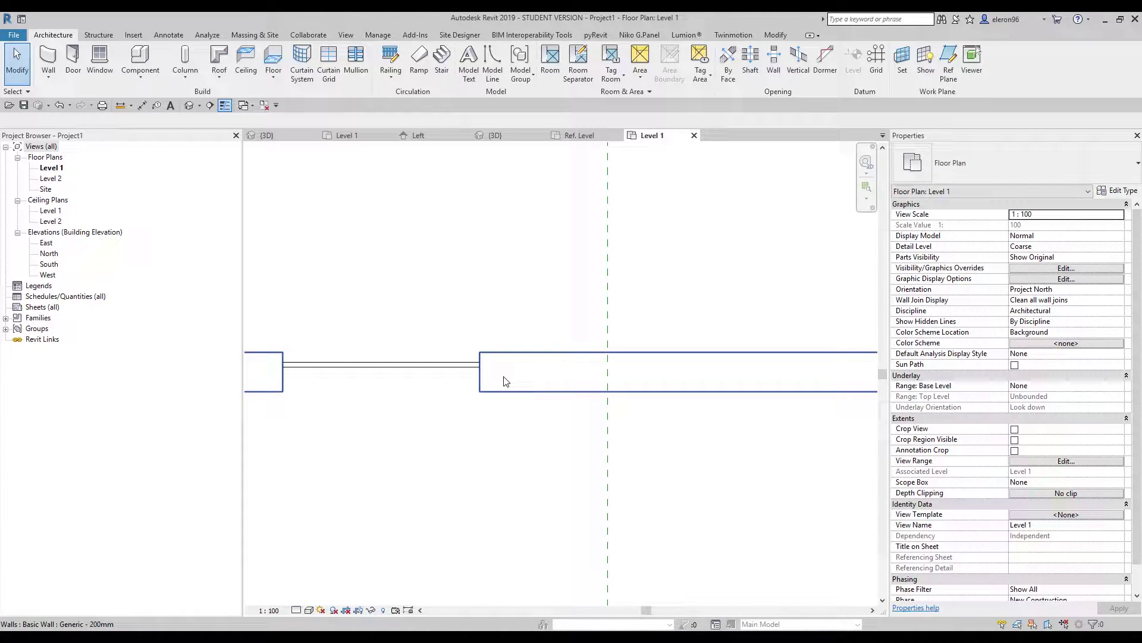
{"action": "left_click", "coordinate": [451, 369]}
{"action": "left_click", "coordinate": [257, 242]}
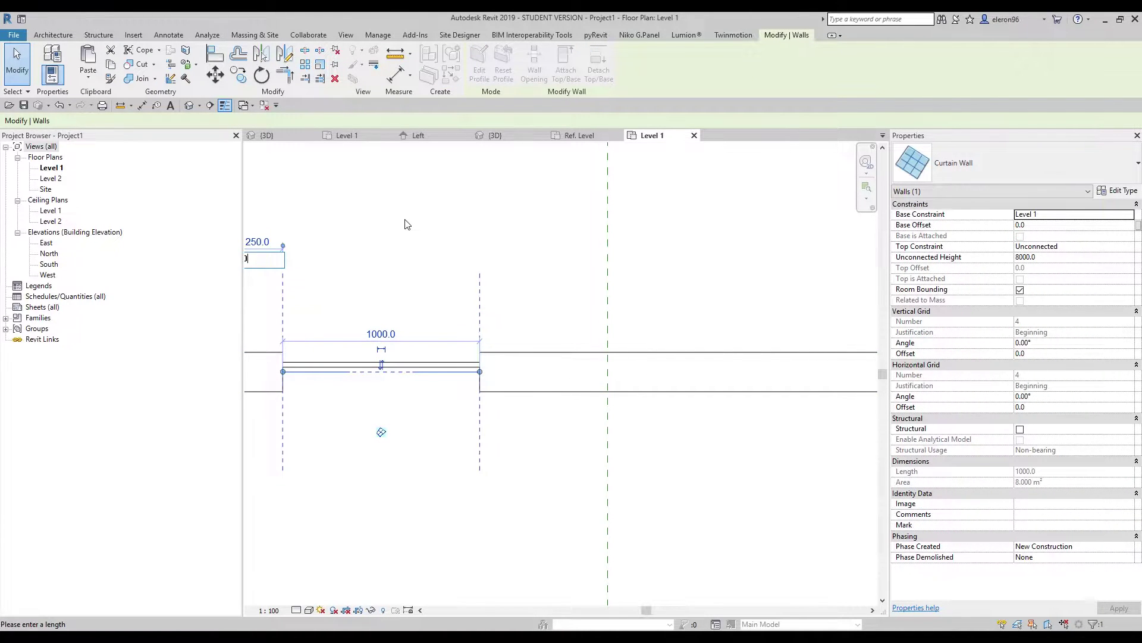
{"action": "key", "text": "Return"}
{"action": "left_click", "coordinate": [450, 231]}
{"action": "middle_click_drag", "start_coordinate": [450, 230], "coordinate": [511, 244]}
{"action": "scroll", "coordinate": [591, 335], "scroll_direction": "down", "scroll_amount": 2}
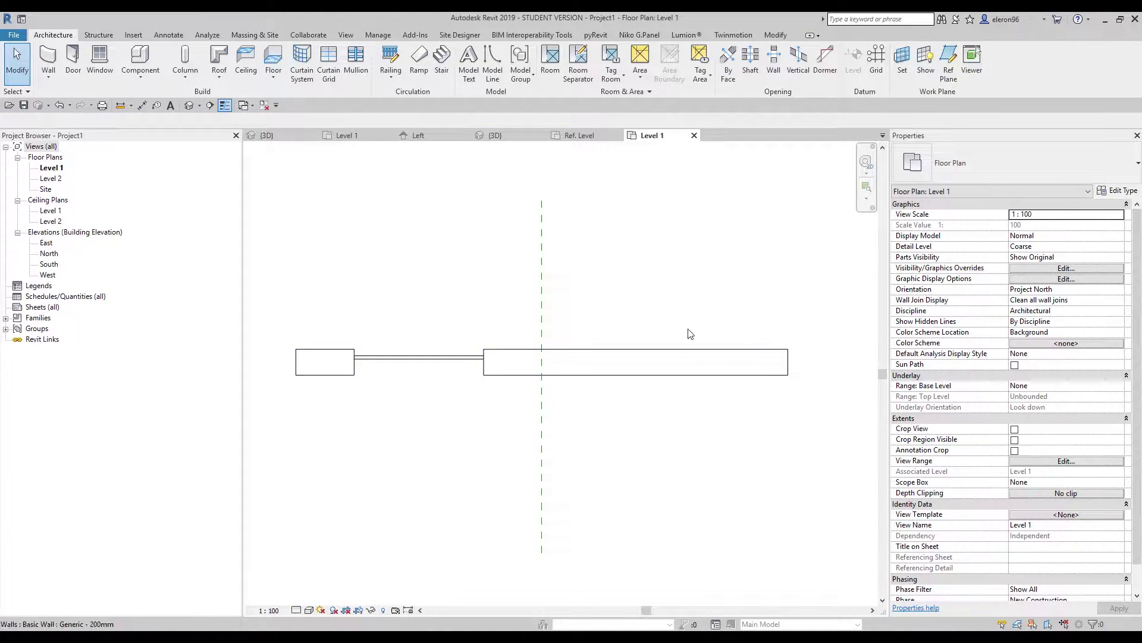
{"action": "middle_click_drag", "start_coordinate": [571, 334], "coordinate": [624, 334]}
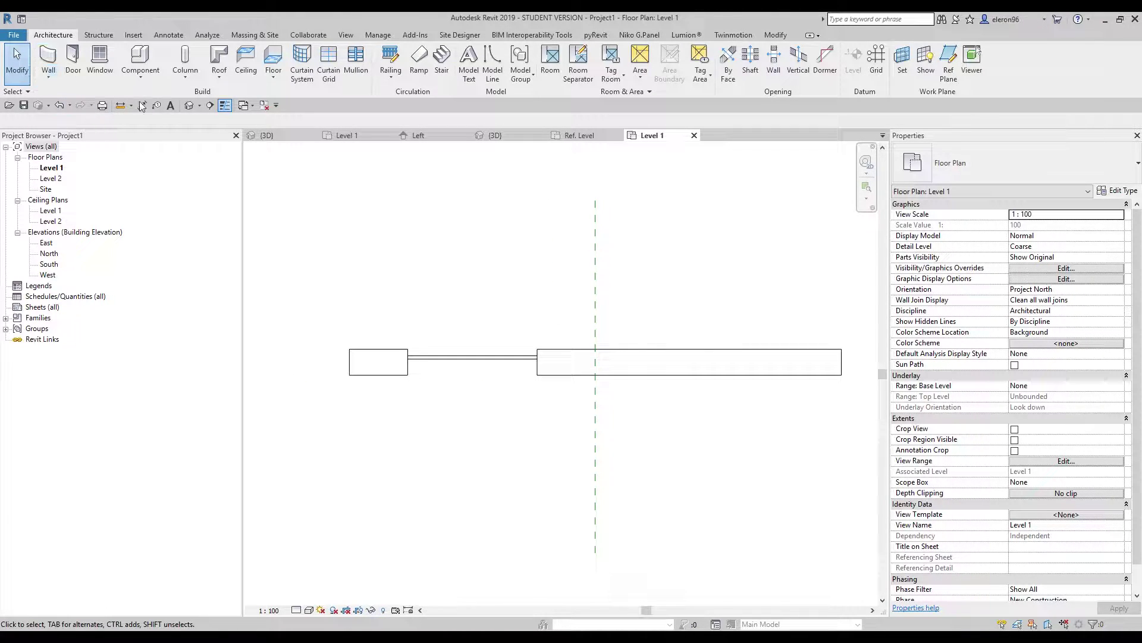
Step: Open the default 3D view and constrain the top of the basic wall up to Level 2
{"action": "left_click", "coordinate": [188, 105]}
{"action": "middle_click_drag", "start_coordinate": [482, 331], "coordinate": [363, 357], "text": "shift"}
{"action": "left_click", "coordinate": [365, 350]}
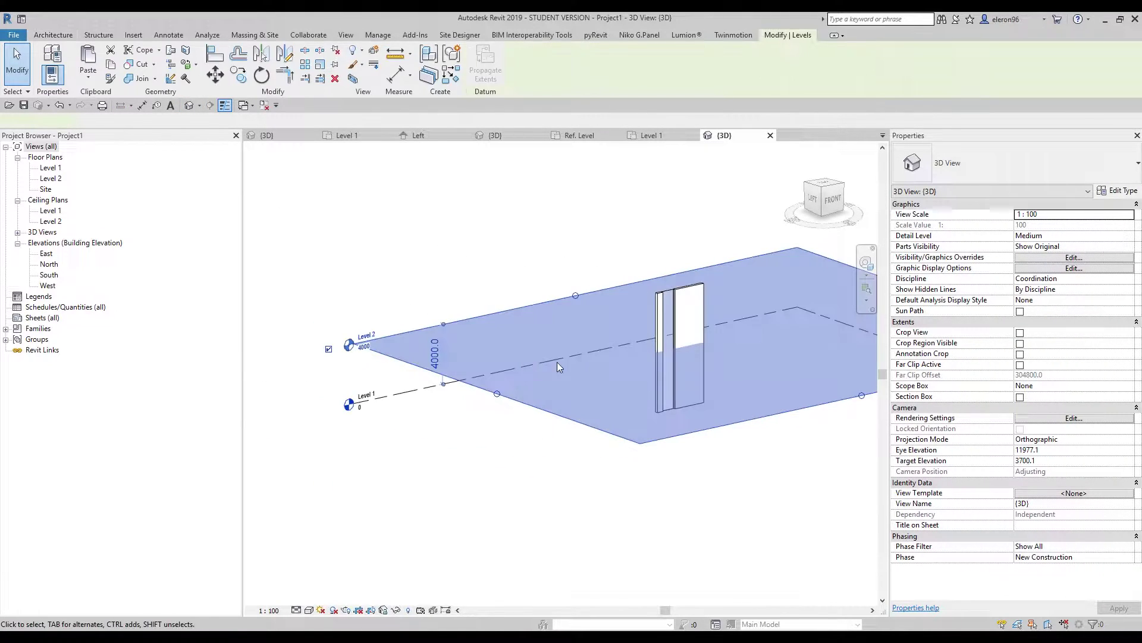
{"action": "left_click", "coordinate": [419, 388]}
{"action": "middle_click_drag", "start_coordinate": [514, 418], "coordinate": [487, 463]}
{"action": "key", "text": "Escape"}
{"action": "left_click", "coordinate": [508, 381]}
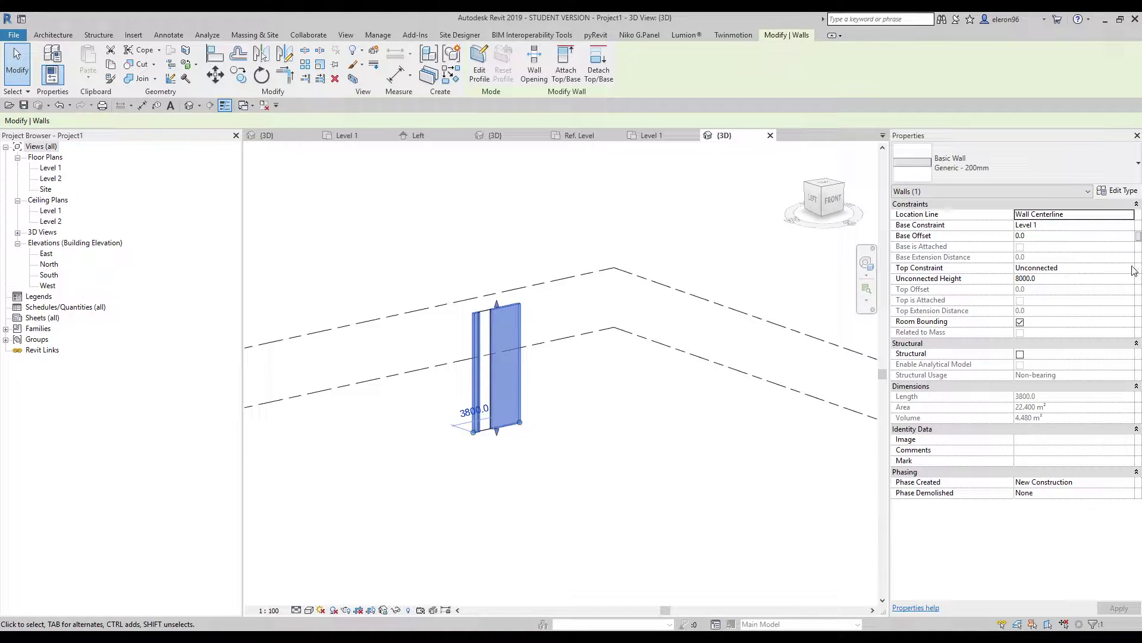
{"action": "left_click", "coordinate": [1071, 267]}
{"action": "left_click", "coordinate": [1130, 268]}
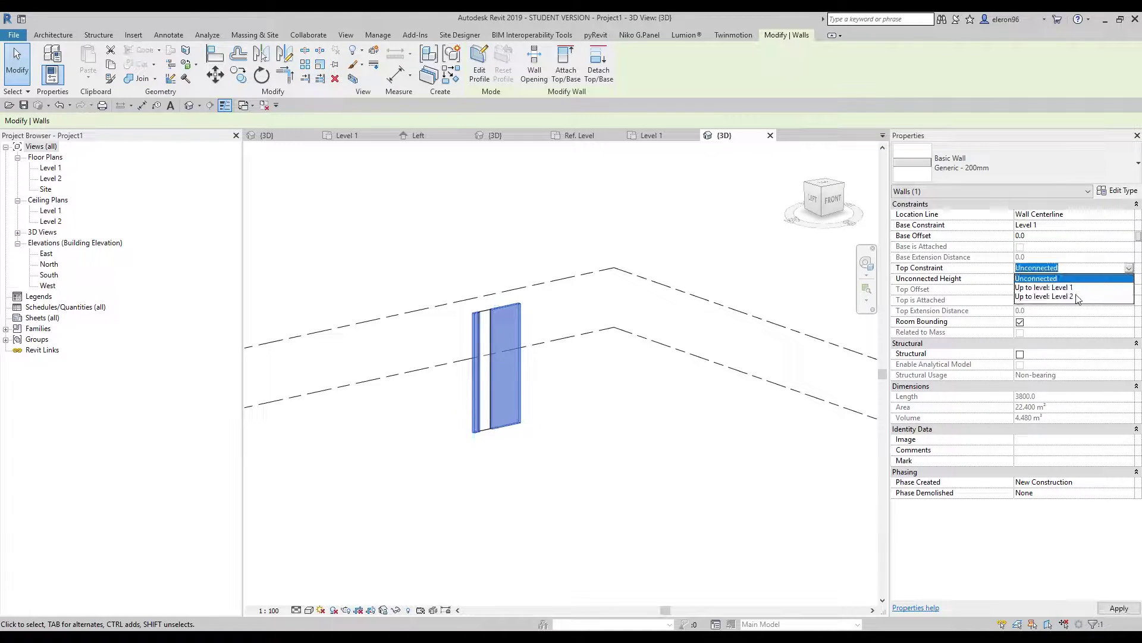
{"action": "left_click", "coordinate": [1065, 297]}
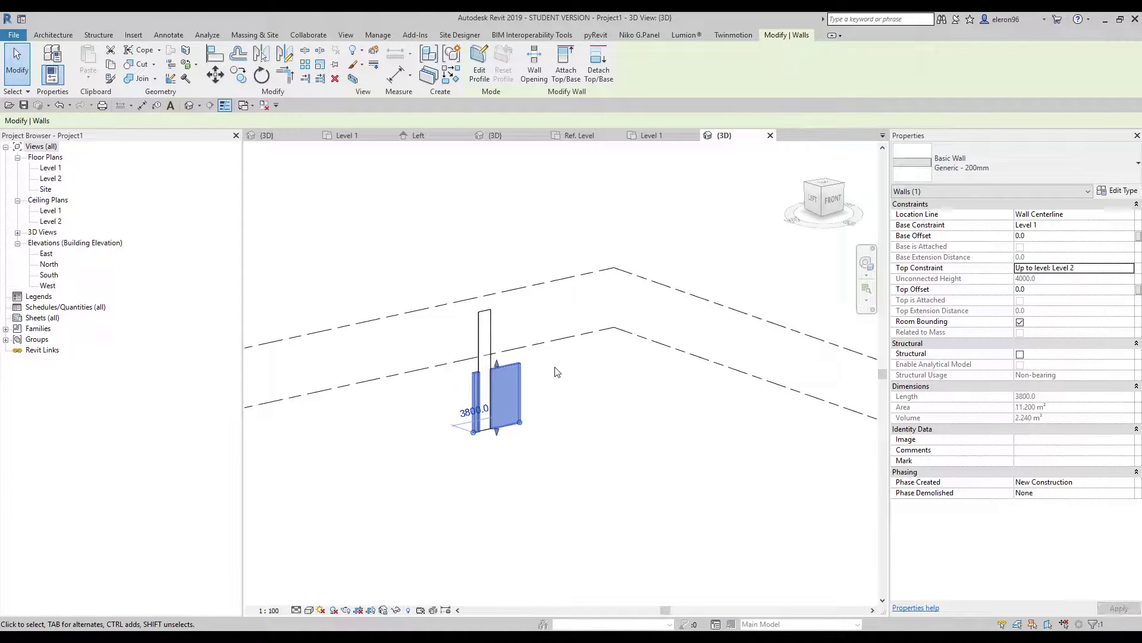
{"action": "left_click", "coordinate": [721, 483]}
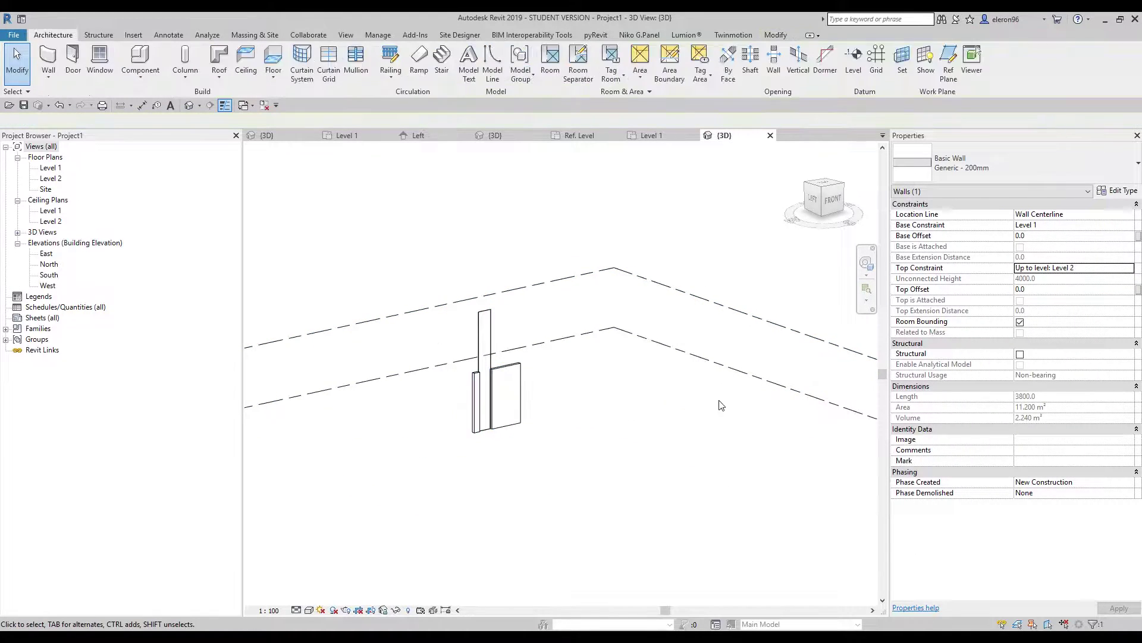
Step: Constrain the top of the embedded curtain wall up to Level 2
{"action": "left_click", "coordinate": [486, 330]}
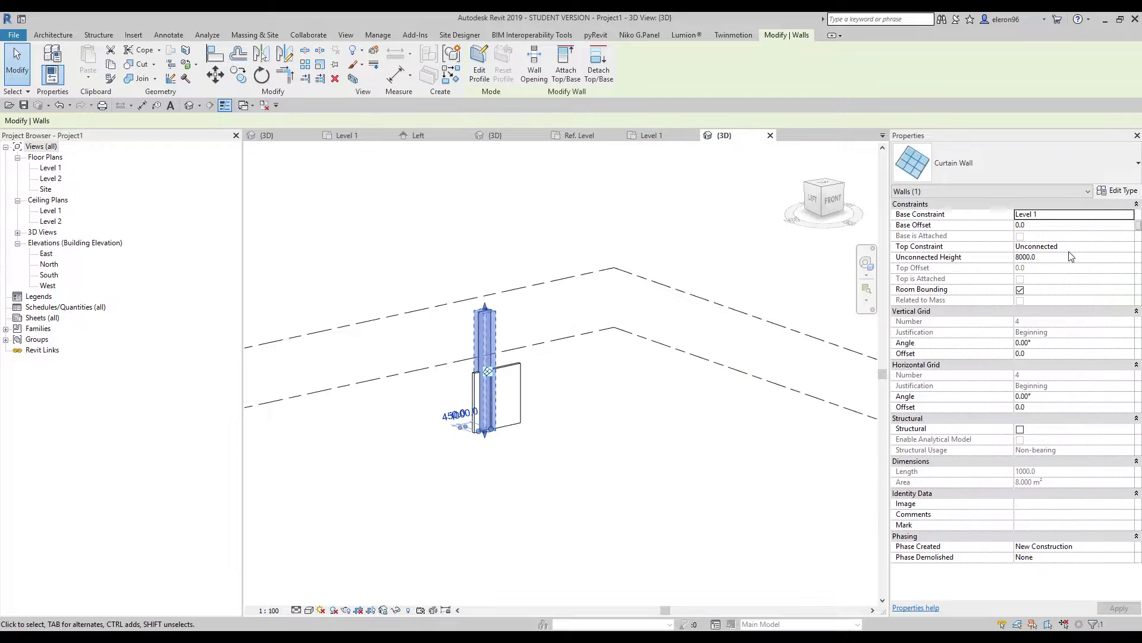
{"action": "left_click", "coordinate": [1131, 249]}
{"action": "left_click", "coordinate": [1063, 278]}
{"action": "left_click", "coordinate": [571, 398]}
{"action": "scroll", "coordinate": [483, 399], "scroll_direction": "up", "scroll_amount": 5}
{"action": "middle_click_drag", "start_coordinate": [553, 385], "coordinate": [505, 382], "text": "shift"}
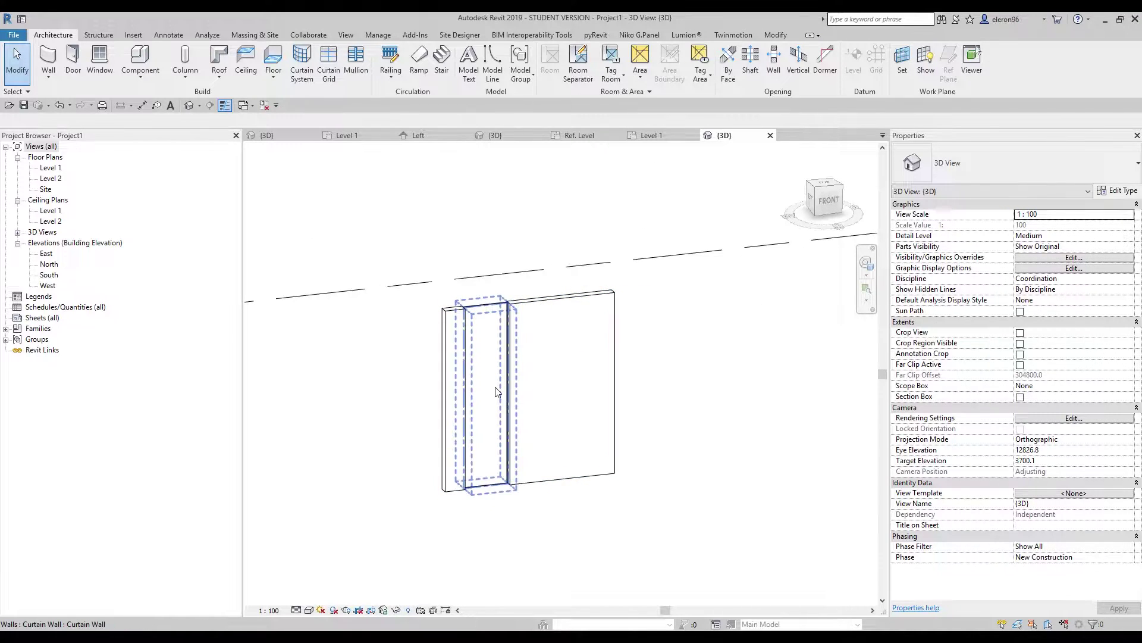
{"action": "left_click", "coordinate": [497, 392]}
{"action": "left_click", "coordinate": [381, 428]}
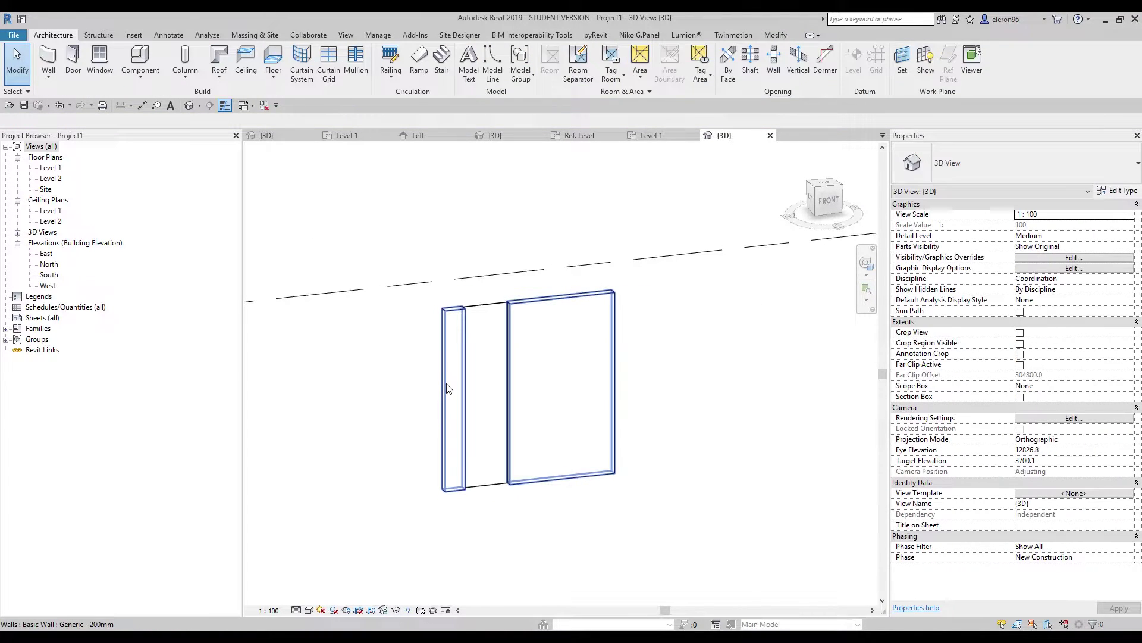
{"action": "left_click", "coordinate": [447, 388]}
{"action": "left_click", "coordinate": [329, 435]}
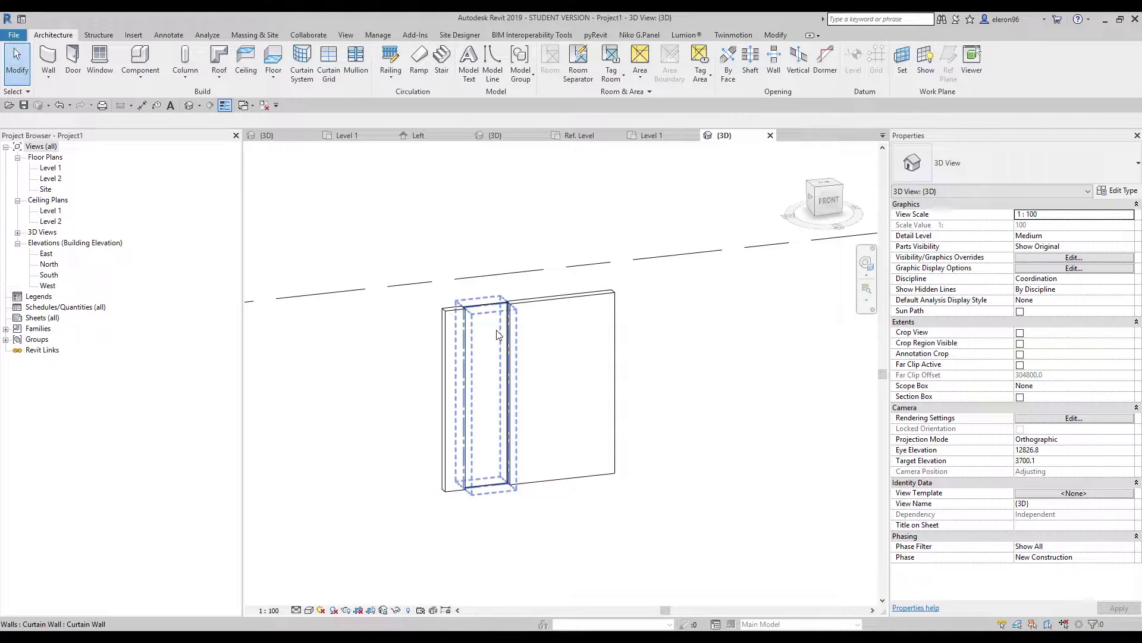
Step: From the front view, place two horizontal curtain grid lines, about 700 mm below the curtain wall's top and about 400 mm above its base
{"action": "left_click", "coordinate": [835, 202]}
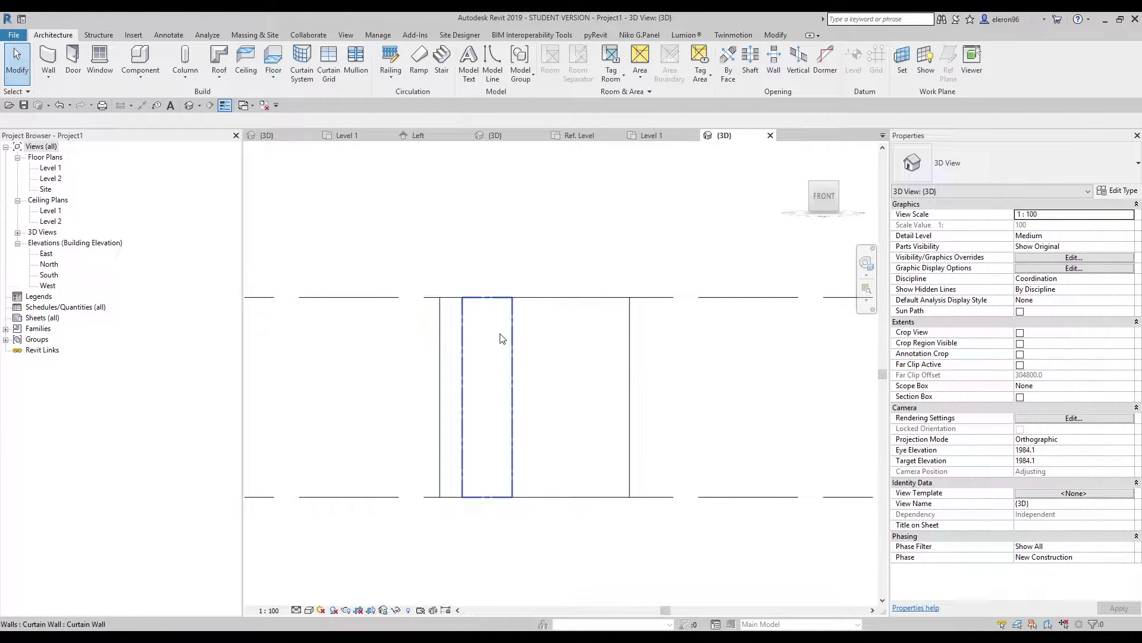
{"action": "middle_click_drag", "start_coordinate": [647, 331], "coordinate": [629, 322]}
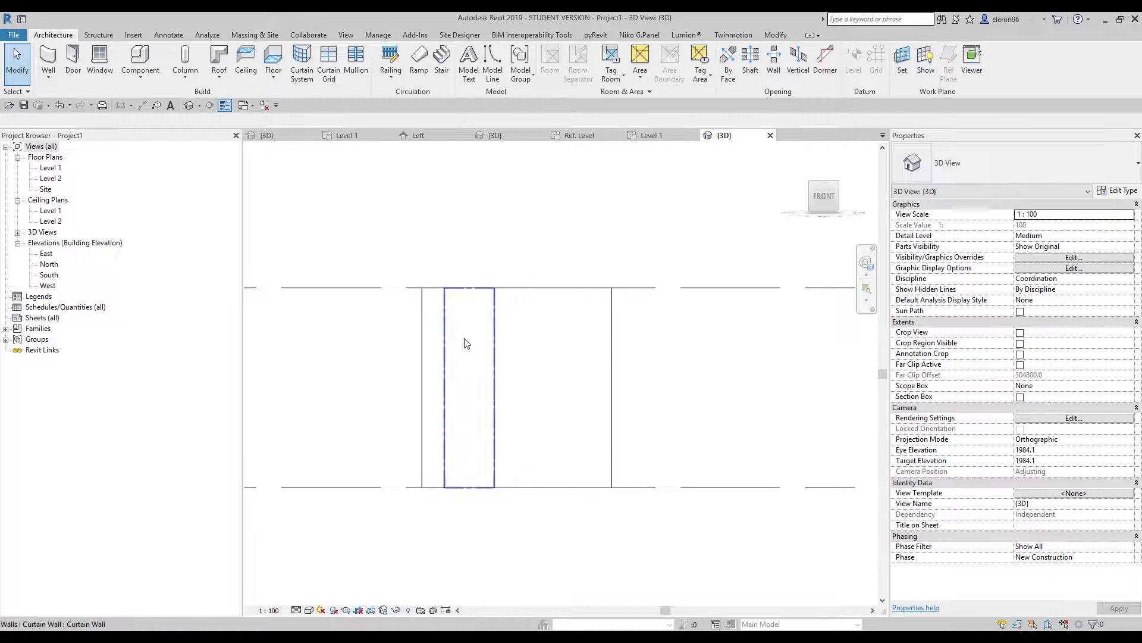
{"action": "left_click", "coordinate": [458, 337]}
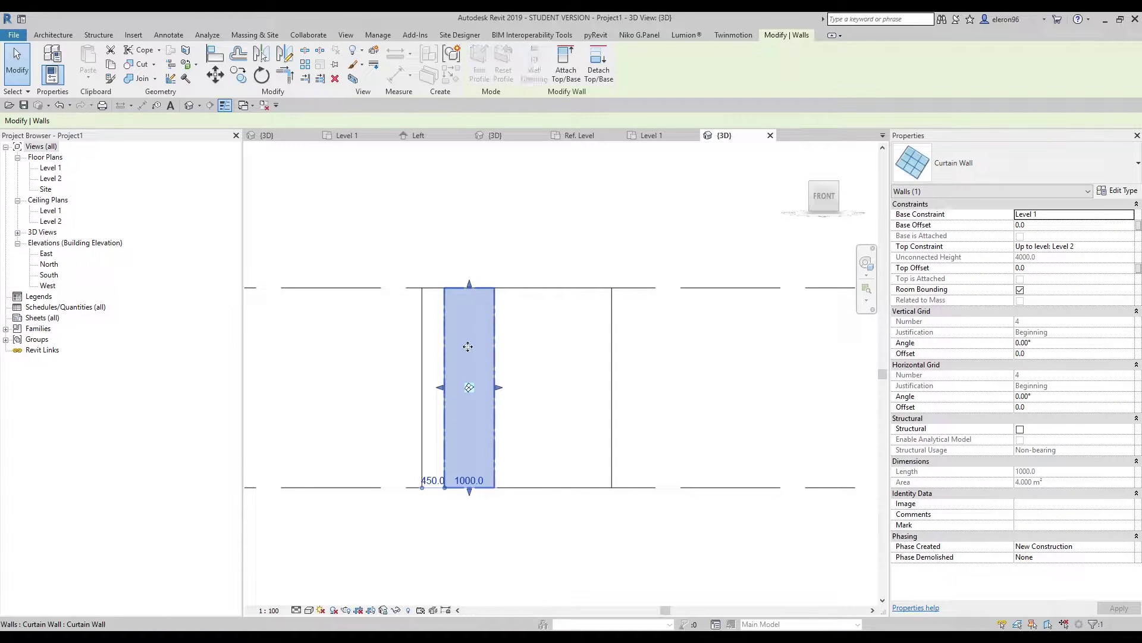
{"action": "left_click", "coordinate": [304, 209]}
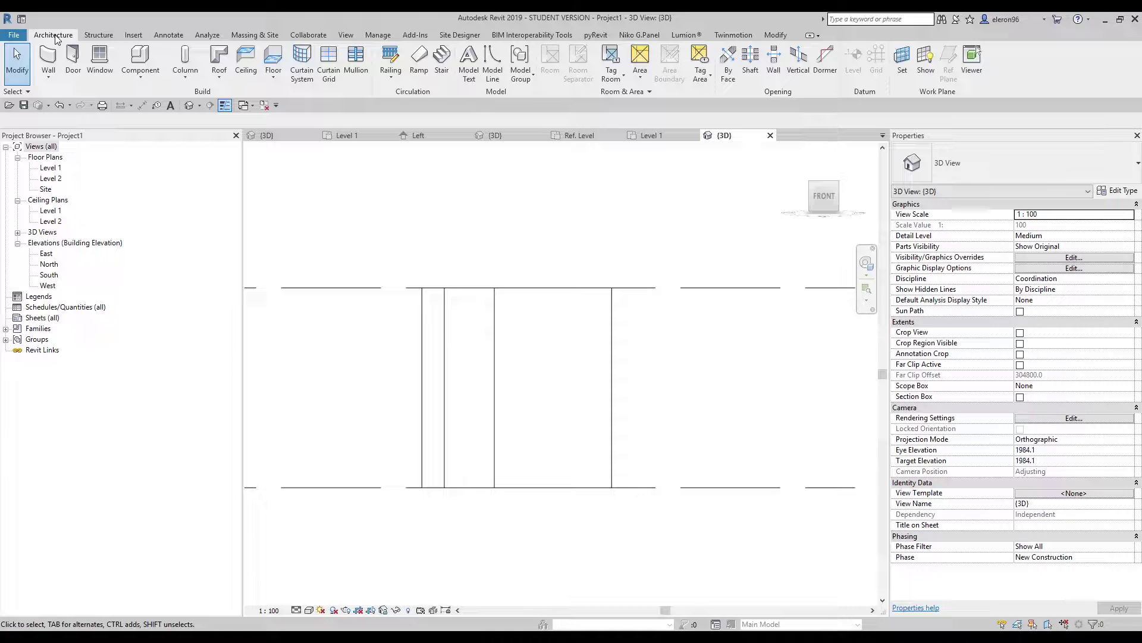
{"action": "left_click", "coordinate": [330, 72]}
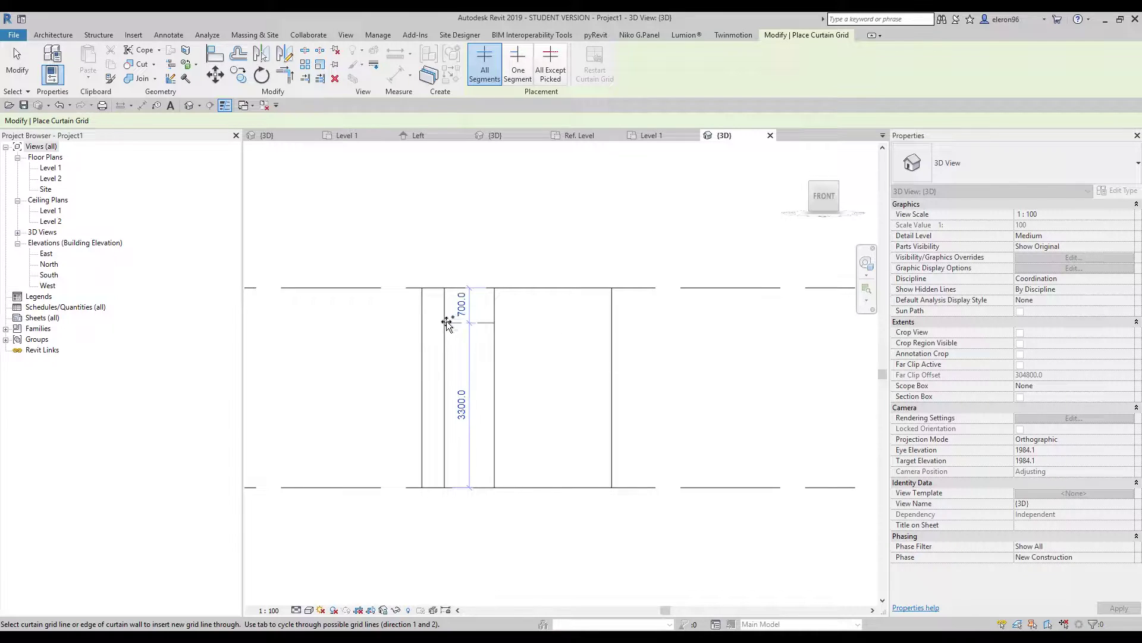
{"action": "left_click", "coordinate": [446, 468]}
{"action": "key", "text": "Escape"}
{"action": "key", "text": "Escape"}
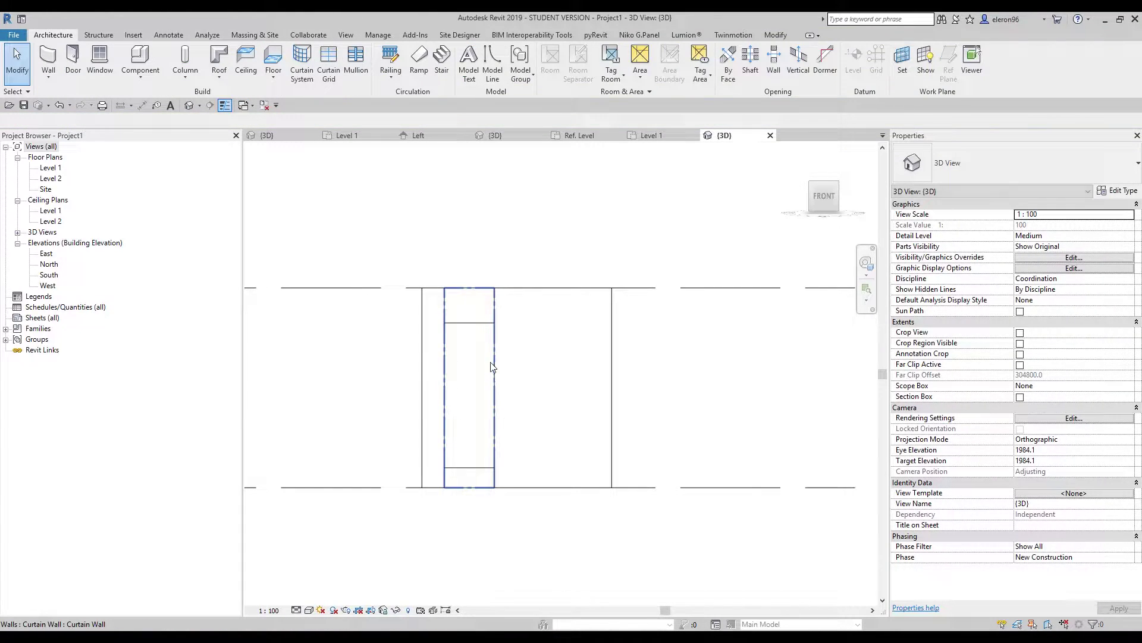
Step: Set the upper grid line's distance from the top of the curtain wall to 900 mm
{"action": "left_click", "coordinate": [480, 323]}
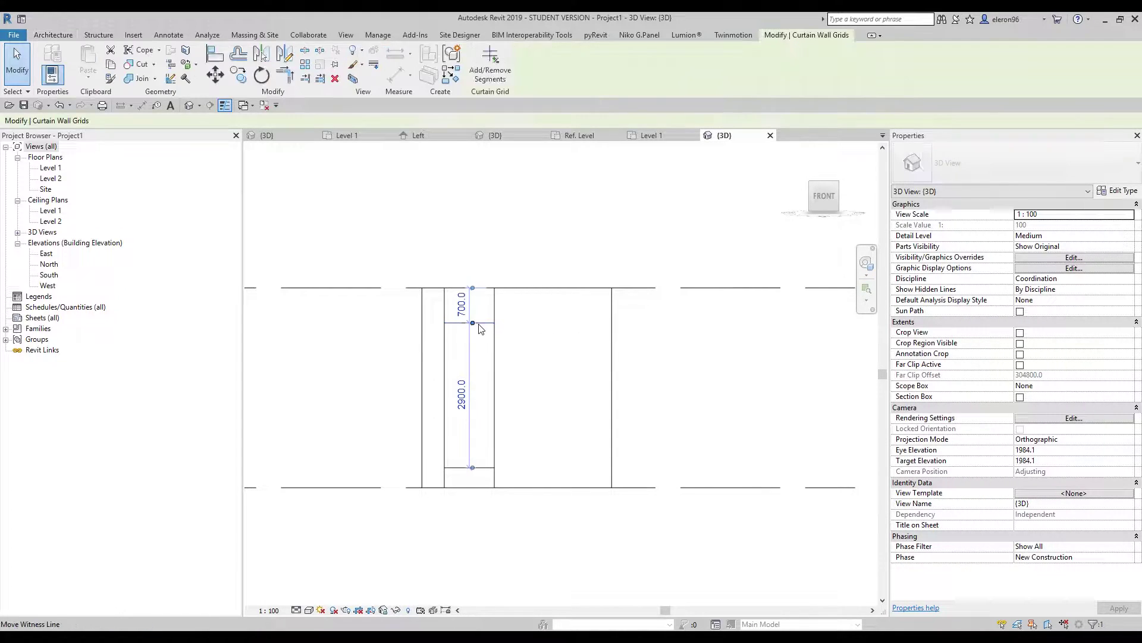
{"action": "scroll", "coordinate": [477, 310], "scroll_direction": "up", "scroll_amount": 2}
{"action": "left_click", "coordinate": [459, 305]}
{"action": "type", "text": "90"}
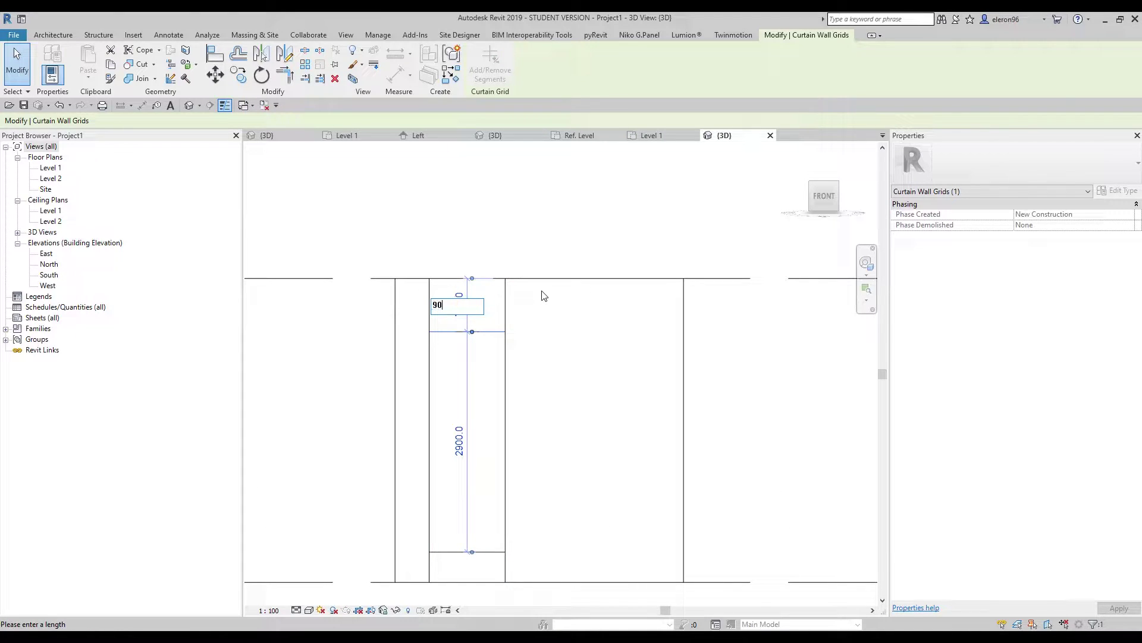
{"action": "type", "text": "0"}
{"action": "key", "text": "Return"}
Step: Set the upper grid line's distance from the top of the curtain wall to 450 mm
{"action": "left_click", "coordinate": [459, 312]}
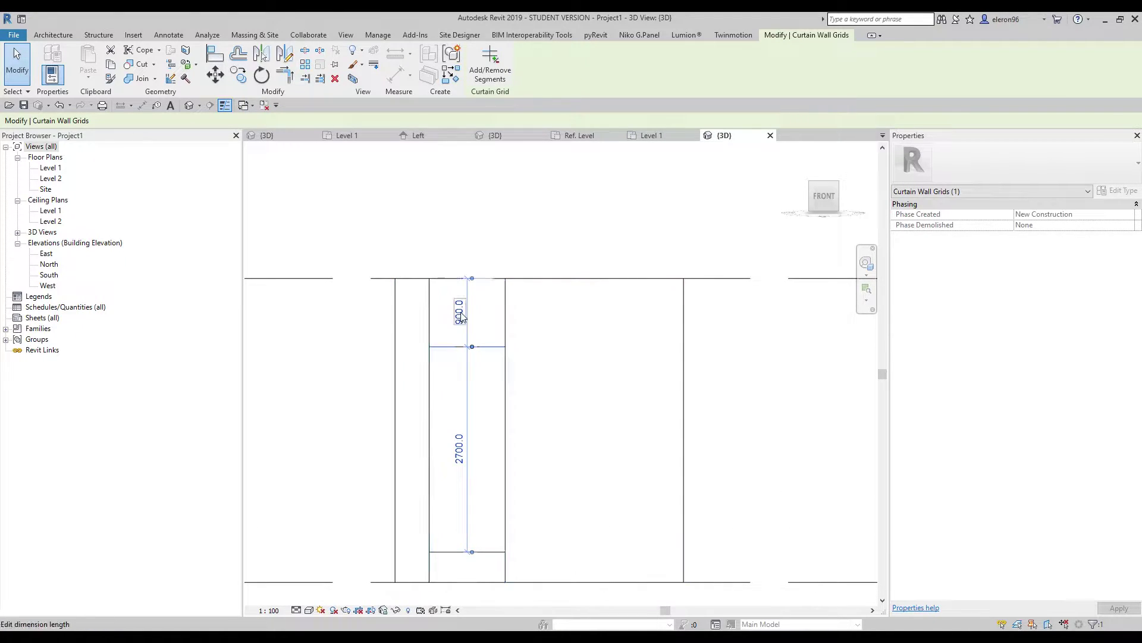
{"action": "type", "text": "450"}
{"action": "key", "text": "Return"}
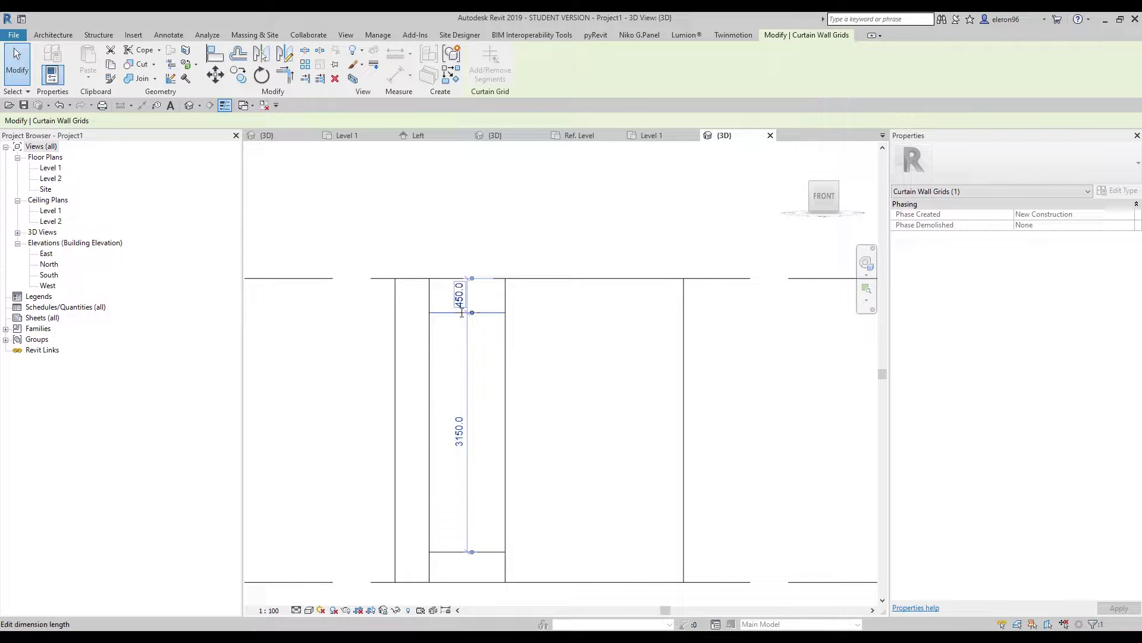
{"action": "key", "text": "Escape"}
Step: Set the lower grid line's distance from the base of the curtain wall to 450 mm
{"action": "middle_click_drag", "start_coordinate": [479, 567], "coordinate": [463, 453]}
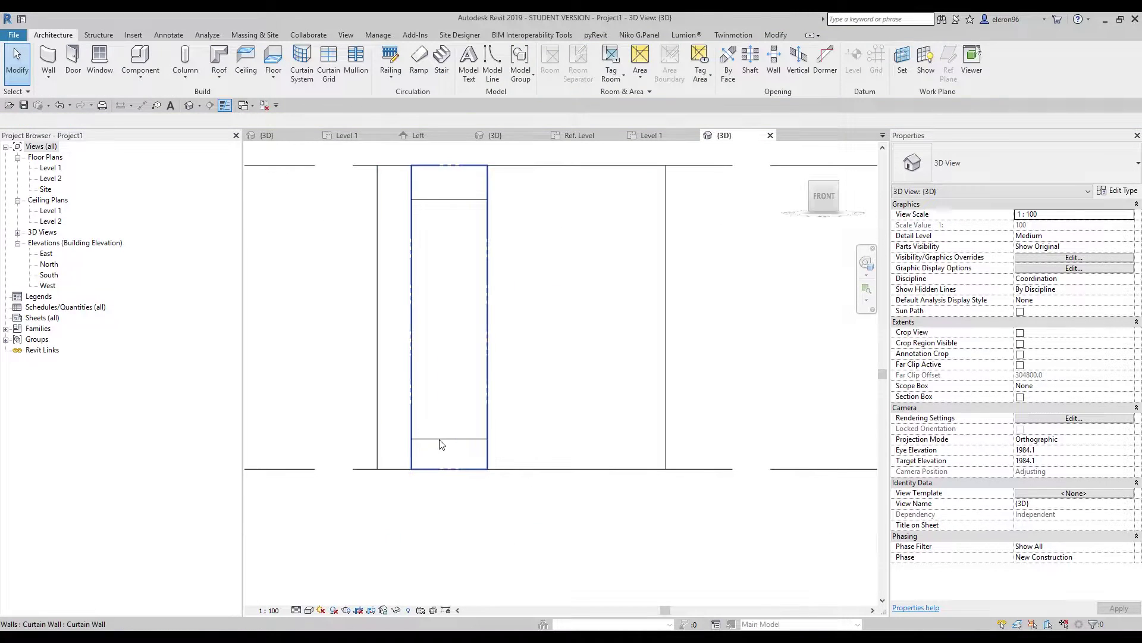
{"action": "left_click", "coordinate": [444, 439]}
{"action": "left_click", "coordinate": [442, 458]}
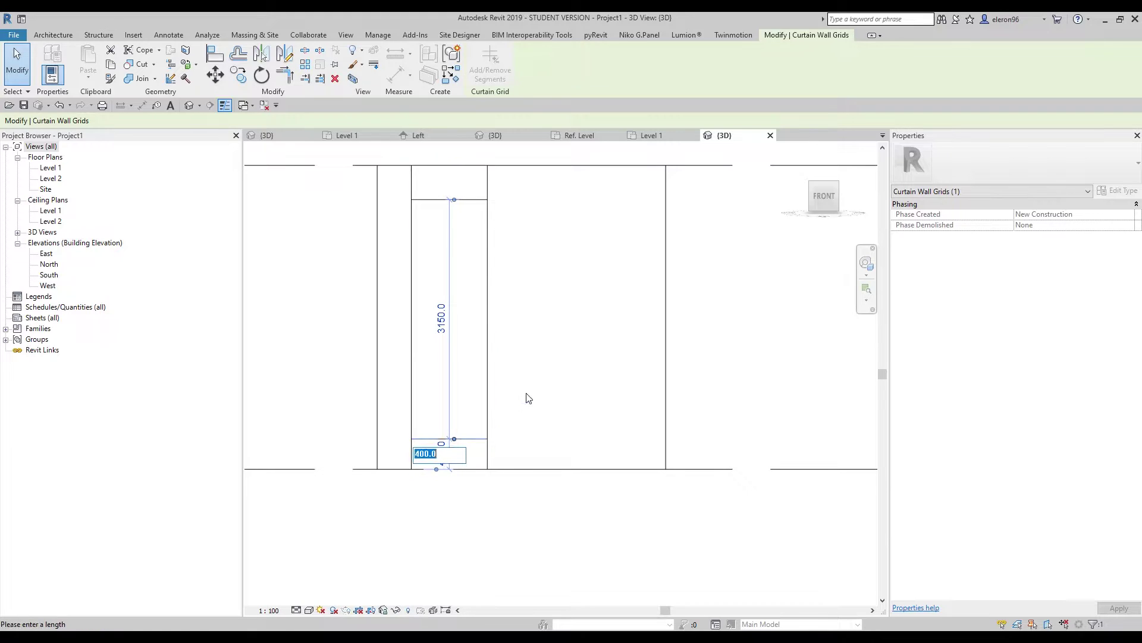
{"action": "type", "text": "450"}
{"action": "key", "text": "Return"}
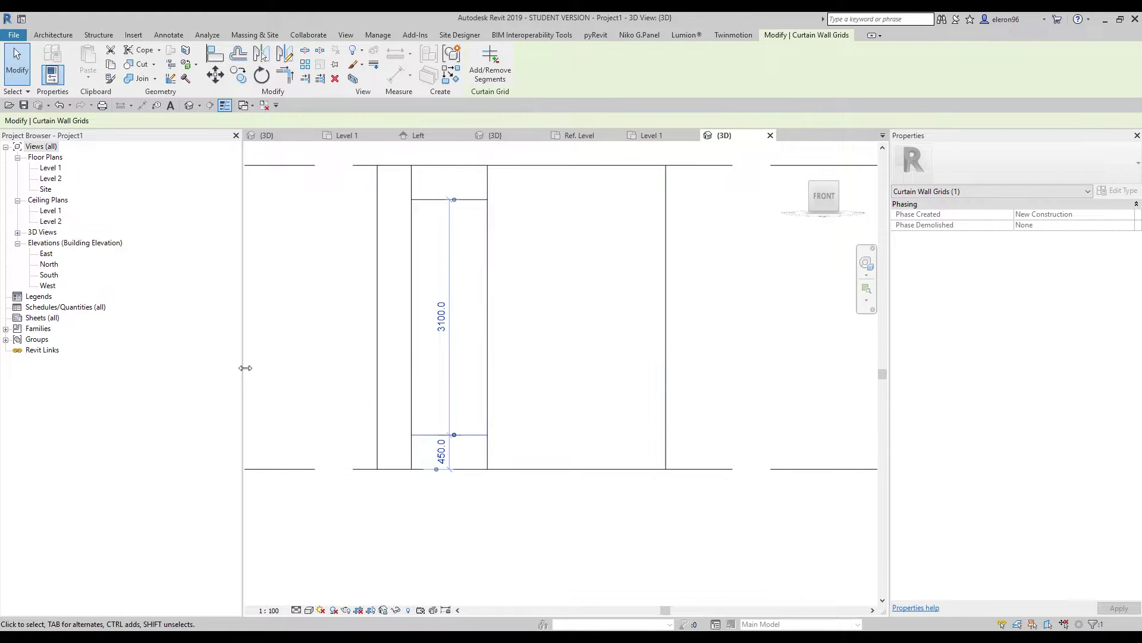
{"action": "key", "text": "Escape"}
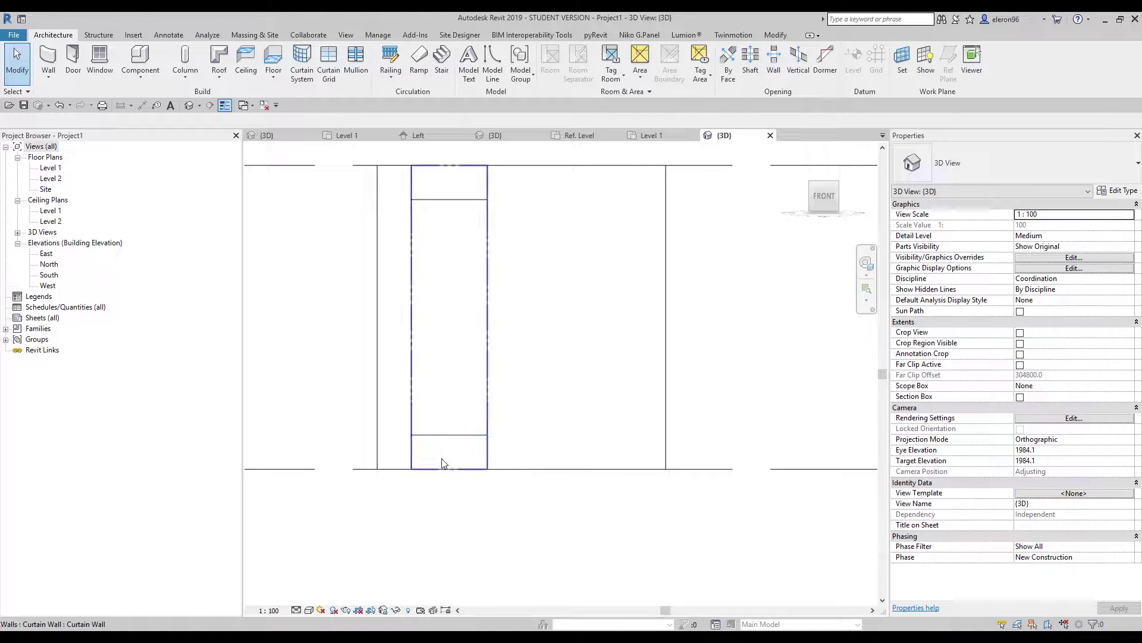
{"action": "key", "text": "Up"}
{"action": "key", "text": "Left"}
{"action": "key", "text": "Up"}
{"action": "key", "text": "Left"}
{"action": "key", "text": "Up"}
{"action": "key", "text": "Left"}
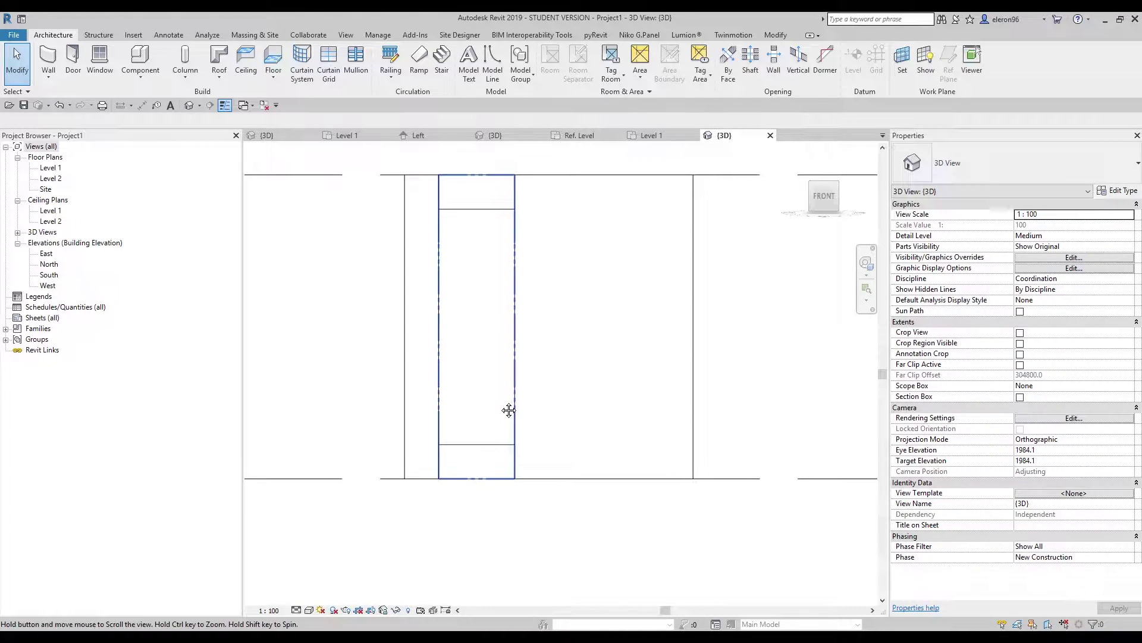
Step: Add a third horizontal curtain grid line between the existing two and set it 900 mm below the upper one
{"action": "scroll", "coordinate": [476, 383], "scroll_direction": "up", "scroll_amount": 2}
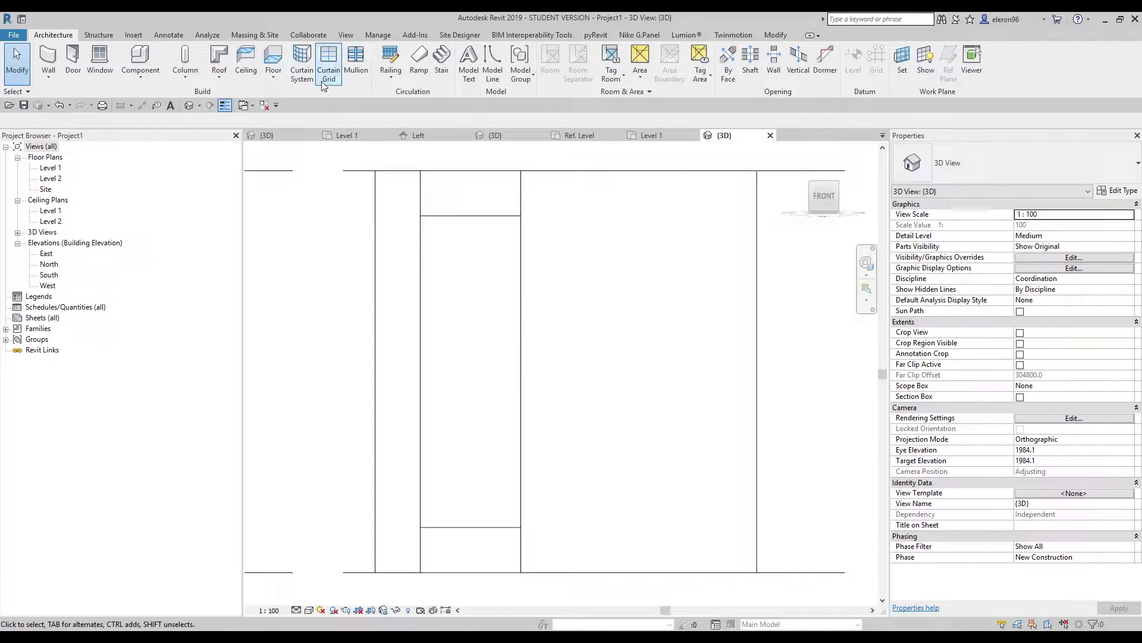
{"action": "left_click", "coordinate": [325, 62]}
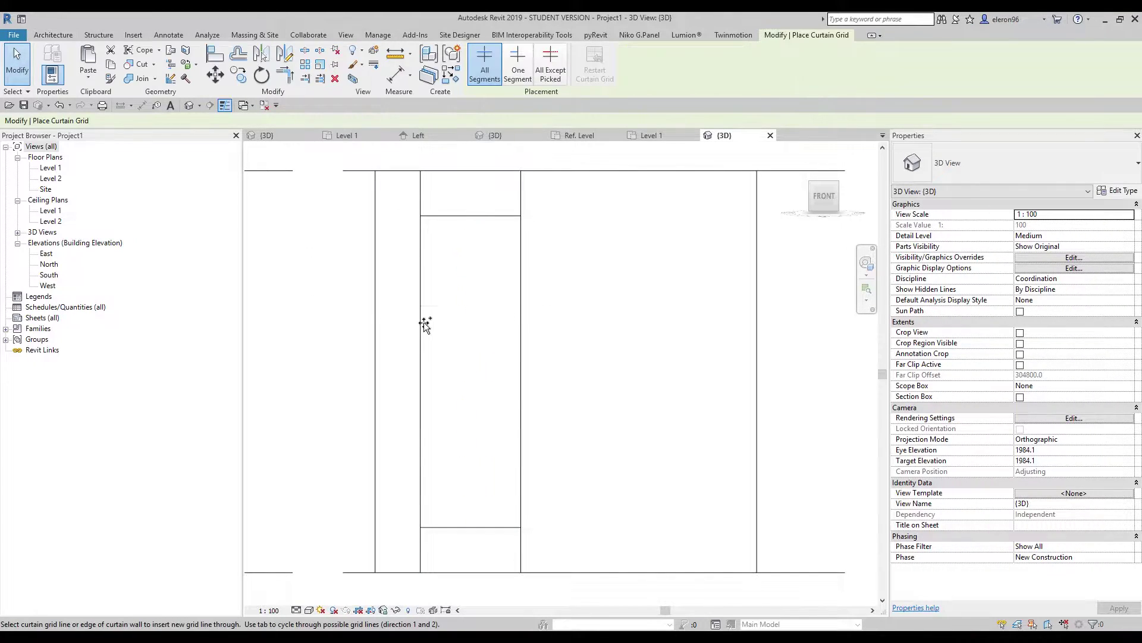
{"action": "left_click", "coordinate": [422, 341]}
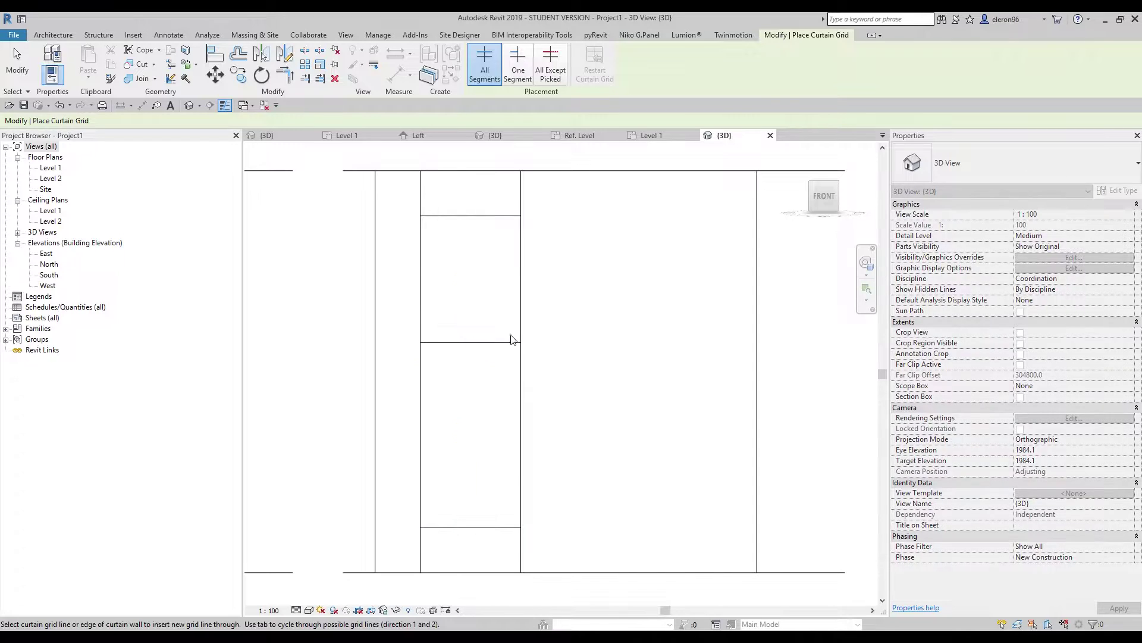
{"action": "key", "text": "Escape"}
{"action": "left_click", "coordinate": [467, 293]}
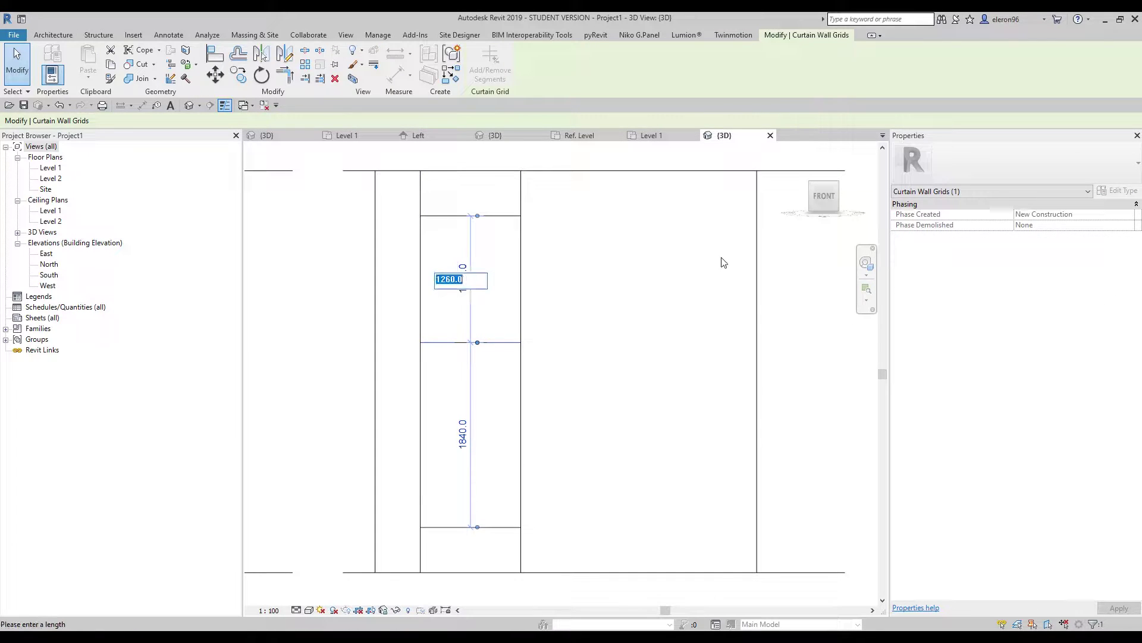
{"action": "type", "text": "900"}
{"action": "key", "text": "Return"}
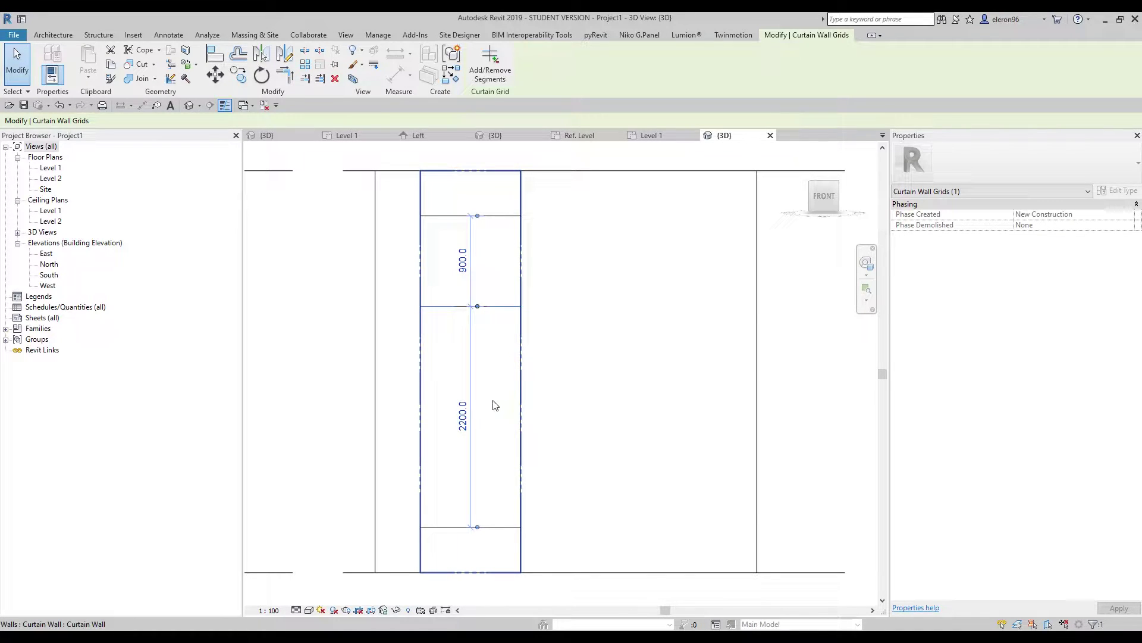
{"action": "key", "text": "Escape"}
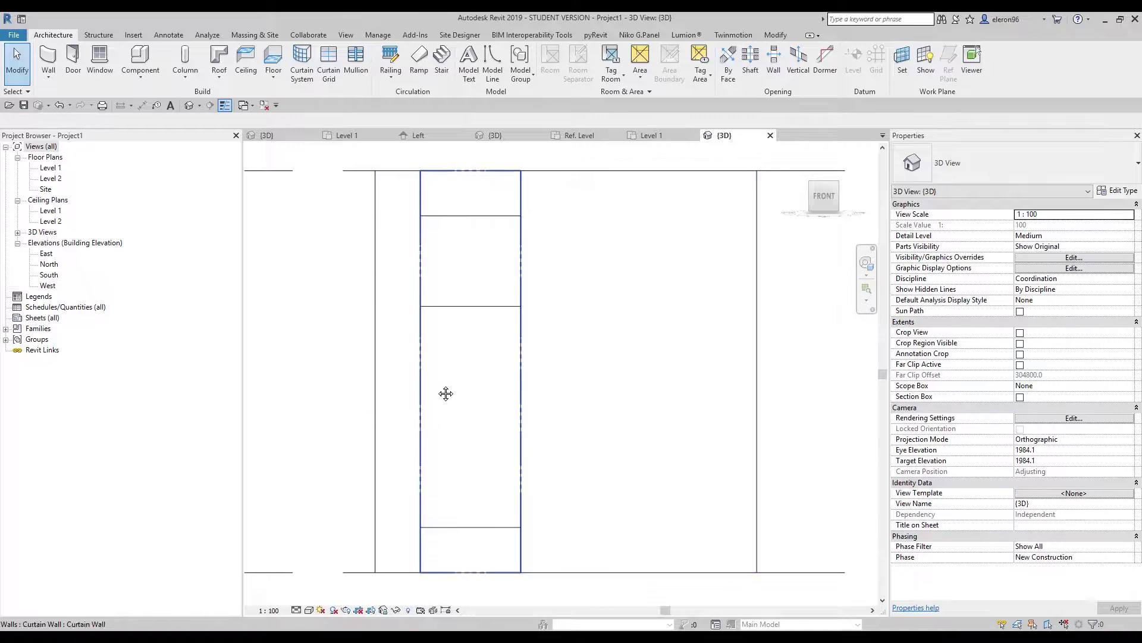
Step: Look through the East and North elevations, then open the South elevation close up on the curtain wall
{"action": "middle_click_drag", "start_coordinate": [444, 395], "coordinate": [448, 379]}
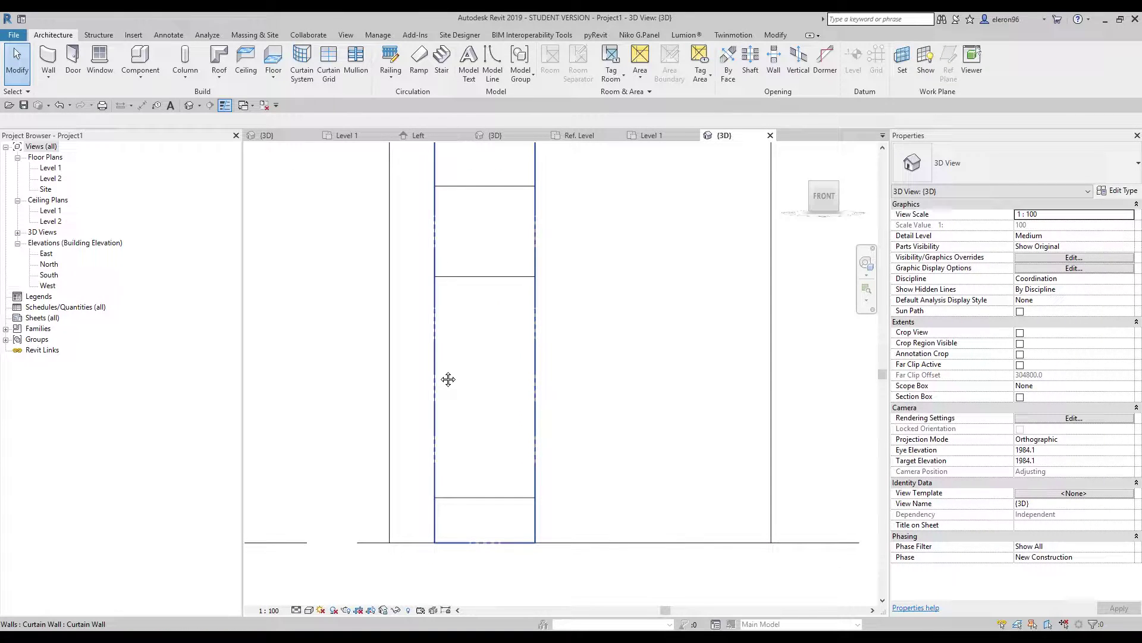
{"action": "double_click", "coordinate": [47, 255]}
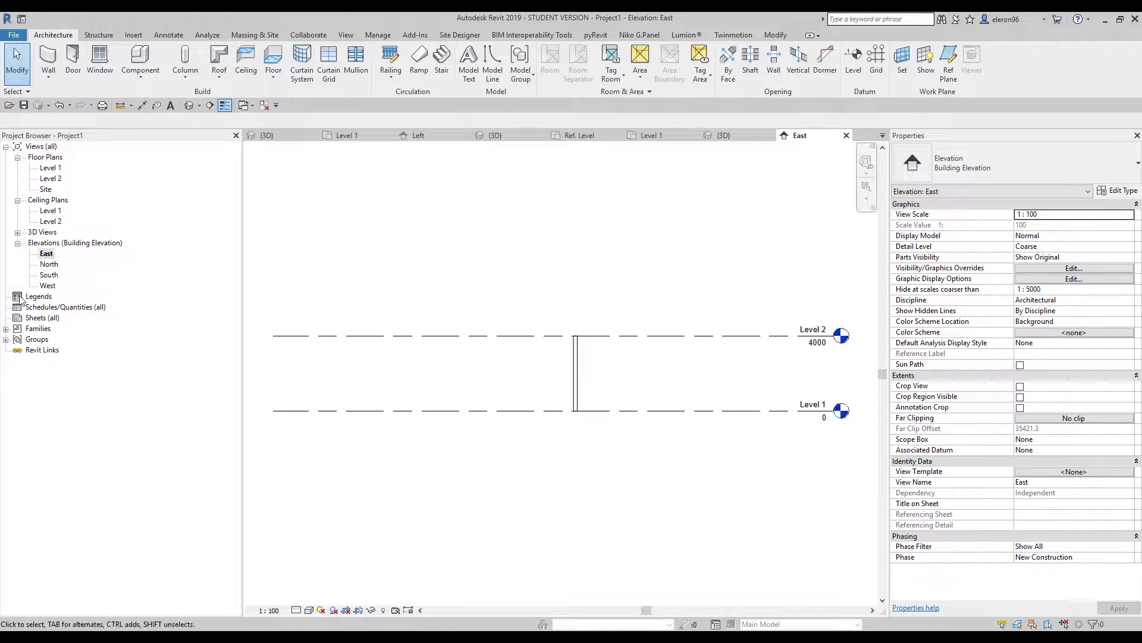
{"action": "double_click", "coordinate": [49, 264]}
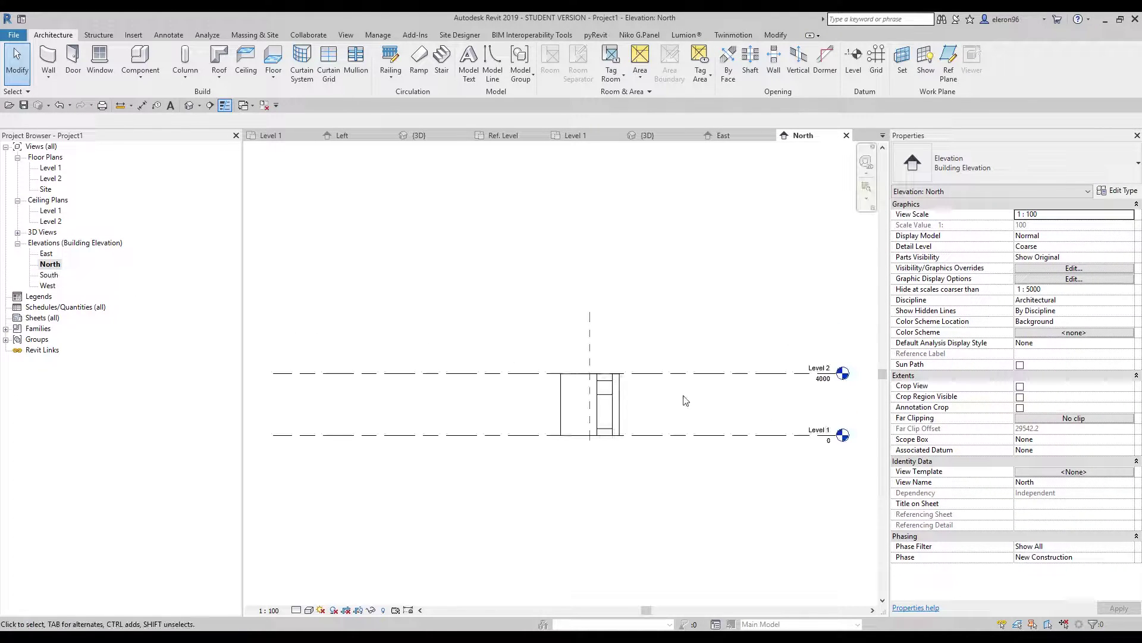
{"action": "scroll", "coordinate": [606, 411], "scroll_direction": "up", "scroll_amount": 3}
{"action": "double_click", "coordinate": [50, 276]}
{"action": "scroll", "coordinate": [528, 412], "scroll_direction": "up", "scroll_amount": 3}
{"action": "scroll", "coordinate": [541, 402], "scroll_direction": "up", "scroll_amount": 2}
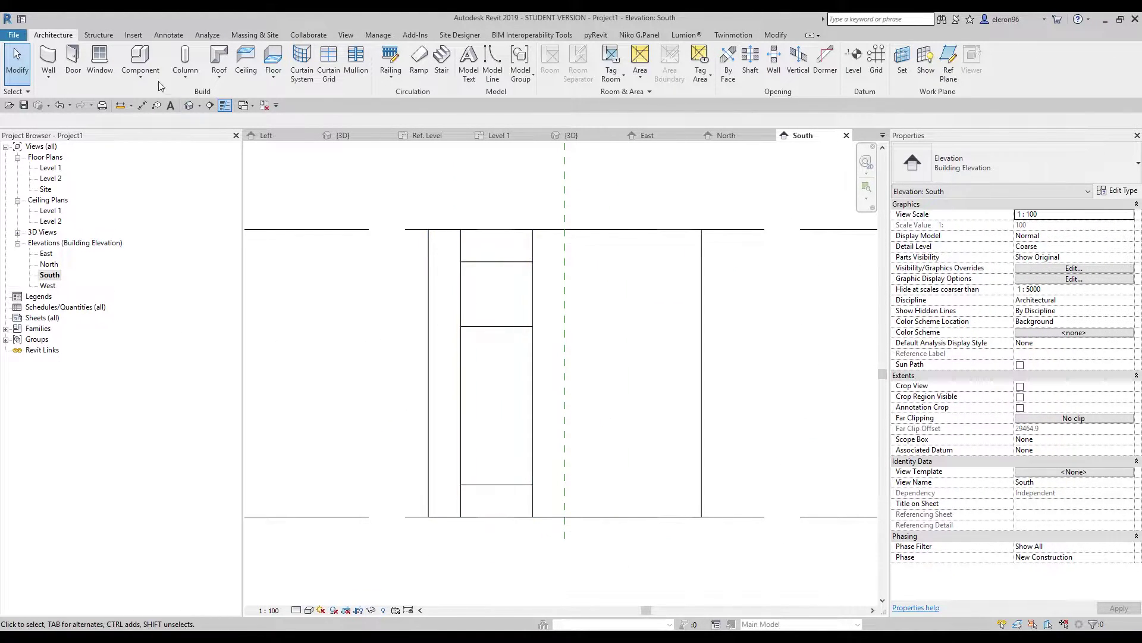
Step: Measure the width of the curtain wall between its two vertical edges
{"action": "left_click", "coordinate": [120, 105]}
{"action": "left_click", "coordinate": [461, 372]}
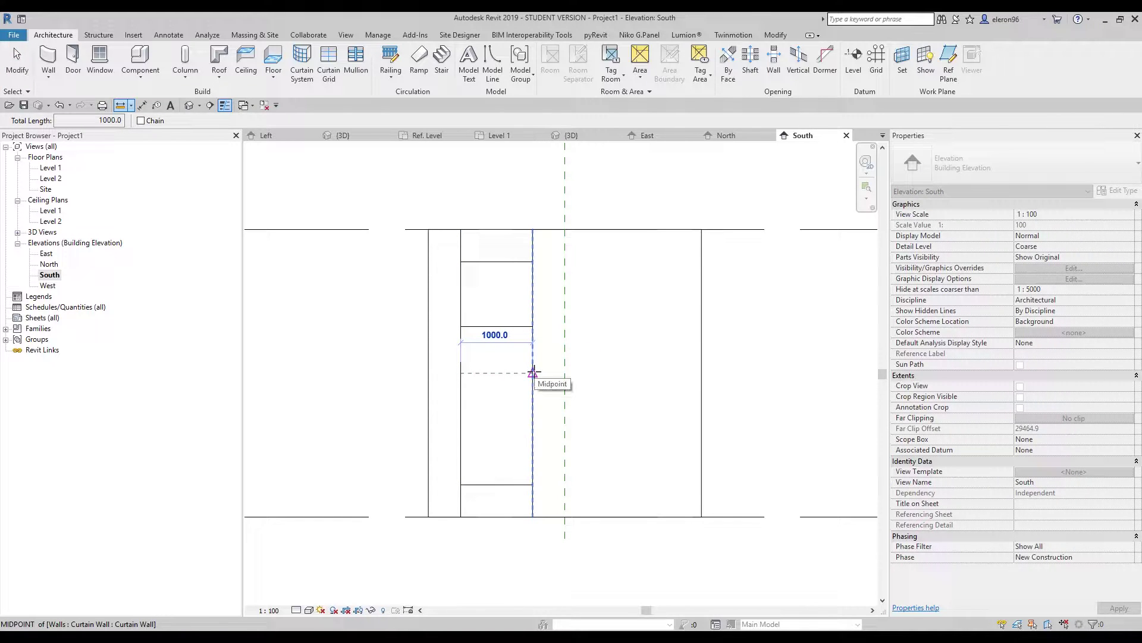
{"action": "key", "text": "Escape"}
{"action": "key", "text": "Escape"}
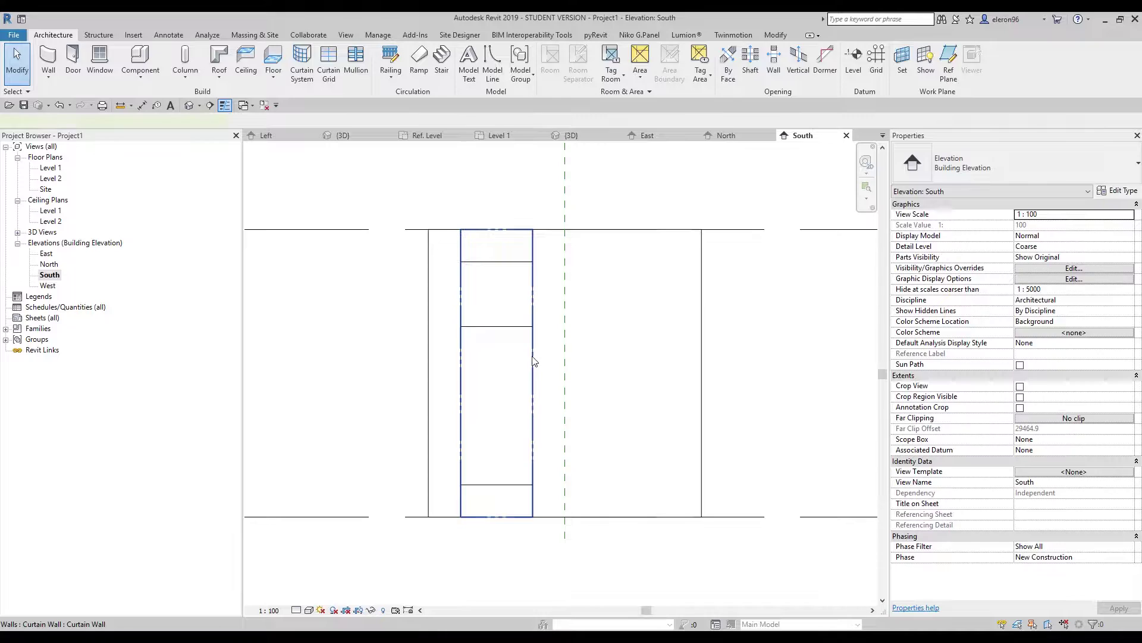
Step: Set the curtain wall's width to 2000 mm
{"action": "left_click", "coordinate": [534, 361]}
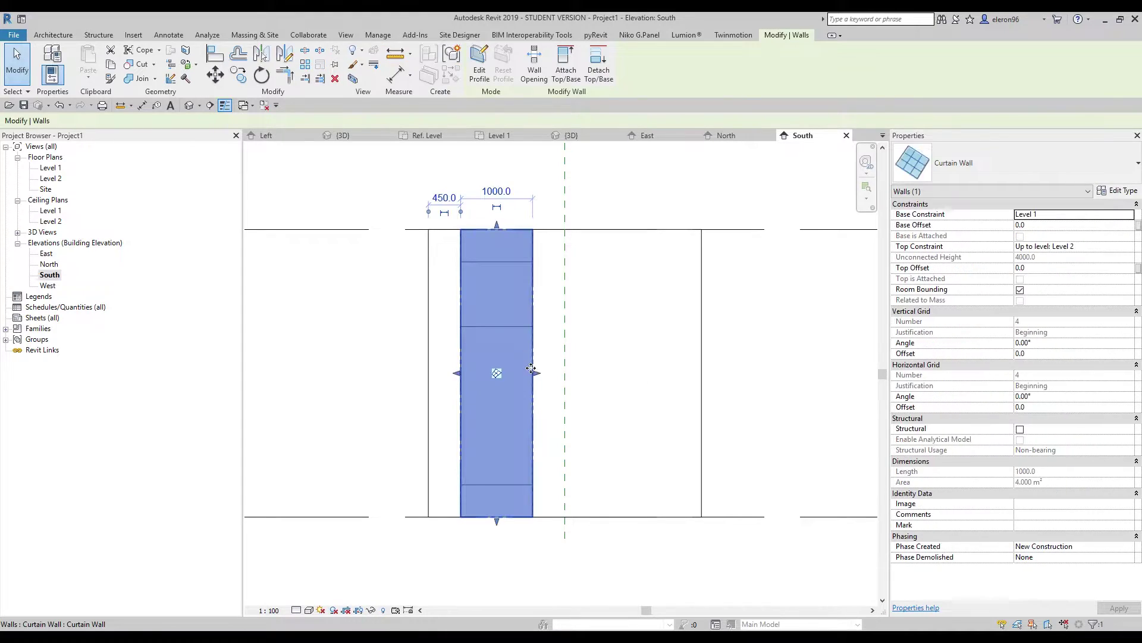
{"action": "left_click", "coordinate": [504, 192]}
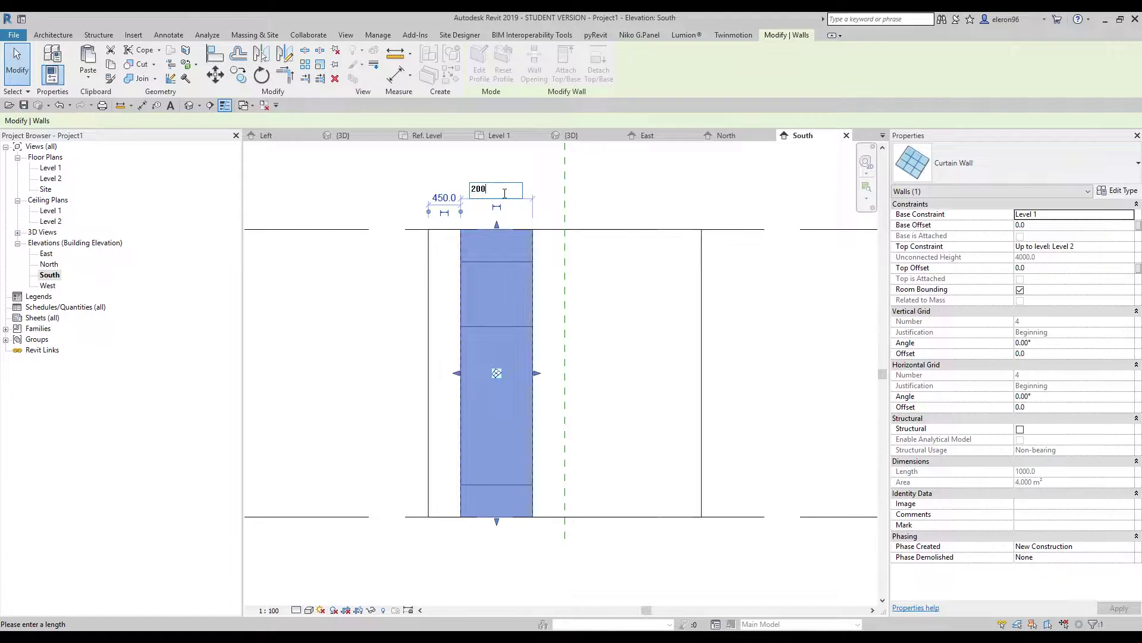
{"action": "type", "text": "200"}
{"action": "key", "text": "Return"}
{"action": "left_click", "coordinate": [505, 193]}
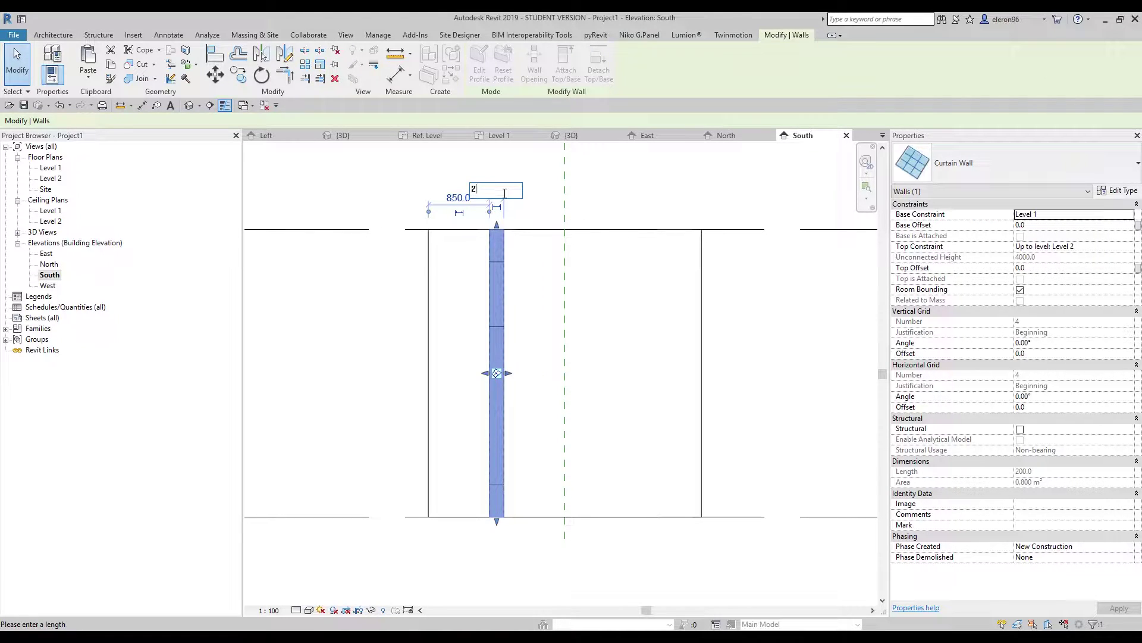
{"action": "key", "text": "Return"}
{"action": "key", "text": "Escape"}
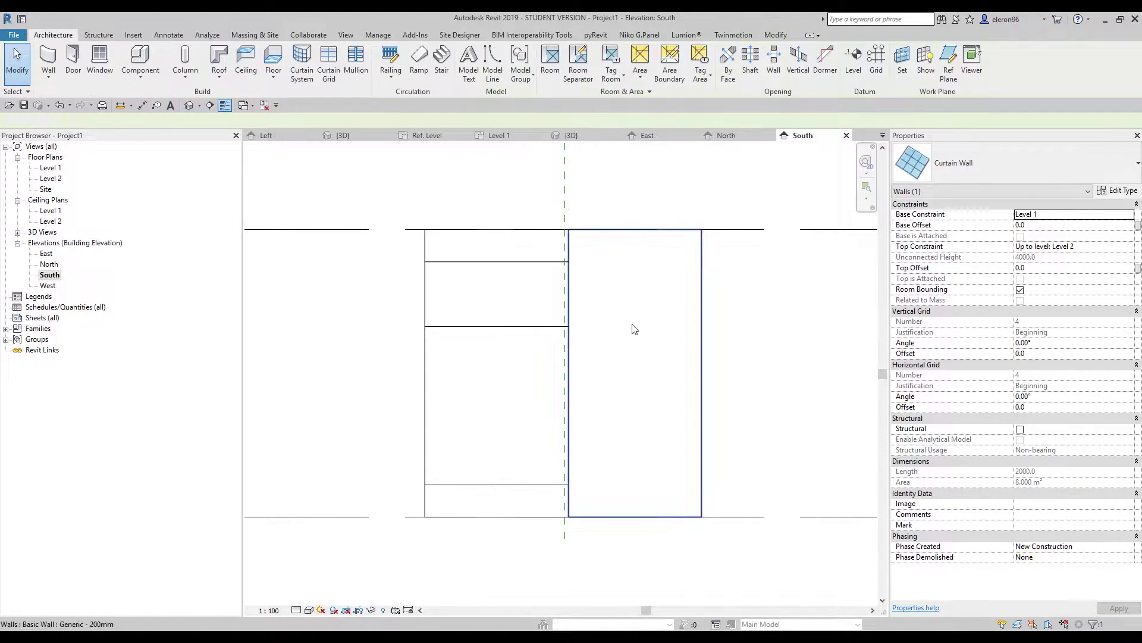
Step: Set the length of the host basic wall to 6000 mm
{"action": "left_click", "coordinate": [633, 326]}
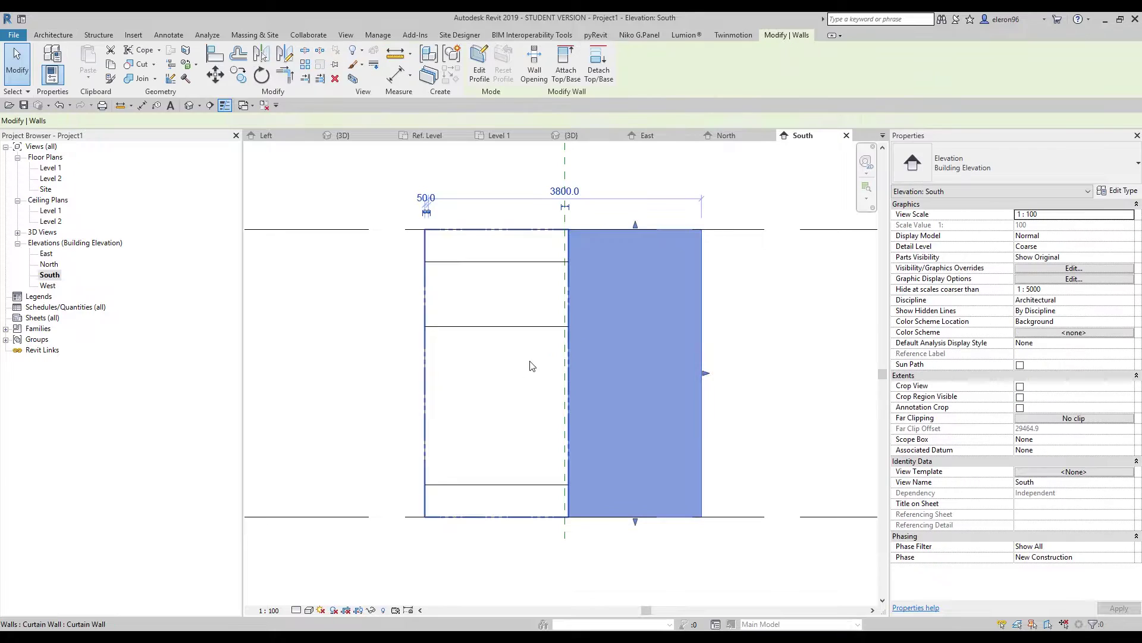
{"action": "left_click", "coordinate": [552, 189]}
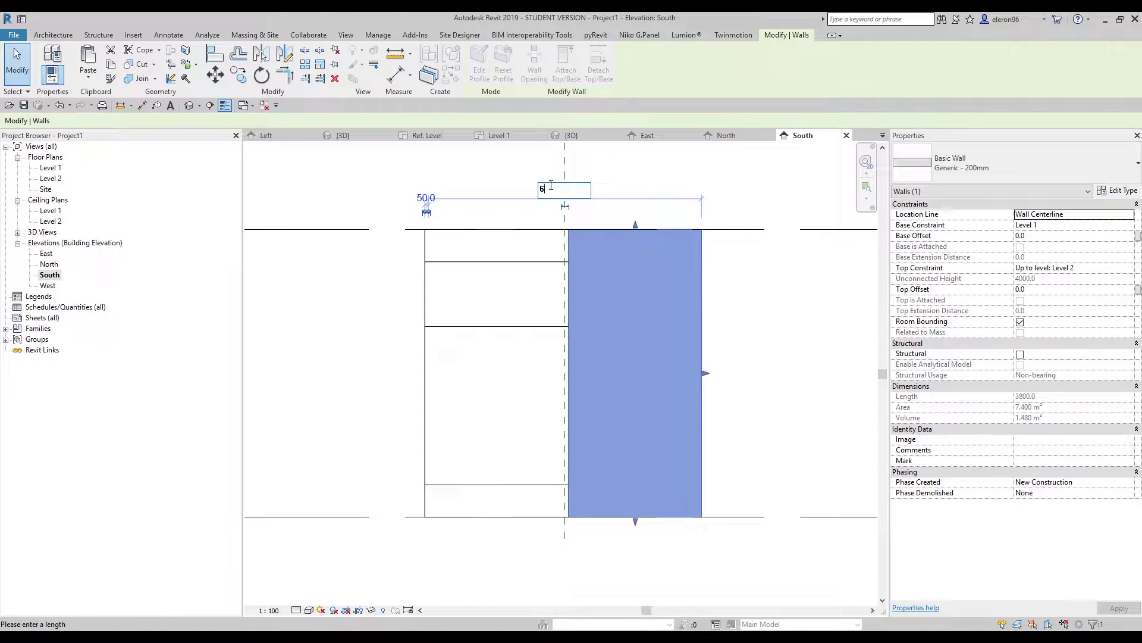
{"action": "key", "text": "Return"}
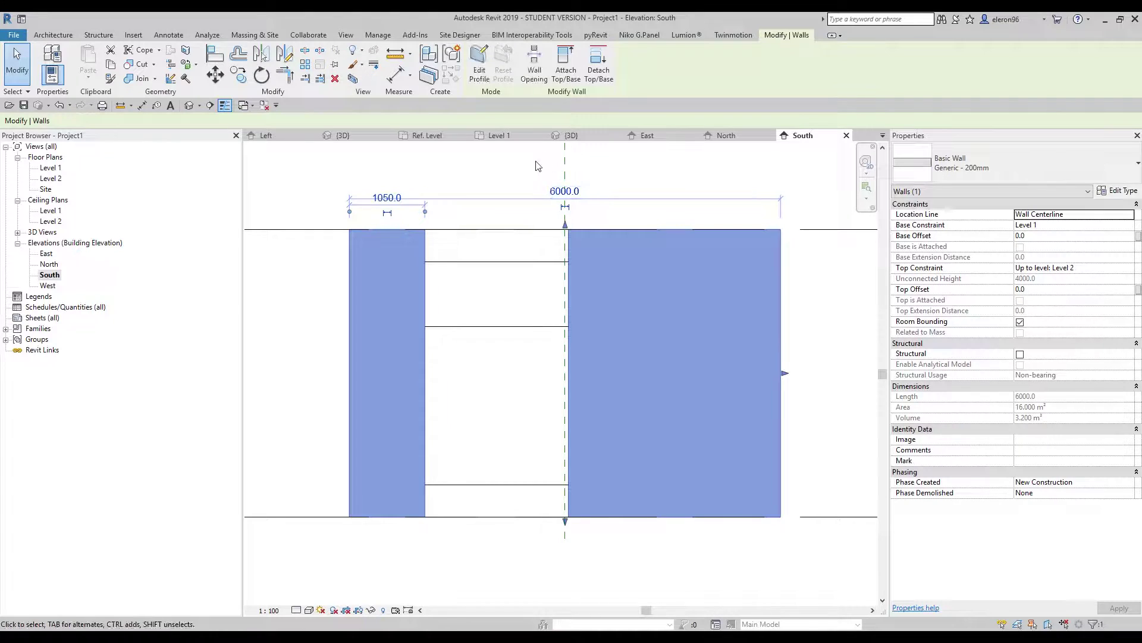
{"action": "key", "text": "Escape"}
Step: Set the curtain wall's distance from the left end of the host wall to 450 mm
{"action": "left_click", "coordinate": [473, 358]}
{"action": "left_click", "coordinate": [392, 197]}
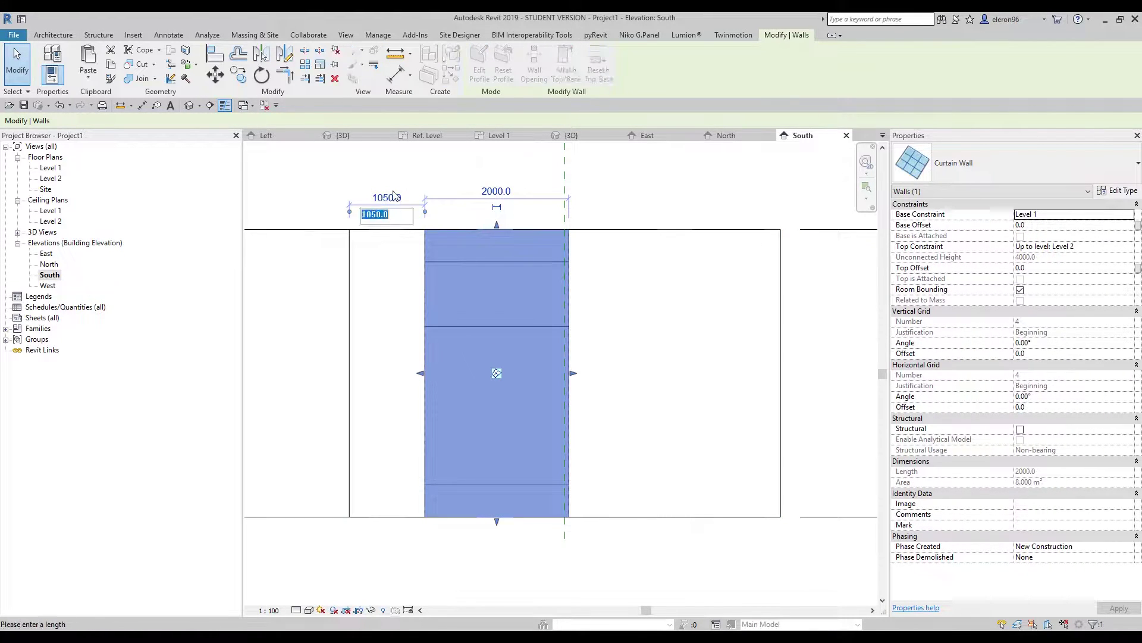
{"action": "type", "text": "450"}
{"action": "key", "text": "Return"}
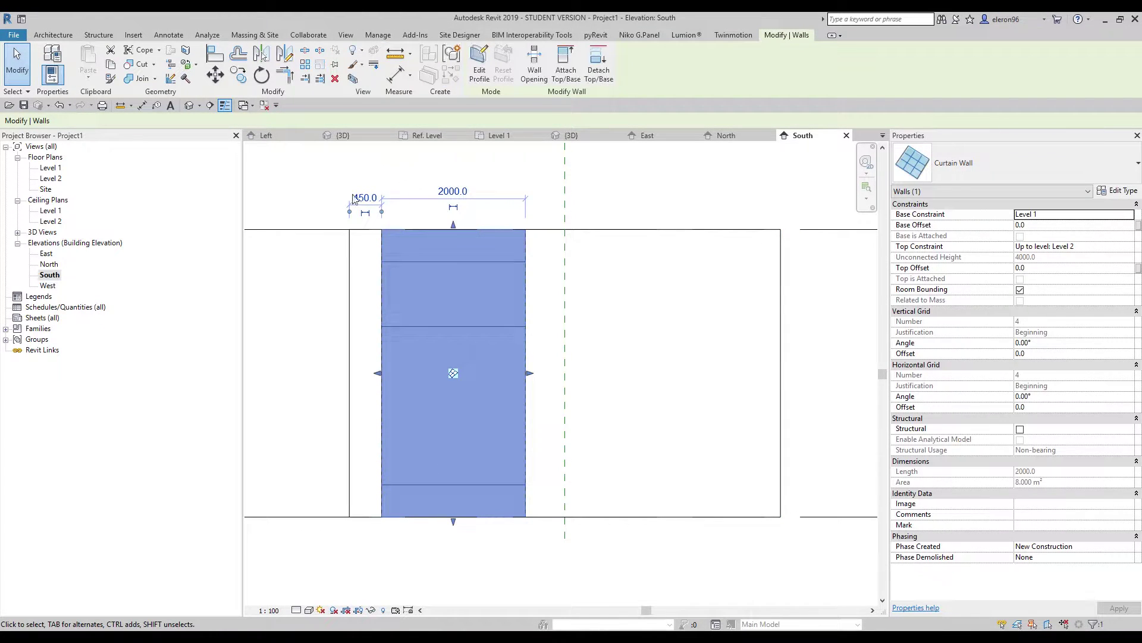
{"action": "key", "text": "Escape"}
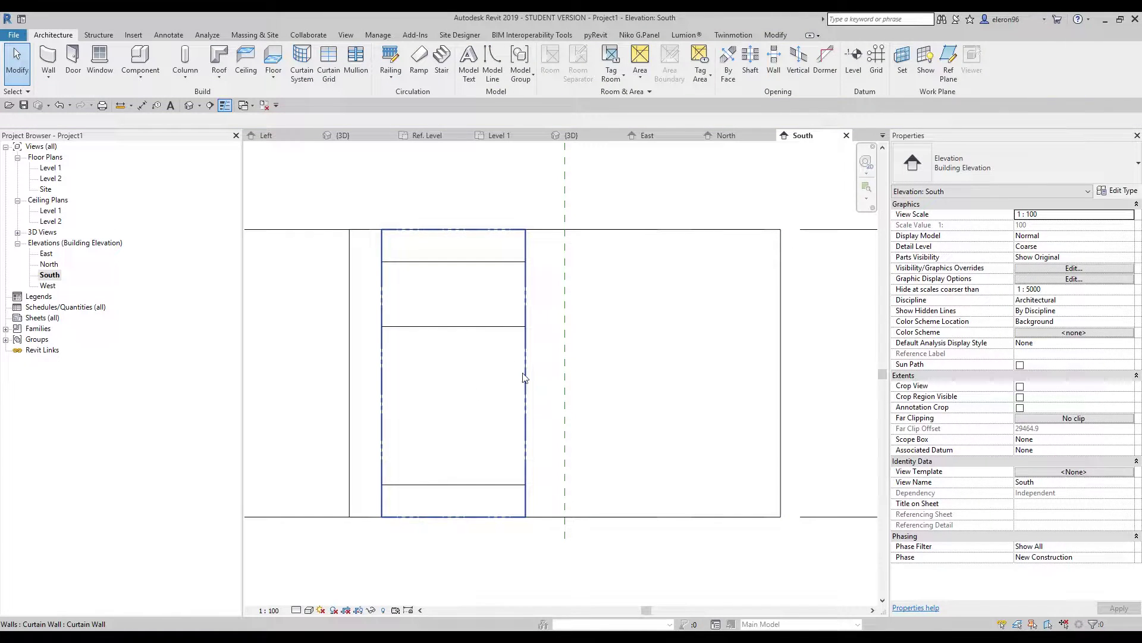
Step: Switch the South elevation to a visual style that fills the wall and glass surfaces with colour
{"action": "left_click", "coordinate": [301, 610]}
{"action": "left_click", "coordinate": [309, 610]}
{"action": "left_click", "coordinate": [337, 561]}
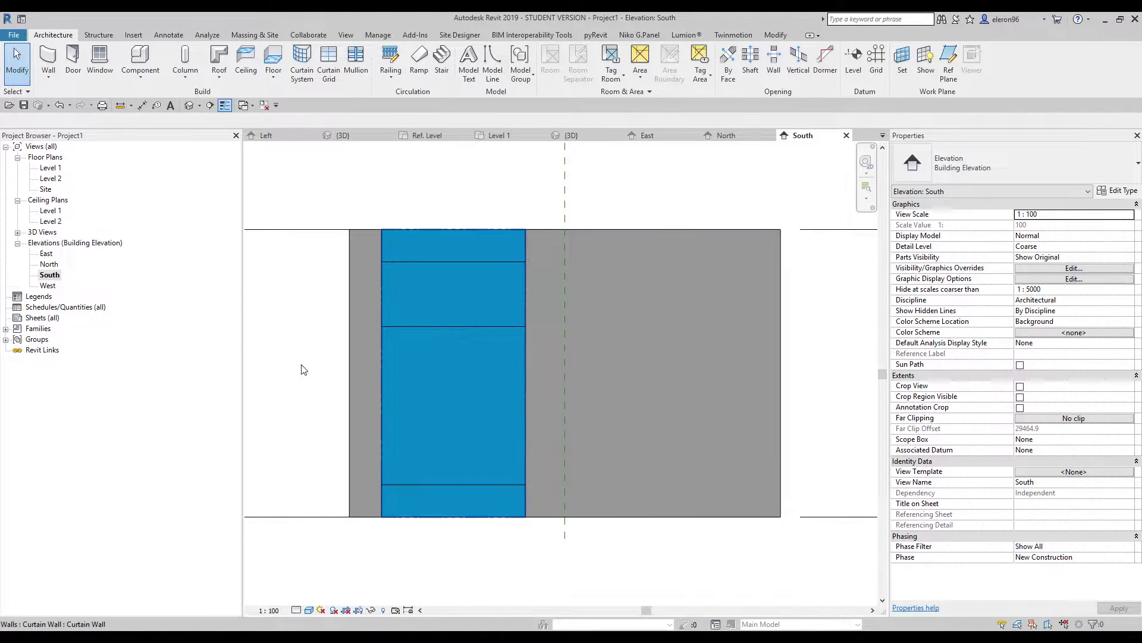
{"action": "scroll", "coordinate": [478, 366], "scroll_direction": "up", "scroll_amount": 3}
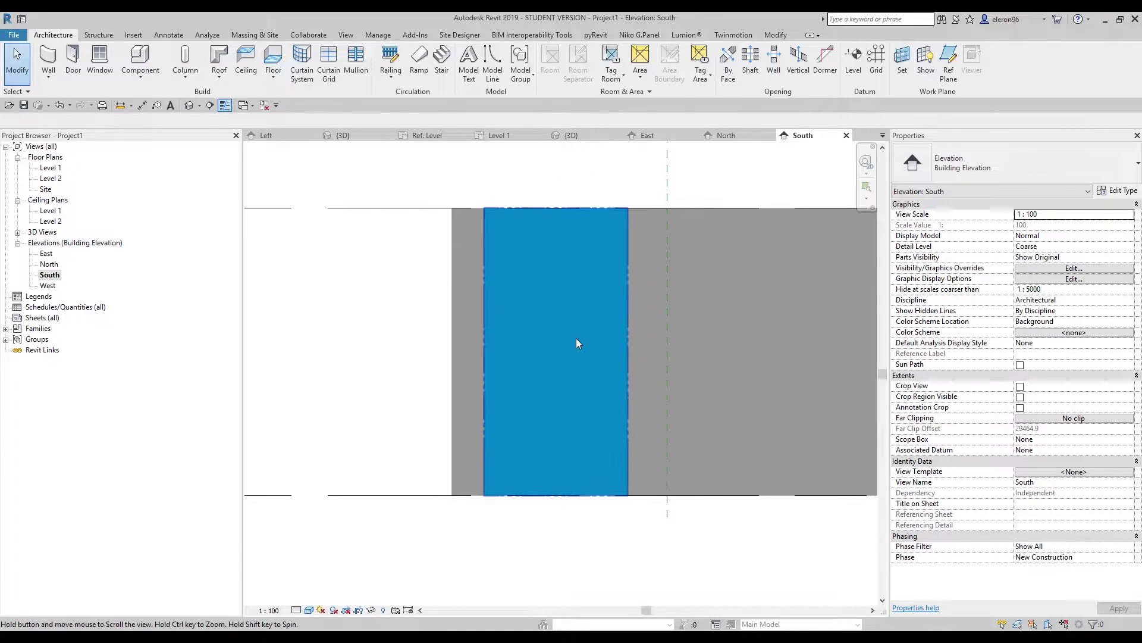
{"action": "middle_click_drag", "start_coordinate": [579, 321], "coordinate": [553, 323]}
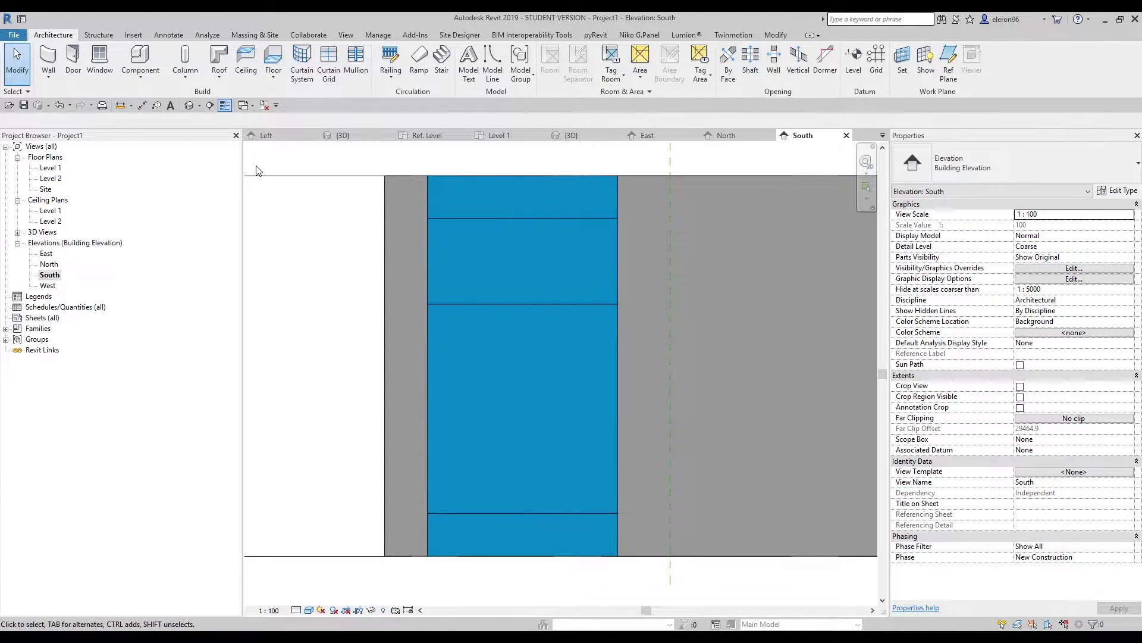
Step: Add a vertical curtain grid line in one segment only, at the middle of the tall panel above the lowest grid line
{"action": "left_click", "coordinate": [329, 74]}
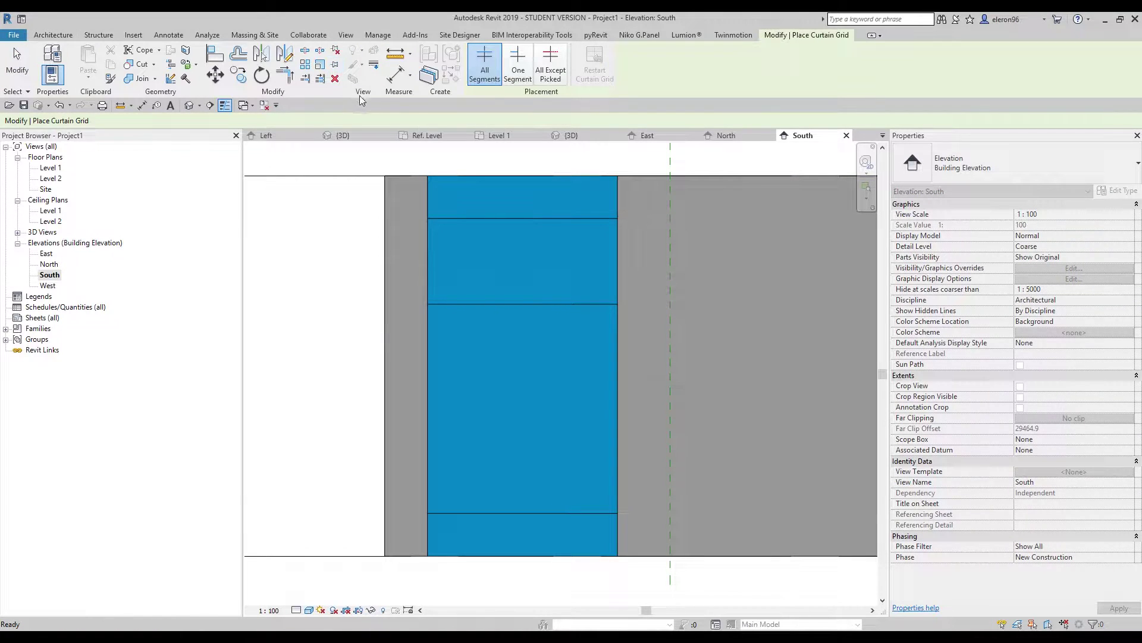
{"action": "left_click", "coordinate": [526, 76]}
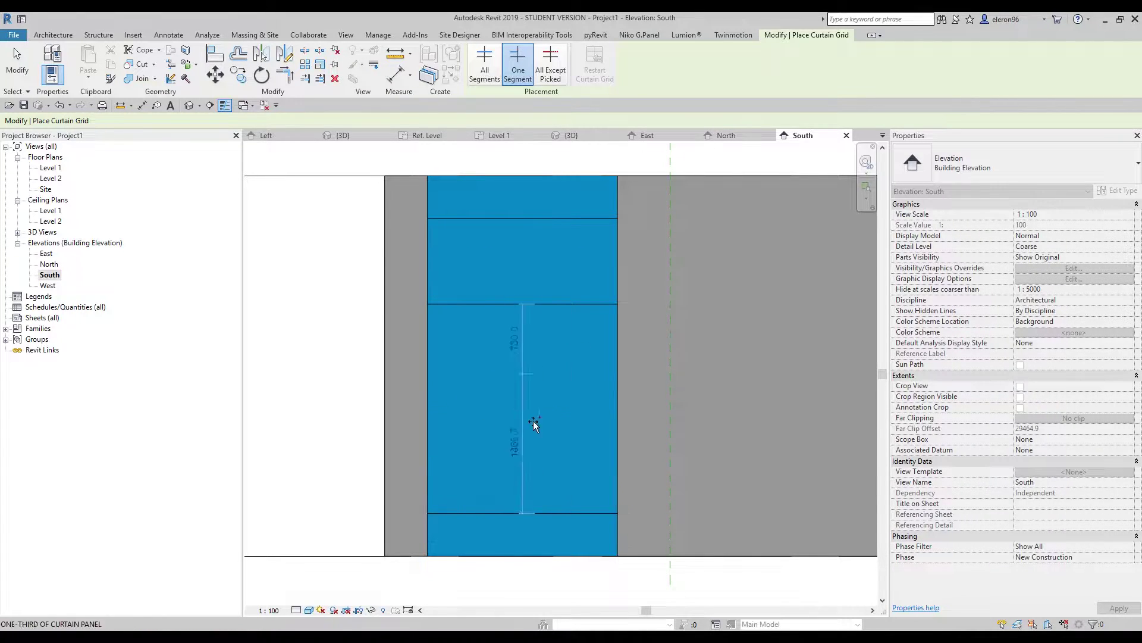
{"action": "left_click", "coordinate": [532, 265]}
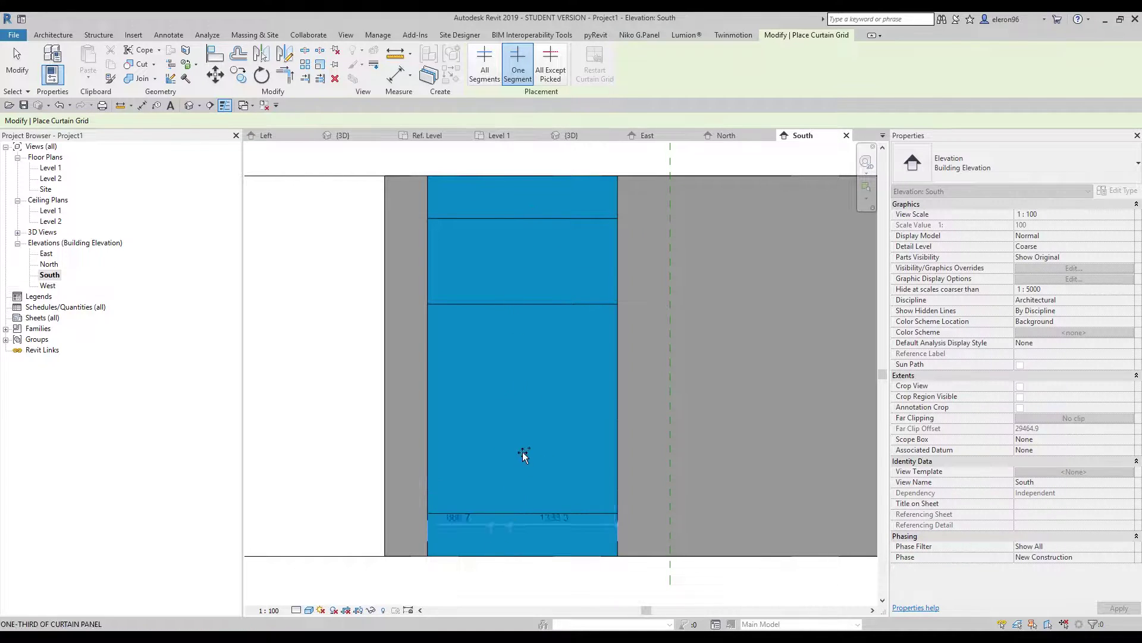
{"action": "left_click", "coordinate": [527, 401]}
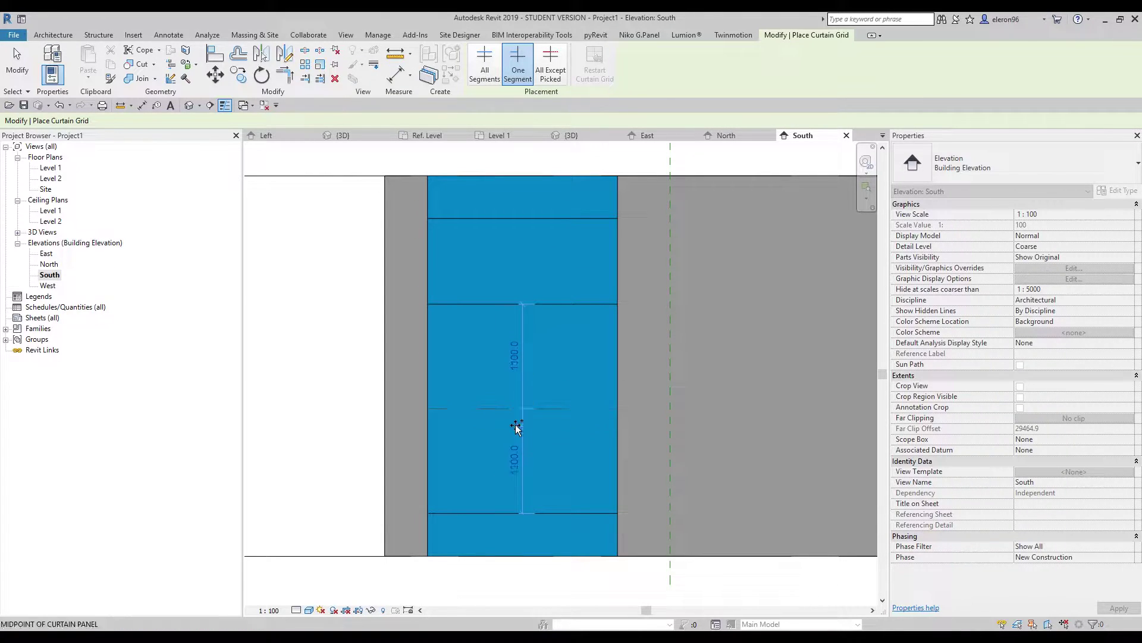
{"action": "left_click", "coordinate": [516, 495]}
{"action": "key", "text": "Escape"}
{"action": "key", "text": "Escape"}
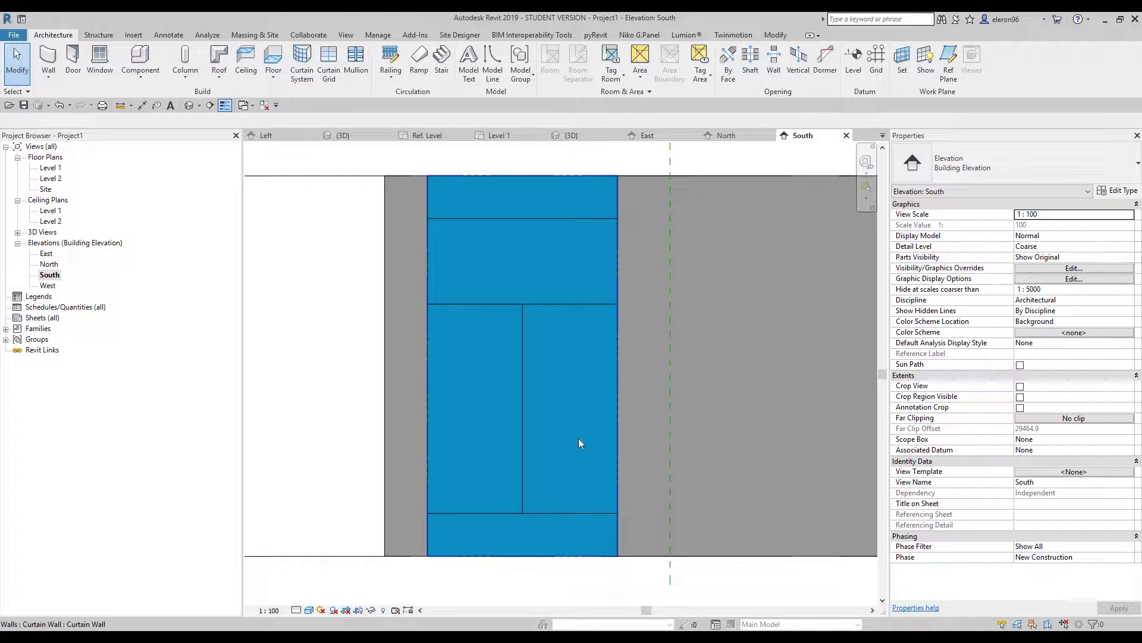
Step: Review the types available for the glazed panel right of the vertical grid line
{"action": "middle_click_drag", "start_coordinate": [579, 424], "coordinate": [520, 415]}
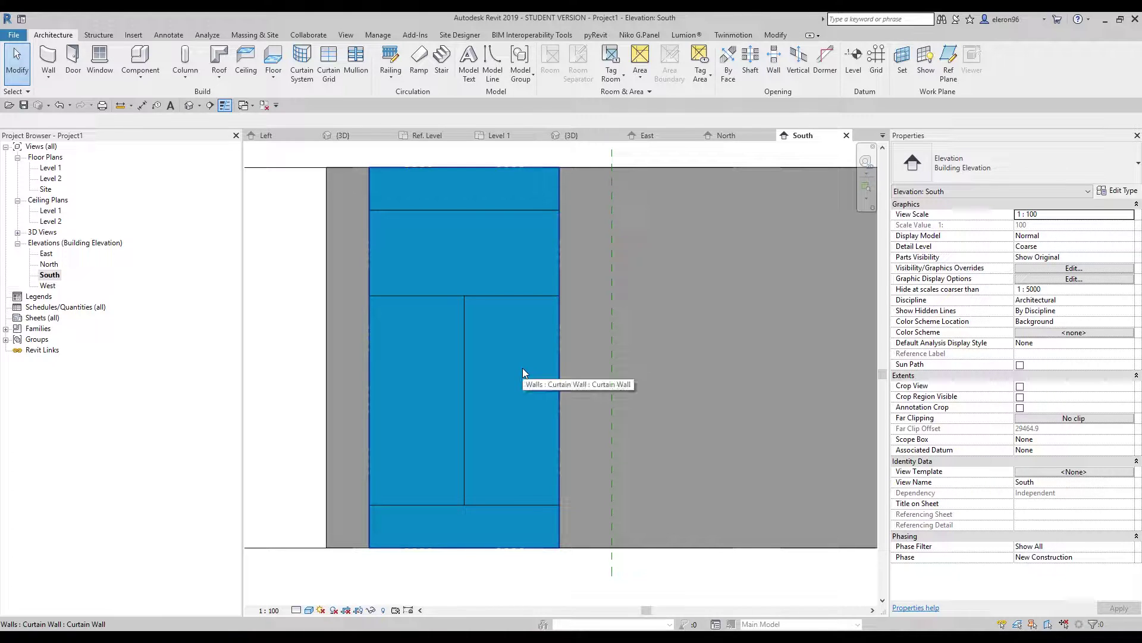
{"action": "key", "text": "Tab"}
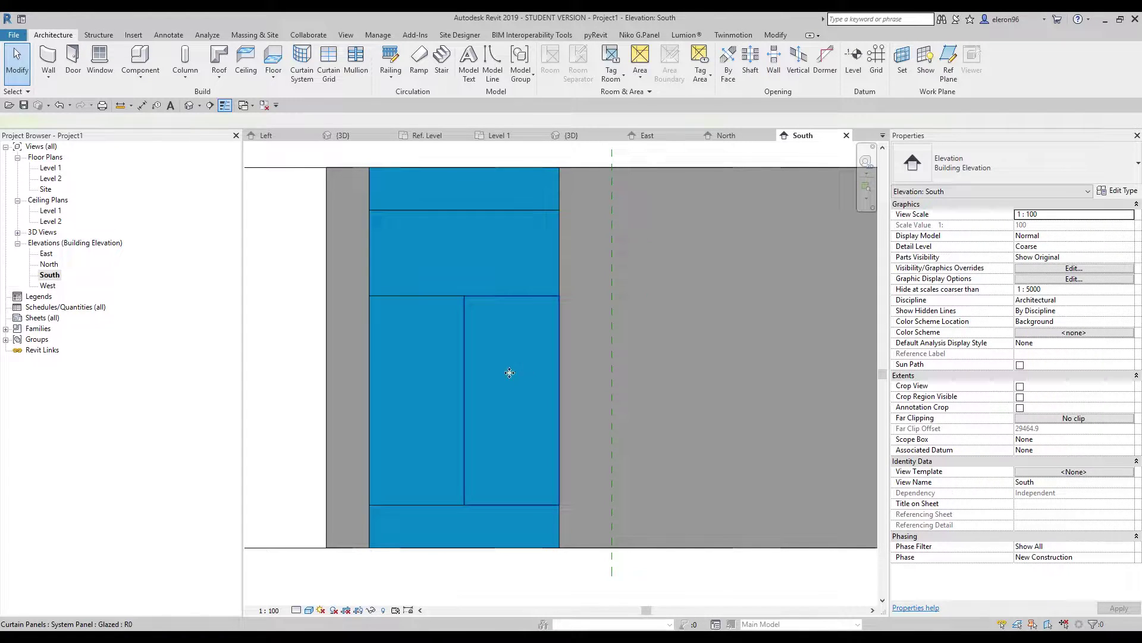
{"action": "left_click", "coordinate": [523, 366]}
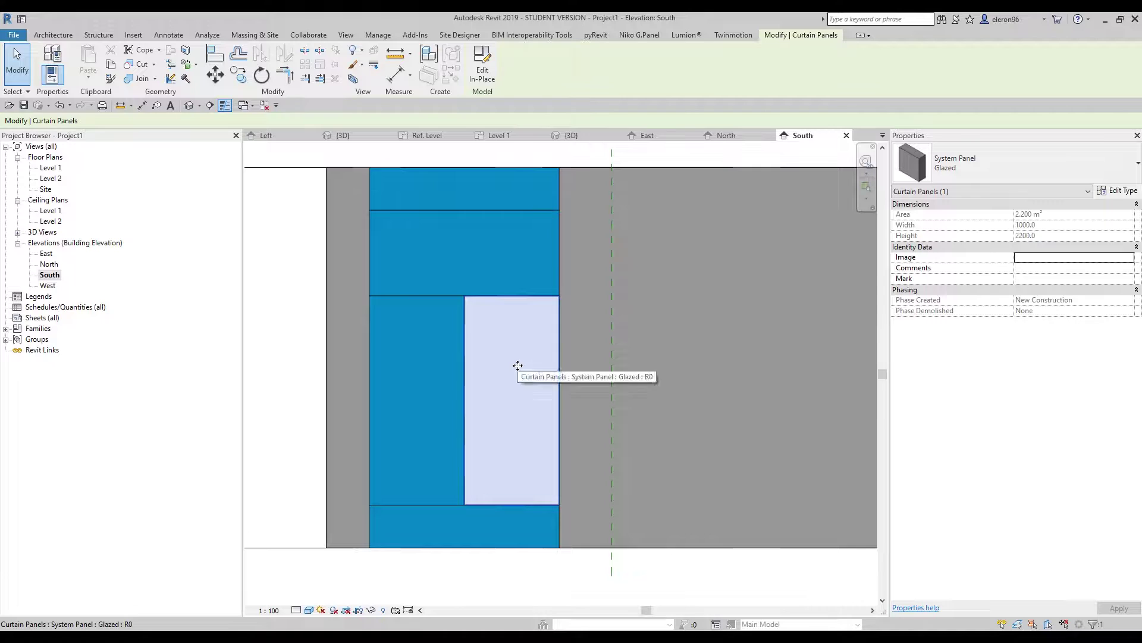
{"action": "left_click", "coordinate": [988, 166]}
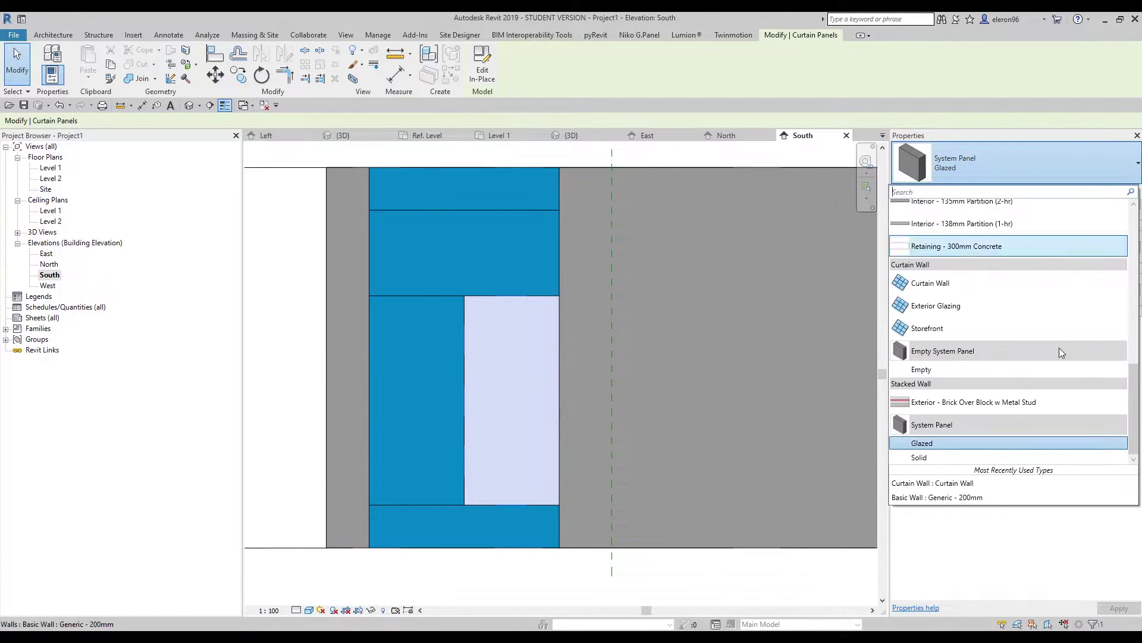
{"action": "scroll", "coordinate": [1136, 398], "scroll_direction": "up", "scroll_amount": 7}
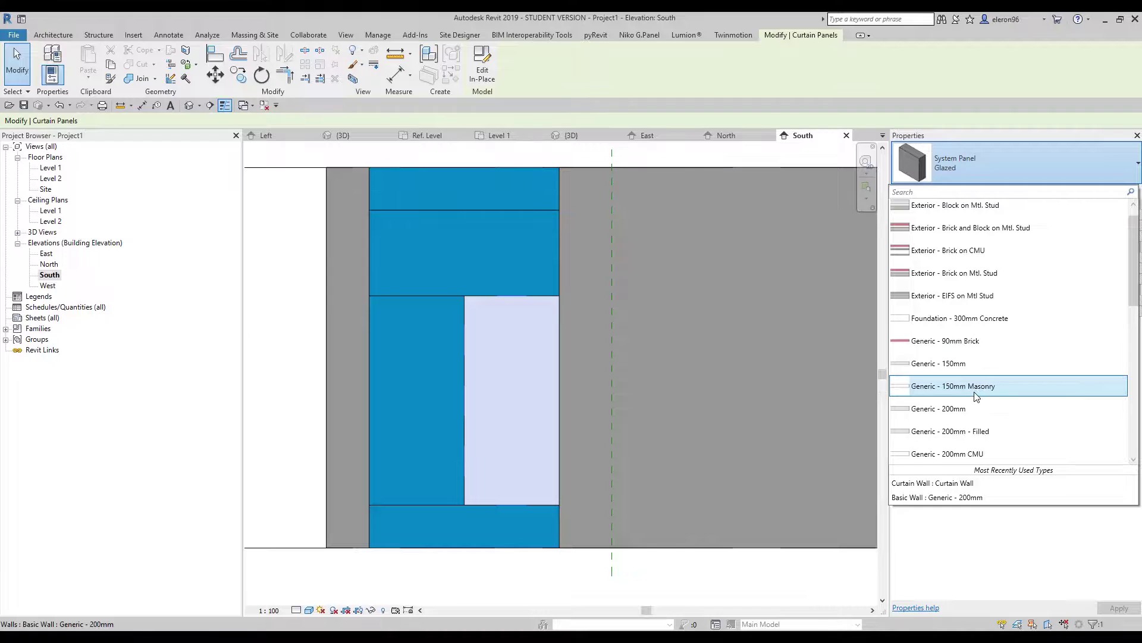
{"action": "key", "text": "Escape"}
{"action": "key", "text": "Escape"}
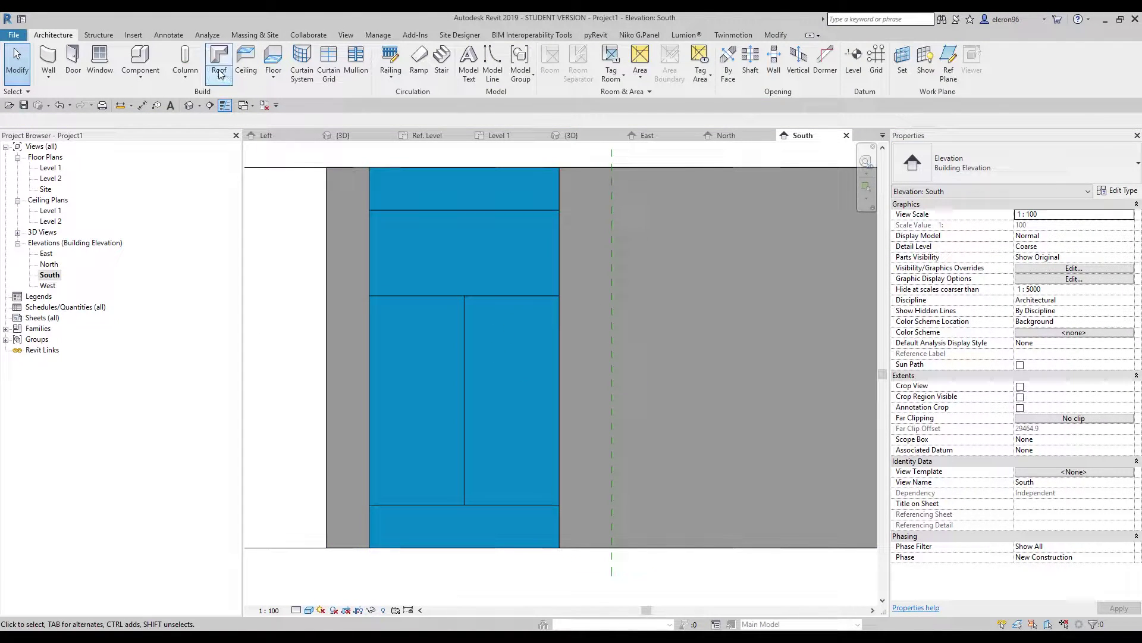
Step: Load the M_Door-Curtain-Wall-Single-Glass.rfa family from the Doors folder of the US Metric library
{"action": "left_click", "coordinate": [128, 35]}
{"action": "left_click", "coordinate": [441, 65]}
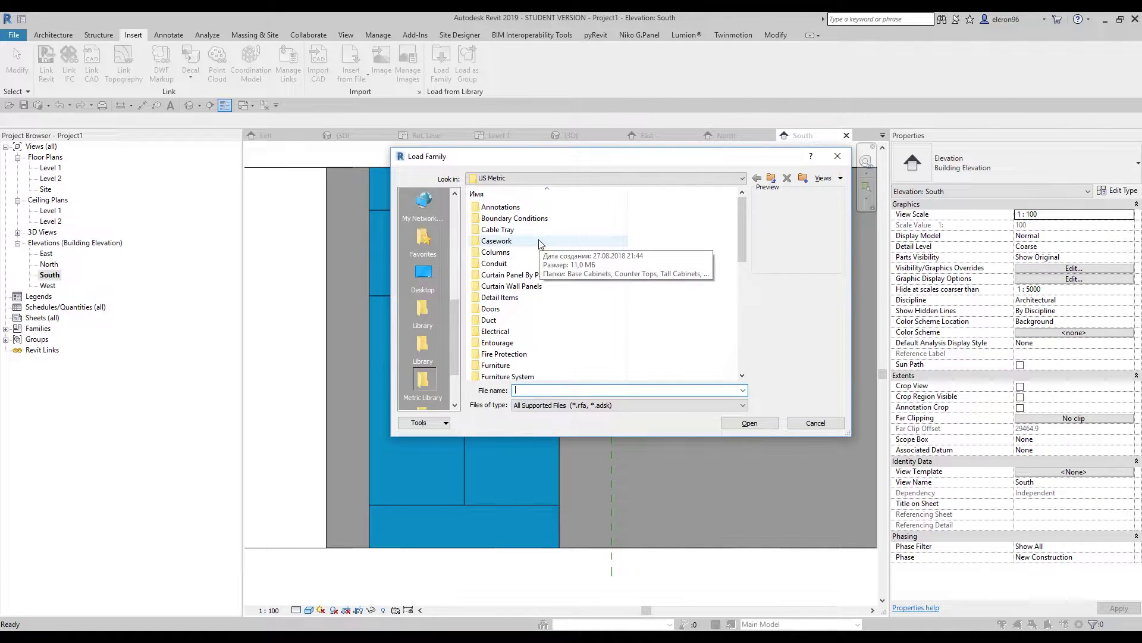
{"action": "scroll", "coordinate": [551, 228], "scroll_direction": "down", "scroll_amount": 3}
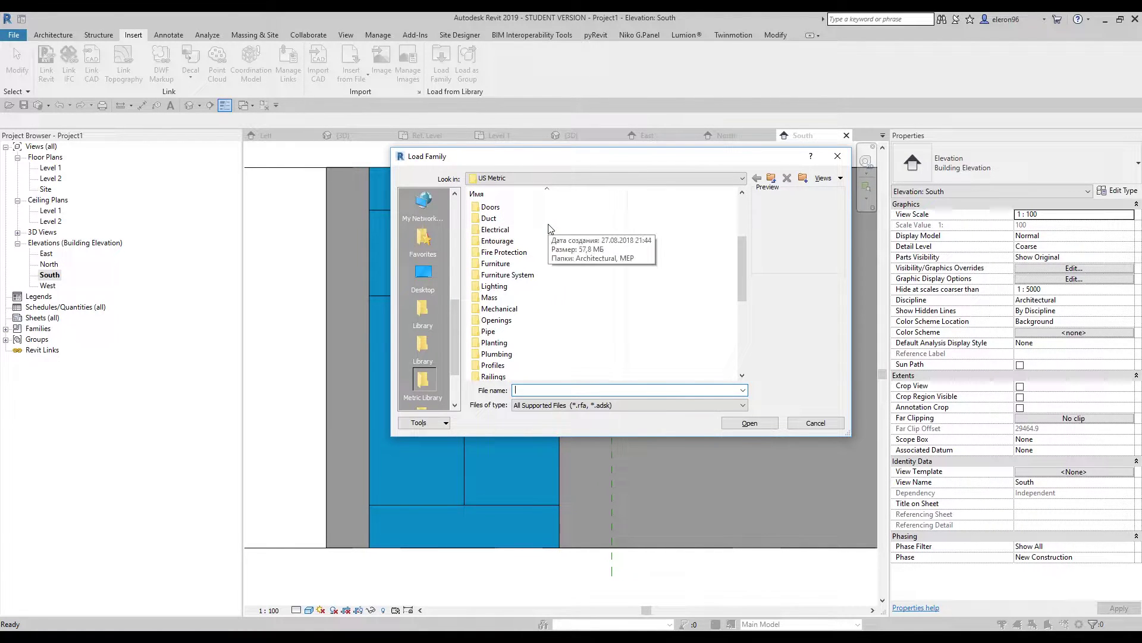
{"action": "scroll", "coordinate": [550, 228], "scroll_direction": "up", "scroll_amount": 1}
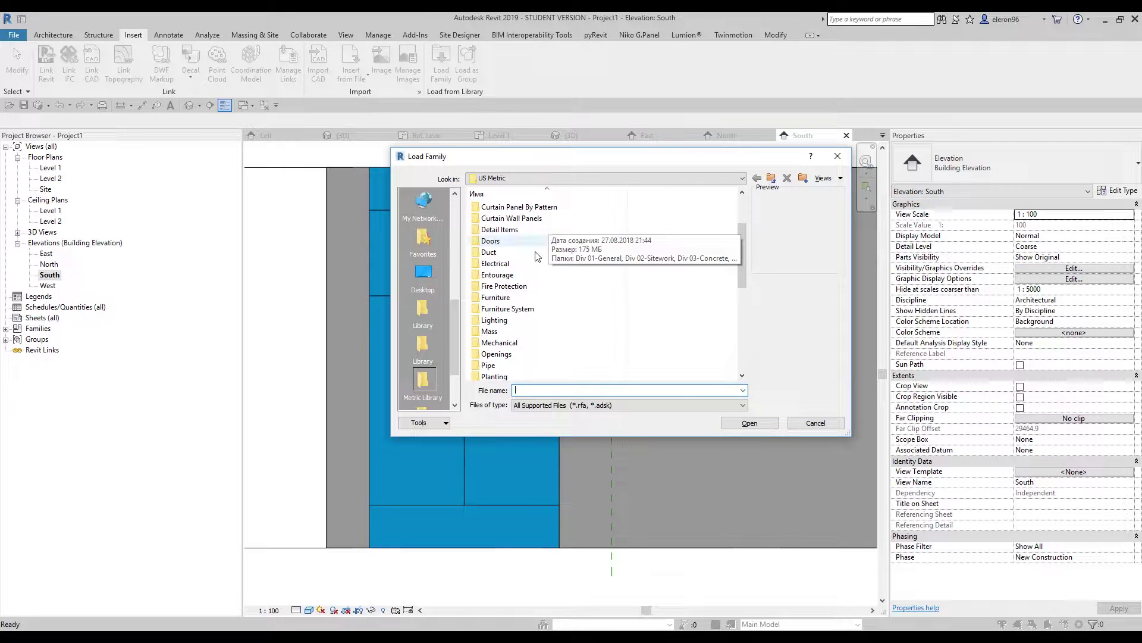
{"action": "scroll", "coordinate": [536, 277], "scroll_direction": "down", "scroll_amount": 7}
{"action": "scroll", "coordinate": [536, 278], "scroll_direction": "up", "scroll_amount": 7}
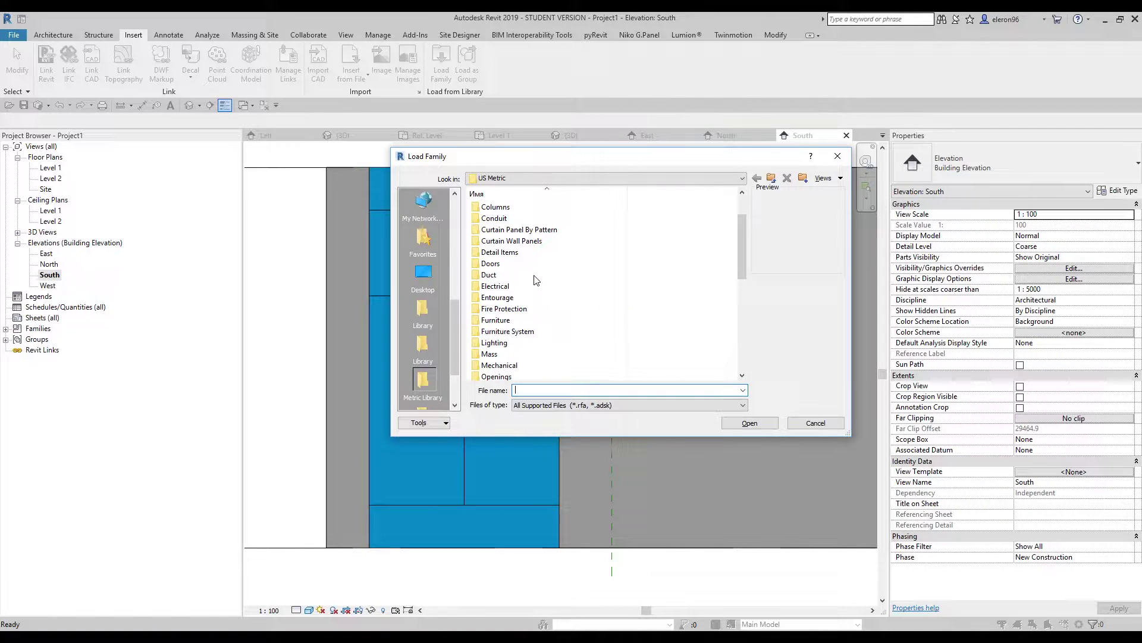
{"action": "double_click", "coordinate": [506, 263]}
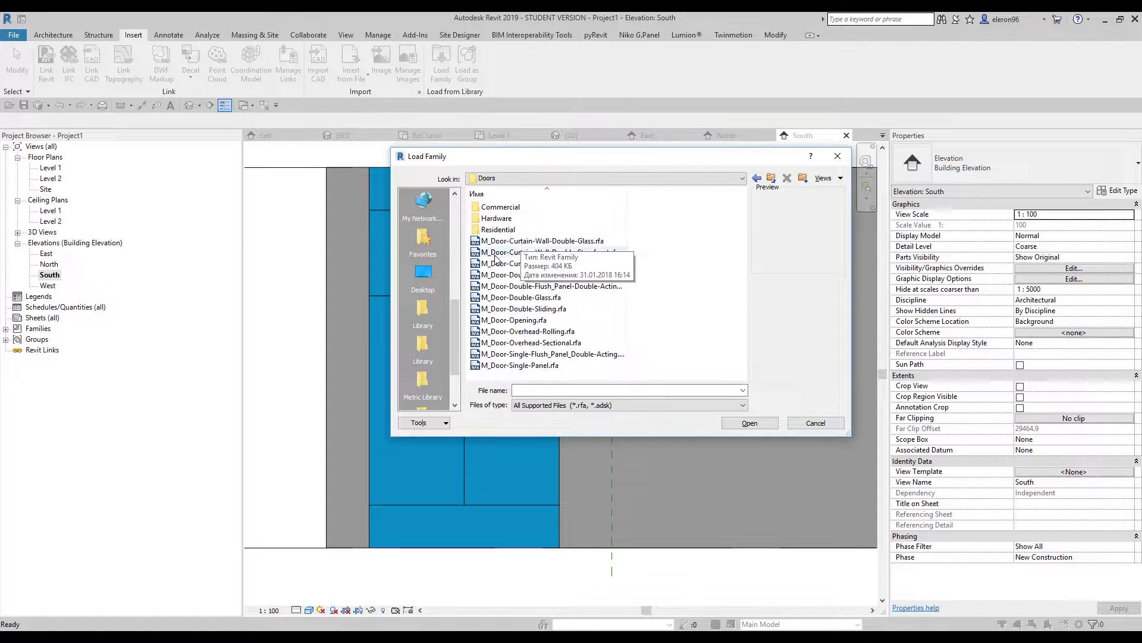
{"action": "left_click", "coordinate": [569, 241]}
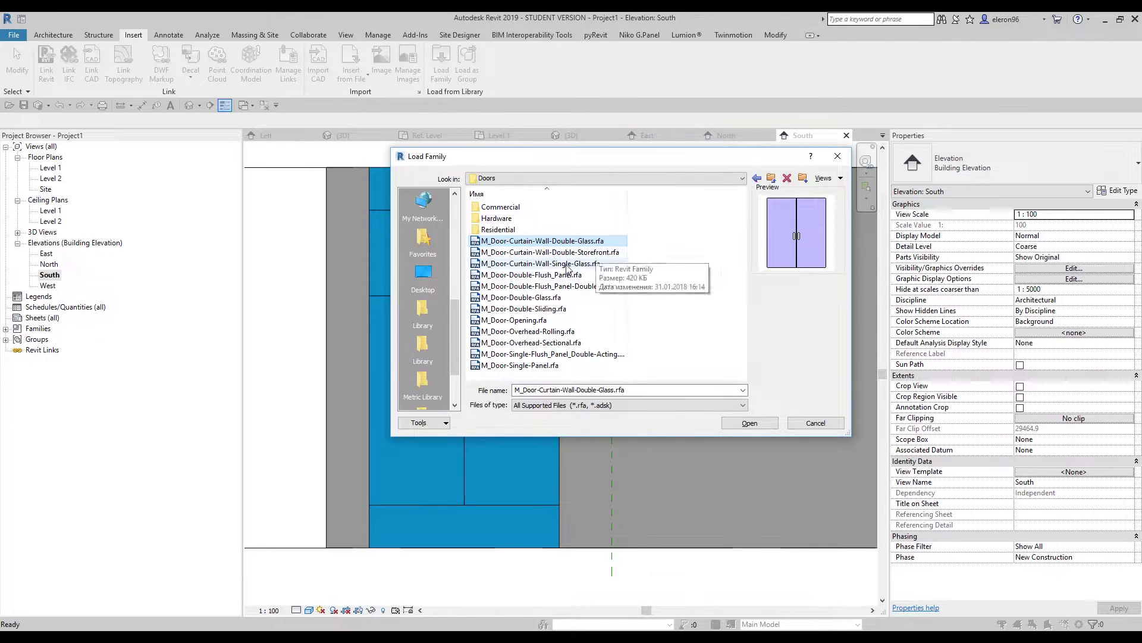
{"action": "left_click", "coordinate": [598, 263]}
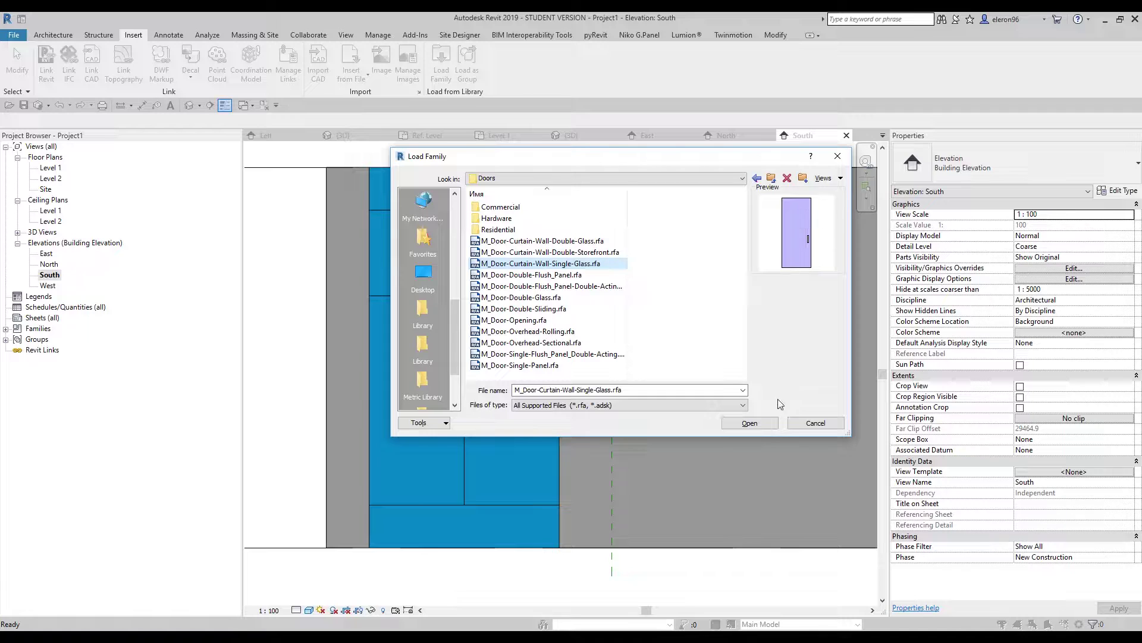
{"action": "left_click", "coordinate": [765, 424]}
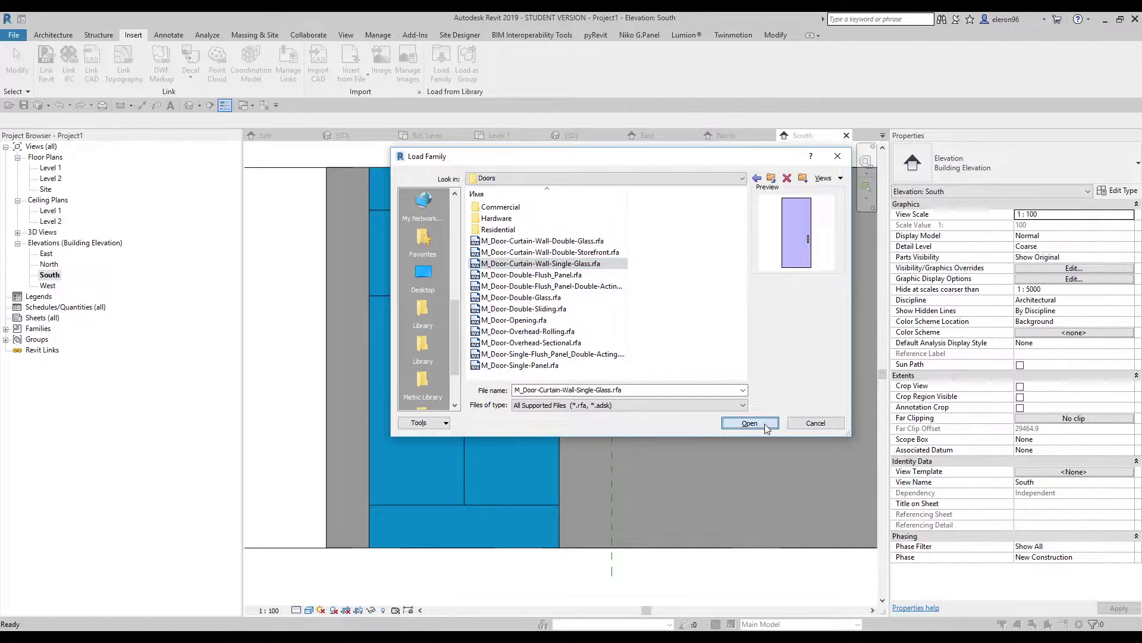
Step: Change the glazed panel beside the vertical grid line to the M_Door-Curtain-Wall-Single-Glass door type
{"action": "key", "text": "Tab"}
{"action": "left_click", "coordinate": [523, 370]}
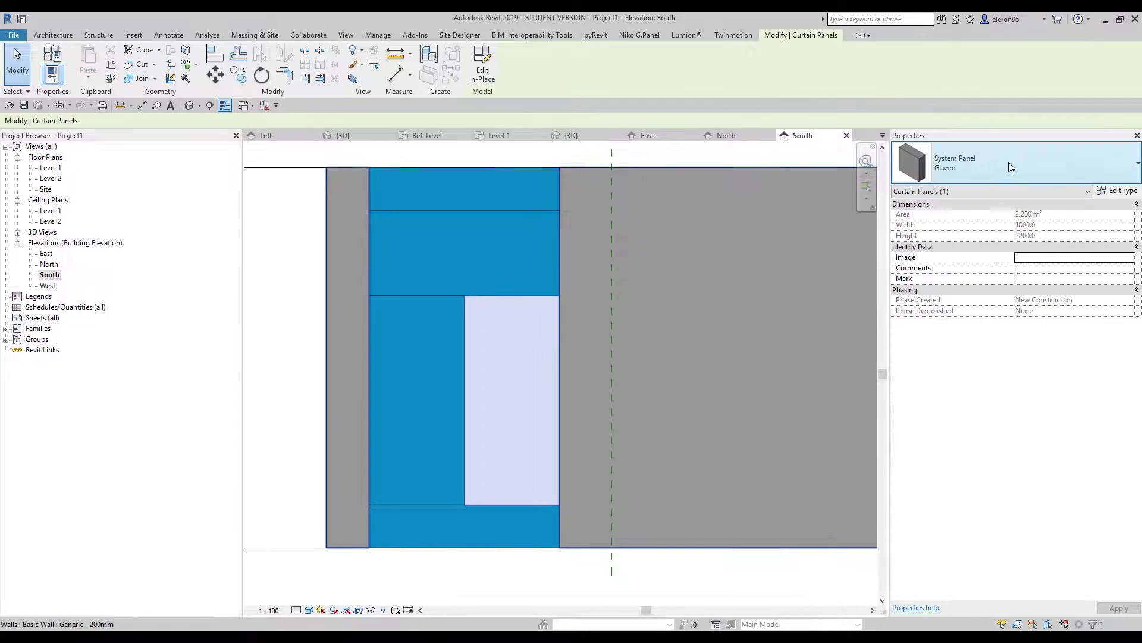
{"action": "left_click", "coordinate": [1009, 162]}
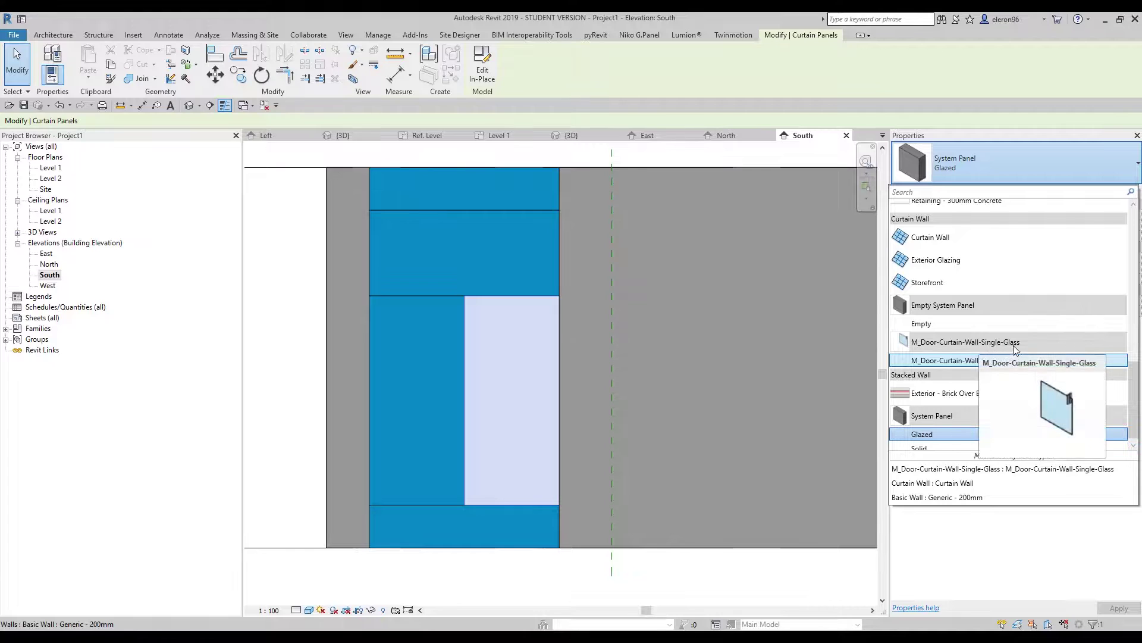
{"action": "left_click", "coordinate": [961, 364]}
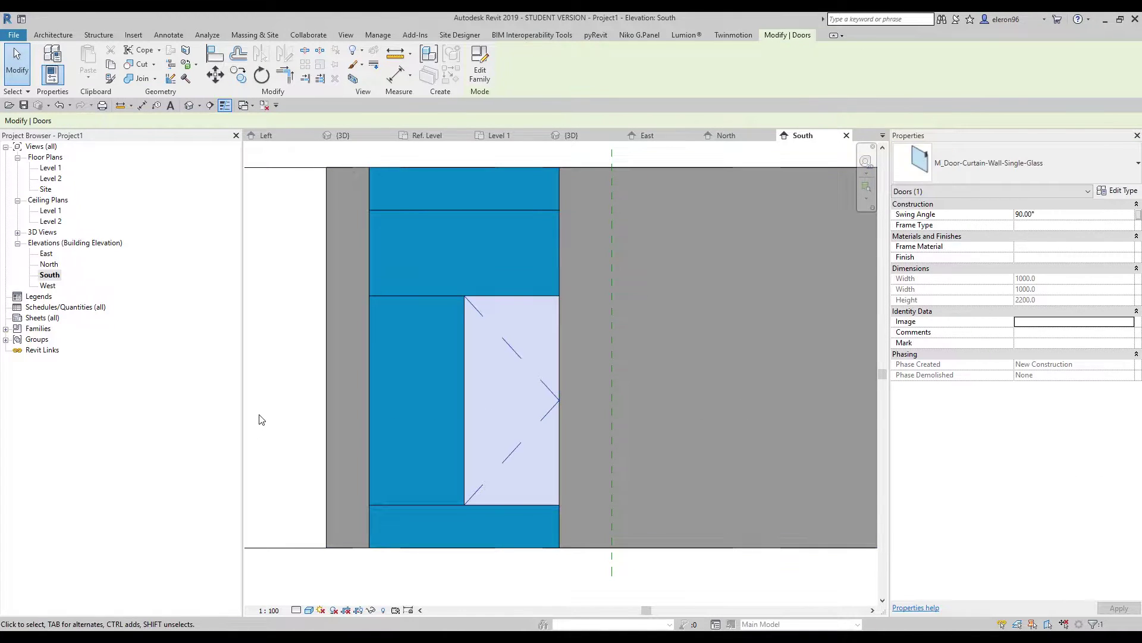
{"action": "left_click", "coordinate": [258, 414]}
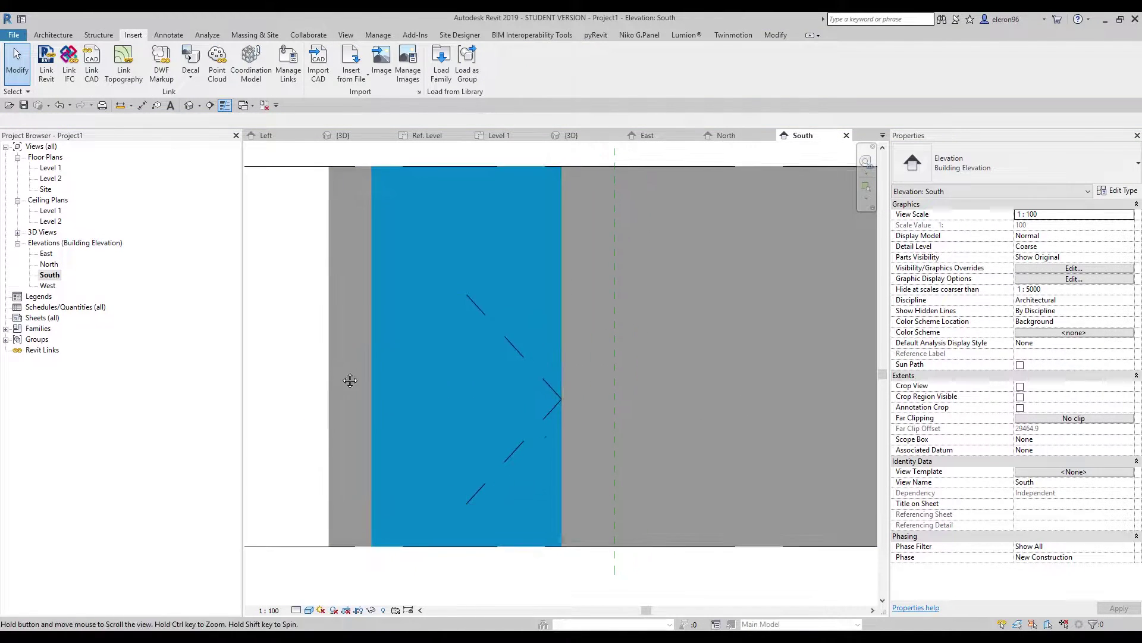
{"action": "scroll", "coordinate": [502, 299], "scroll_direction": "down", "scroll_amount": 1}
{"action": "scroll", "coordinate": [482, 329], "scroll_direction": "up", "scroll_amount": 1}
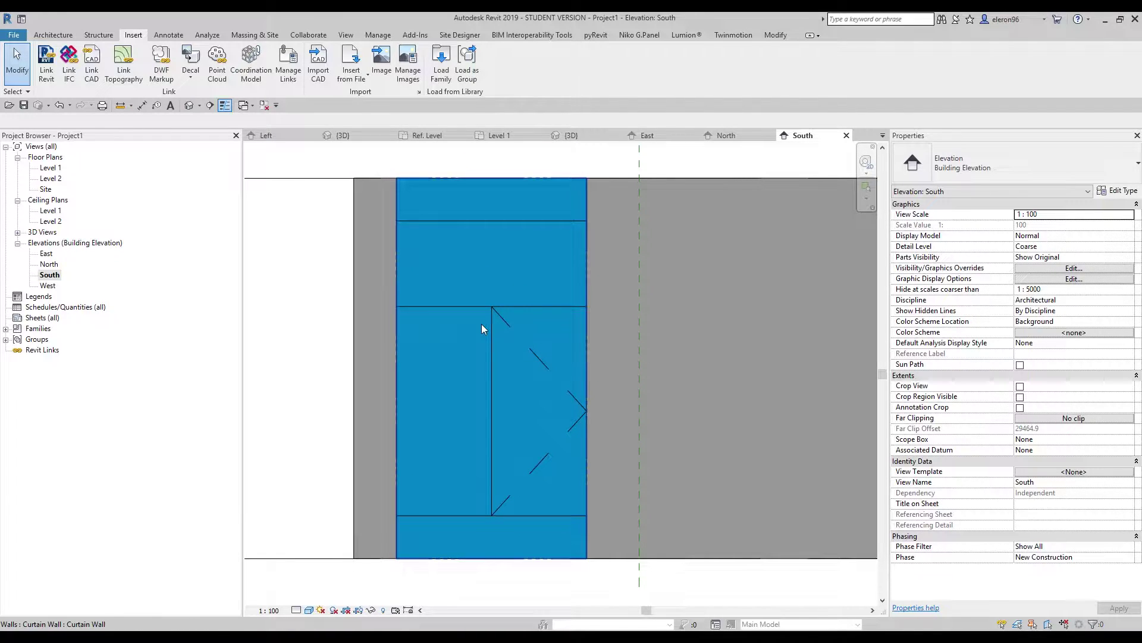
Step: Change the bottom glazed panel of the curtain wall to the Basic Wall type Generic - 150mm
{"action": "middle_click_drag", "start_coordinate": [510, 246], "coordinate": [513, 273]}
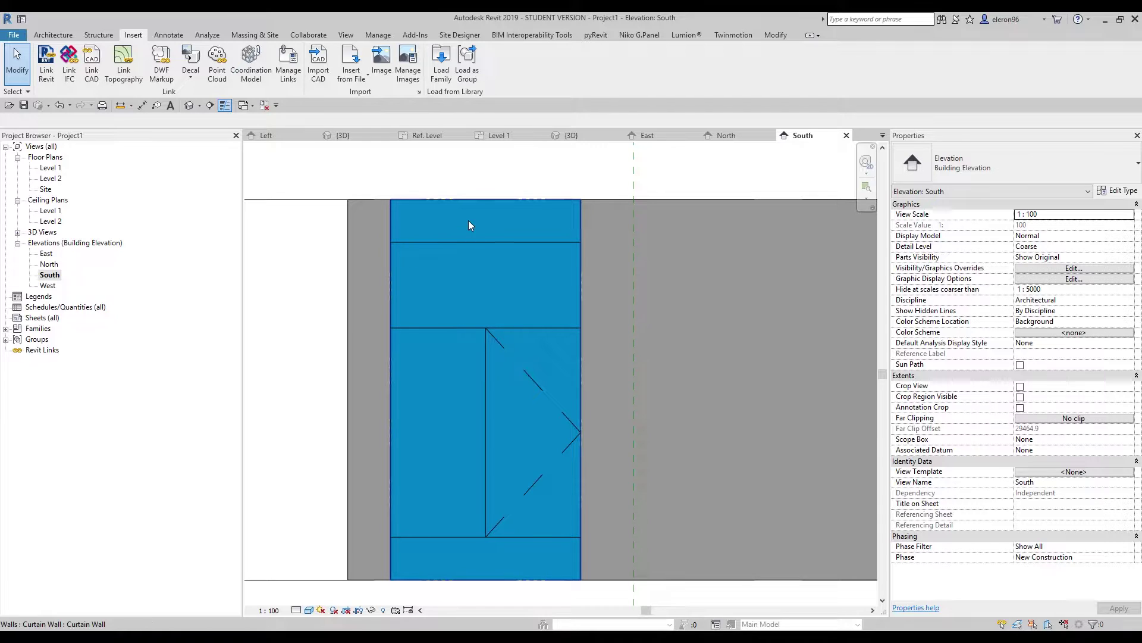
{"action": "key", "text": "Tab"}
{"action": "left_click", "coordinate": [505, 552]}
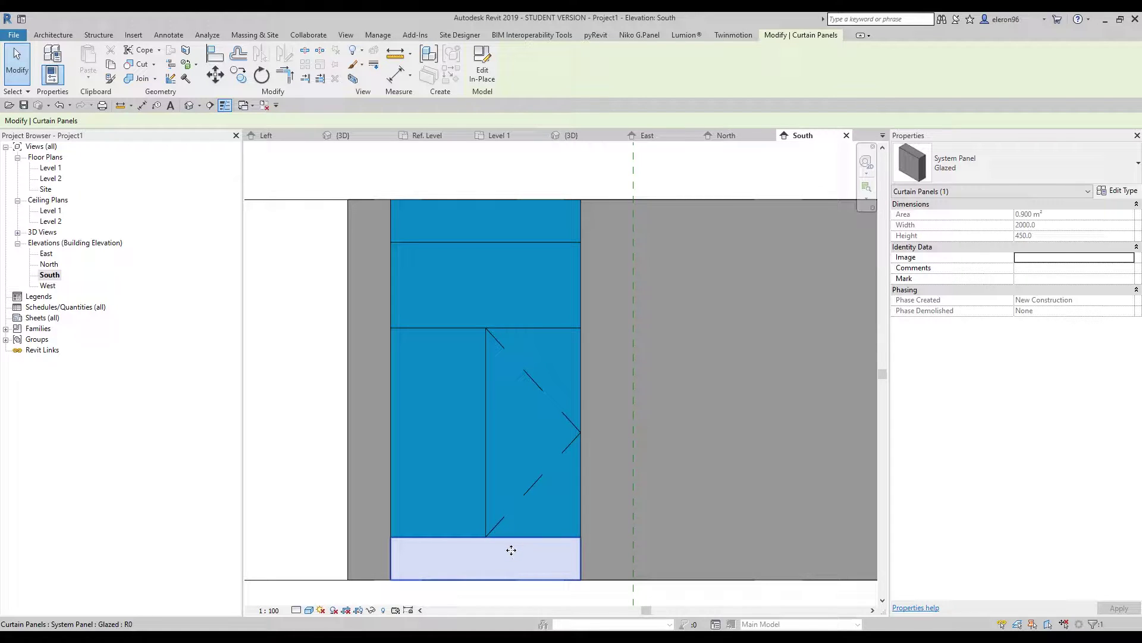
{"action": "left_click", "coordinate": [999, 179]}
{"action": "scroll", "coordinate": [990, 347], "scroll_direction": "up", "scroll_amount": 5}
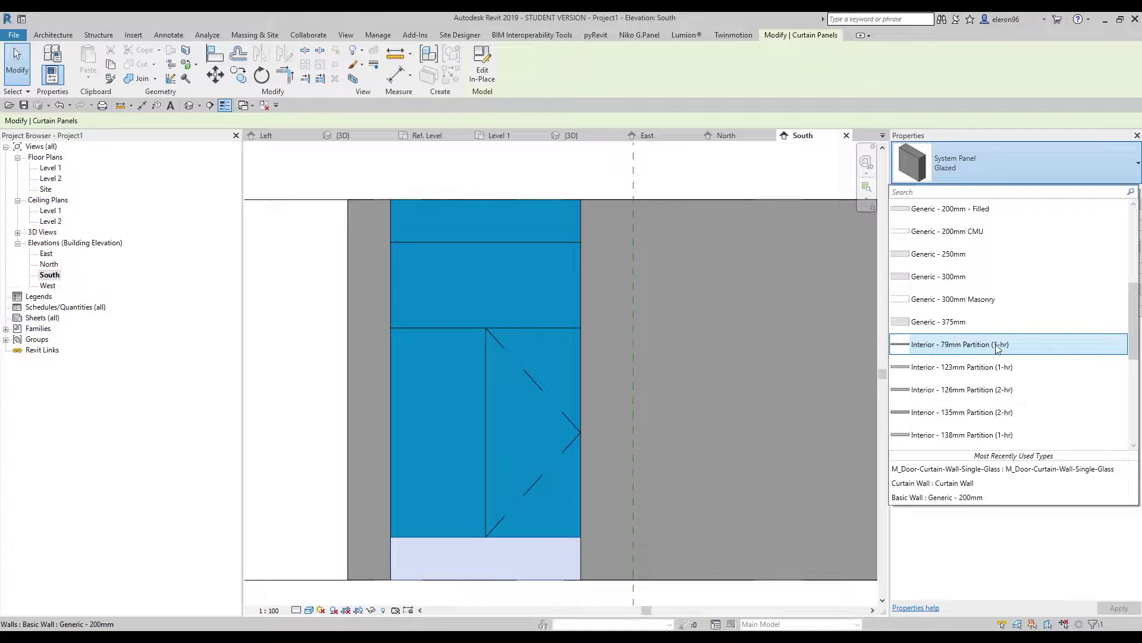
{"action": "scroll", "coordinate": [991, 342], "scroll_direction": "up", "scroll_amount": 5}
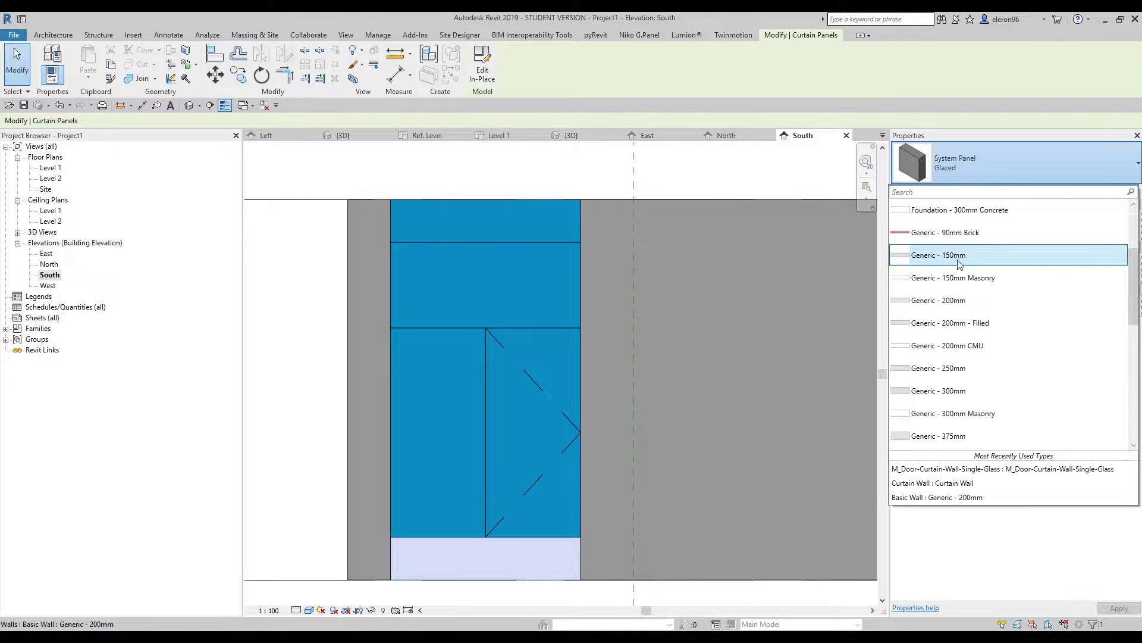
{"action": "left_click", "coordinate": [959, 264]}
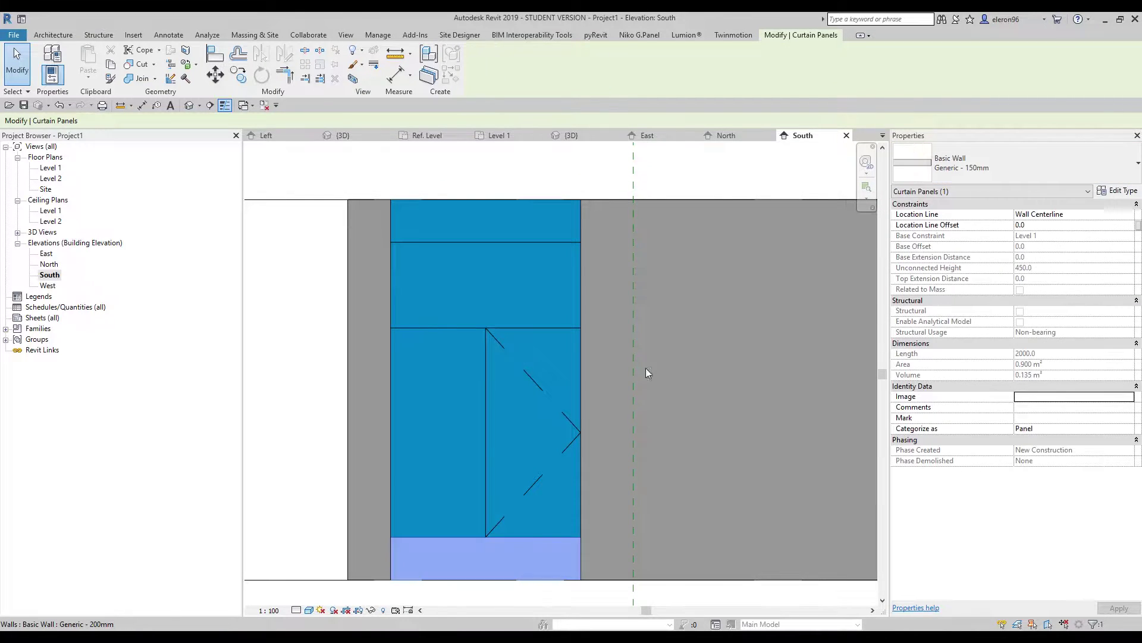
Step: Change the topmost glazed panel of the curtain wall to Basic Wall Generic - 150mm and clear the selection
{"action": "left_click", "coordinate": [502, 224]}
{"action": "left_click", "coordinate": [1012, 166]}
{"action": "scroll", "coordinate": [982, 357], "scroll_direction": "up", "scroll_amount": 5}
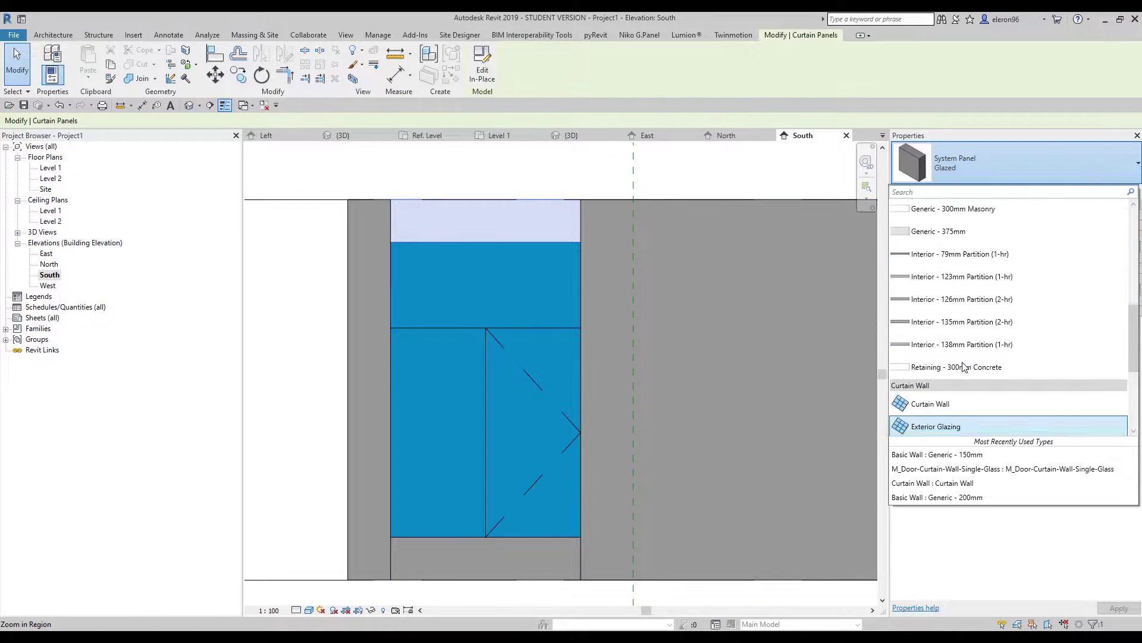
{"action": "scroll", "coordinate": [979, 280], "scroll_direction": "up", "scroll_amount": 3}
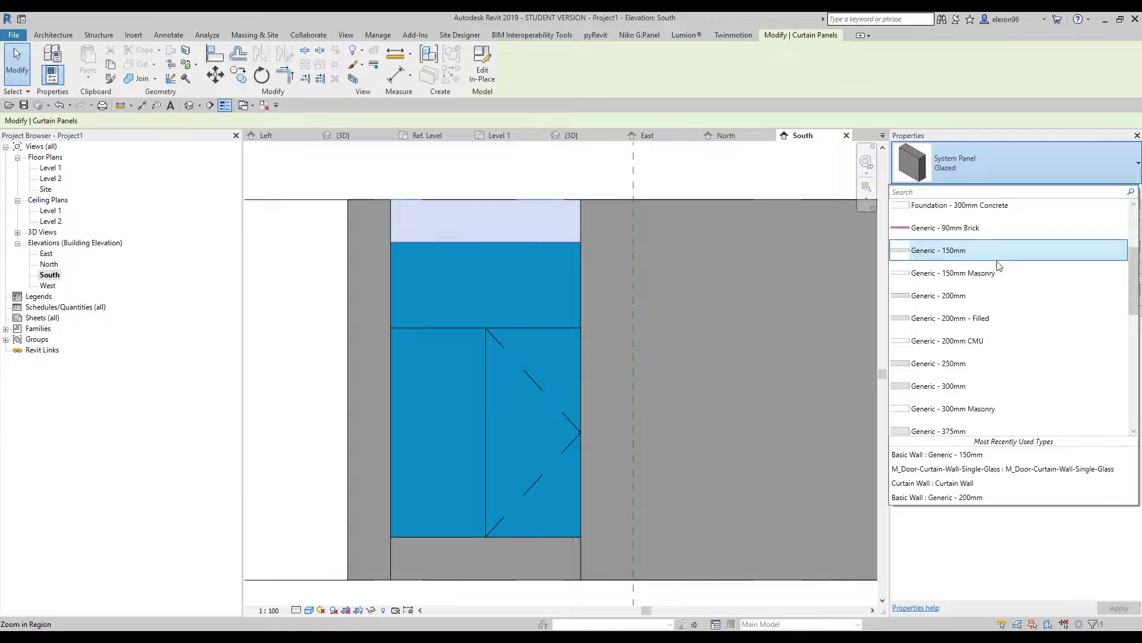
{"action": "left_click", "coordinate": [983, 250]}
{"action": "left_click", "coordinate": [268, 348]}
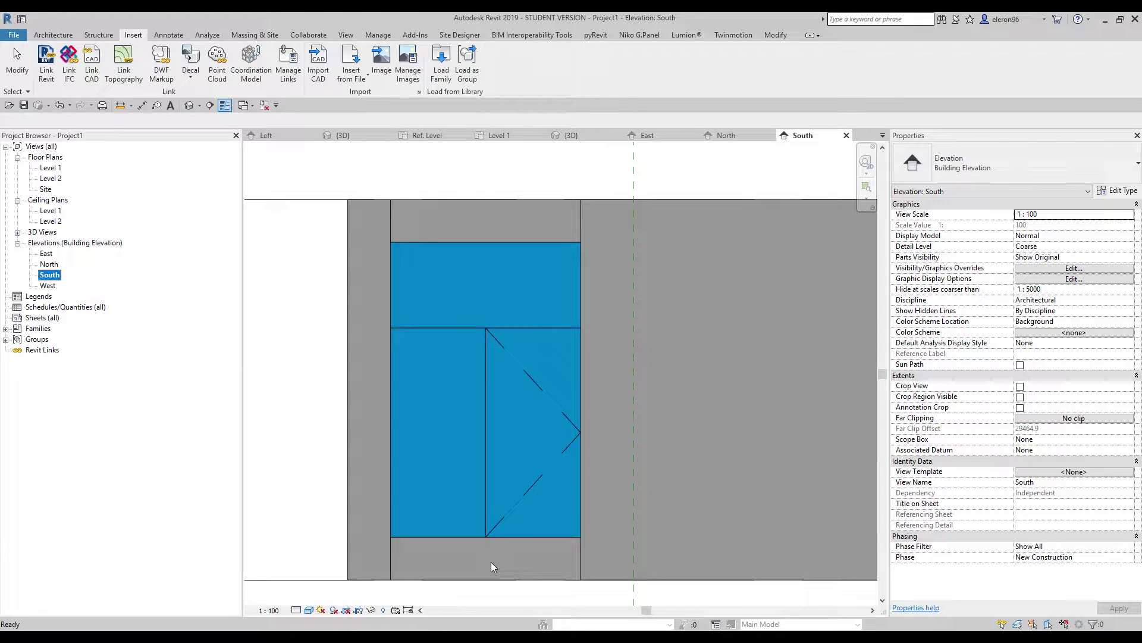
Step: Open the 3D view and use Match Type to apply the bottom wall panel's type to the top panel
{"action": "left_click", "coordinate": [779, 34]}
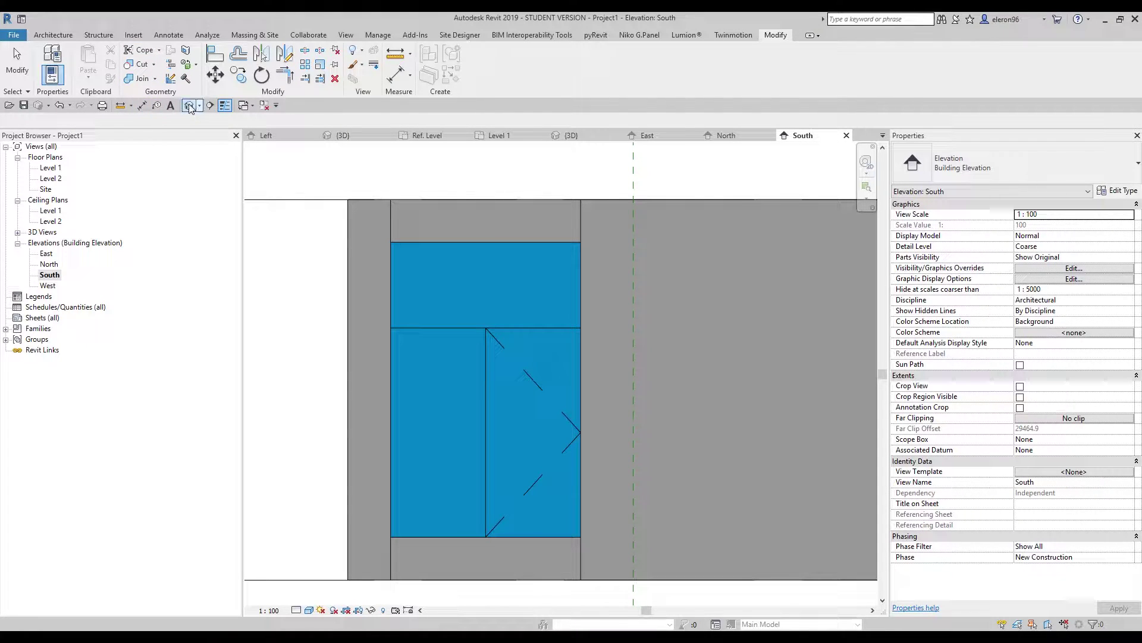
{"action": "left_click", "coordinate": [189, 105]}
{"action": "key", "text": "m"}
{"action": "key", "text": "a"}
{"action": "middle_click_drag", "start_coordinate": [357, 384], "coordinate": [334, 474]}
{"action": "left_click", "coordinate": [481, 540]}
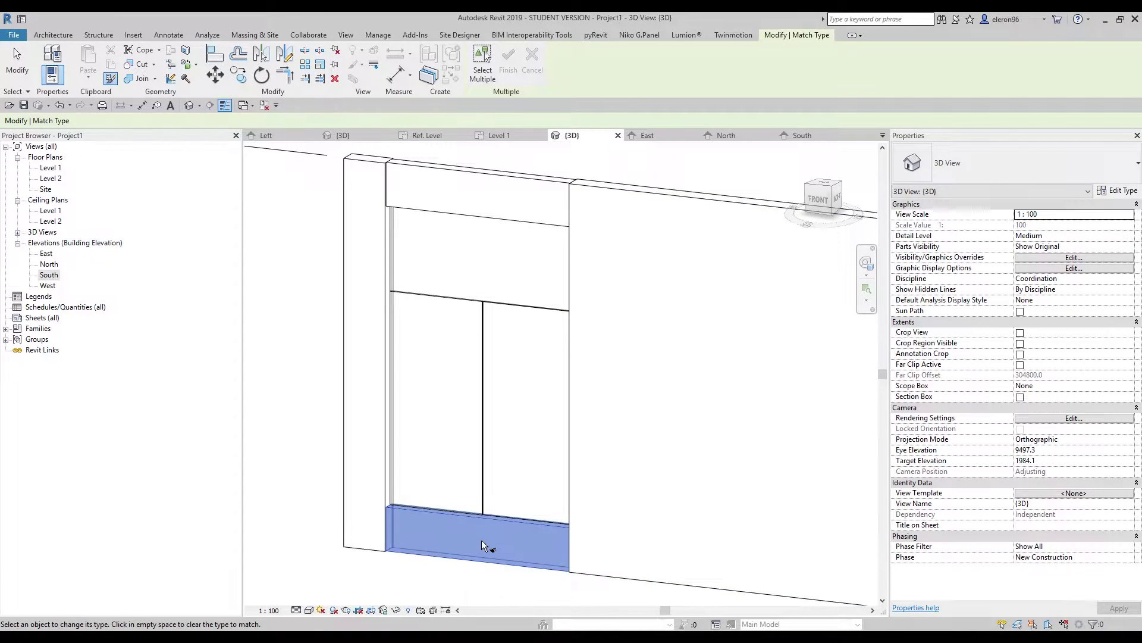
{"action": "left_click", "coordinate": [484, 205]}
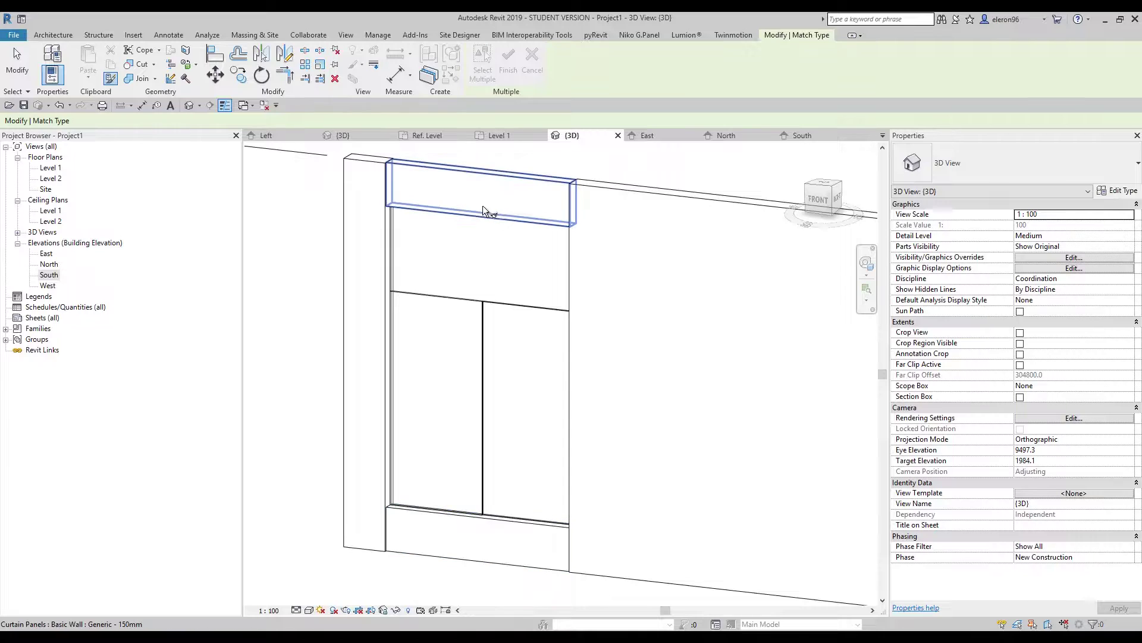
{"action": "key", "text": "Escape"}
Step: Set the 3D view's visual style to Consistent Colors with the whole facade in view
{"action": "scroll", "coordinate": [306, 351], "scroll_direction": "down", "scroll_amount": 4}
{"action": "middle_click_drag", "start_coordinate": [361, 316], "coordinate": [281, 589], "text": "shift"}
{"action": "left_click", "coordinate": [320, 610]}
{"action": "left_click", "coordinate": [345, 573]}
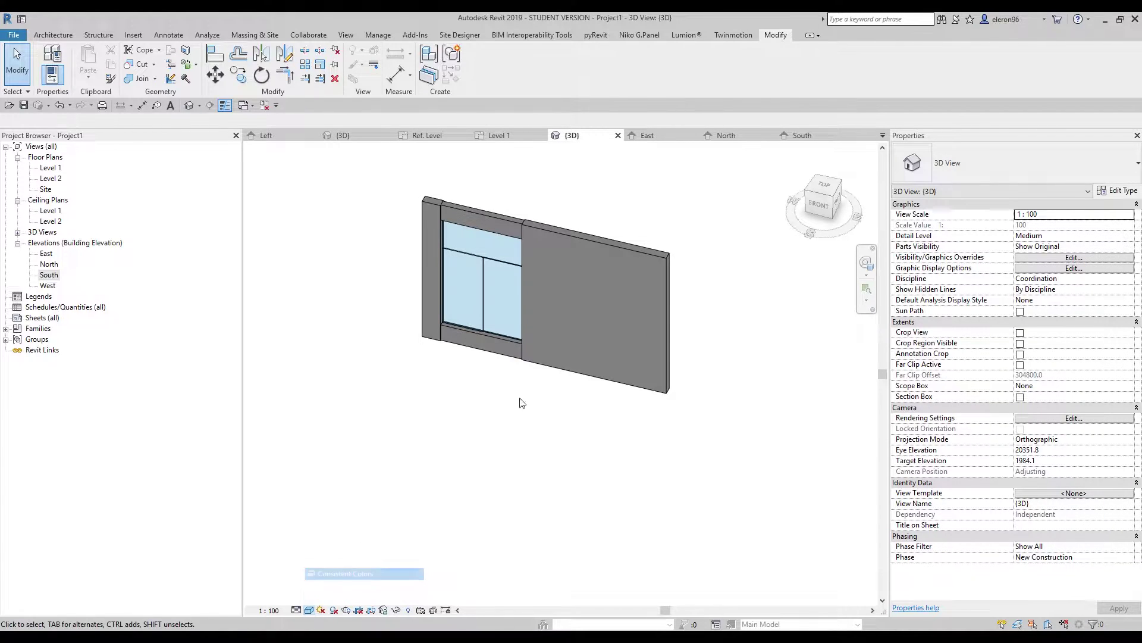
Step: Examine from above how the curtain wall's solid panels sit relative to the faces of the basic wall
{"action": "middle_click_drag", "start_coordinate": [514, 416], "coordinate": [510, 470], "text": "shift"}
{"action": "scroll", "coordinate": [480, 322], "scroll_direction": "up", "scroll_amount": 5}
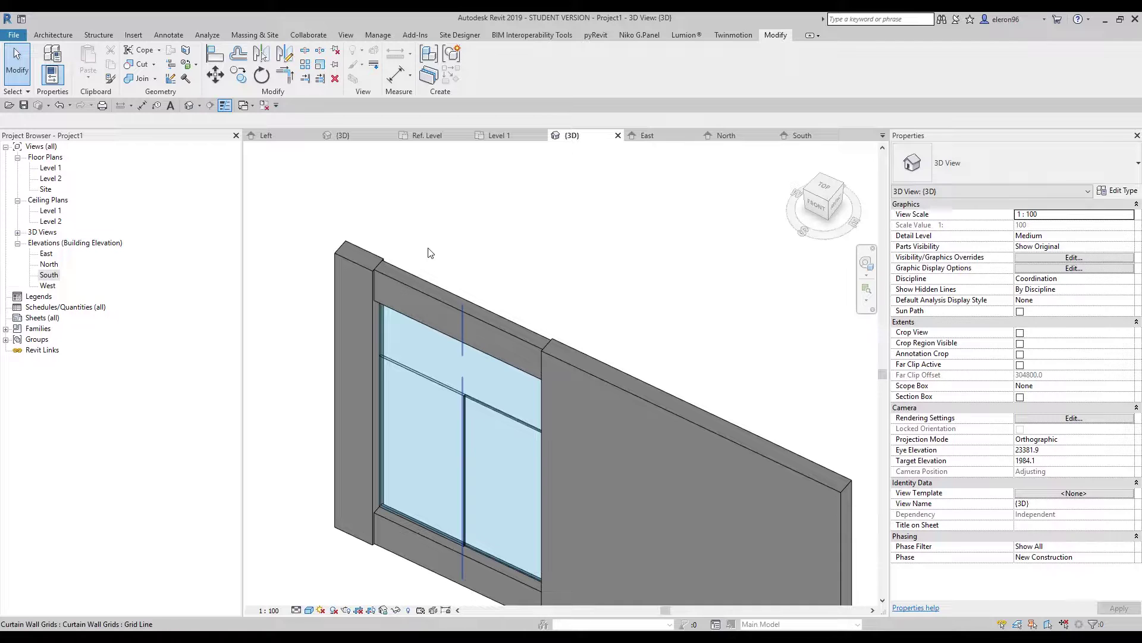
{"action": "left_click", "coordinate": [833, 189]}
{"action": "scroll", "coordinate": [475, 373], "scroll_direction": "up", "scroll_amount": 8}
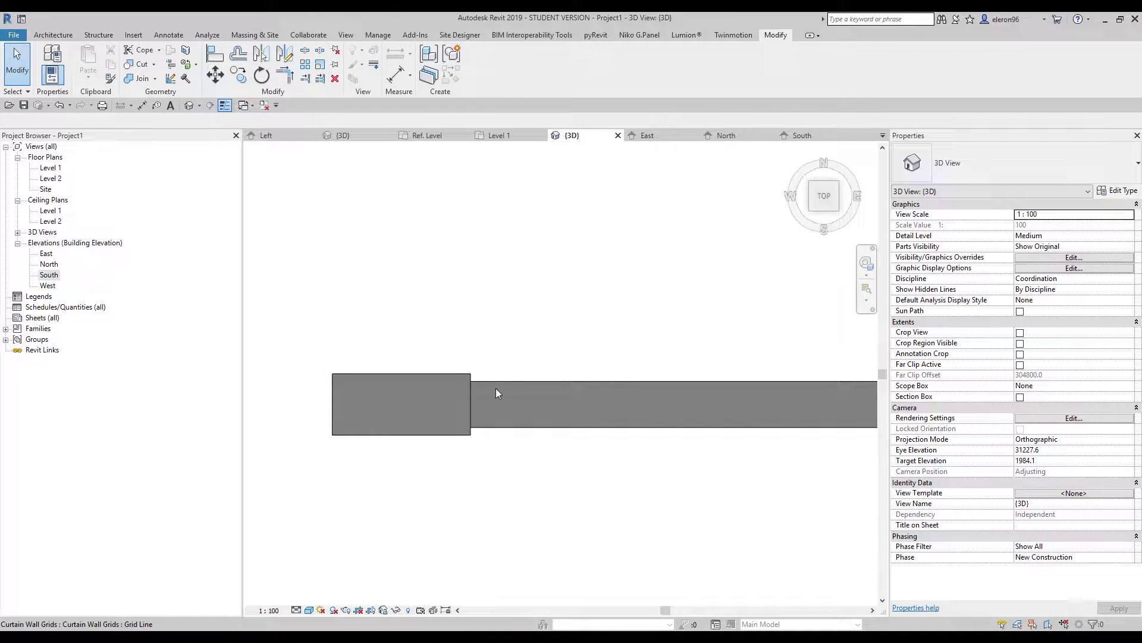
{"action": "middle_click_drag", "start_coordinate": [495, 388], "coordinate": [451, 381]}
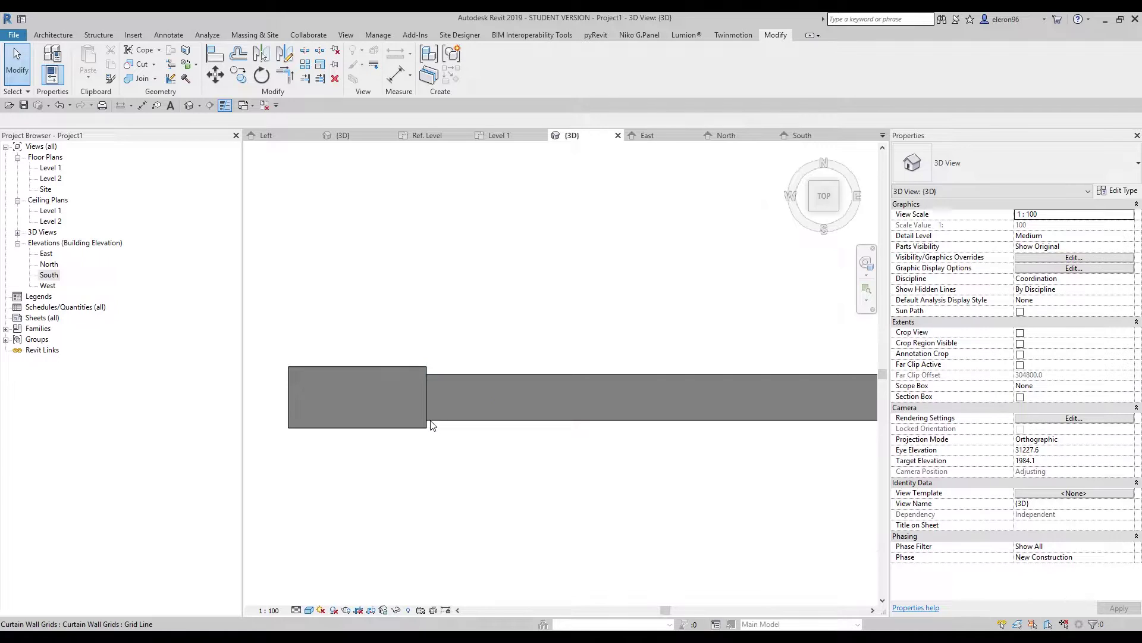
{"action": "middle_click_drag", "start_coordinate": [454, 470], "coordinate": [404, 482]}
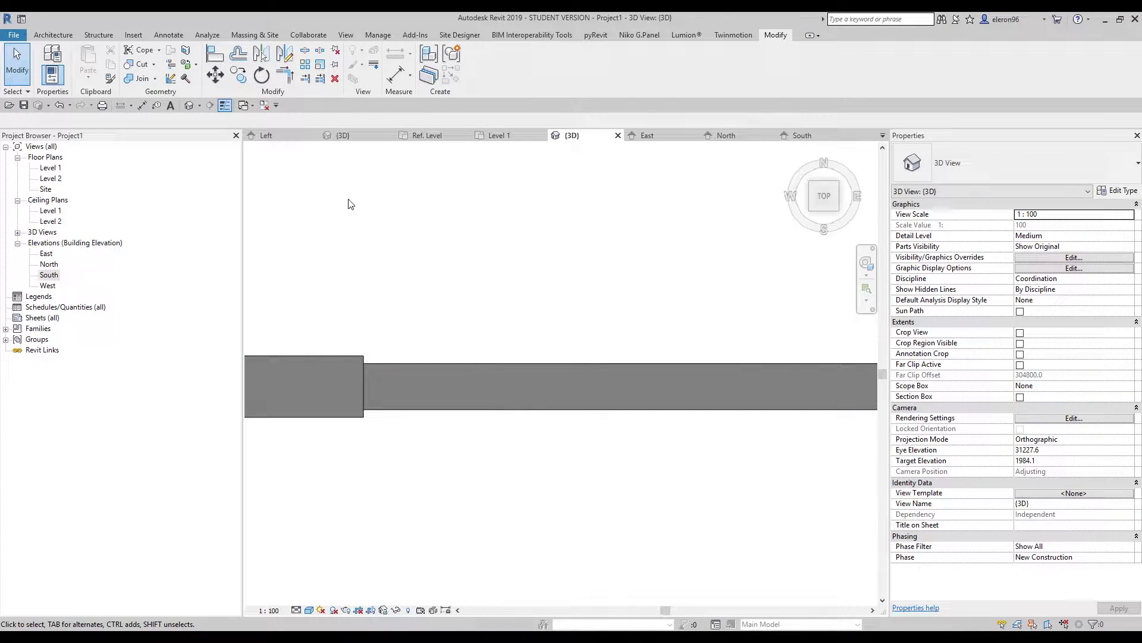
{"action": "left_click", "coordinate": [452, 378]}
{"action": "left_click_drag", "start_coordinate": [503, 293], "coordinate": [438, 438]}
{"action": "left_click", "coordinate": [435, 351]}
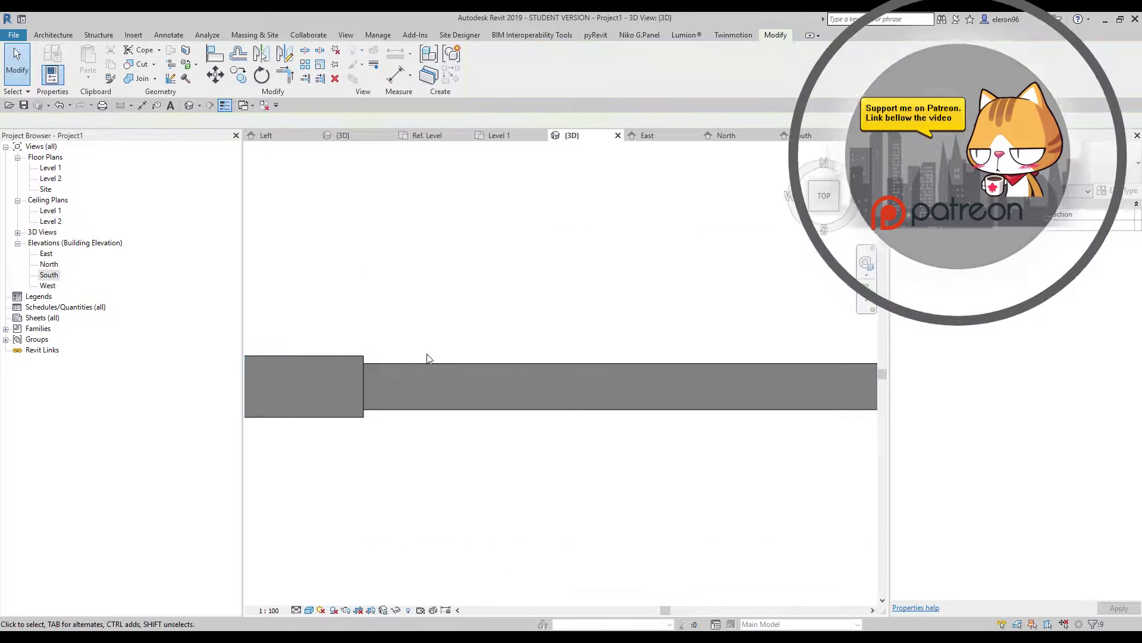
{"action": "left_click", "coordinate": [404, 388]}
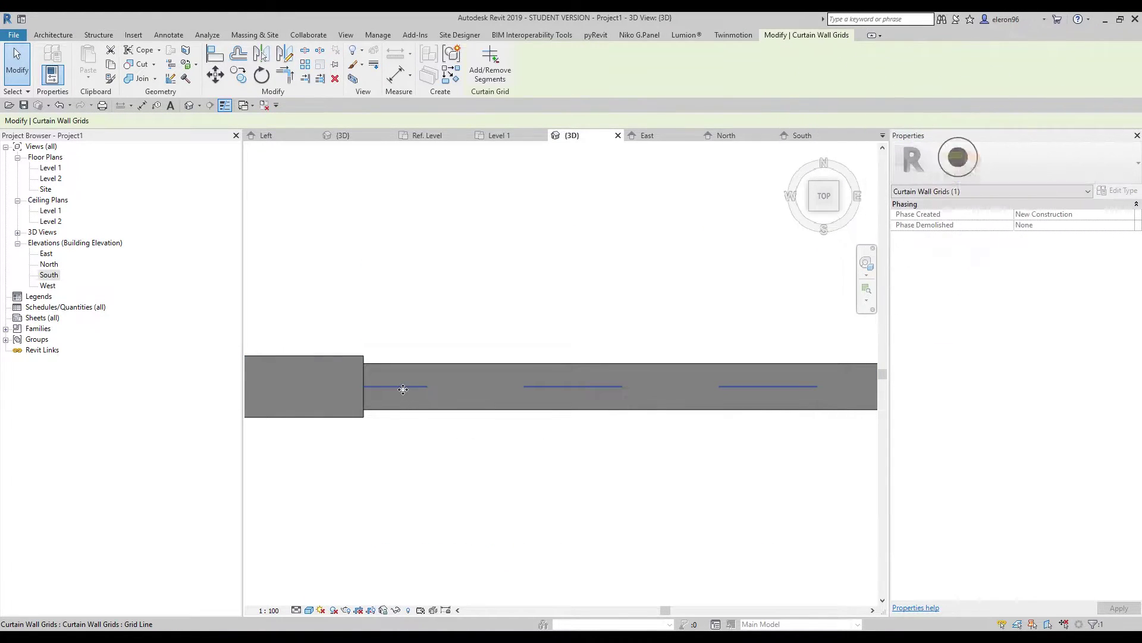
{"action": "key", "text": "Escape"}
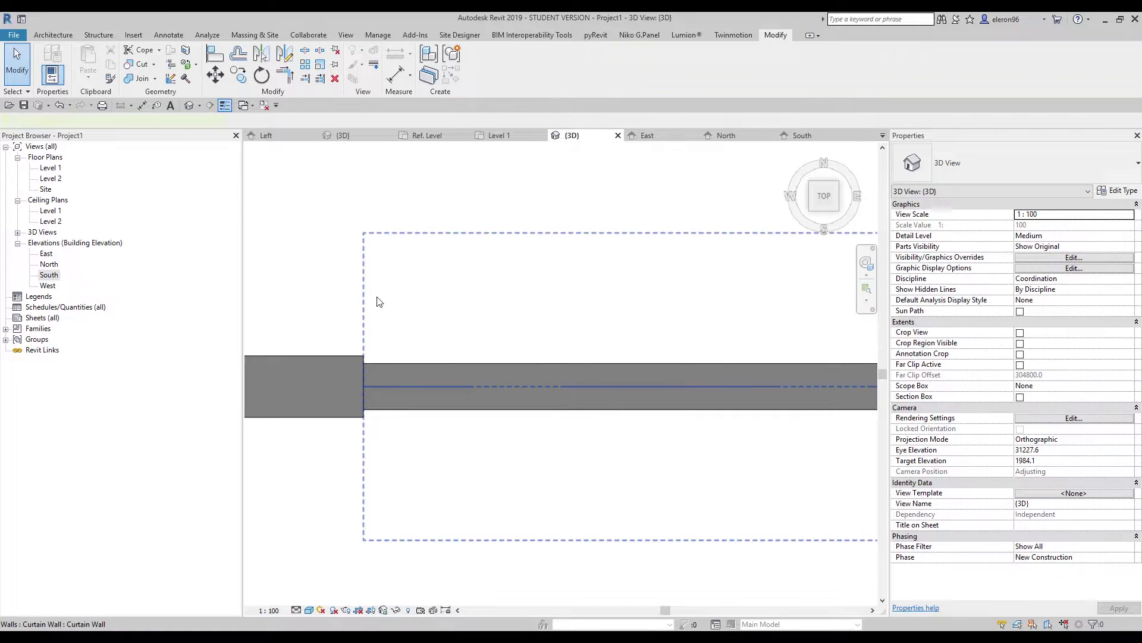
Step: Move the curtain wall so its solid panels sit flush with the north face of the basic wall
{"action": "left_click", "coordinate": [380, 332]}
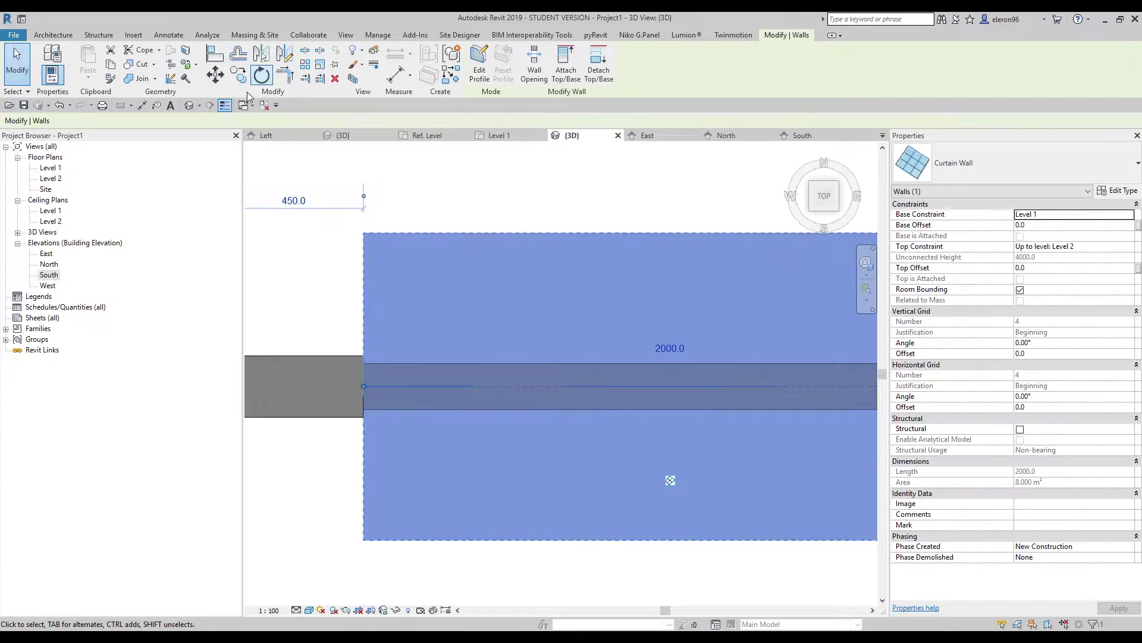
{"action": "left_click", "coordinate": [215, 75]}
{"action": "left_click", "coordinate": [363, 363]}
{"action": "left_click", "coordinate": [366, 355]}
{"action": "left_click", "coordinate": [341, 242]}
{"action": "scroll", "coordinate": [343, 244], "scroll_direction": "down", "scroll_amount": 3}
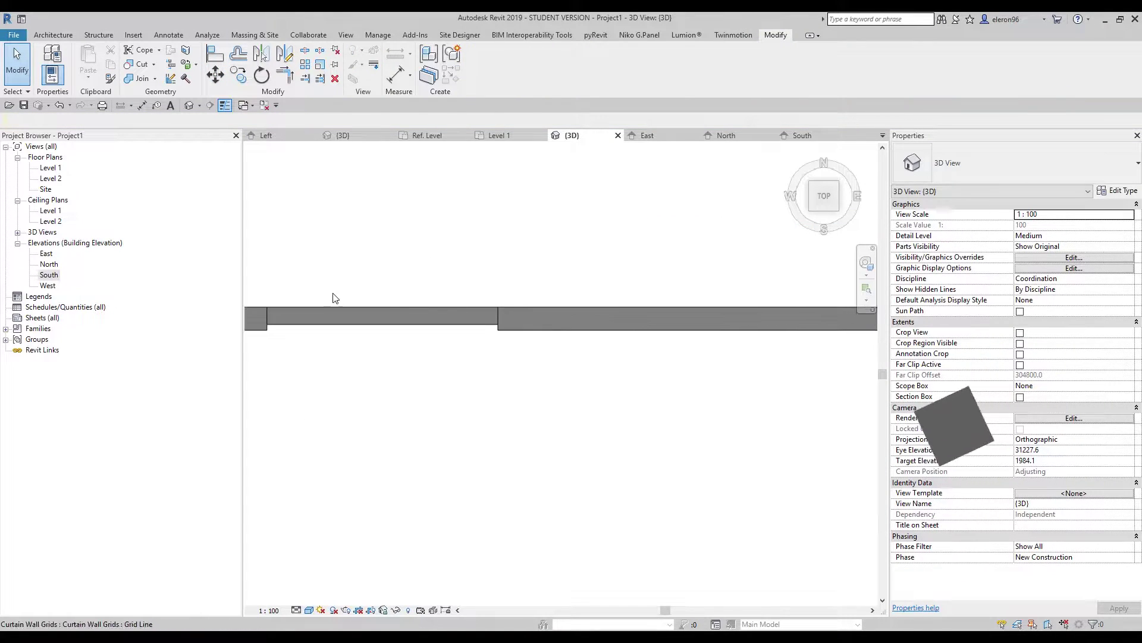
Step: Place Rectangular Mullion 50mm x 150mm on the curtain wall's left edge beside the glazing, using Grid Line Segment placement
{"action": "middle_click_drag", "start_coordinate": [587, 457], "coordinate": [392, 476], "text": "shift"}
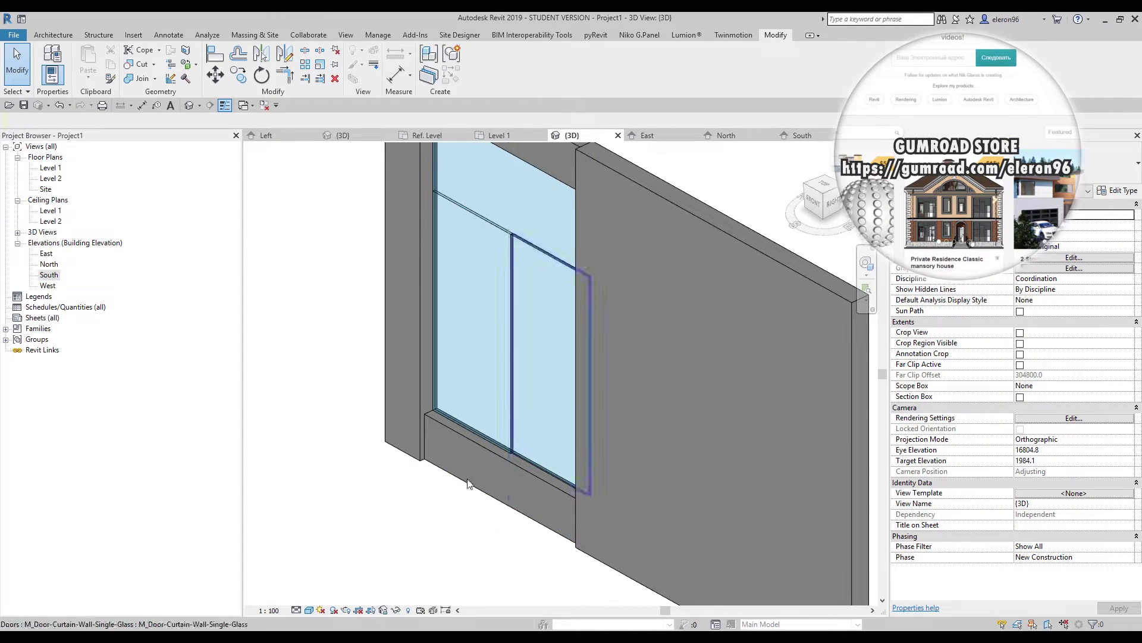
{"action": "middle_click_drag", "start_coordinate": [527, 425], "coordinate": [386, 513]}
{"action": "middle_click_drag", "start_coordinate": [306, 351], "coordinate": [505, 360], "text": "shift"}
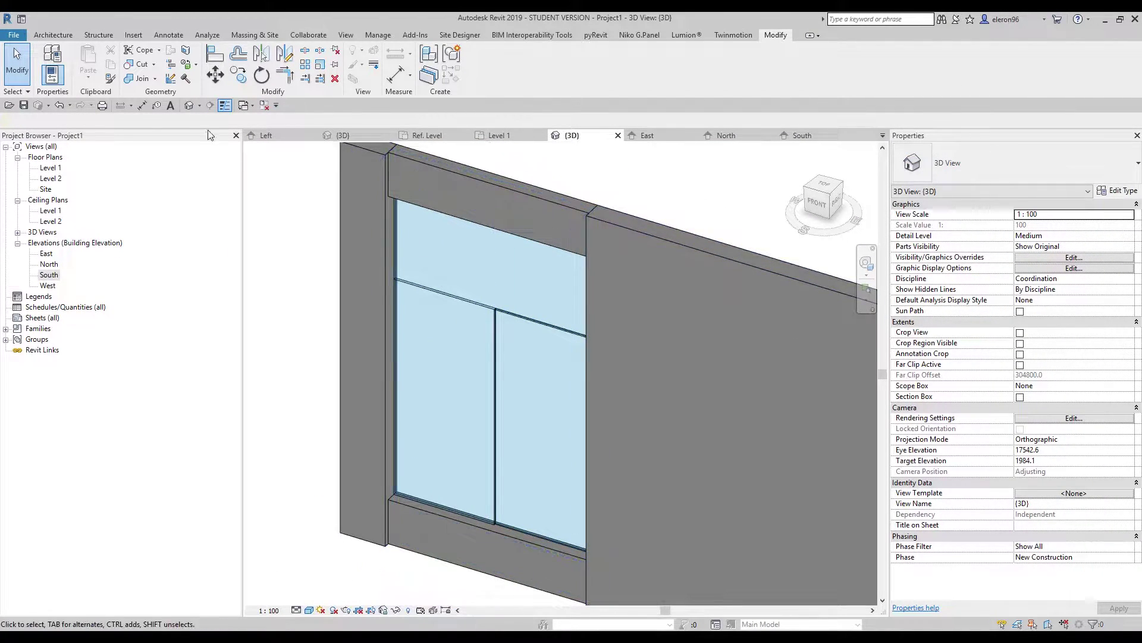
{"action": "left_click", "coordinate": [53, 35]}
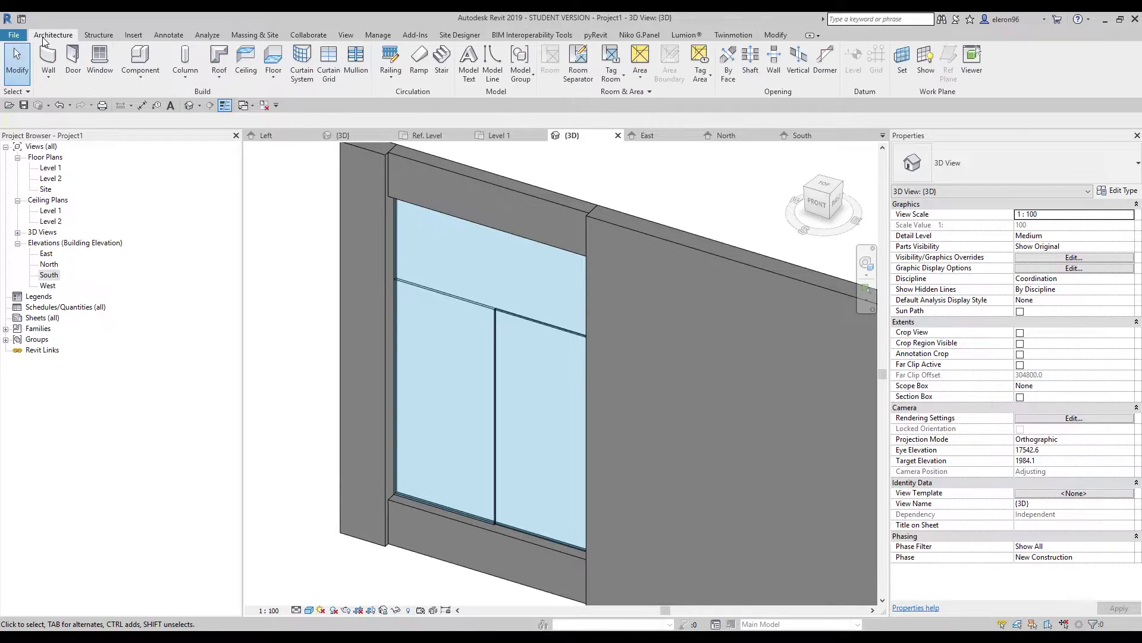
{"action": "left_click", "coordinate": [358, 76]}
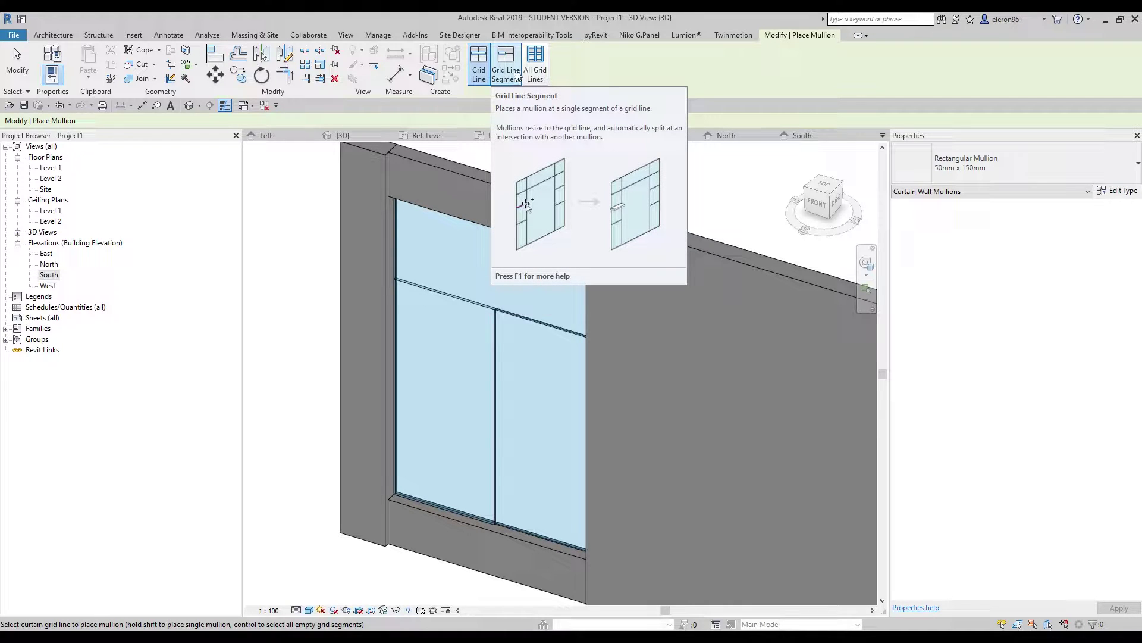
{"action": "left_click", "coordinate": [516, 74]}
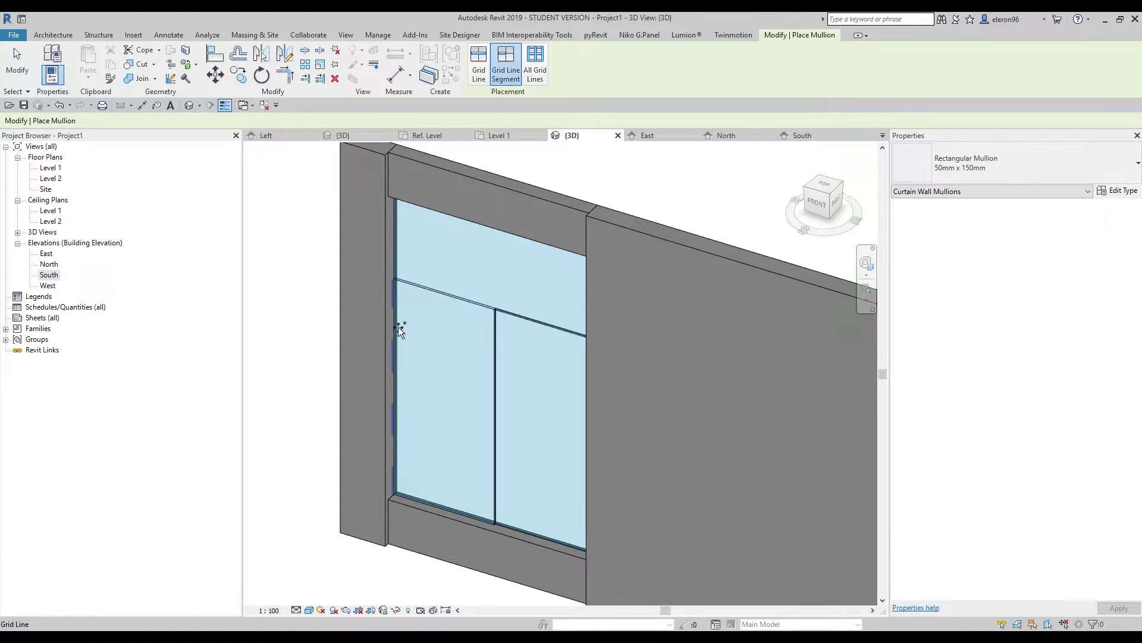
{"action": "left_click", "coordinate": [1030, 170]}
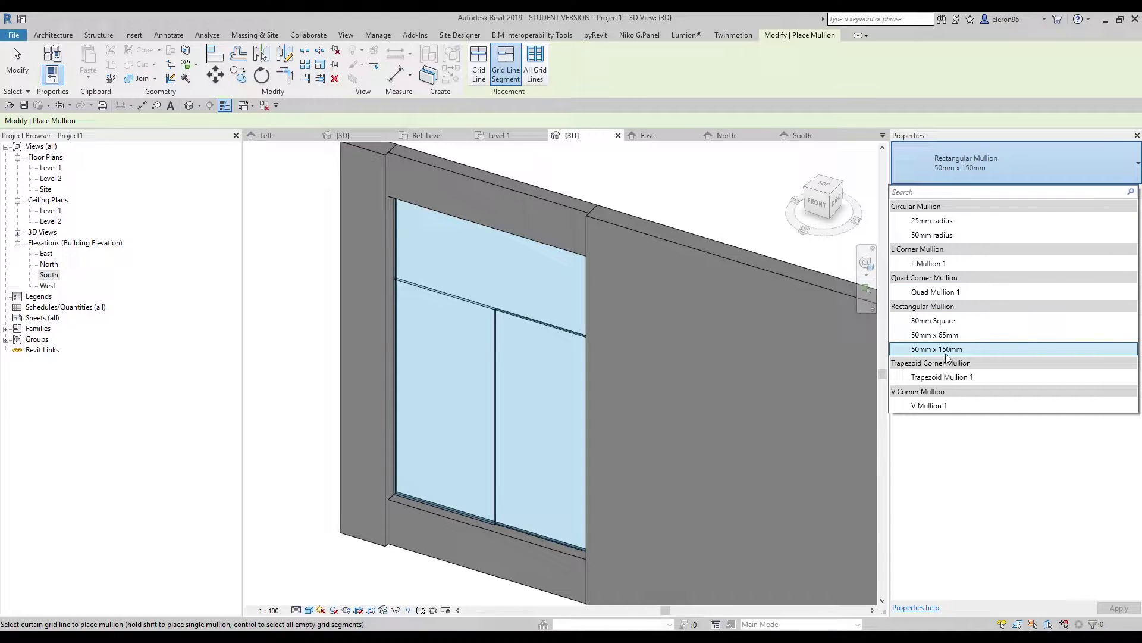
{"action": "left_click", "coordinate": [951, 171]}
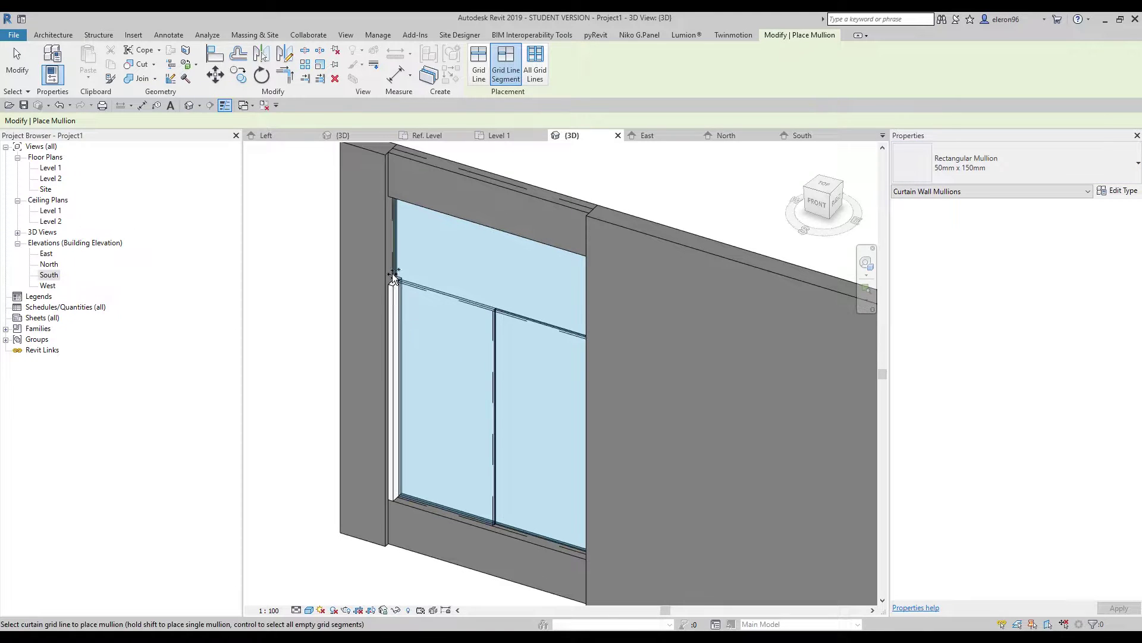
Step: Place 50mm x 150mm rectangular mullions on the two glazed segments of the curtain wall's right edge
{"action": "middle_click_drag", "start_coordinate": [433, 386], "coordinate": [542, 315], "text": "shift"}
{"action": "left_click", "coordinate": [541, 315]}
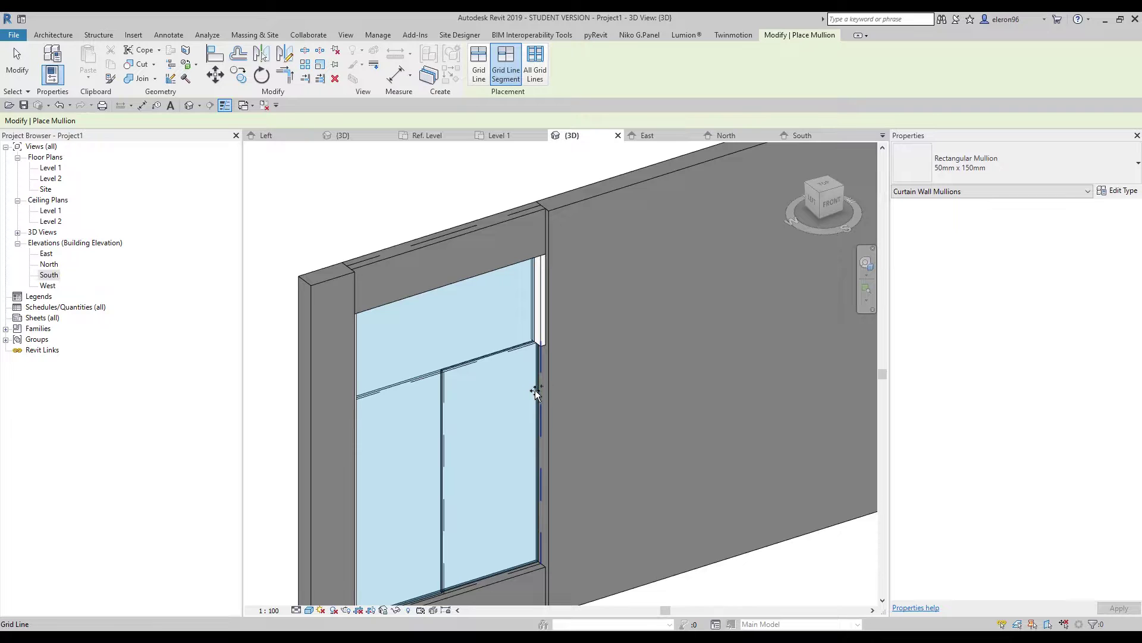
{"action": "left_click", "coordinate": [537, 393]}
{"action": "middle_click_drag", "start_coordinate": [573, 331], "coordinate": [487, 390], "text": "shift"}
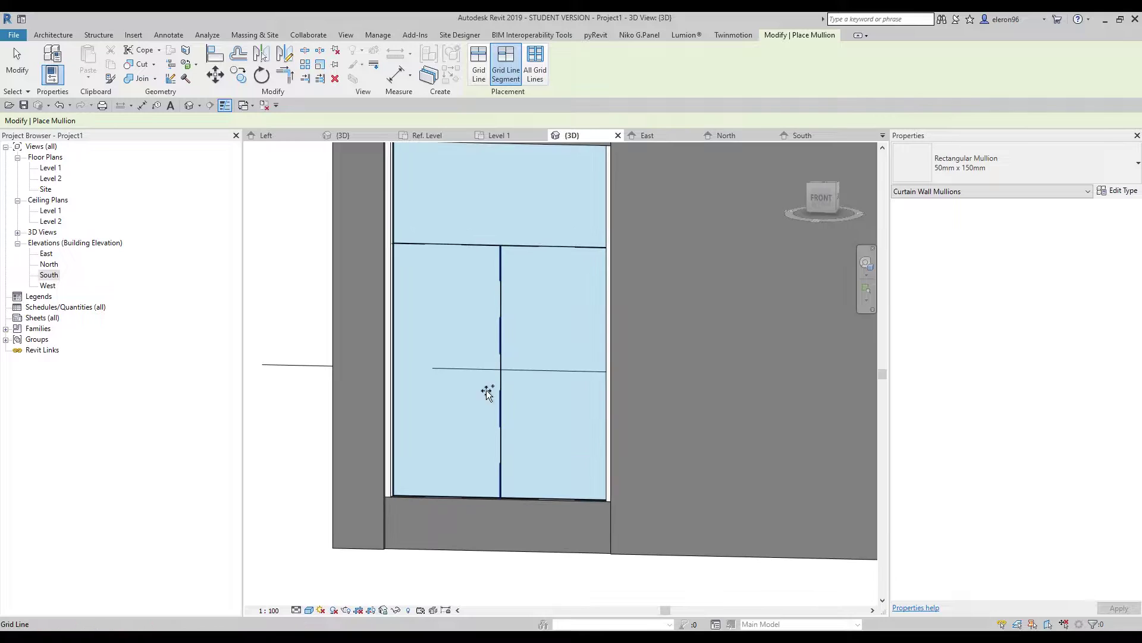
Step: Place 50mm x 150mm rectangular mullions on the curtain wall's vertical divider, the transom segments above the lower panels, and the sill beside the door
{"action": "left_click", "coordinate": [505, 364]}
{"action": "left_click", "coordinate": [468, 244]}
{"action": "middle_click_drag", "start_coordinate": [534, 180], "coordinate": [455, 348], "text": "shift"}
{"action": "left_click", "coordinate": [482, 352]}
{"action": "scroll", "coordinate": [525, 280], "scroll_direction": "down", "scroll_amount": 3}
{"action": "middle_click_drag", "start_coordinate": [527, 262], "coordinate": [510, 352], "text": "shift"}
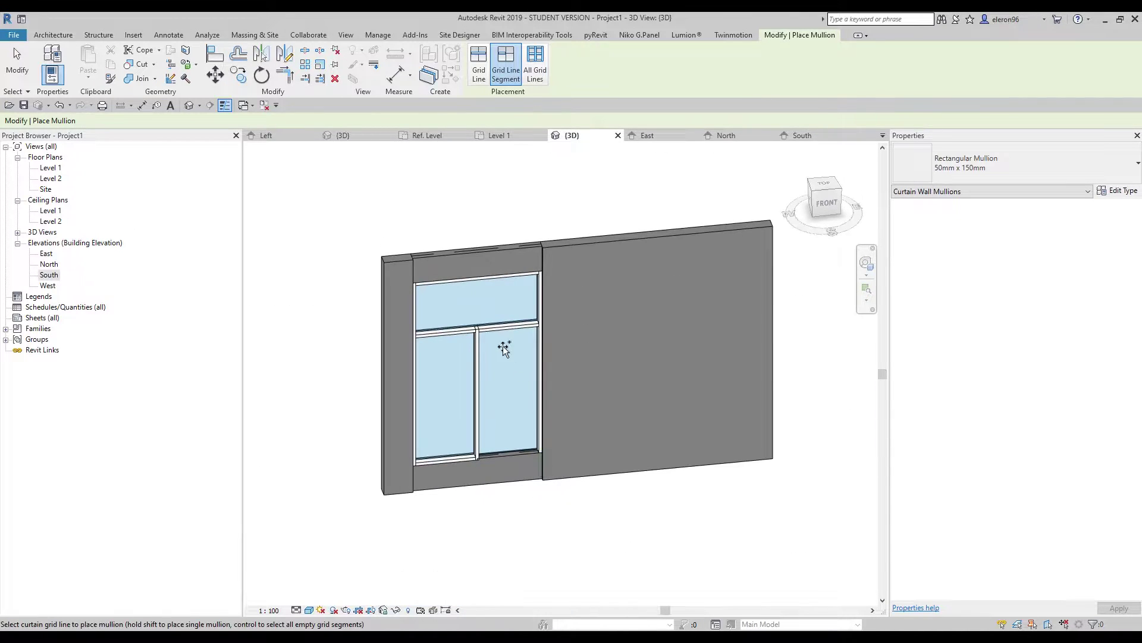
{"action": "scroll", "coordinate": [518, 393], "scroll_direction": "up", "scroll_amount": 2}
{"action": "key", "text": "Escape"}
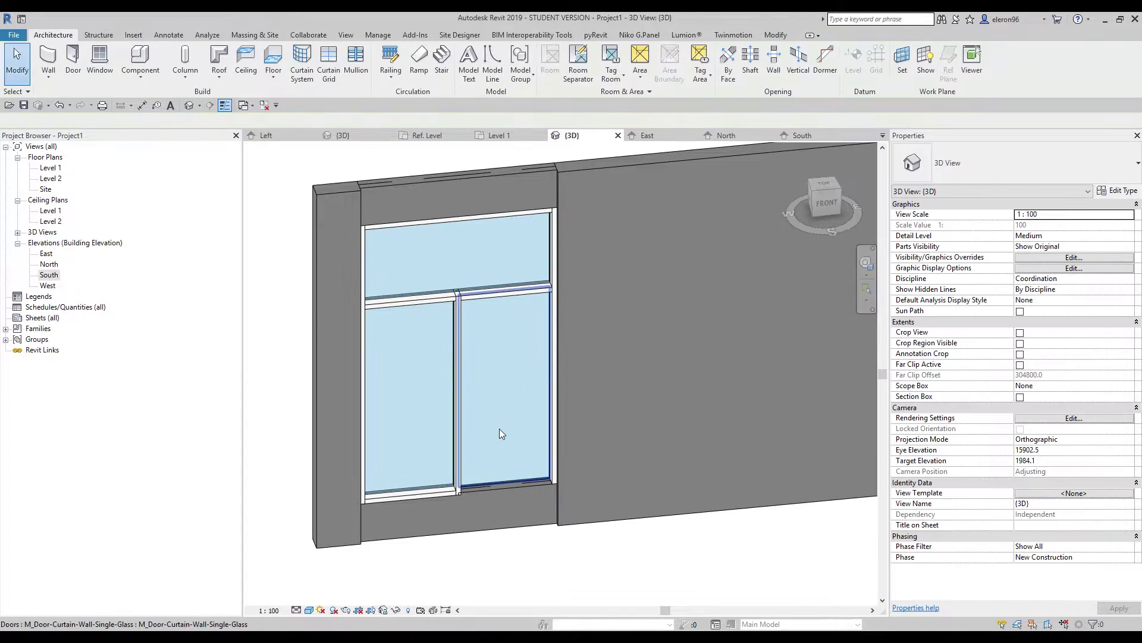
Step: Inspect the glass door, the neighbouring sill mullion and the curtain wall around the uncovered grid segment under the door
{"action": "left_click", "coordinate": [505, 419]}
{"action": "middle_click_drag", "start_coordinate": [562, 416], "coordinate": [533, 370], "text": "shift"}
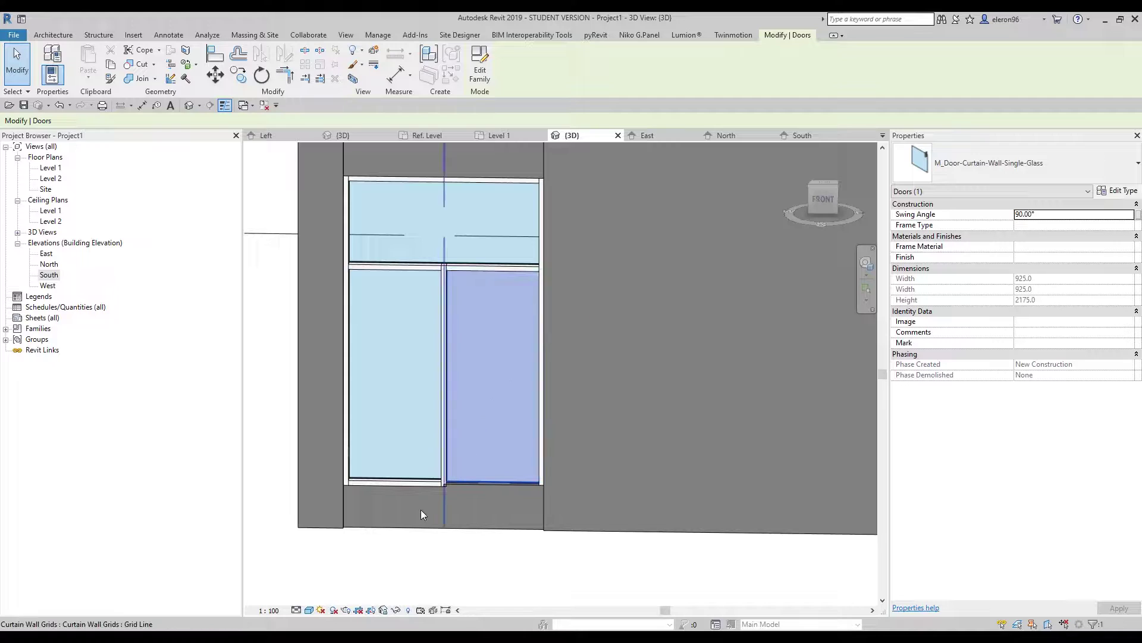
{"action": "scroll", "coordinate": [452, 483], "scroll_direction": "up", "scroll_amount": 4}
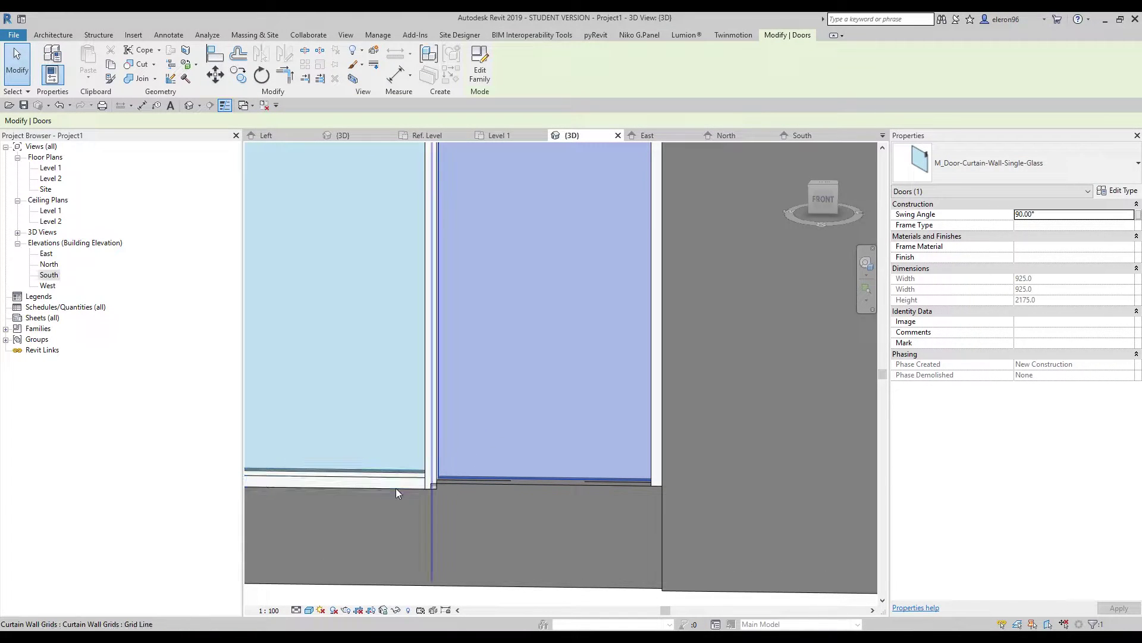
{"action": "scroll", "coordinate": [439, 451], "scroll_direction": "down", "scroll_amount": 1}
{"action": "scroll", "coordinate": [439, 450], "scroll_direction": "down", "scroll_amount": 2}
{"action": "middle_click_drag", "start_coordinate": [459, 434], "coordinate": [393, 459], "text": "shift"}
{"action": "left_click", "coordinate": [401, 462]}
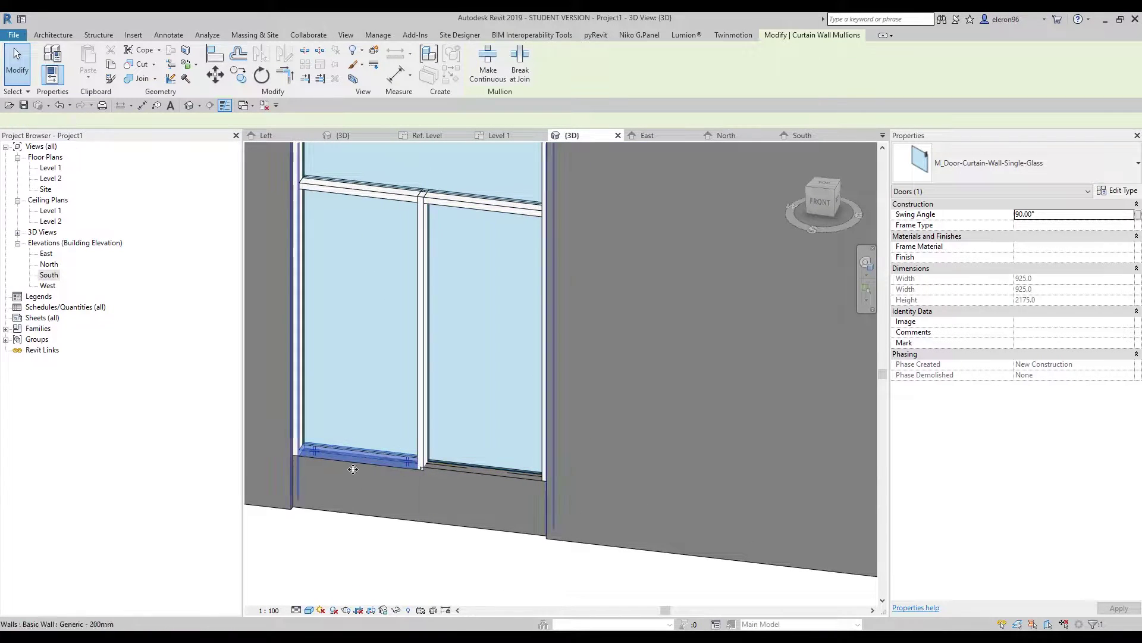
{"action": "left_click", "coordinate": [409, 544]}
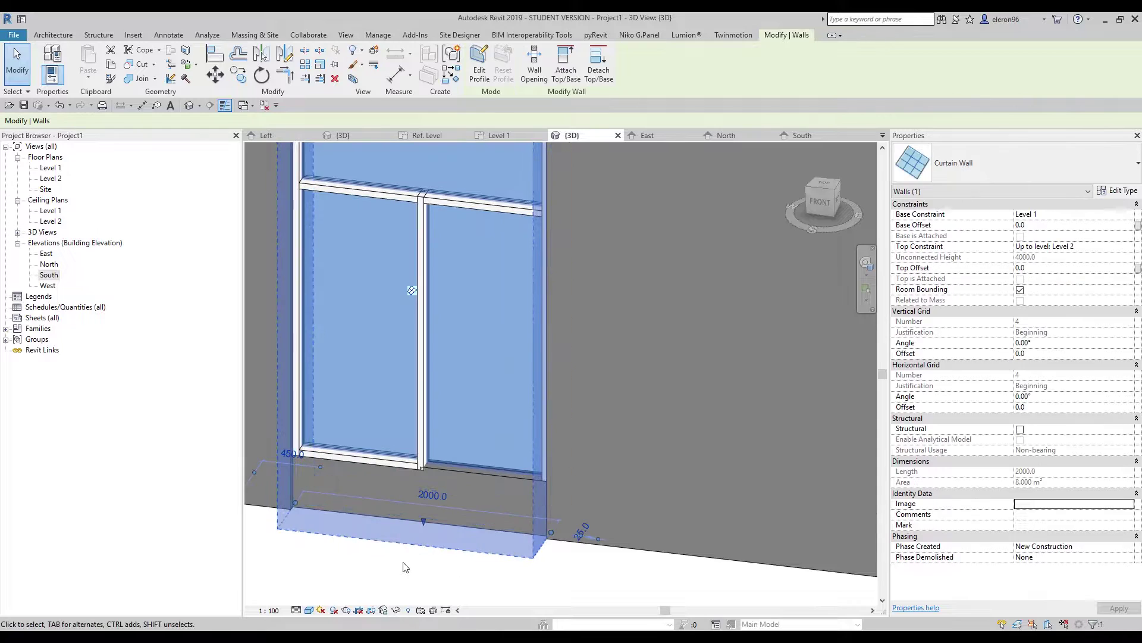
{"action": "left_click", "coordinate": [405, 564]}
Step: Place a 50mm x 150mm rectangular mullion along the bottom grid line beneath the glass door
{"action": "left_click", "coordinate": [353, 61]}
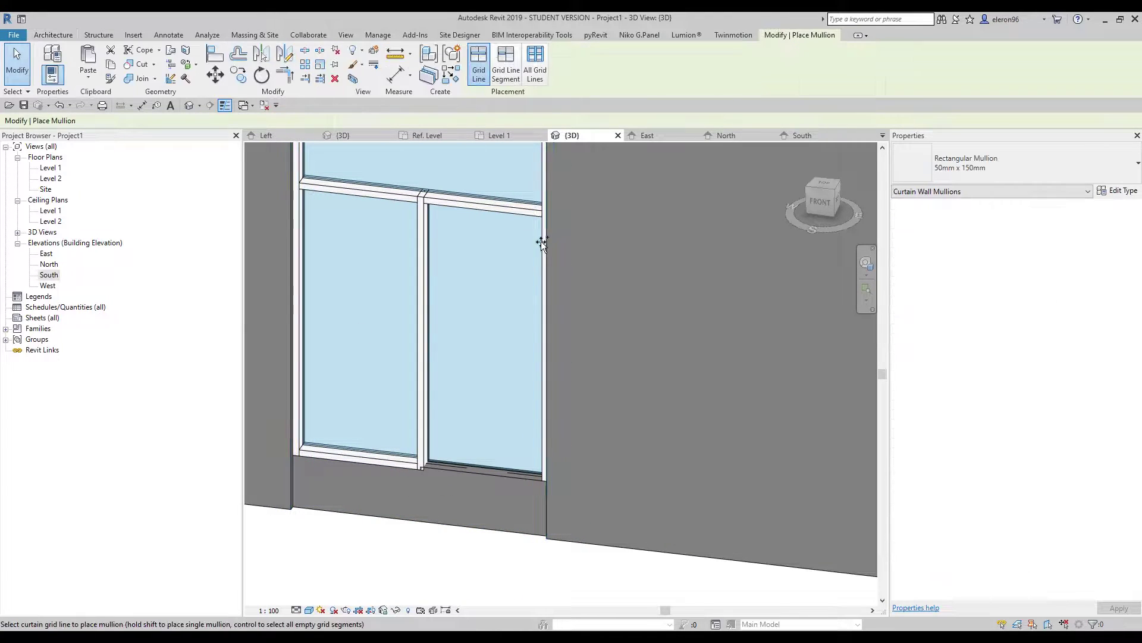
{"action": "left_click", "coordinate": [501, 470]}
{"action": "key", "text": "Escape"}
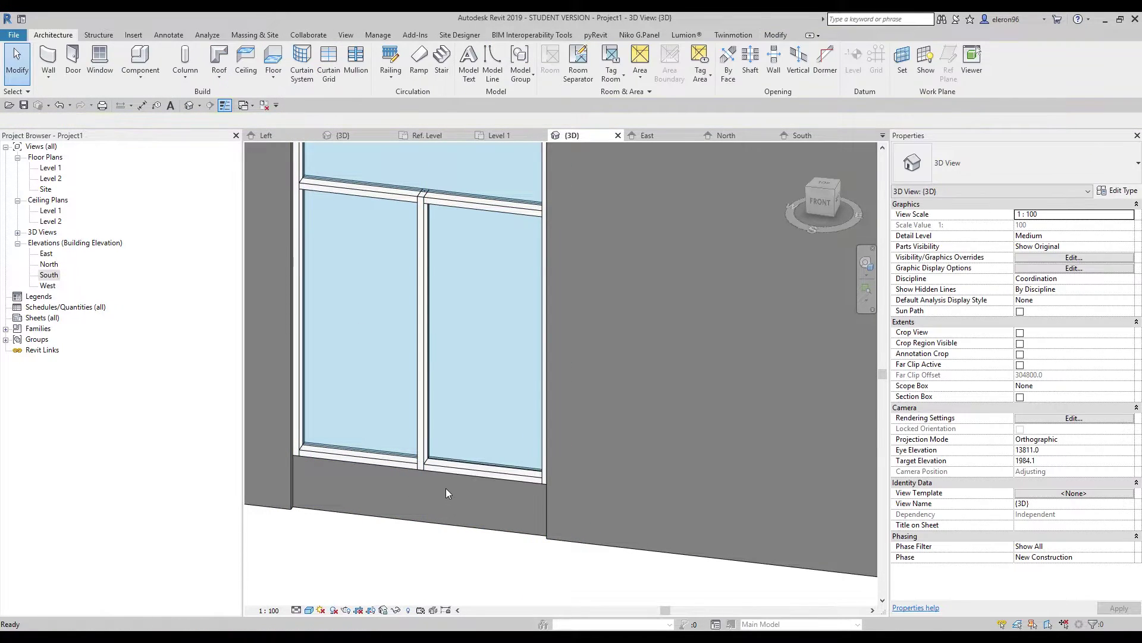
Step: Examine how the sill mullions and the lower solid panel meet the adjoining basic wall, and review the whole facade from the front
{"action": "middle_click_drag", "start_coordinate": [454, 434], "coordinate": [558, 432], "text": "shift"}
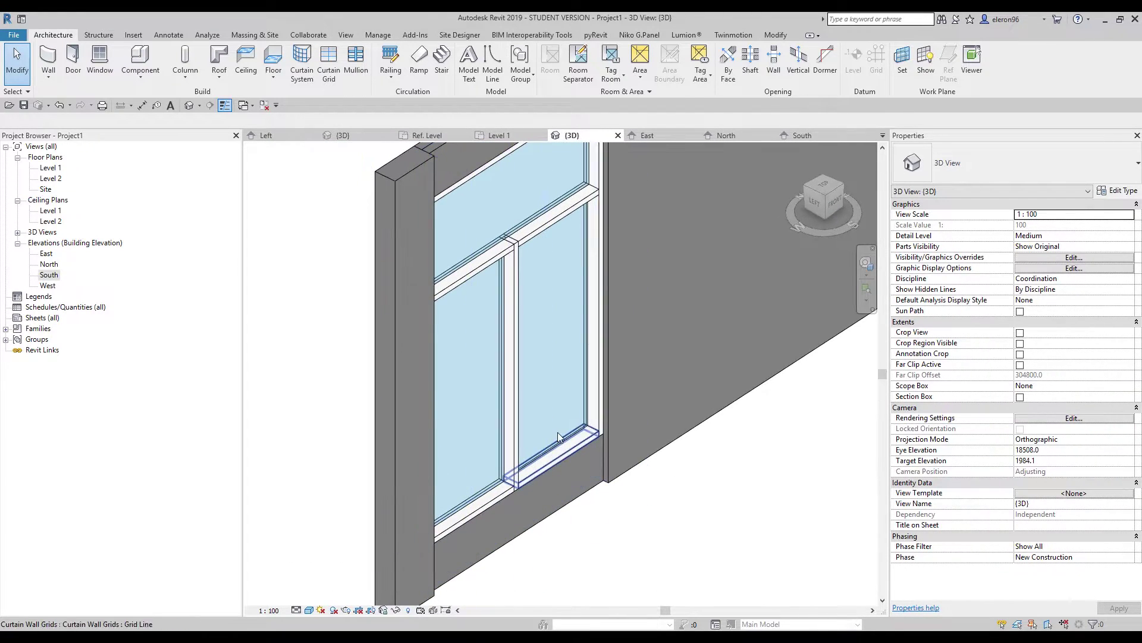
{"action": "scroll", "coordinate": [565, 458], "scroll_direction": "up", "scroll_amount": 3}
{"action": "left_click", "coordinate": [630, 505]}
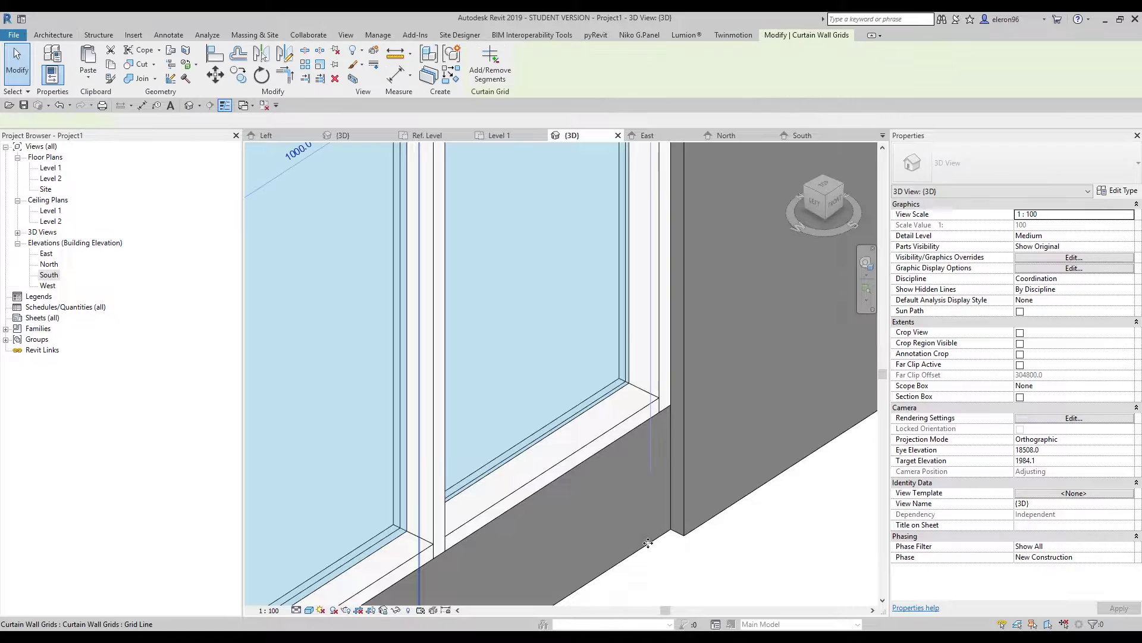
{"action": "left_click", "coordinate": [655, 538]}
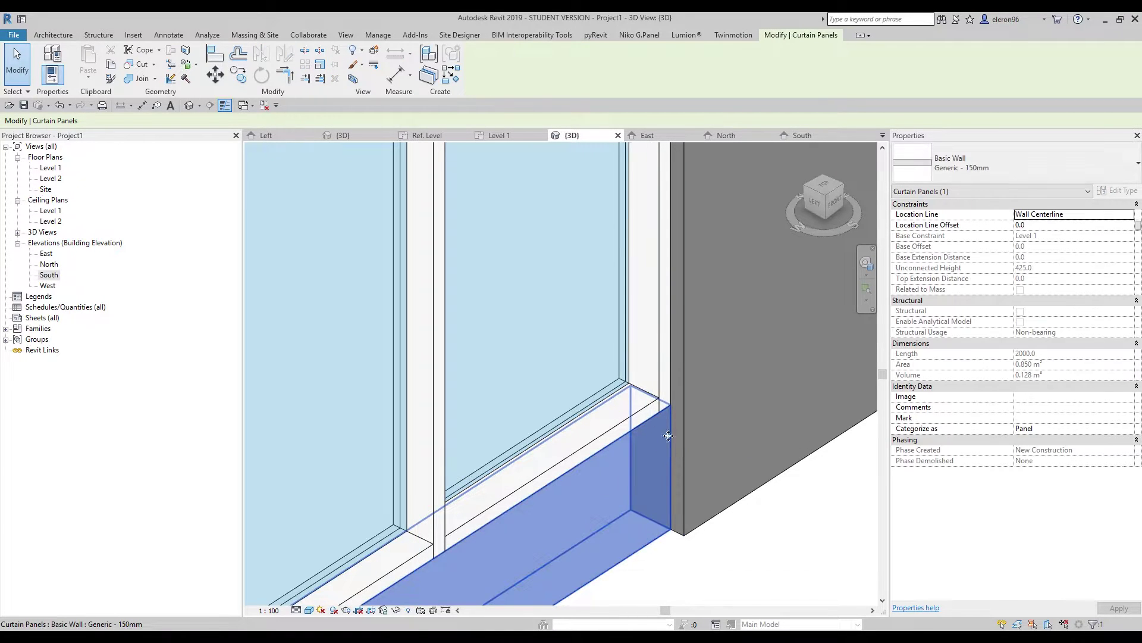
{"action": "scroll", "coordinate": [626, 463], "scroll_direction": "down", "scroll_amount": 4}
{"action": "left_click", "coordinate": [726, 502]}
{"action": "scroll", "coordinate": [729, 506], "scroll_direction": "down", "scroll_amount": 2}
{"action": "middle_click_drag", "start_coordinate": [730, 507], "coordinate": [420, 332], "text": "shift"}
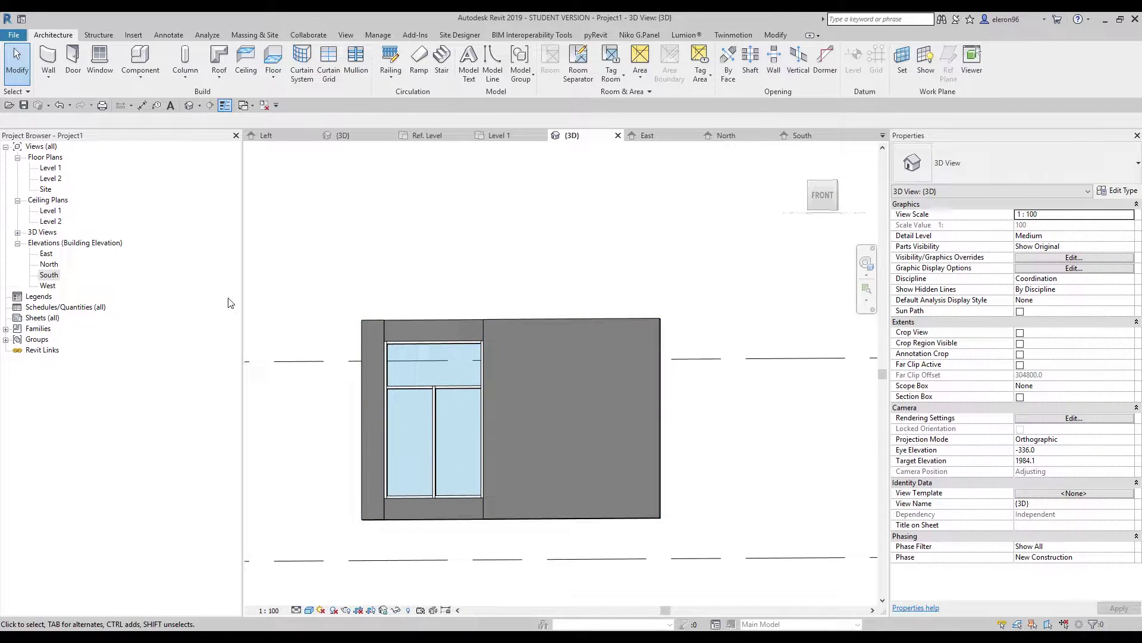
{"action": "middle_click_drag", "start_coordinate": [324, 281], "coordinate": [359, 283]}
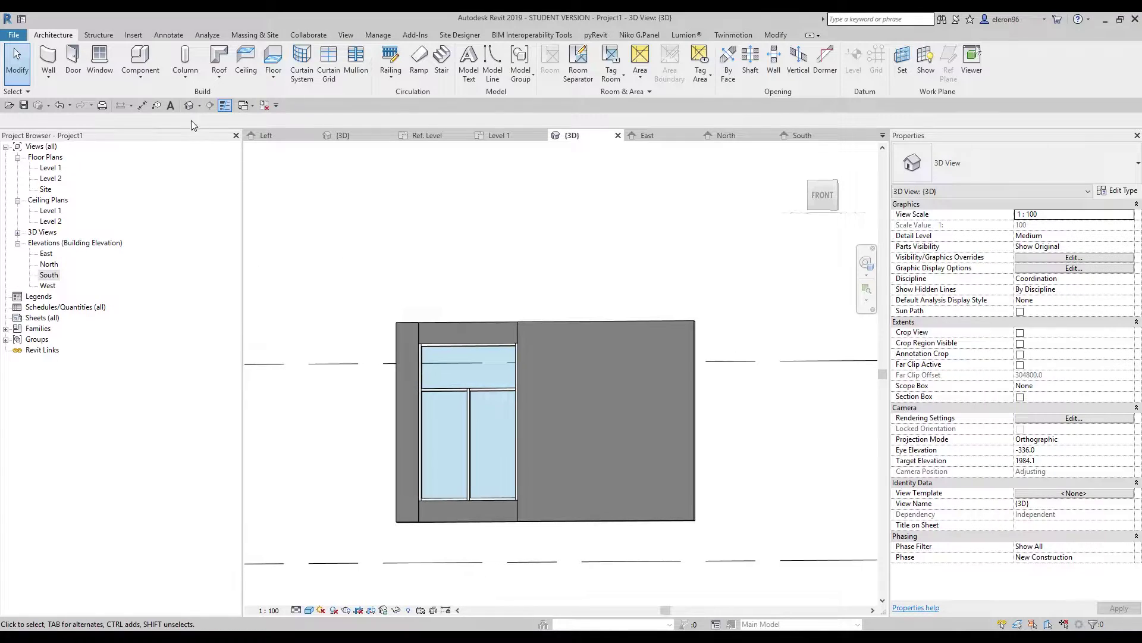
Step: Create an in-place model in the Generic Models category named Generic Models 1
{"action": "left_click", "coordinate": [147, 77]}
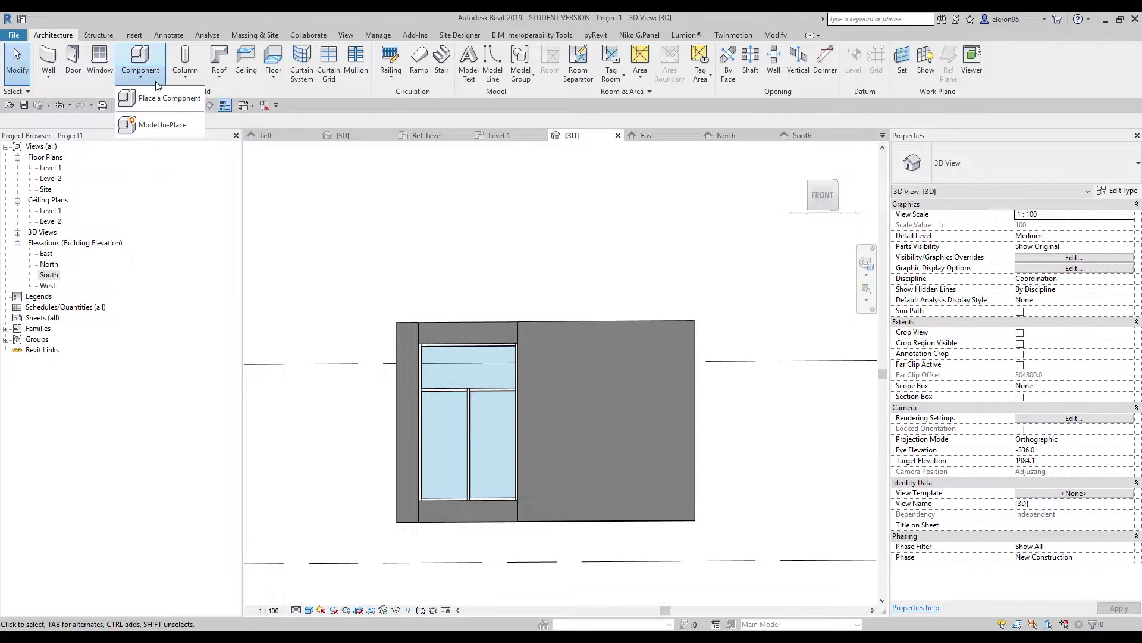
{"action": "left_click", "coordinate": [166, 125]}
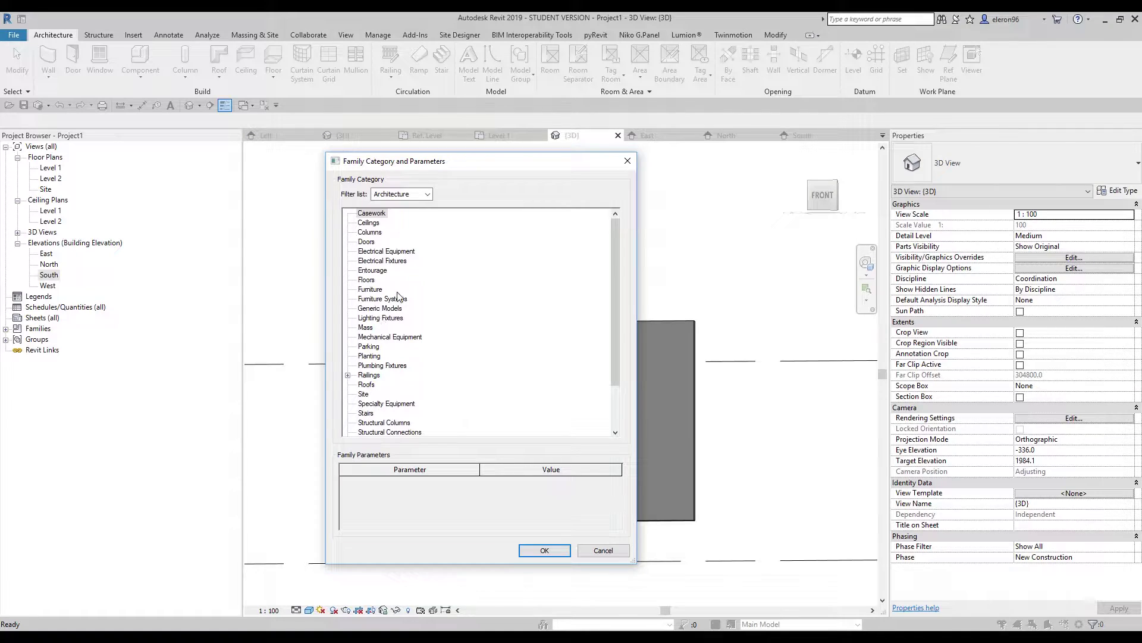
{"action": "left_click", "coordinate": [529, 549]}
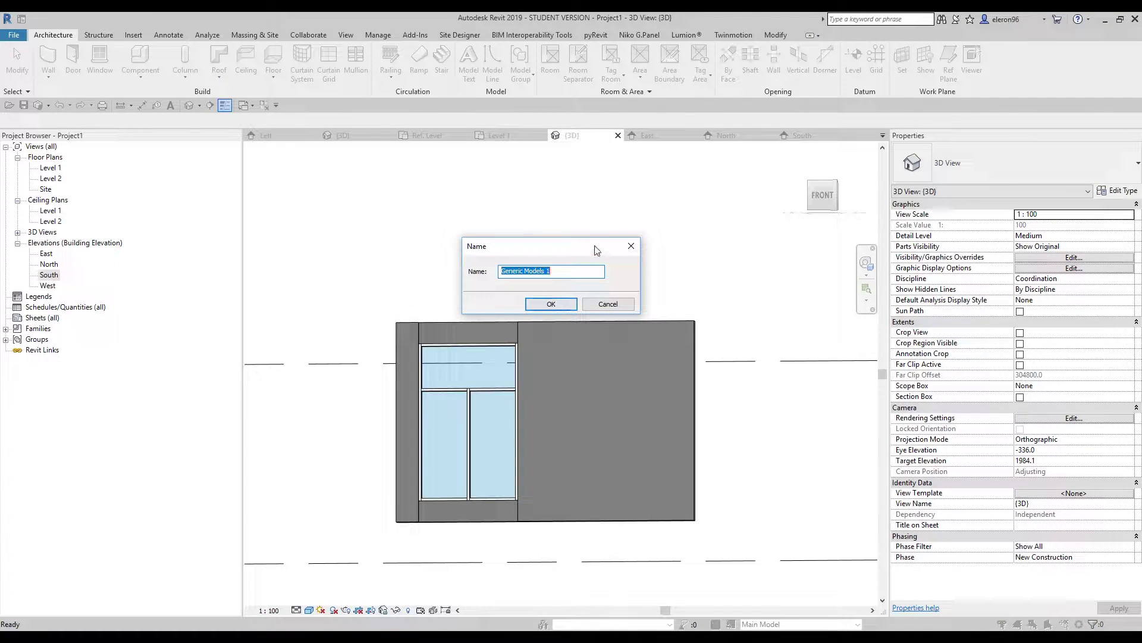
{"action": "left_click", "coordinate": [550, 304]}
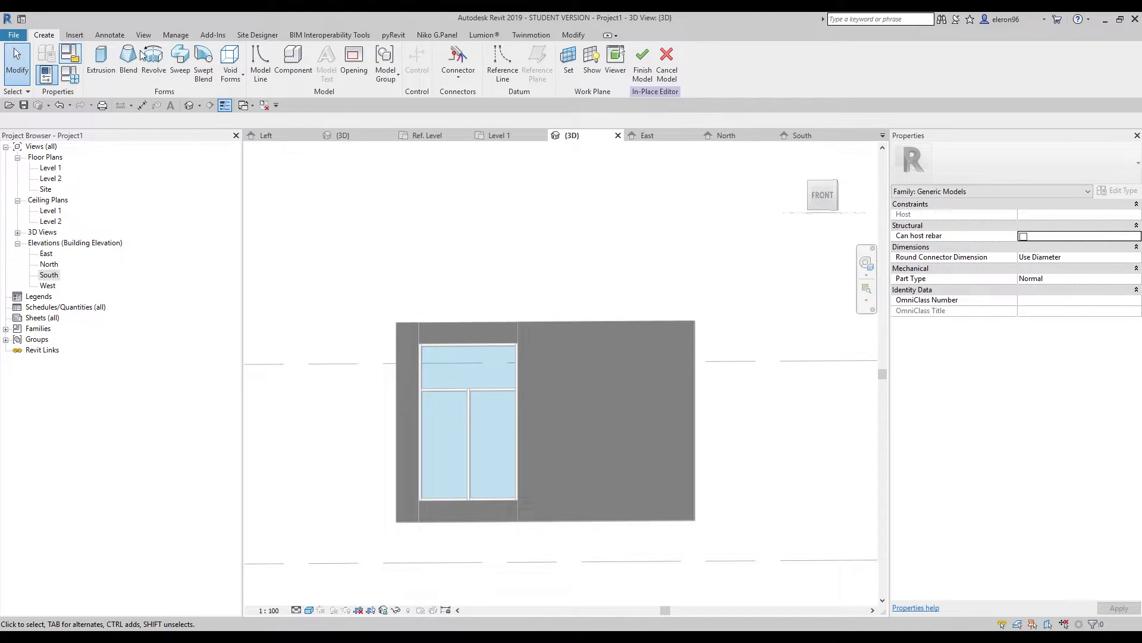
Step: Set the work plane by picking the front face of the basic wall beside the curtain wall
{"action": "left_click", "coordinate": [568, 62]}
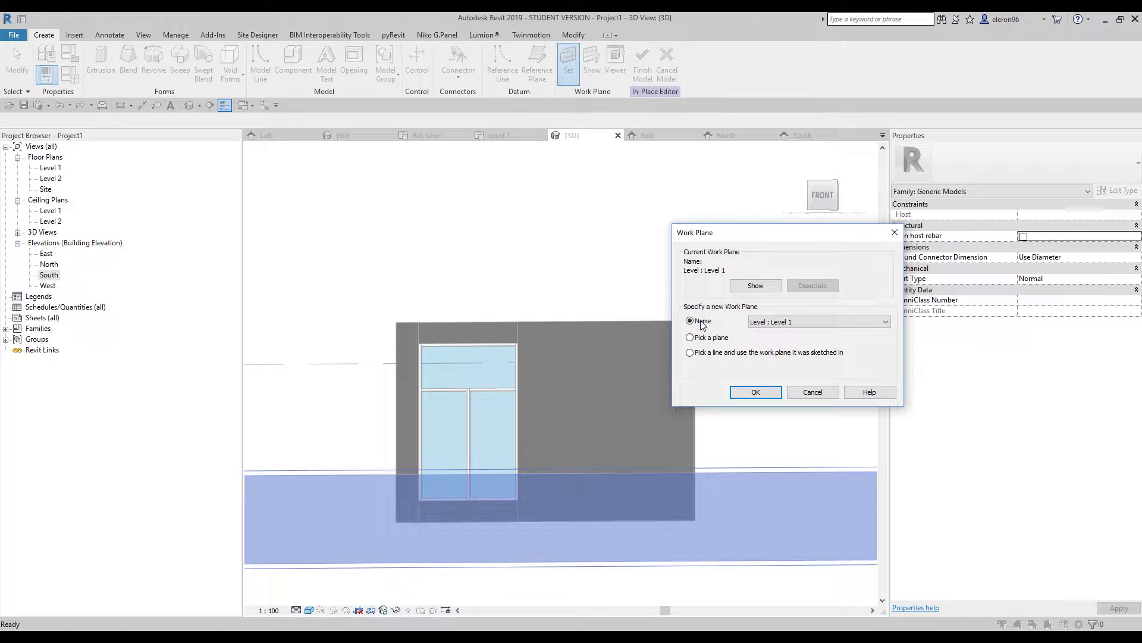
{"action": "left_click", "coordinate": [754, 392]}
{"action": "left_click", "coordinate": [412, 354]}
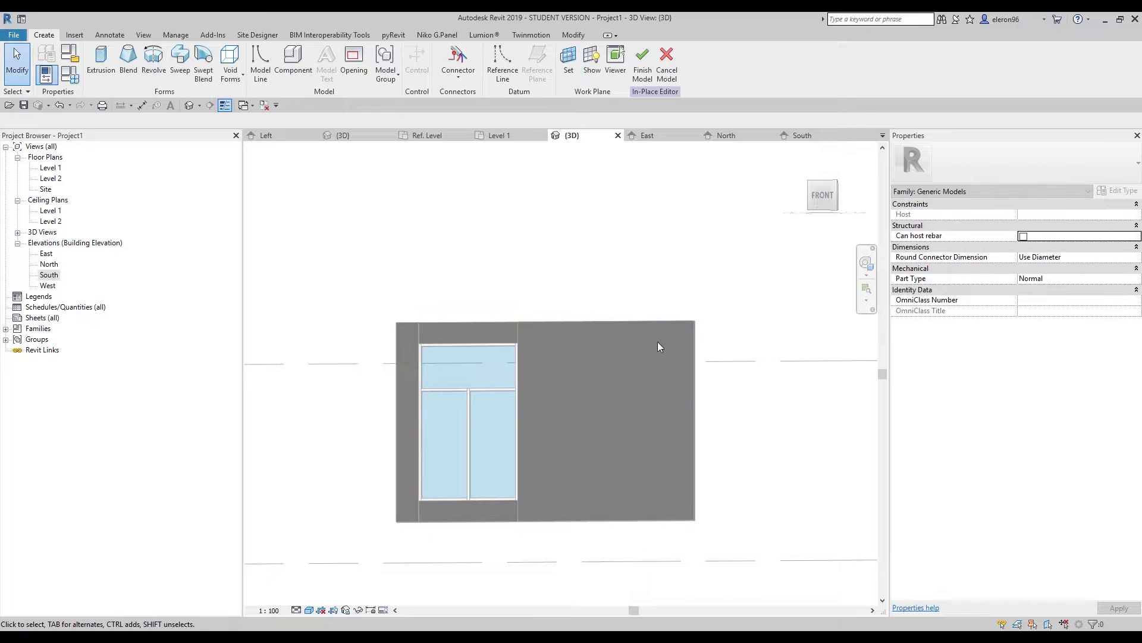
Step: Start an extrusion in the top view and set its work plane to Level : Level 1
{"action": "left_click", "coordinate": [821, 192]}
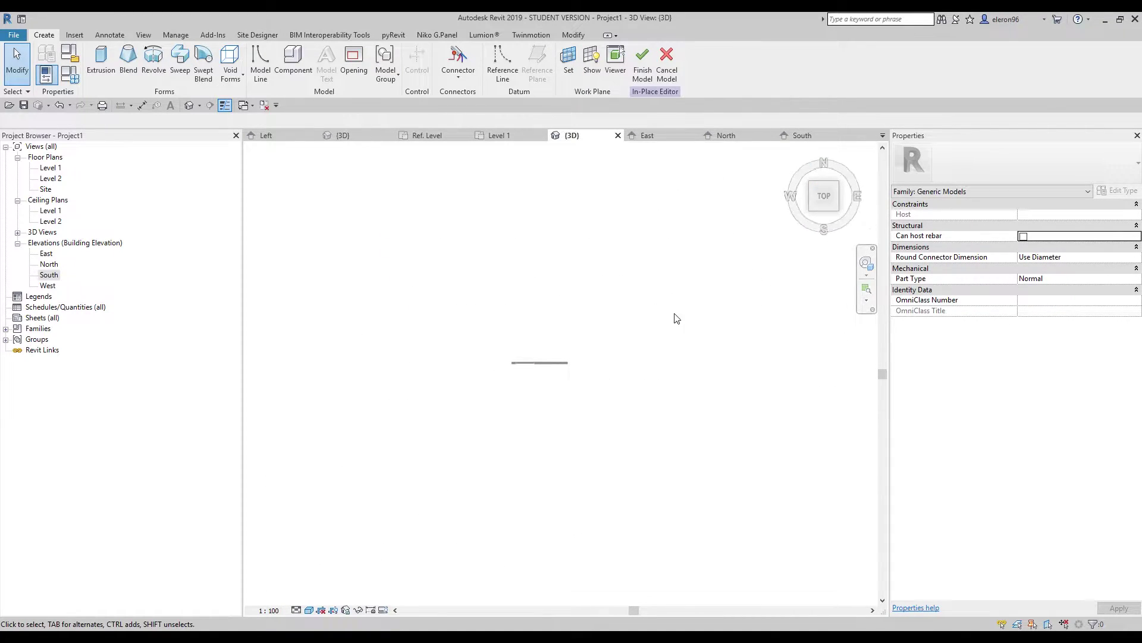
{"action": "scroll", "coordinate": [515, 368], "scroll_direction": "up", "scroll_amount": 8}
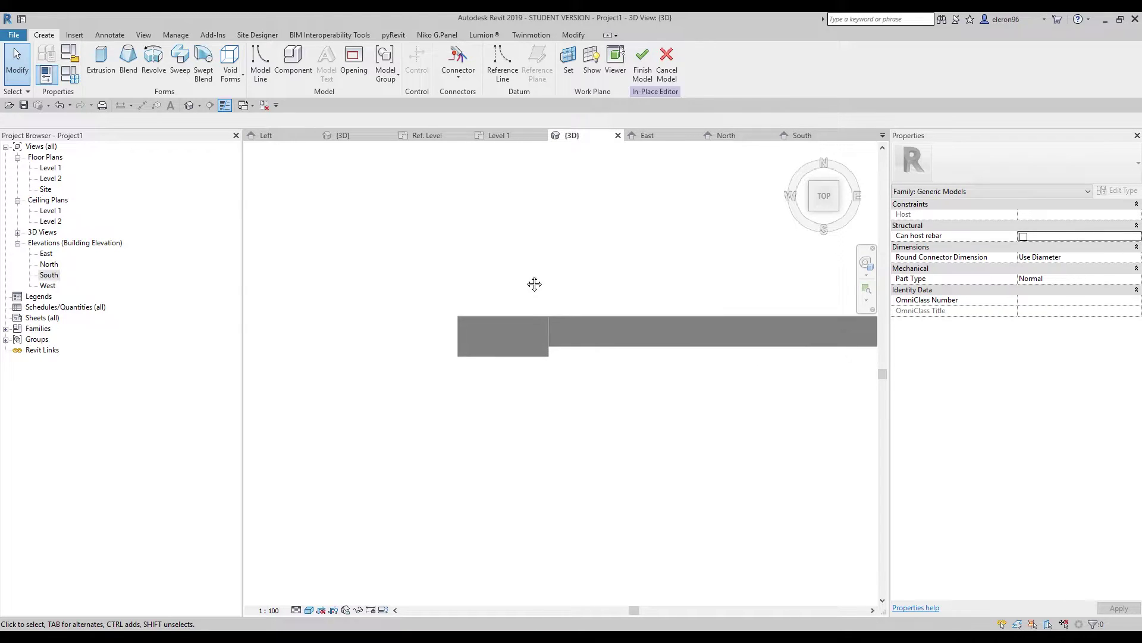
{"action": "left_click", "coordinate": [102, 58]}
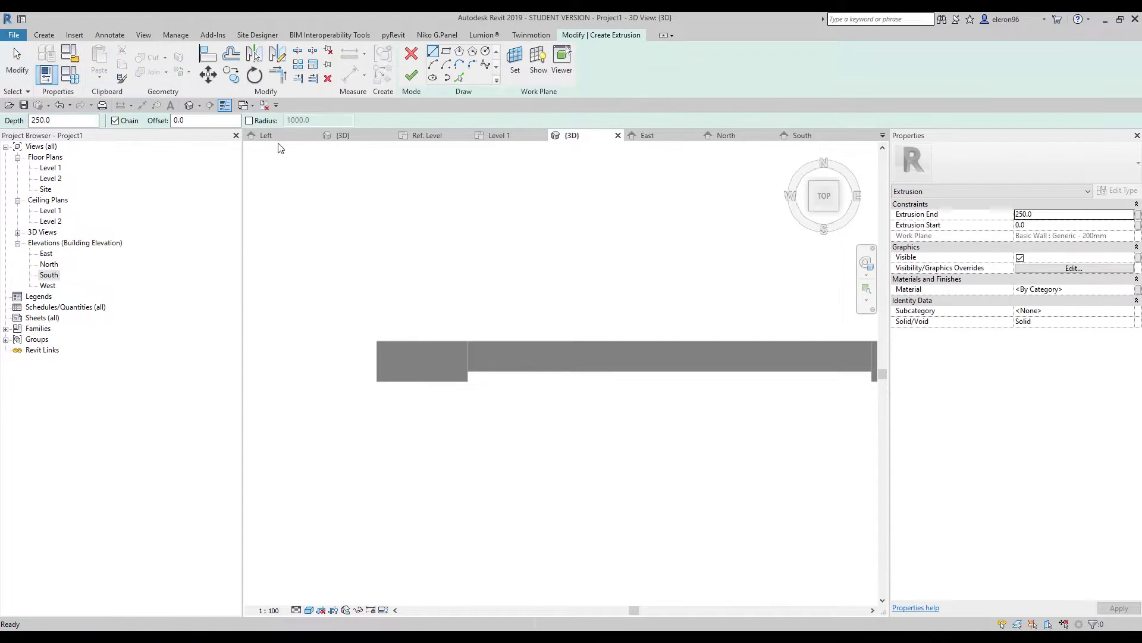
{"action": "scroll", "coordinate": [405, 309], "scroll_direction": "up", "scroll_amount": 2}
{"action": "middle_click_drag", "start_coordinate": [500, 377], "coordinate": [435, 382]}
{"action": "scroll", "coordinate": [501, 354], "scroll_direction": "down", "scroll_amount": 3}
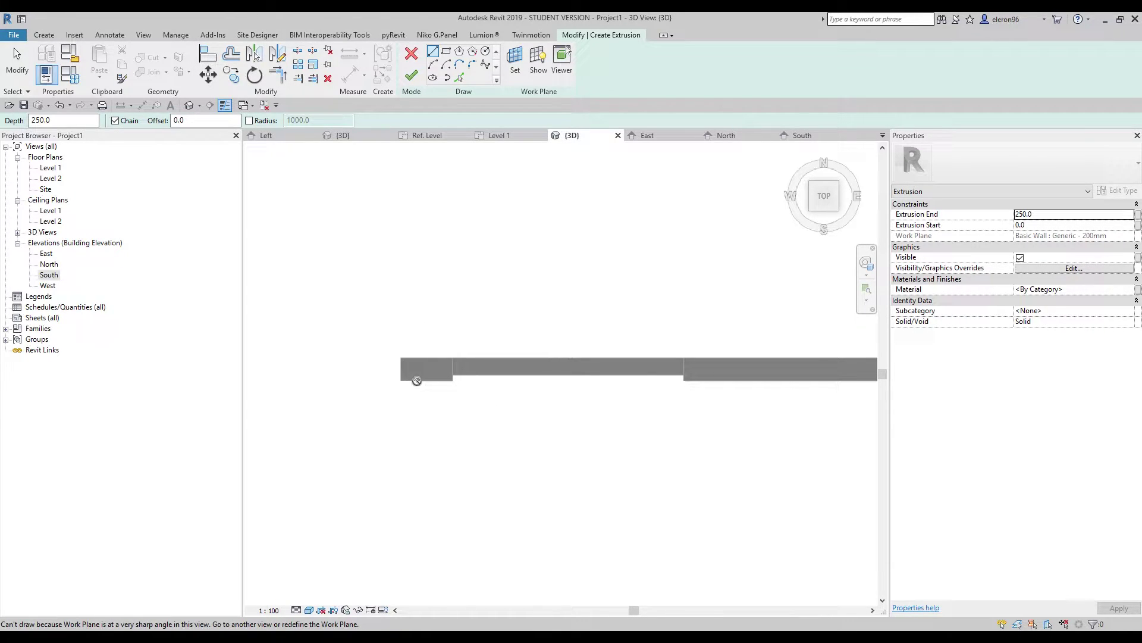
{"action": "left_click", "coordinate": [519, 58]}
{"action": "left_click", "coordinate": [789, 322]}
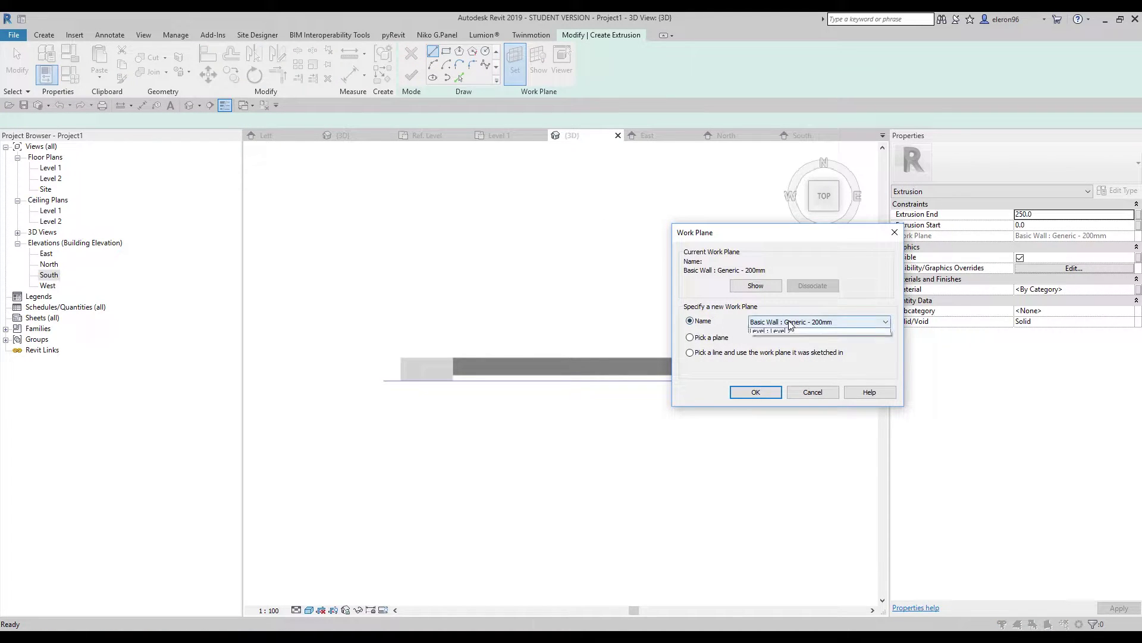
{"action": "left_click", "coordinate": [790, 345]}
{"action": "left_click", "coordinate": [756, 392]}
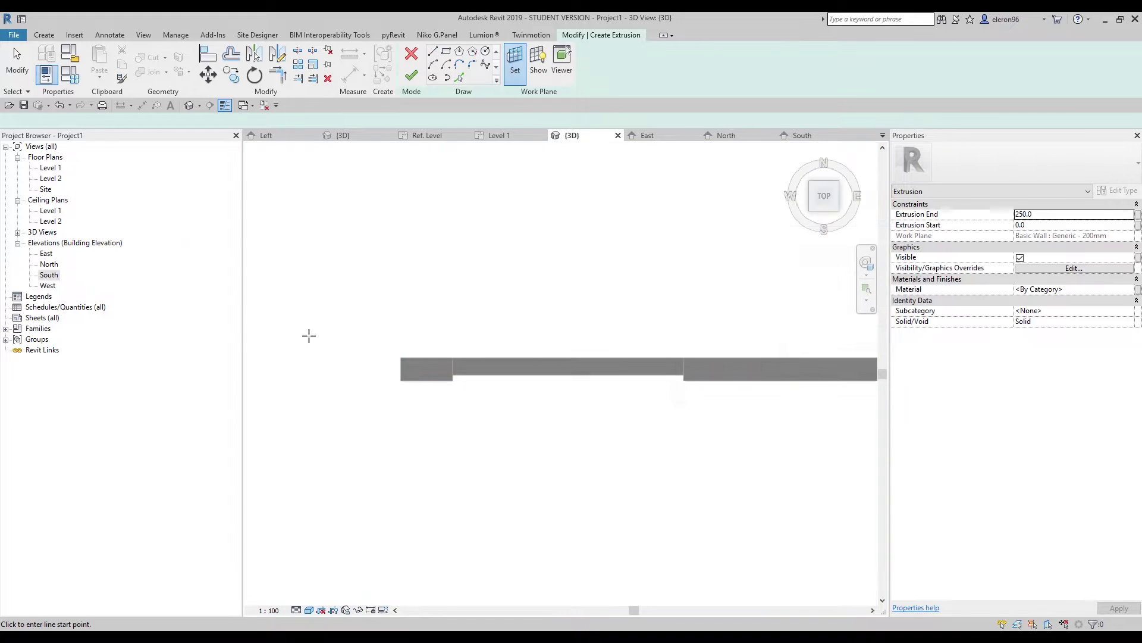
Step: Sketch a rectangle 150 mm deep against the south face of the basic wall's short west section, spanning that section's full width
{"action": "scroll", "coordinate": [434, 371], "scroll_direction": "up", "scroll_amount": 3}
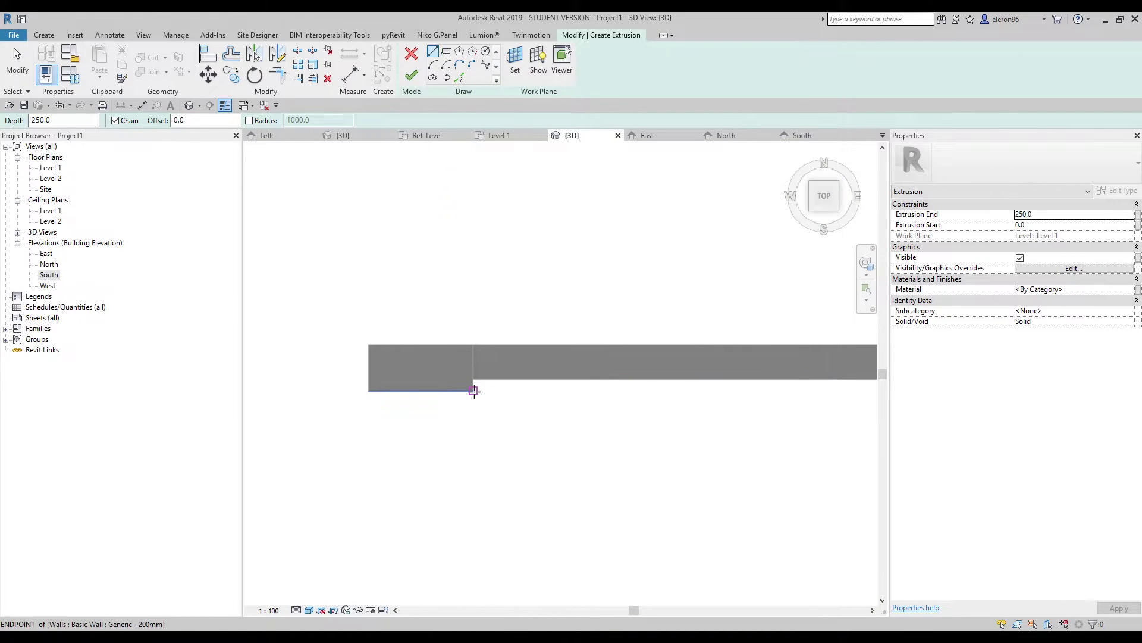
{"action": "left_click", "coordinate": [473, 391]}
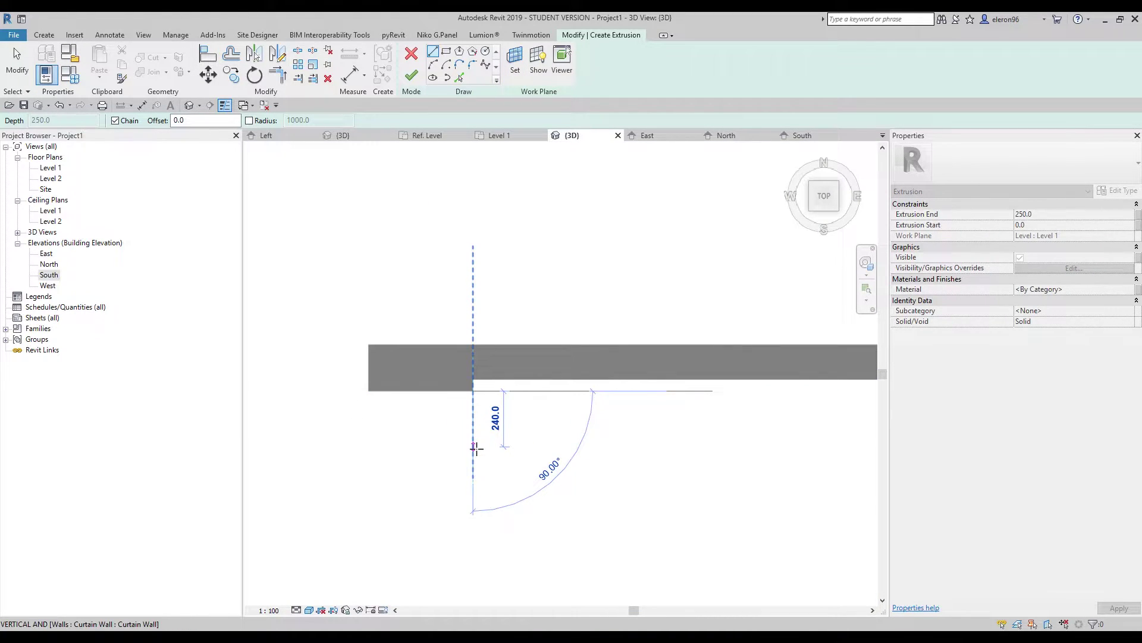
{"action": "type", "text": "150"}
{"action": "key", "text": "Return"}
{"action": "scroll", "coordinate": [404, 428], "scroll_direction": "up", "scroll_amount": 1}
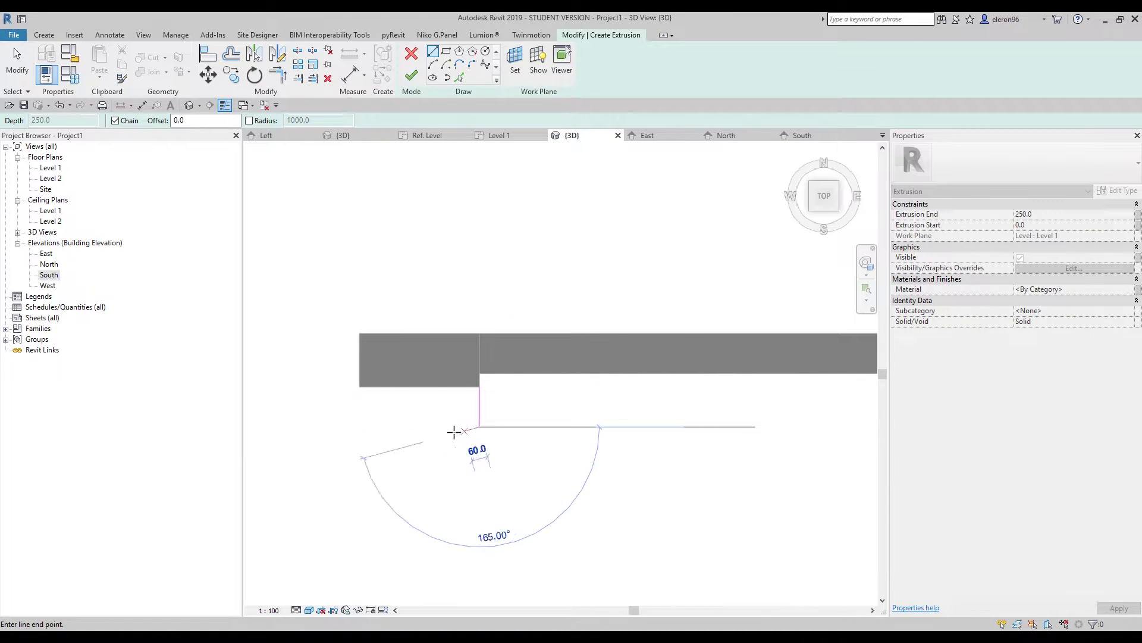
{"action": "left_click", "coordinate": [359, 426]}
{"action": "left_click", "coordinate": [360, 387]}
{"action": "left_click", "coordinate": [480, 386]}
Step: Sketch a 45 x 45 mm square notch on the rectangle's south edge, 45 mm from its west corner
{"action": "scroll", "coordinate": [411, 410], "scroll_direction": "up", "scroll_amount": 3}
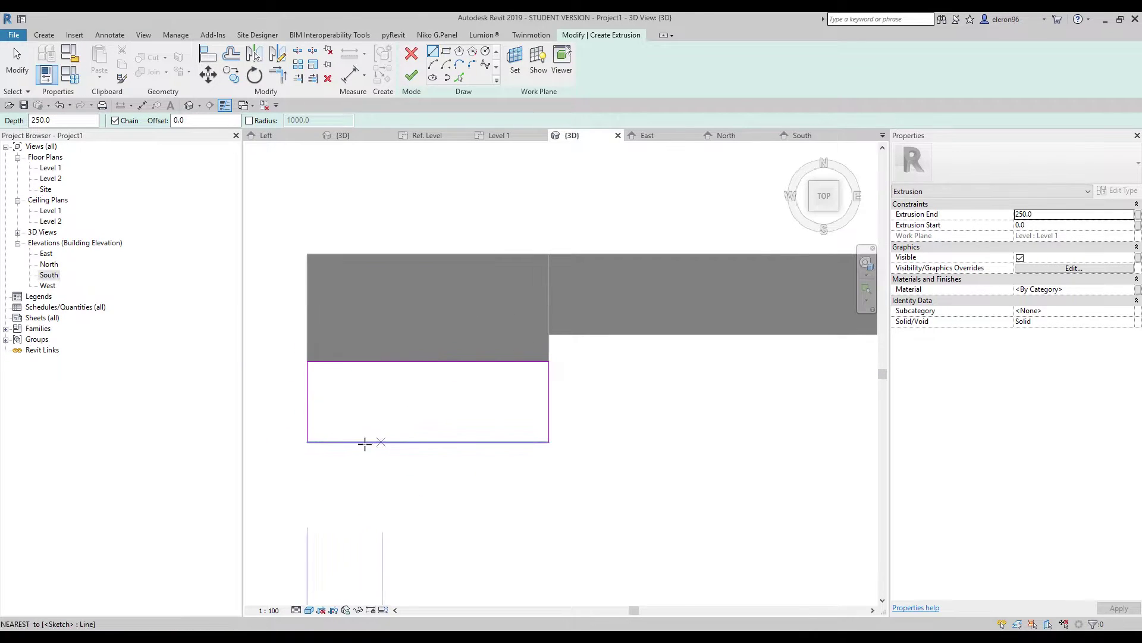
{"action": "left_click", "coordinate": [332, 441]}
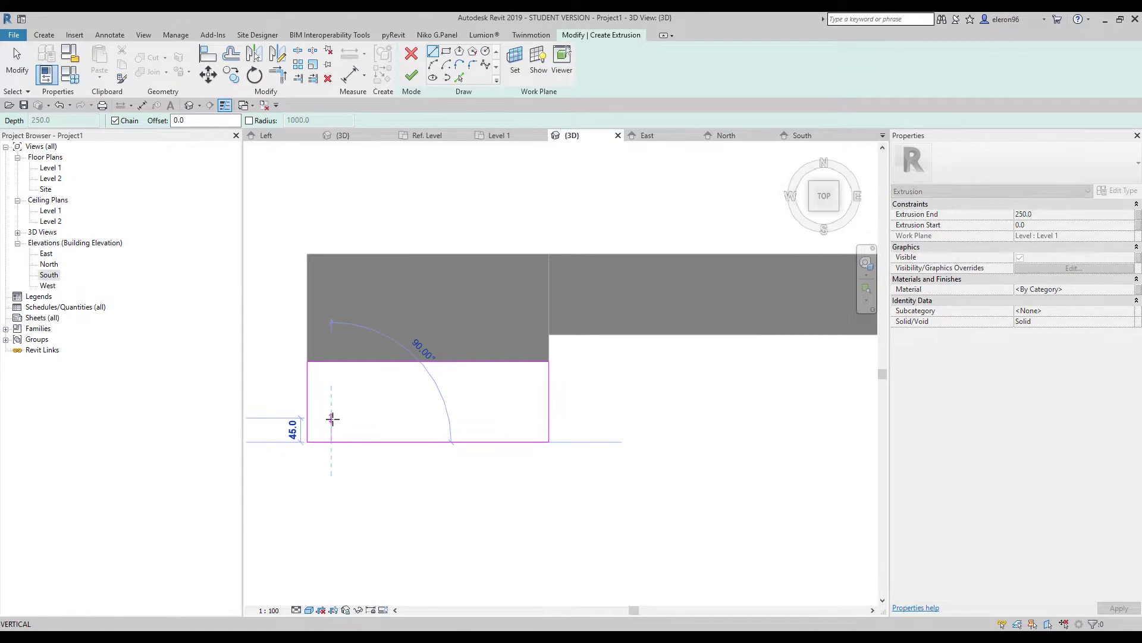
{"action": "type", "text": "45"}
{"action": "key", "text": "Return"}
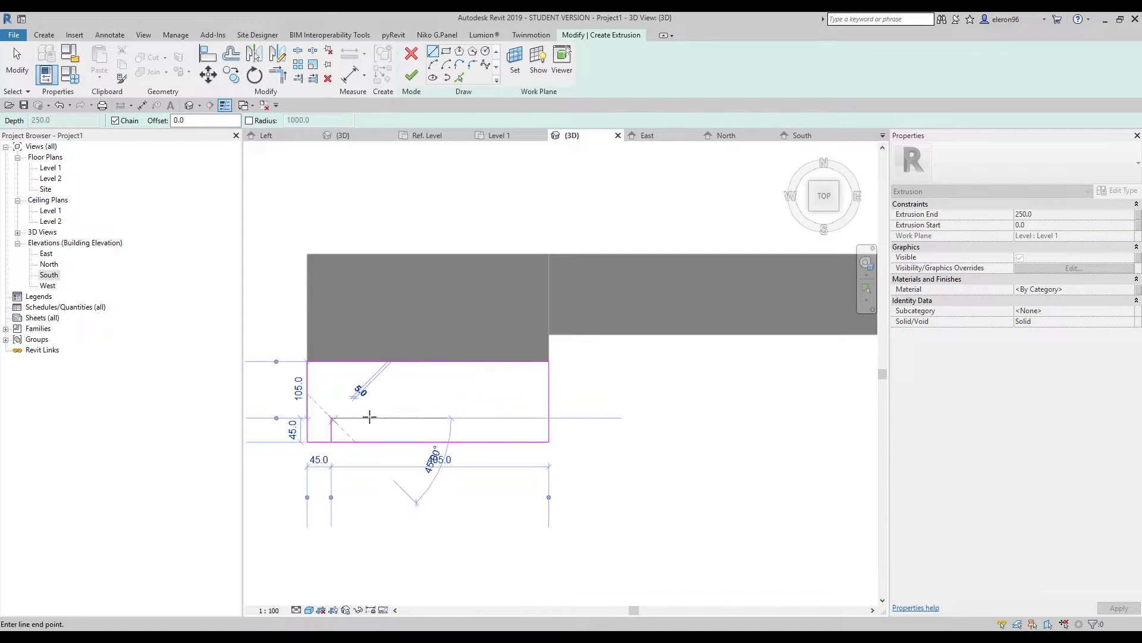
{"action": "type", "text": "45"}
{"action": "key", "text": "Return"}
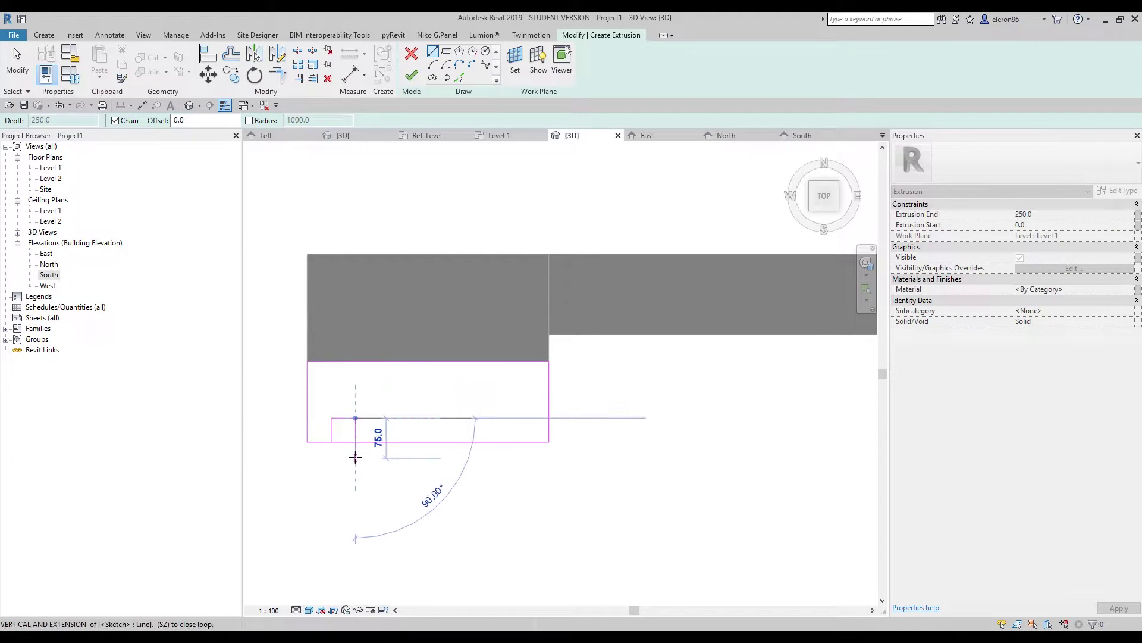
{"action": "left_click", "coordinate": [355, 441]}
{"action": "key", "text": "Escape"}
{"action": "key", "text": "Escape"}
Step: Copy the square notch twice eastward along the rectangle's south edge at 90 mm spacing
{"action": "mouse_move", "coordinate": [321, 408]}
{"action": "left_mouse_down"}
{"action": "mouse_move", "coordinate": [357, 438]}
{"action": "mouse_move", "coordinate": [360, 469]}
{"action": "left_mouse_up"}
{"action": "key", "text": "c"}
{"action": "key", "text": "o"}
{"action": "scroll", "coordinate": [321, 441], "scroll_direction": "up", "scroll_amount": 2}
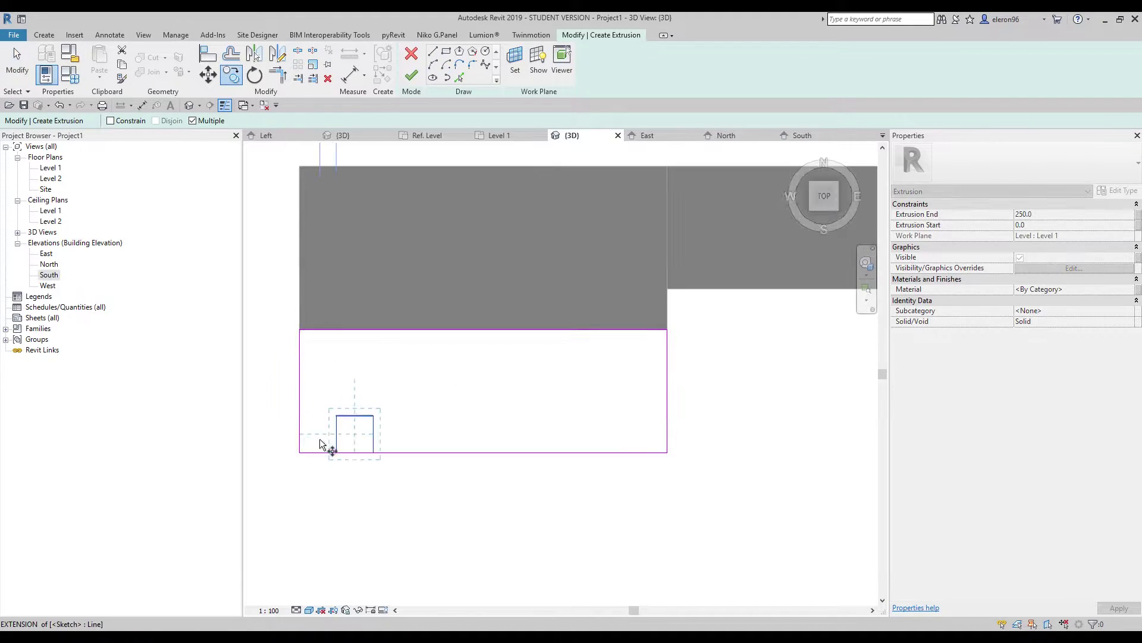
{"action": "left_click", "coordinate": [300, 452]}
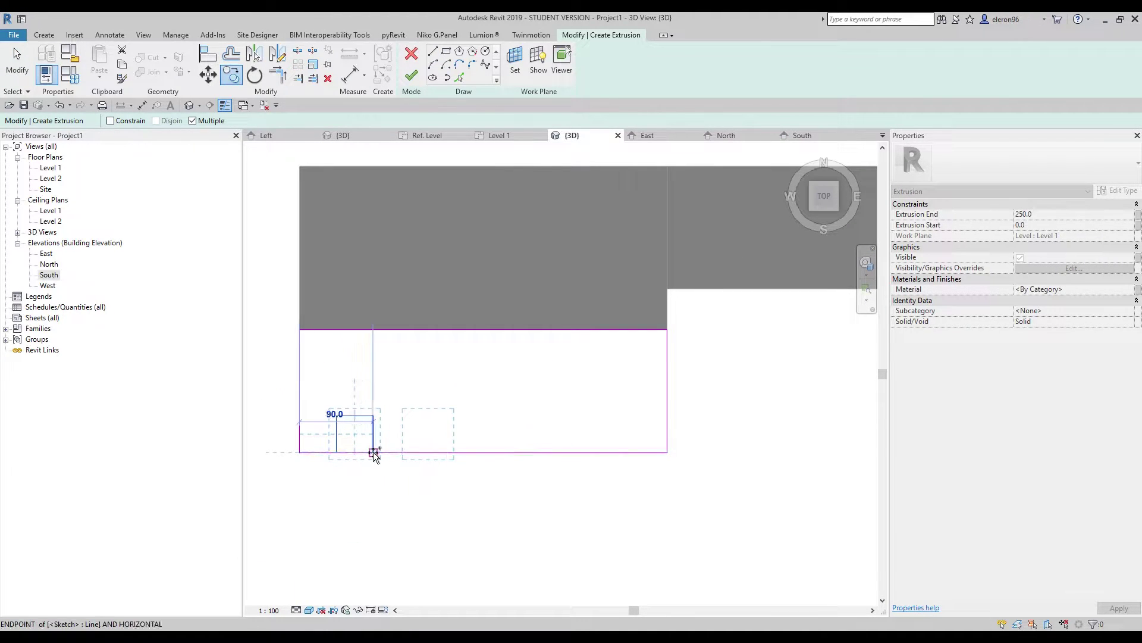
{"action": "left_click", "coordinate": [470, 472]}
{"action": "left_click", "coordinate": [449, 451]}
{"action": "key", "text": "Escape"}
Step: Mirror the three square notches about the rectangle's vertical centreline, starting the axis at the midpoint of its north edge and keeping the originals
{"action": "left_click_drag", "start_coordinate": [316, 388], "coordinate": [577, 535]}
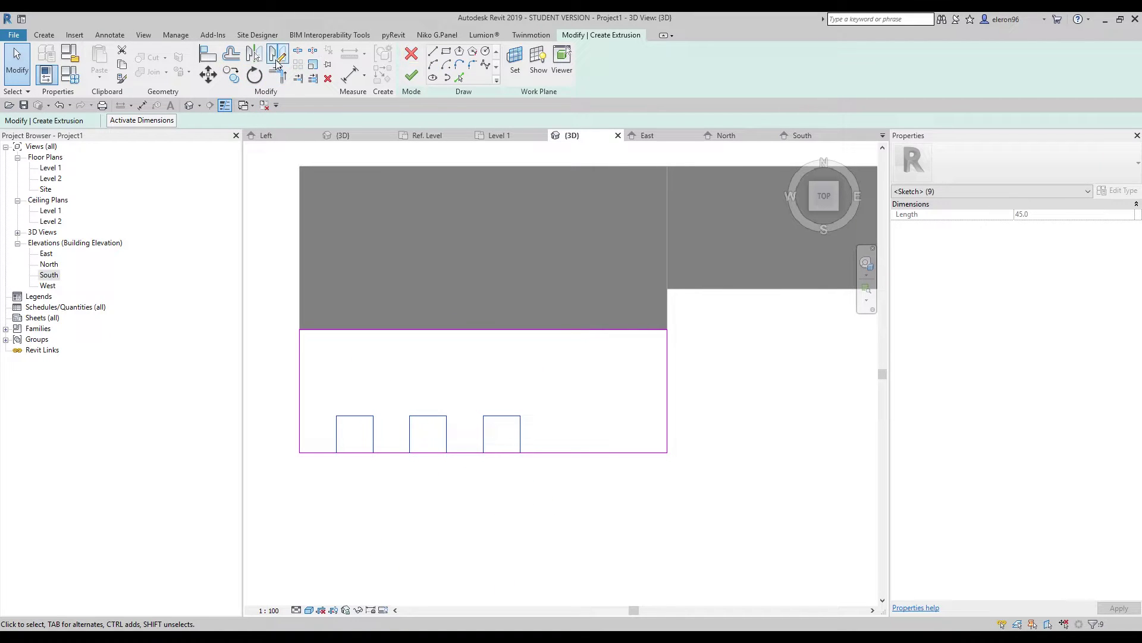
{"action": "left_click", "coordinate": [254, 54]}
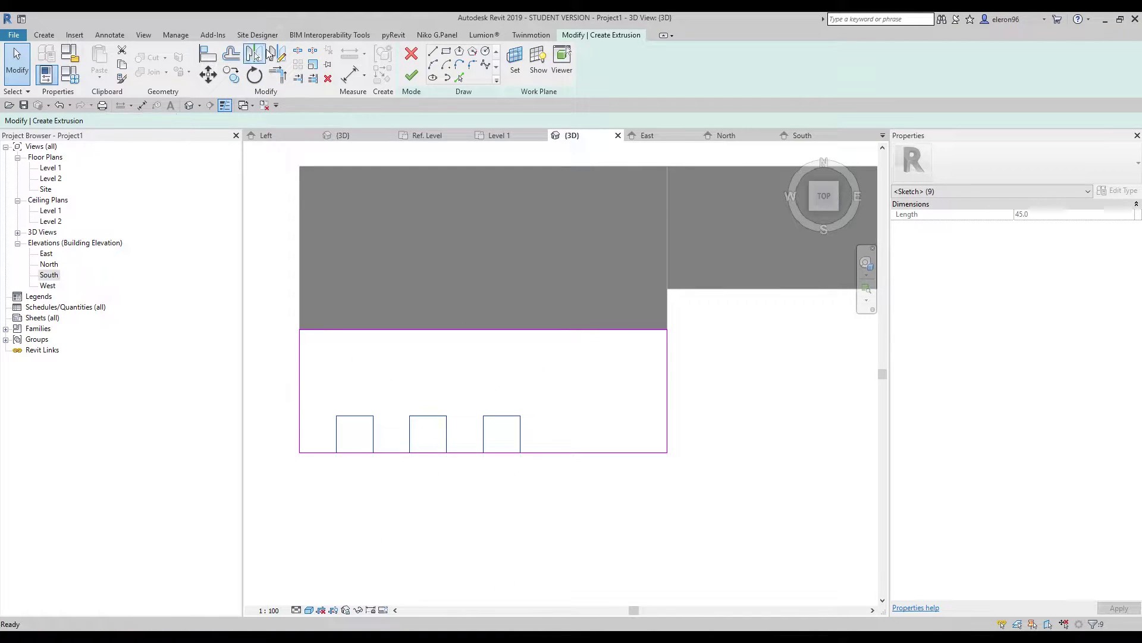
{"action": "key", "text": "d"}
{"action": "key", "text": "m"}
{"action": "left_click", "coordinate": [483, 330]}
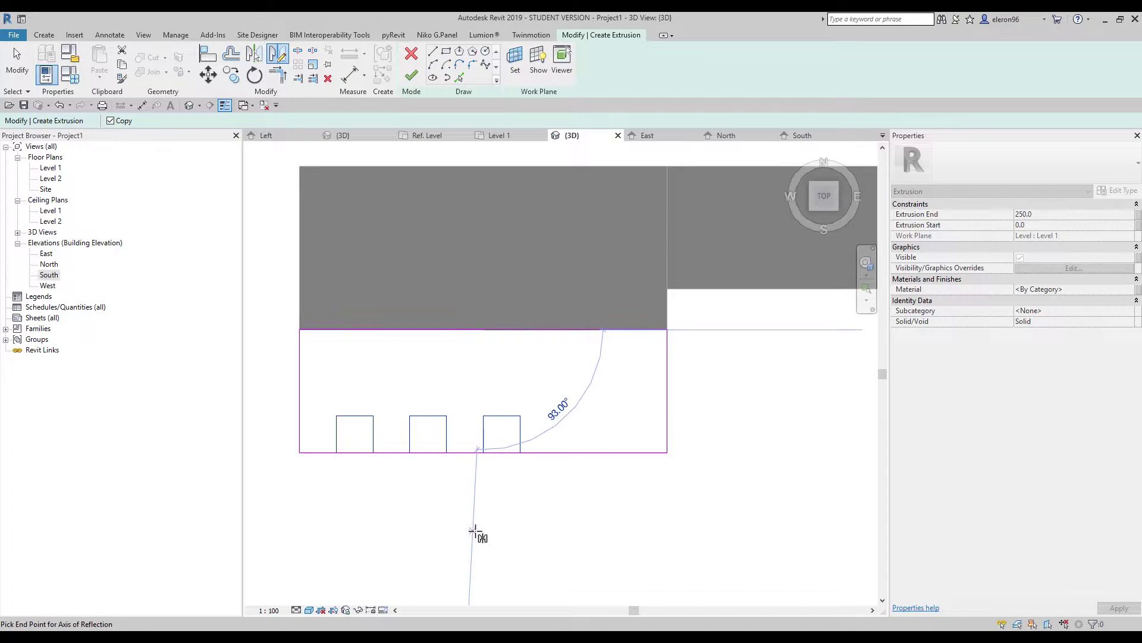
{"action": "left_click", "coordinate": [480, 529]}
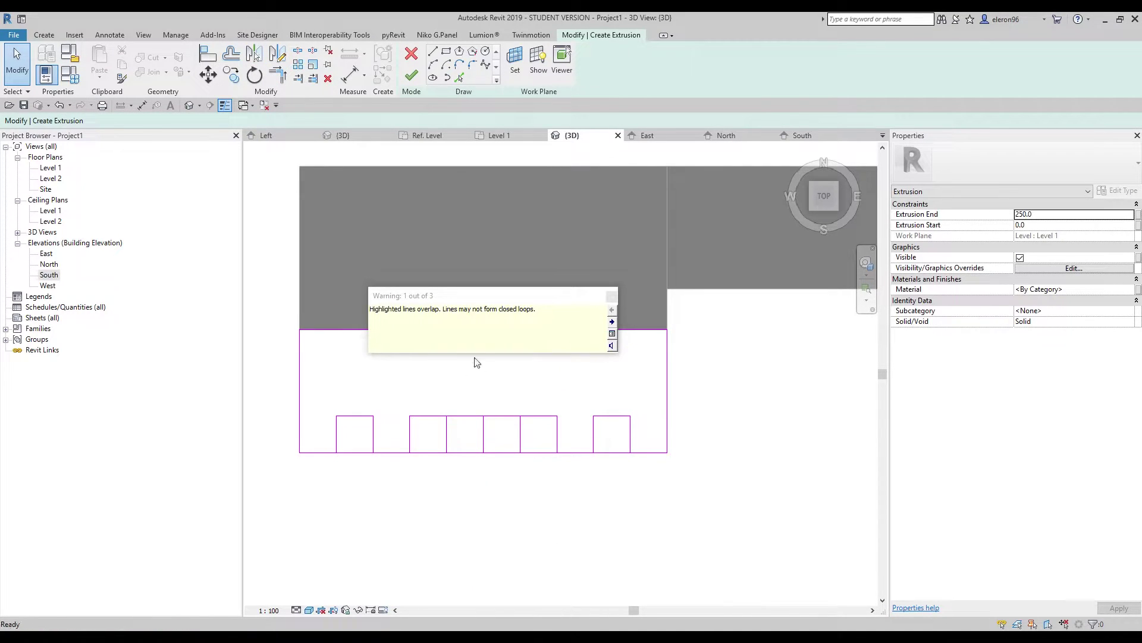
{"action": "left_click", "coordinate": [612, 296]}
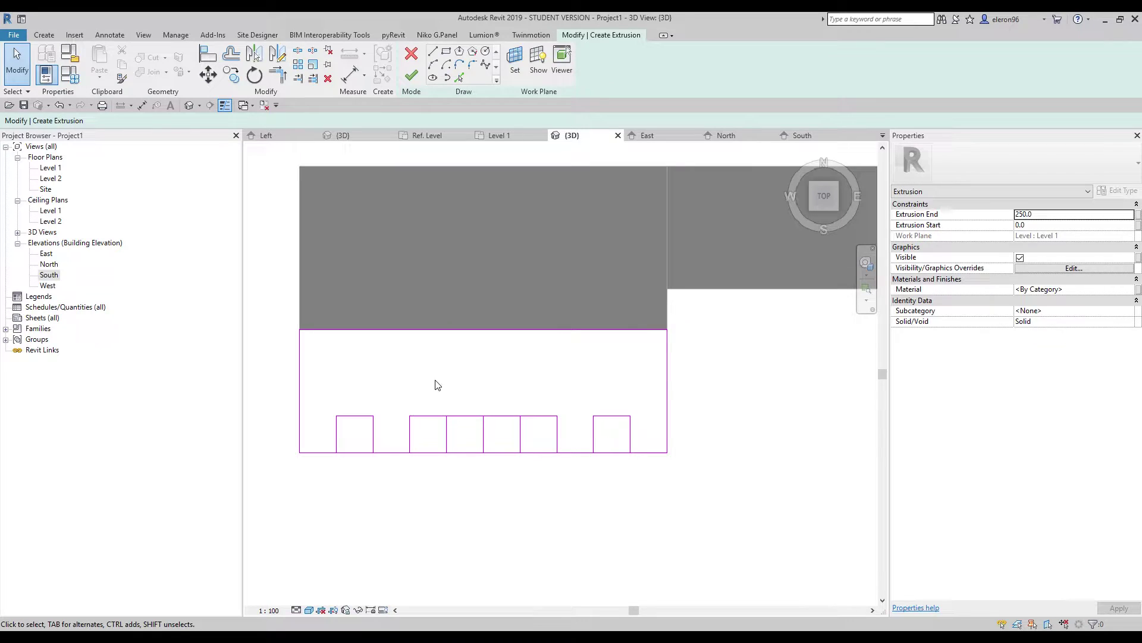
Step: Delete the overlapping notch lines around the middle of the south edge, leaving two square notches on each side
{"action": "left_click", "coordinate": [465, 415]}
{"action": "key", "text": "Delete"}
{"action": "left_click_drag", "start_coordinate": [559, 394], "coordinate": [530, 441]}
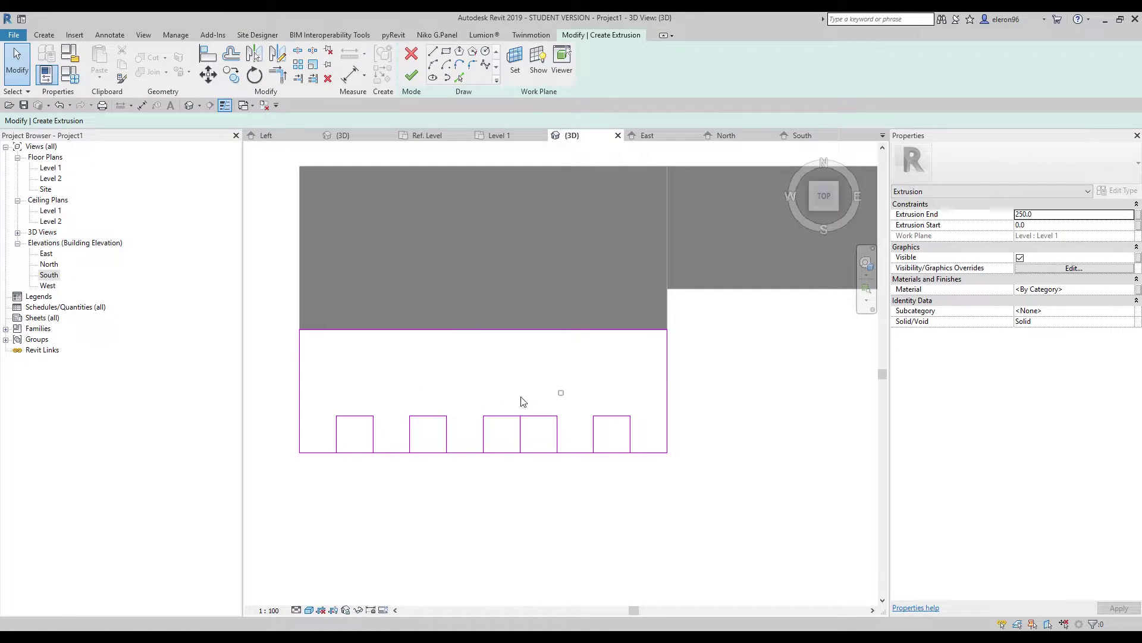
{"action": "left_click", "coordinate": [502, 416]}
{"action": "key", "text": "Delete"}
{"action": "left_click", "coordinate": [483, 434]}
{"action": "key", "text": "Delete"}
{"action": "left_click_drag", "start_coordinate": [438, 397], "coordinate": [466, 448]}
{"action": "left_click_drag", "start_coordinate": [432, 395], "coordinate": [482, 498]}
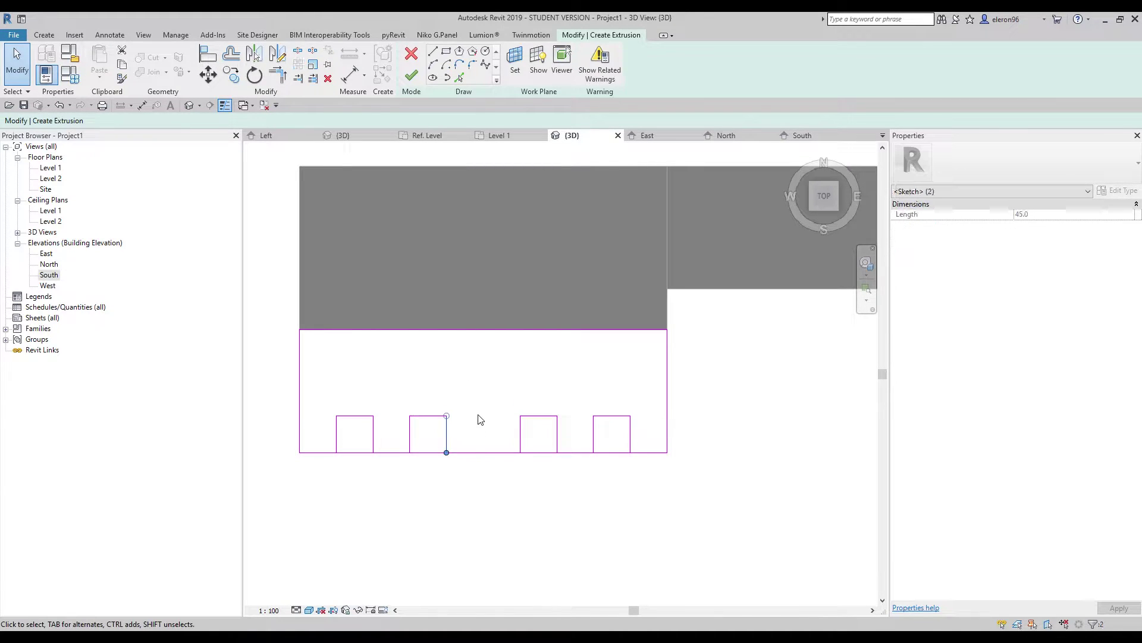
{"action": "key", "text": "Escape"}
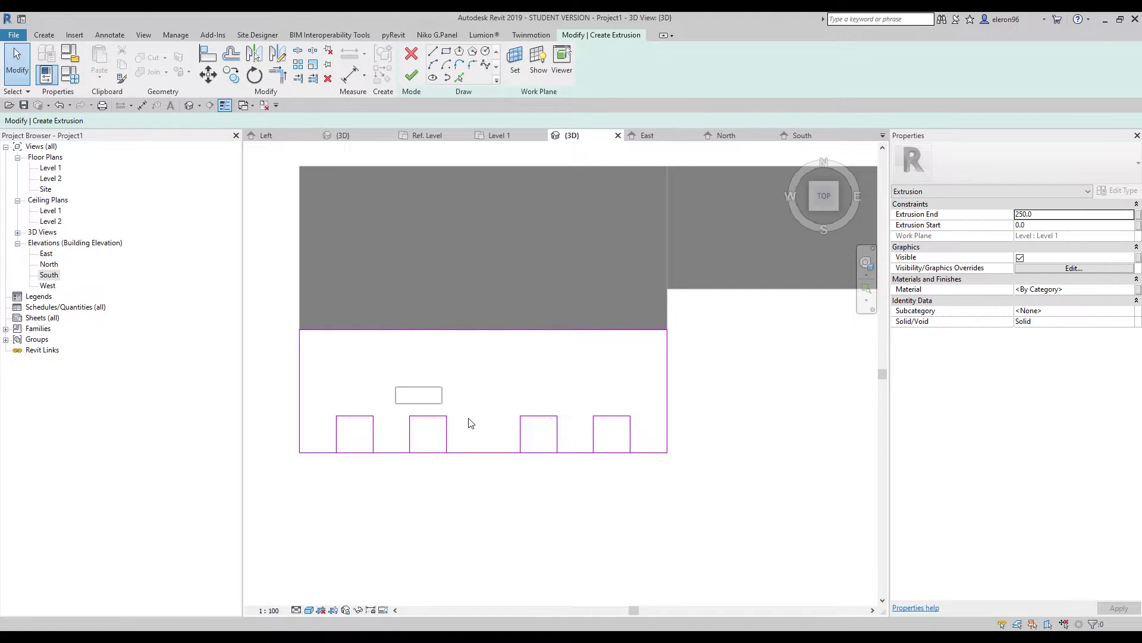
{"action": "left_click", "coordinate": [472, 451]}
{"action": "left_click", "coordinate": [498, 492]}
{"action": "left_click", "coordinate": [410, 439]}
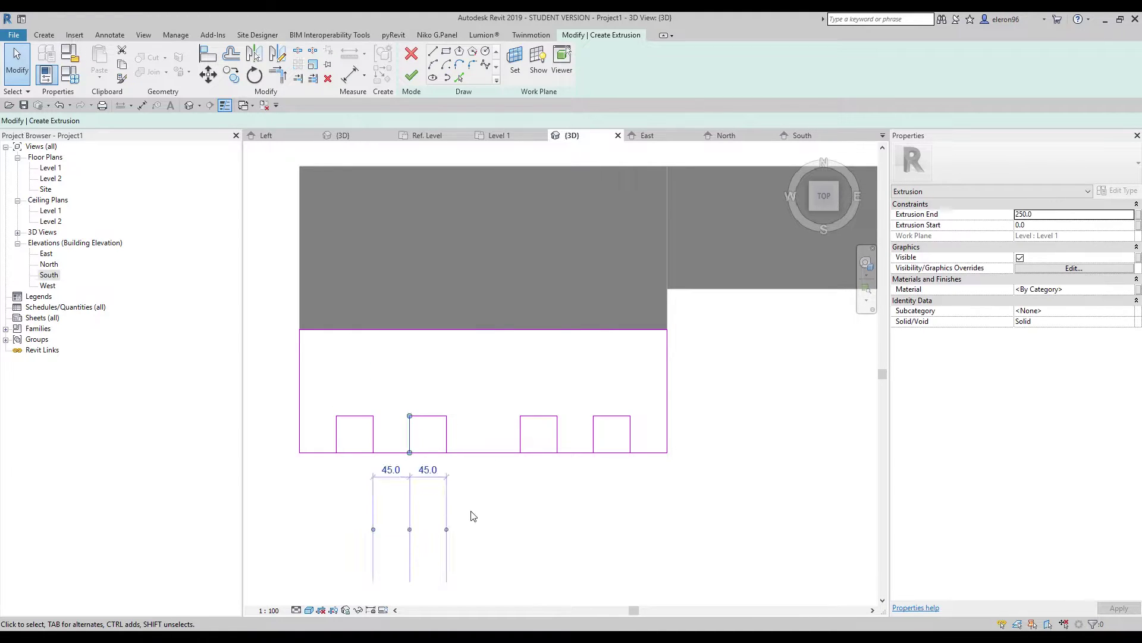
{"action": "left_click", "coordinate": [518, 459]}
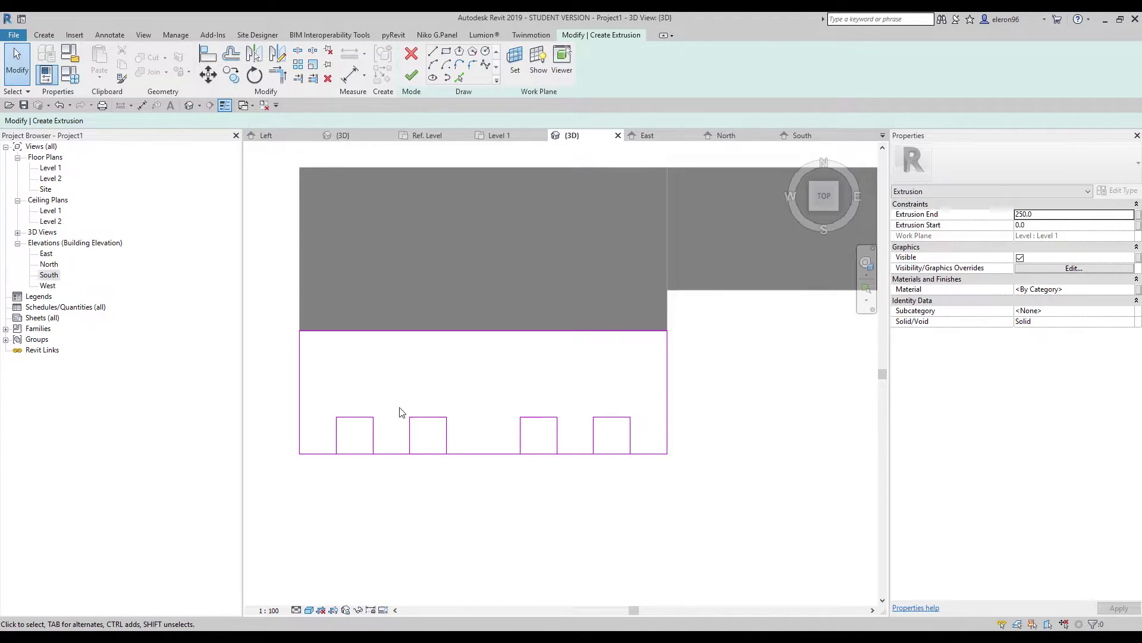
Step: Split the rectangle's south edge and trim it away across the four notch openings to form one continuous notched outline
{"action": "key", "text": "s"}
{"action": "key", "text": "l"}
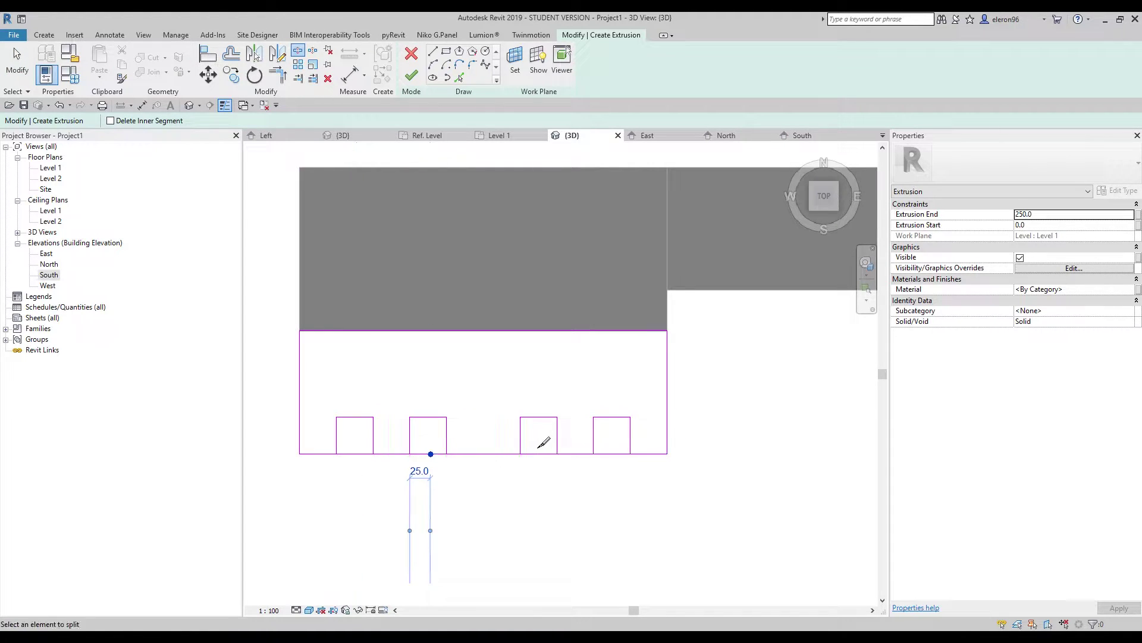
{"action": "key", "text": "Escape"}
{"action": "key", "text": "t"}
{"action": "key", "text": "r"}
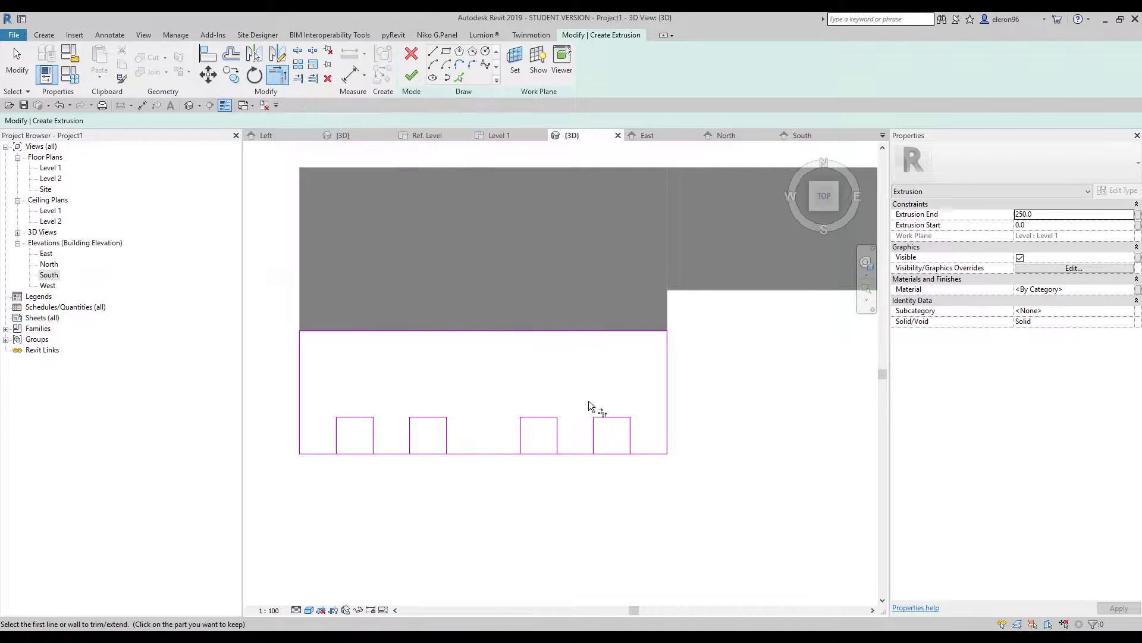
{"action": "left_click", "coordinate": [633, 455]}
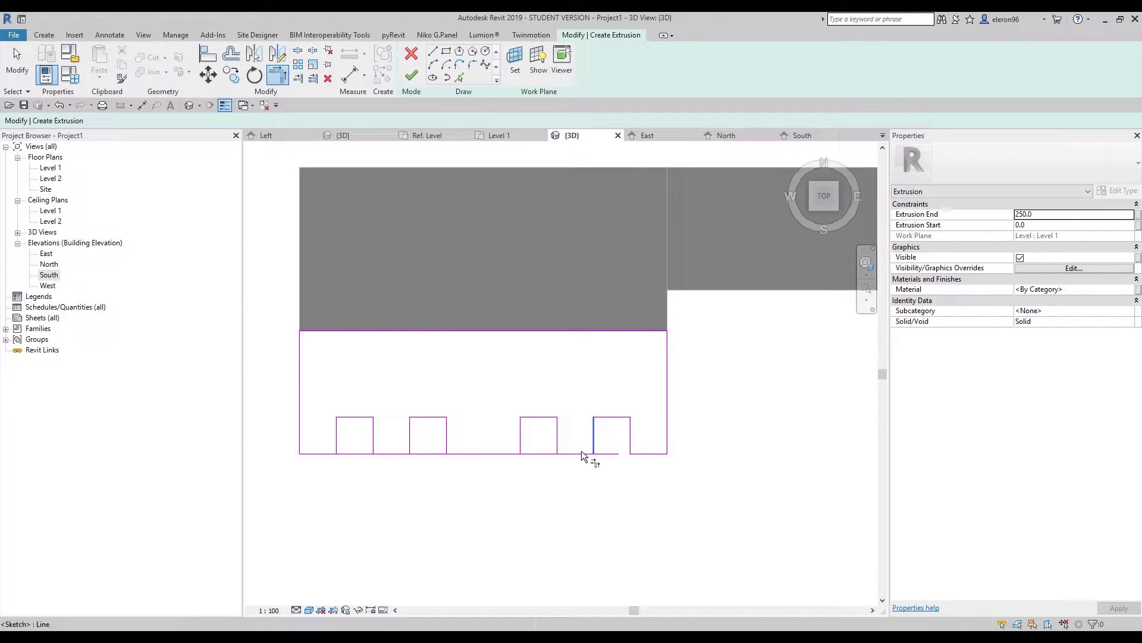
{"action": "left_click", "coordinate": [573, 452]}
{"action": "left_click", "coordinate": [505, 452]}
{"action": "left_click", "coordinate": [454, 454]}
{"action": "left_click", "coordinate": [380, 446]}
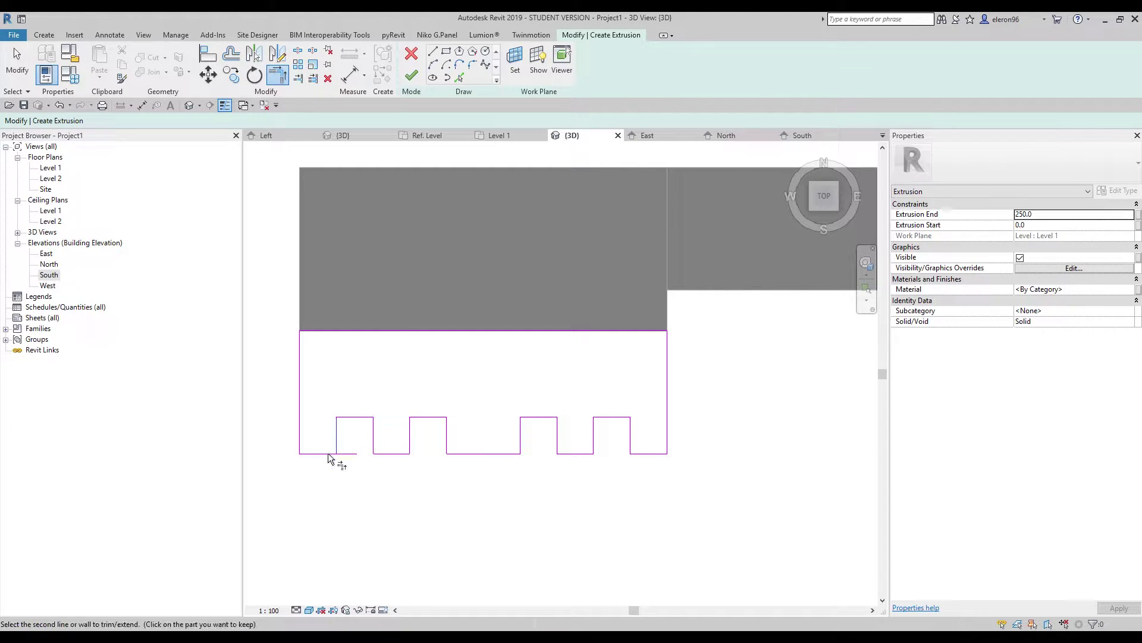
{"action": "key", "text": "Escape"}
Step: Sketch a three-sided recess about 415 mm wide and 80 mm deep, running inward from the outline's north edge
{"action": "scroll", "coordinate": [381, 413], "scroll_direction": "down", "scroll_amount": 2}
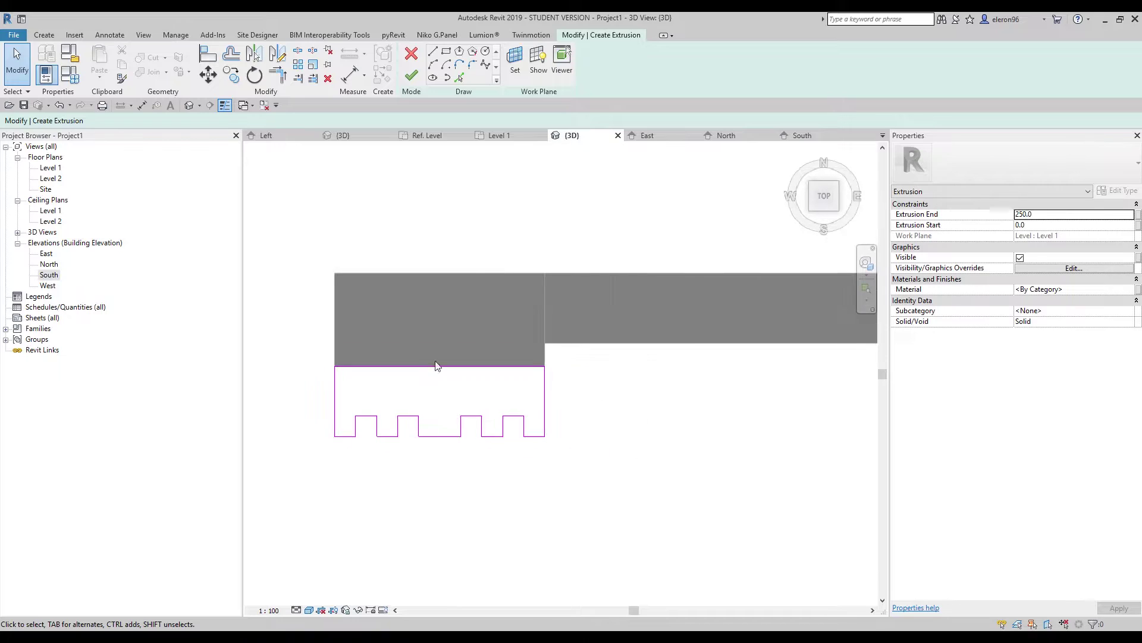
{"action": "left_click", "coordinate": [433, 51]}
{"action": "scroll", "coordinate": [337, 352], "scroll_direction": "up", "scroll_amount": 2}
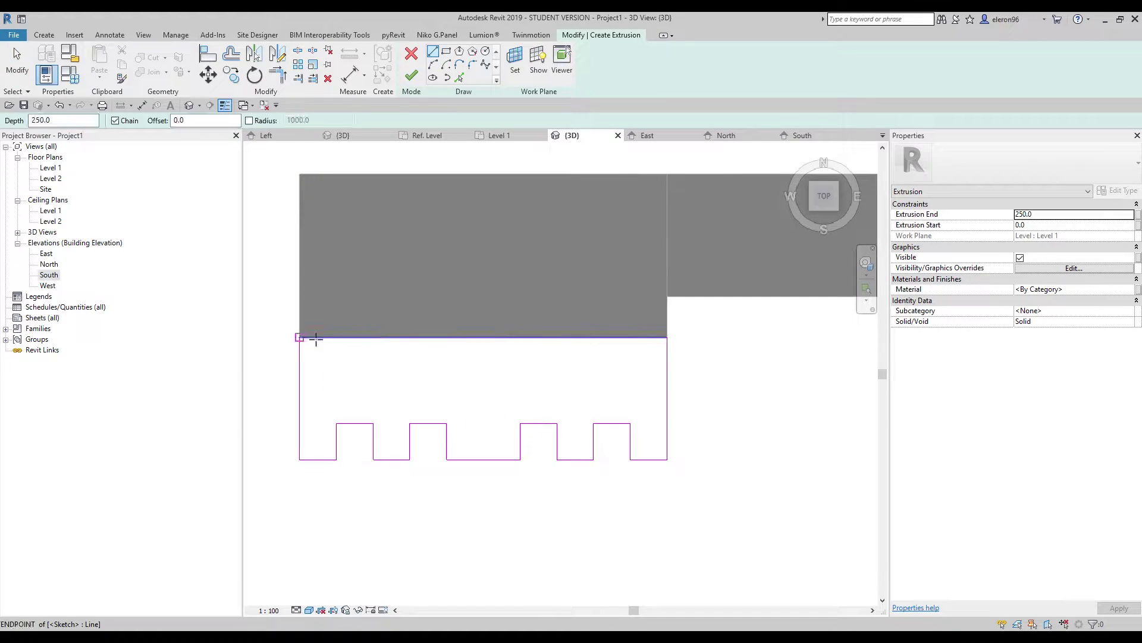
{"action": "left_click", "coordinate": [316, 337]}
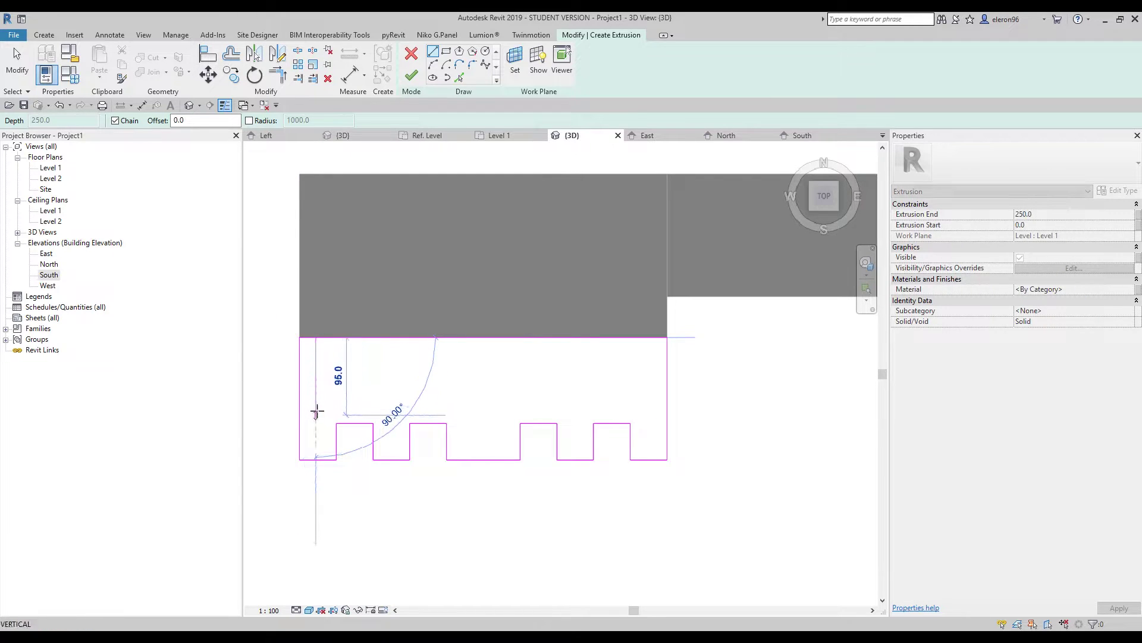
{"action": "left_click", "coordinate": [319, 402]}
{"action": "left_click", "coordinate": [655, 402]}
{"action": "left_click", "coordinate": [655, 338]}
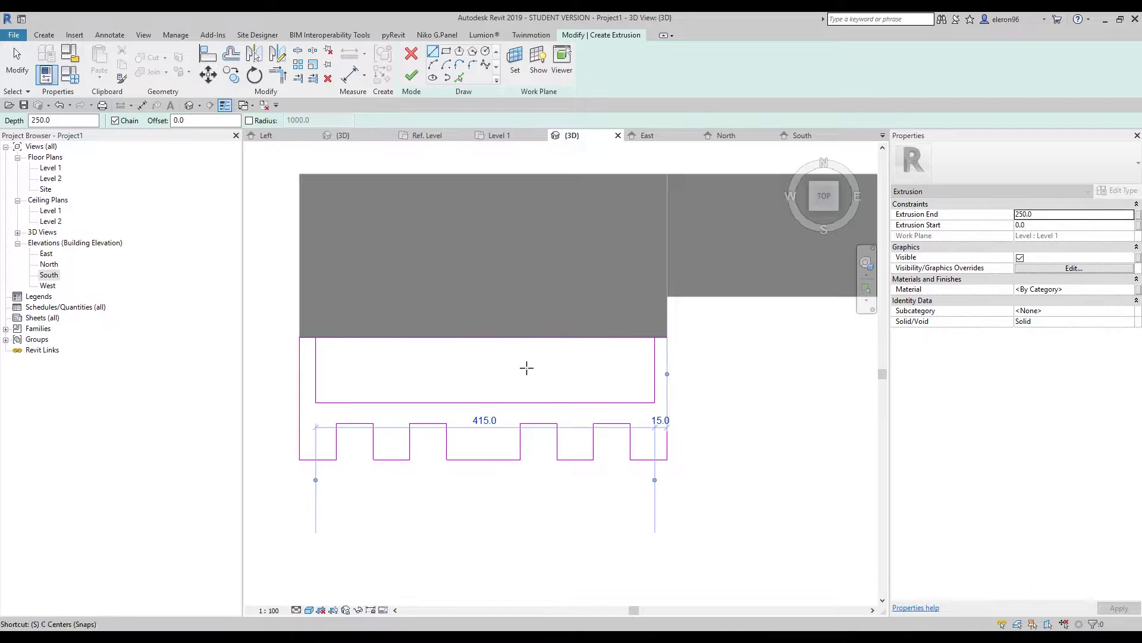
Step: Split the outline's north edge and trim it to both recess sides, opening the recess toward the wall
{"action": "key", "text": "s"}
{"action": "key", "text": "l"}
{"action": "left_click", "coordinate": [474, 338]}
{"action": "key", "text": "t"}
{"action": "key", "text": "r"}
{"action": "left_click", "coordinate": [302, 337]}
{"action": "left_click", "coordinate": [316, 349]}
{"action": "left_click", "coordinate": [651, 341]}
{"action": "left_click", "coordinate": [655, 346]}
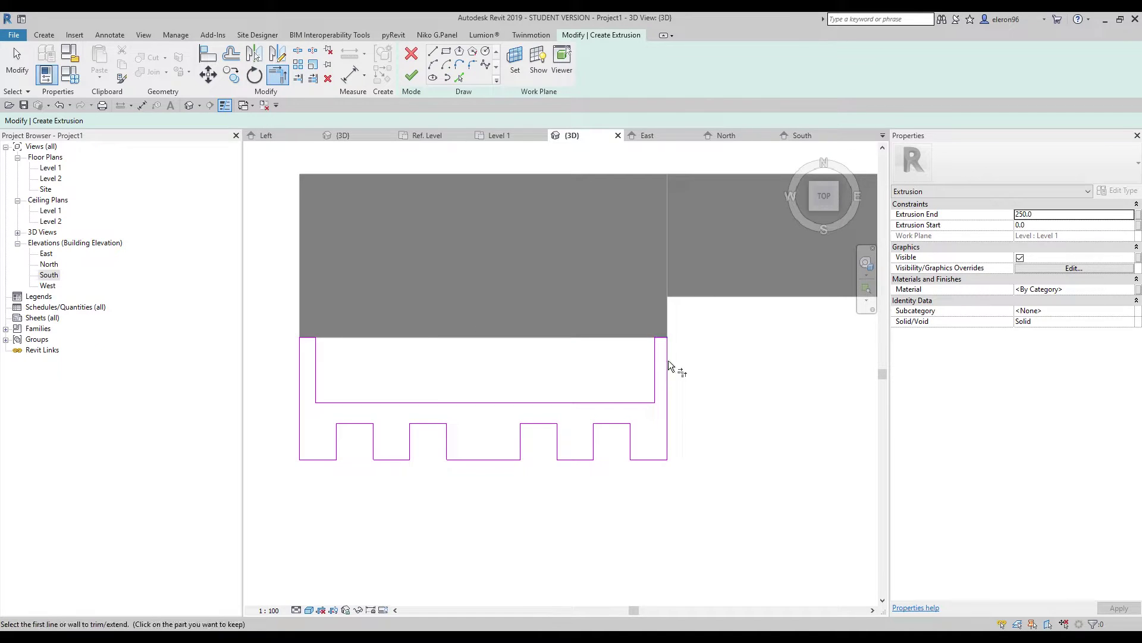
{"action": "key", "text": "Escape"}
{"action": "key", "text": "Escape"}
Step: Set the east and west recess sides to 50 mm from the adjacent outer edges of the profile
{"action": "left_click", "coordinate": [659, 399]}
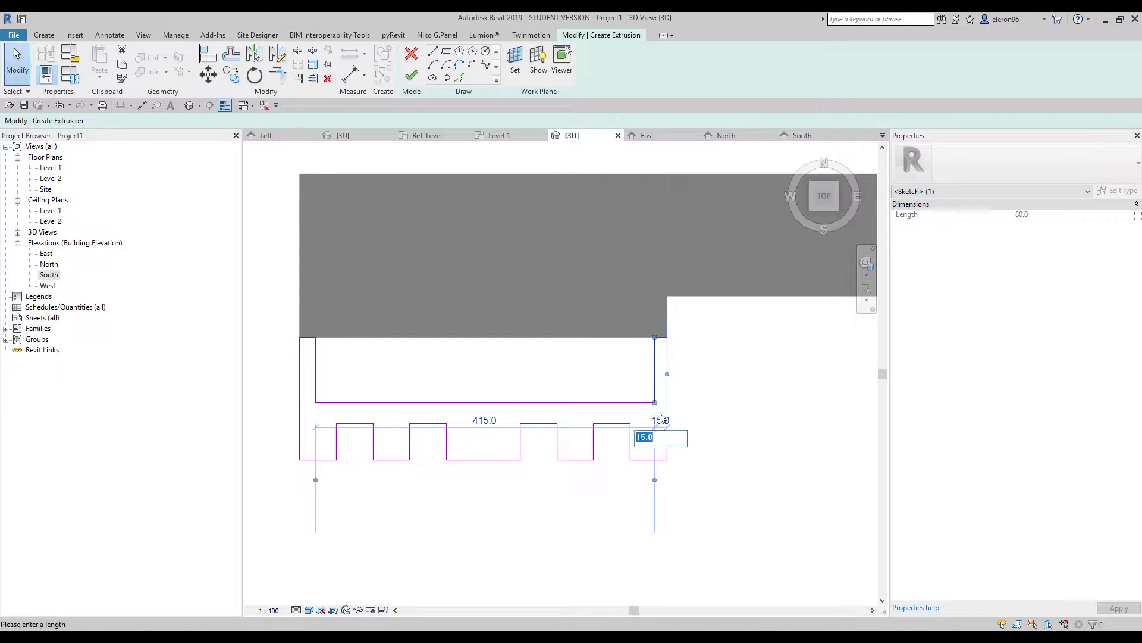
{"action": "left_click", "coordinate": [664, 414]}
{"action": "type", "text": "50"}
{"action": "key", "text": "Return"}
{"action": "left_click", "coordinate": [316, 378]}
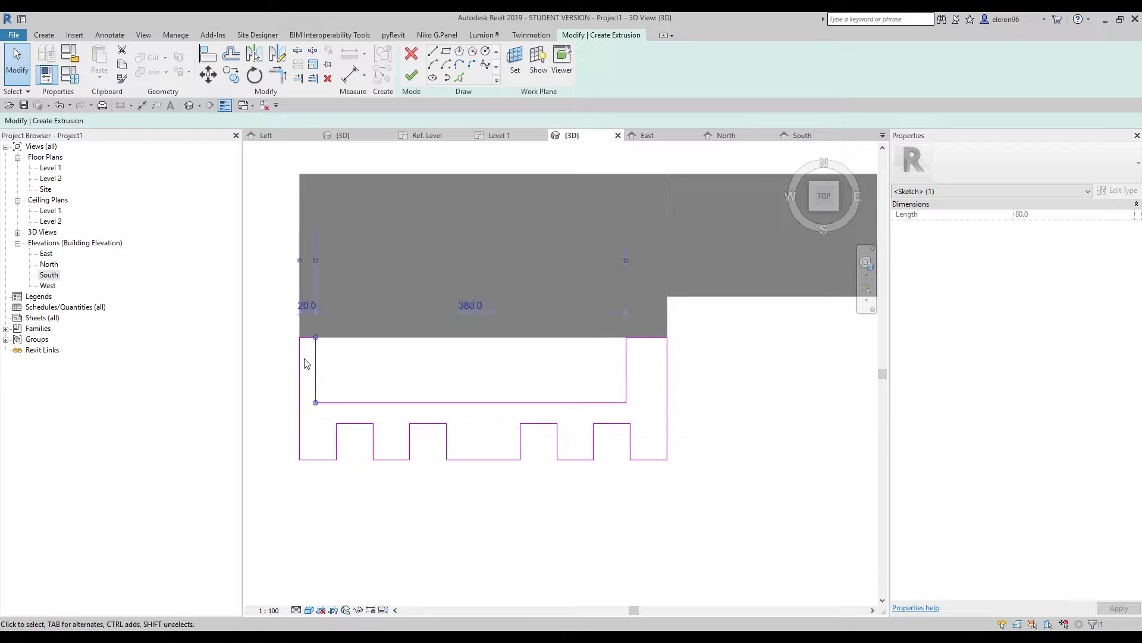
{"action": "left_click", "coordinate": [317, 304]}
{"action": "type", "text": "50"}
{"action": "key", "text": "Return"}
Step: Set the recess's long south line 50 mm away from the inner edges of the notches
{"action": "left_click", "coordinate": [448, 416]}
{"action": "left_click", "coordinate": [449, 403]}
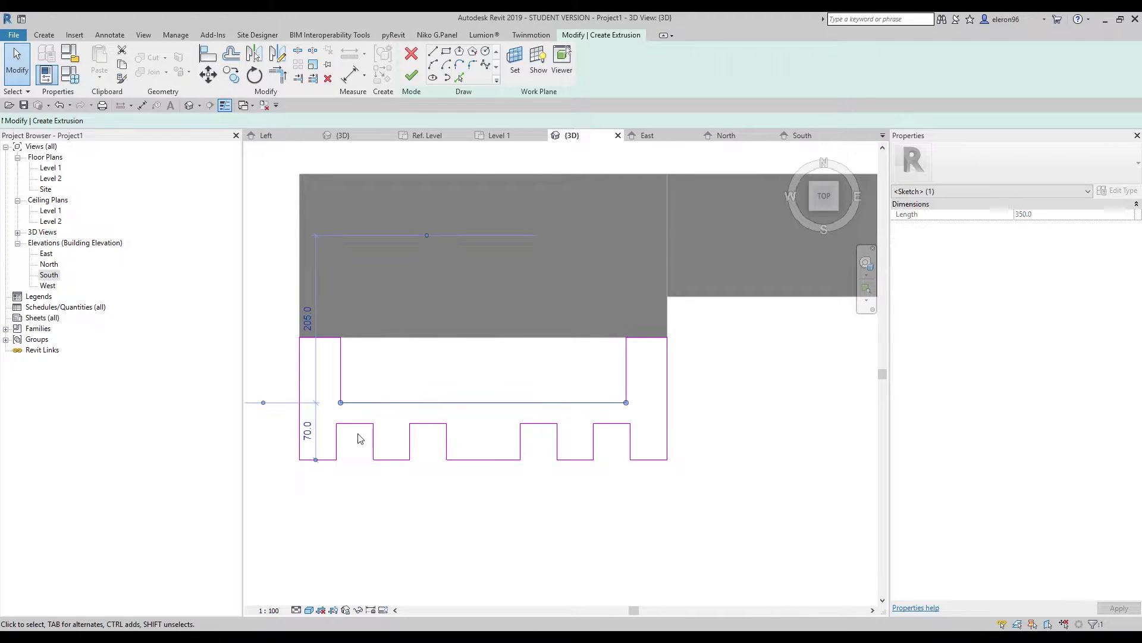
{"action": "left_click_drag", "start_coordinate": [320, 463], "coordinate": [352, 426]}
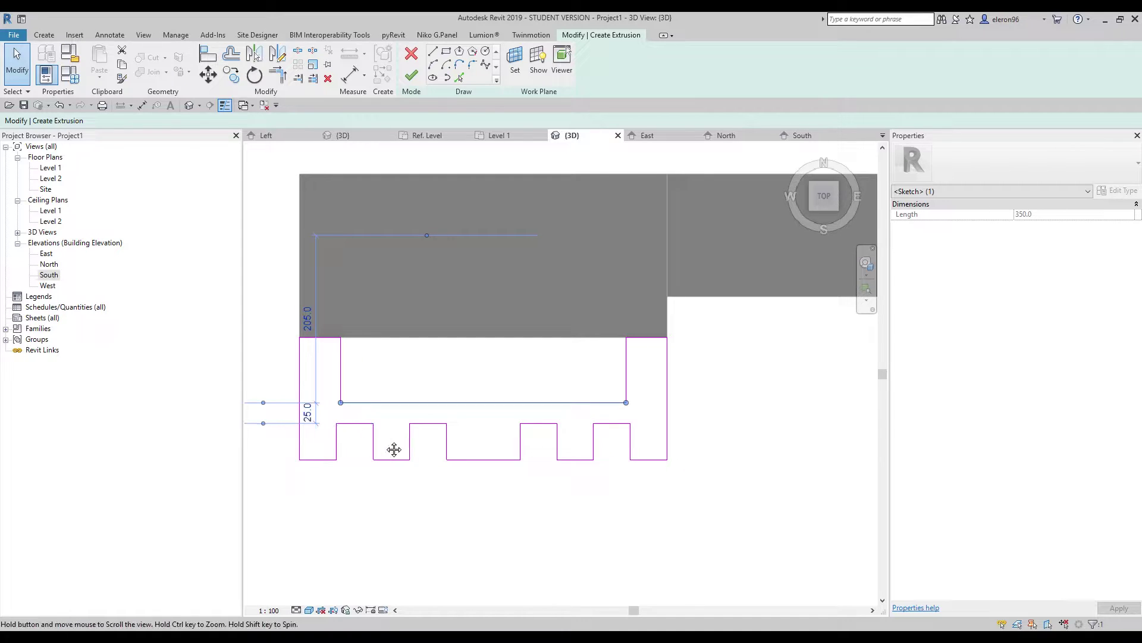
{"action": "left_click", "coordinate": [342, 412]}
{"action": "type", "text": "50"}
{"action": "key", "text": "Return"}
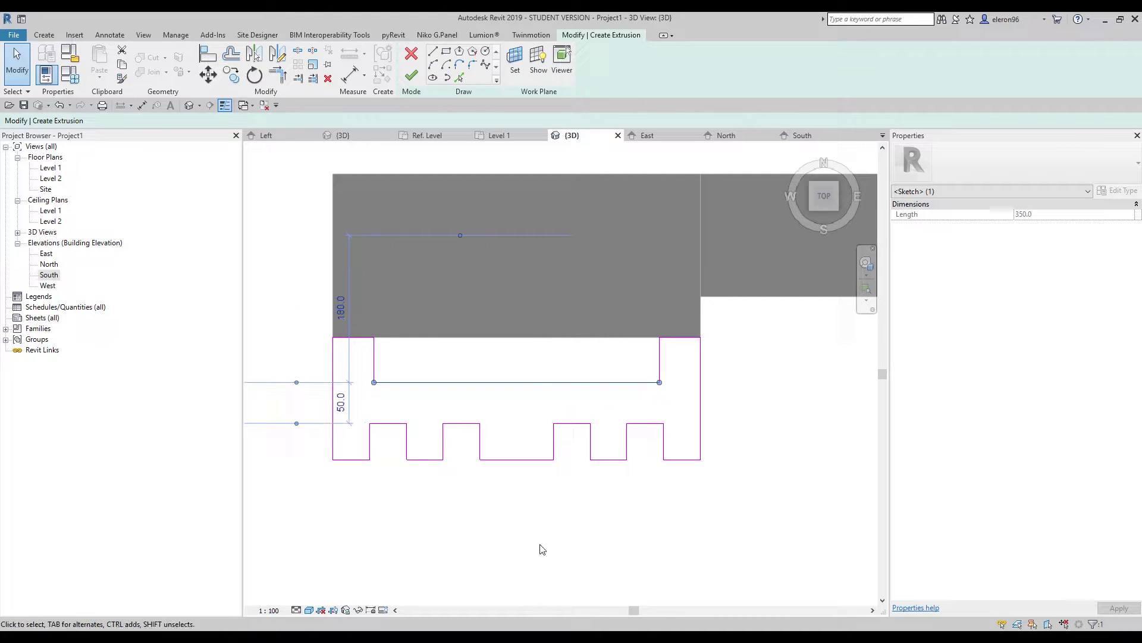
{"action": "left_click", "coordinate": [541, 543]}
Step: Try to finish the extrusion sketch
{"action": "scroll", "coordinate": [556, 479], "scroll_direction": "down", "scroll_amount": 3}
{"action": "left_click", "coordinate": [410, 80]}
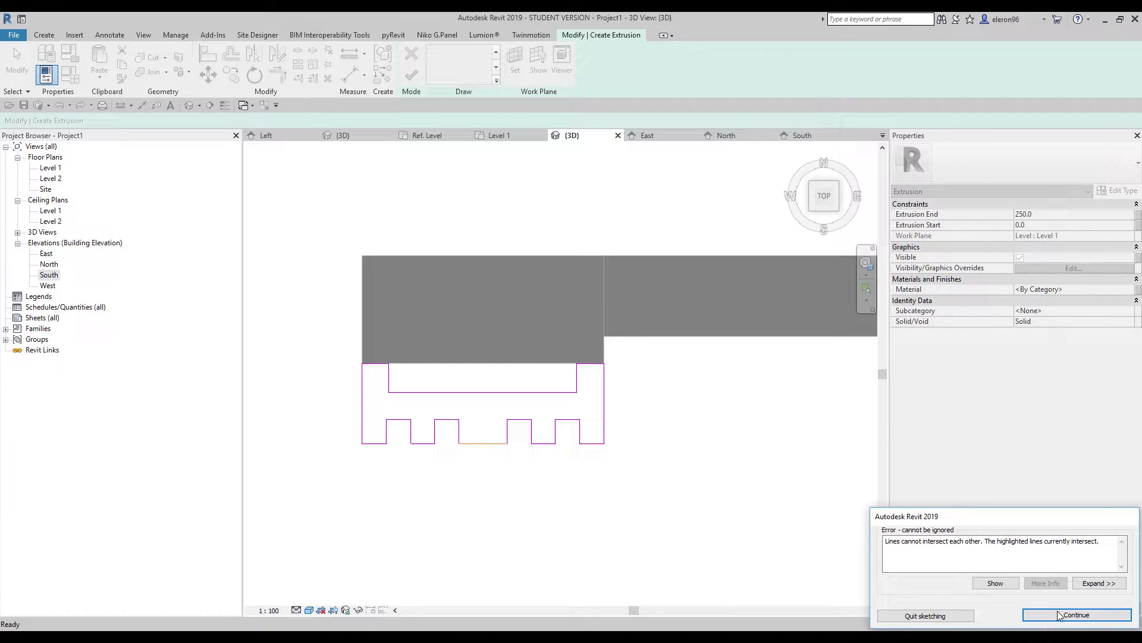
{"action": "left_click", "coordinate": [1059, 614]}
Step: Replace the south edge segment between the two middle notches with a new line and try finishing the sketch again
{"action": "left_click", "coordinate": [479, 443]}
{"action": "key", "text": "Delete"}
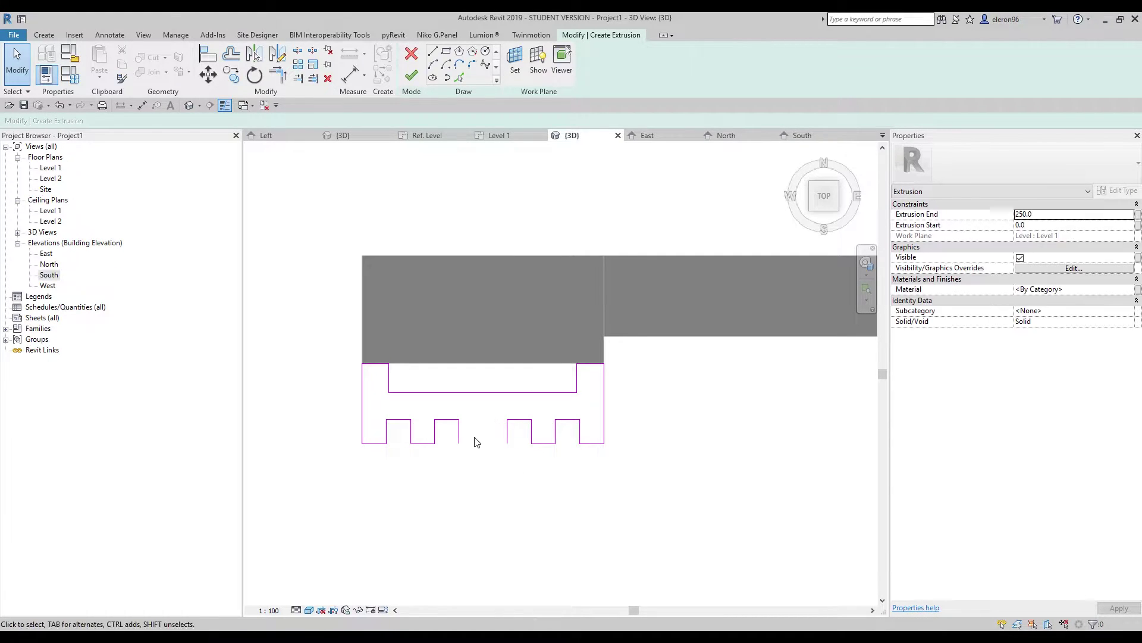
{"action": "scroll", "coordinate": [483, 429], "scroll_direction": "up", "scroll_amount": 2}
{"action": "left_click", "coordinate": [432, 52]}
{"action": "left_click", "coordinate": [441, 455]}
{"action": "left_click", "coordinate": [525, 455]}
{"action": "key", "text": "Escape"}
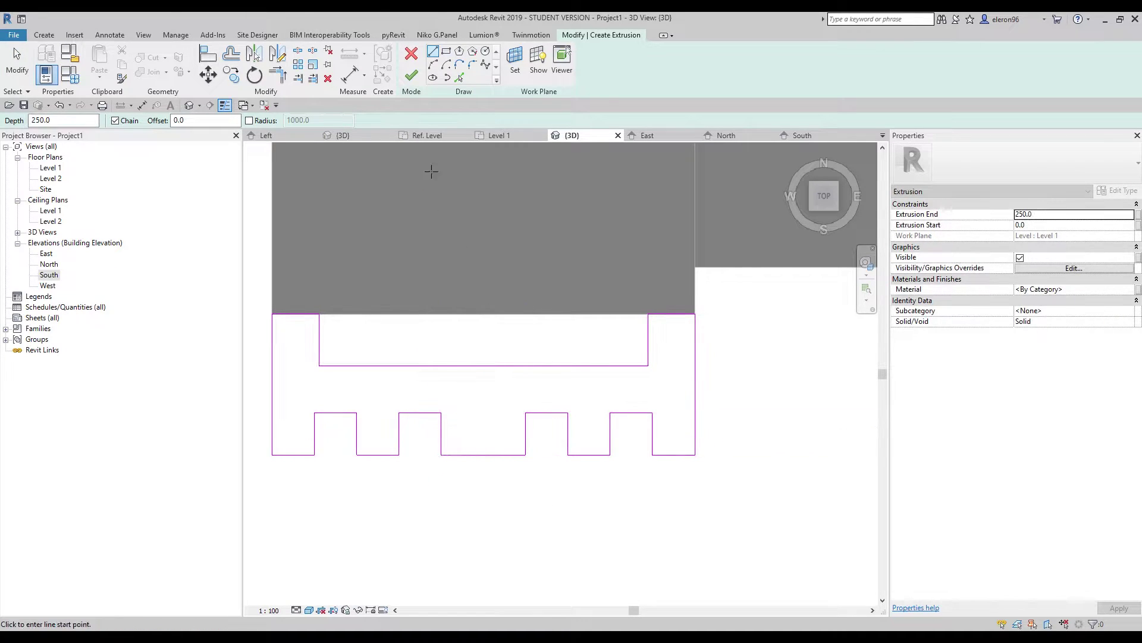
{"action": "key", "text": "Escape"}
{"action": "left_click", "coordinate": [410, 77]}
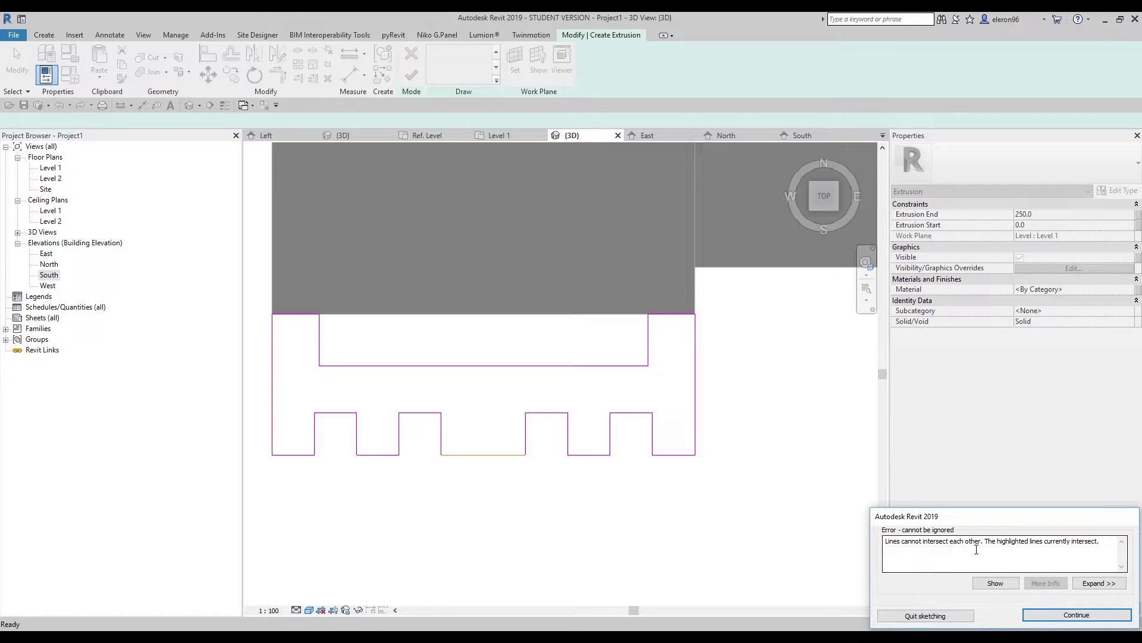
{"action": "left_click", "coordinate": [1063, 616]}
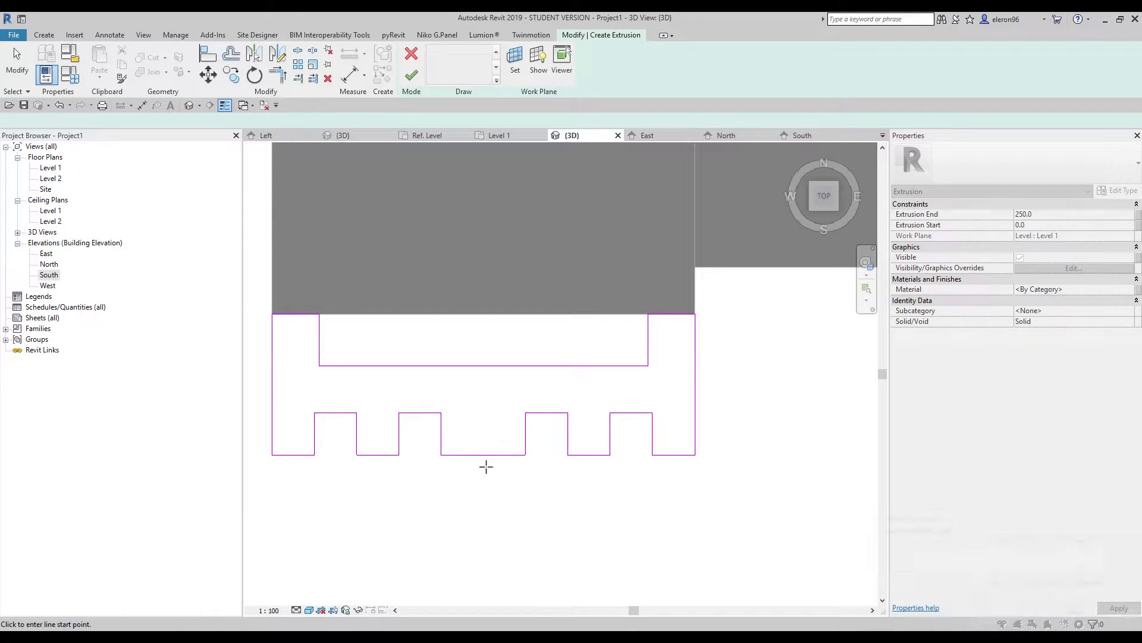
Step: Delete the middle segment of the south edge and the two notch sides that adjoin it
{"action": "left_click_drag", "start_coordinate": [407, 441], "coordinate": [562, 505]}
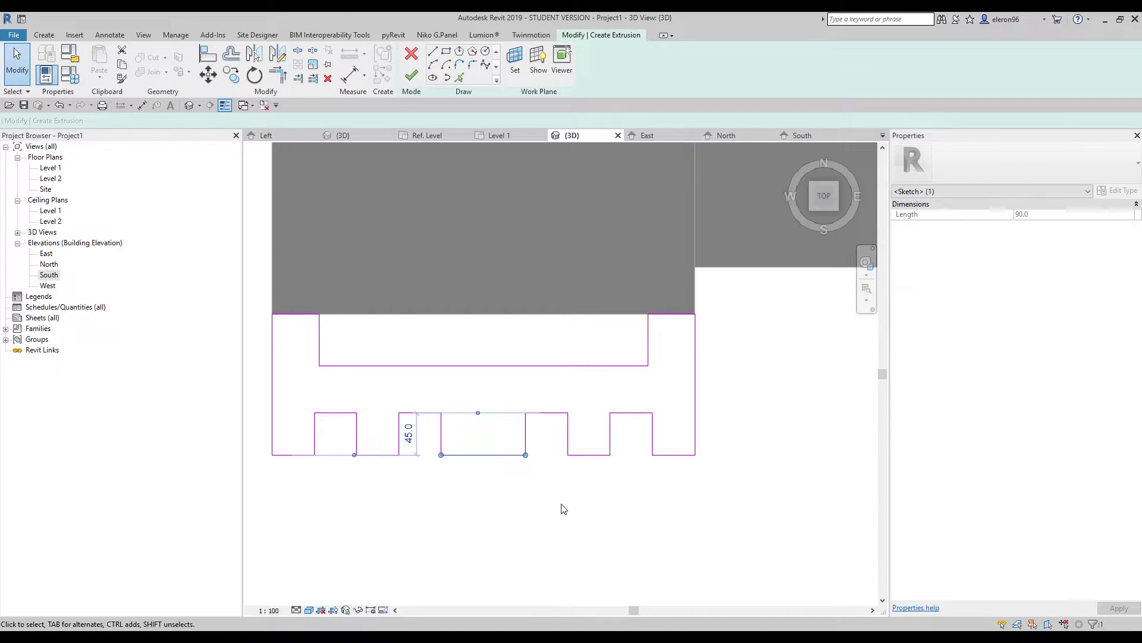
{"action": "mouse_move", "coordinate": [367, 427]}
{"action": "left_mouse_down"}
{"action": "mouse_move", "coordinate": [523, 512]}
{"action": "mouse_move", "coordinate": [619, 529]}
{"action": "mouse_move", "coordinate": [600, 522]}
{"action": "left_mouse_up"}
{"action": "key", "text": "Delete"}
{"action": "key", "text": "ctrl+z"}
{"action": "key", "text": "Delete"}
{"action": "left_click_drag", "start_coordinate": [468, 439], "coordinate": [443, 467]}
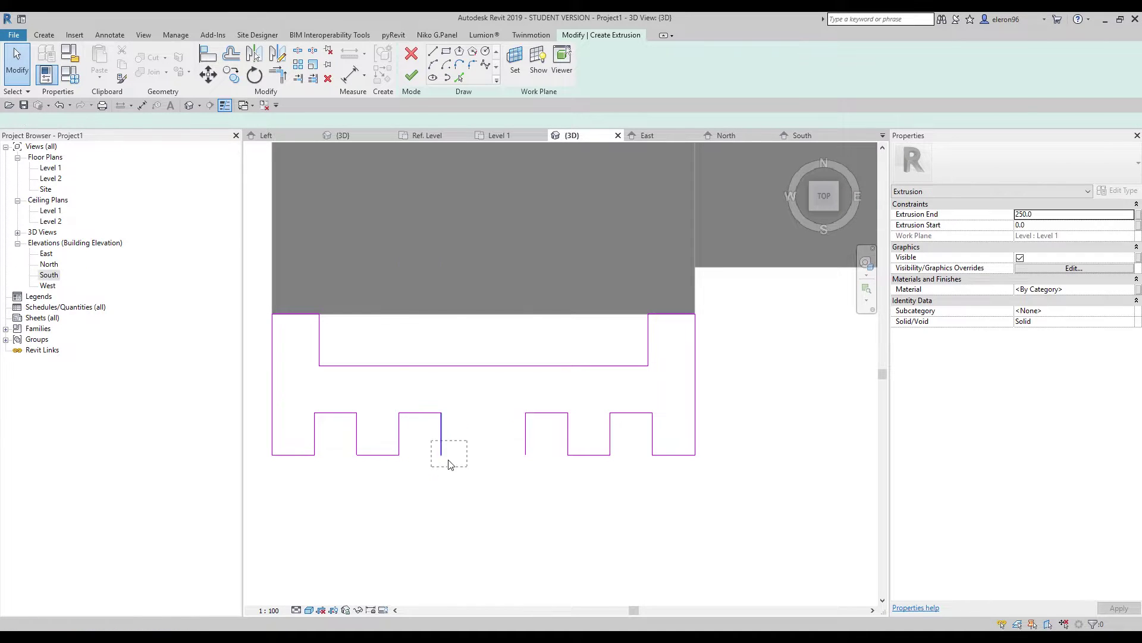
{"action": "left_click", "coordinate": [526, 437]}
{"action": "key", "text": "Delete"}
{"action": "left_click_drag", "start_coordinate": [404, 387], "coordinate": [559, 518]}
Step: Redraw the two 45 mm inner notch sides and the 90 mm south edge segment joining them to close the outline
{"action": "left_click", "coordinate": [432, 51]}
{"action": "left_click", "coordinate": [441, 413]}
{"action": "left_click", "coordinate": [441, 455]}
{"action": "key", "text": "Escape"}
{"action": "left_click", "coordinate": [526, 412]}
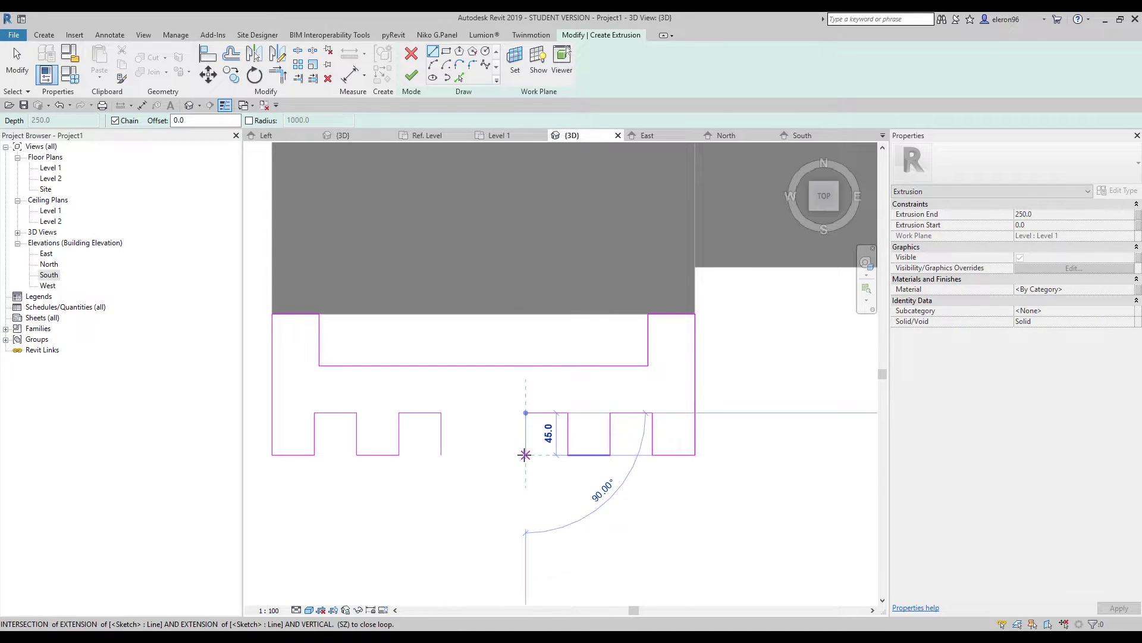
{"action": "left_click", "coordinate": [526, 455]}
{"action": "left_click", "coordinate": [441, 455]}
{"action": "key", "text": "Escape"}
{"action": "key", "text": "Escape"}
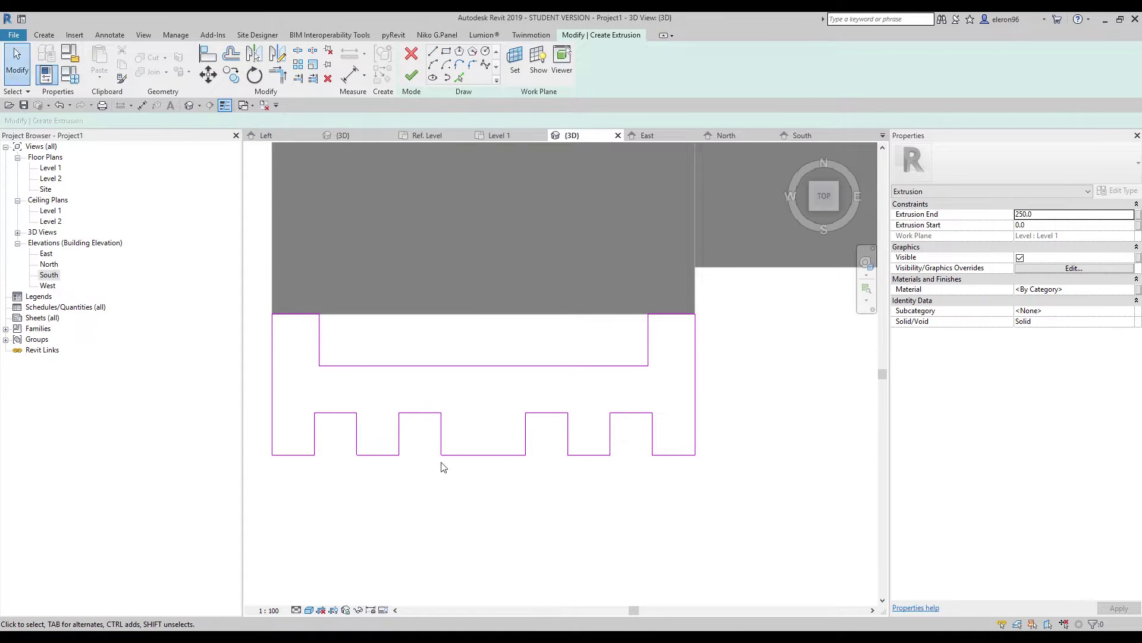
Step: Finish the sketch to create the notched extrusion against the wall's south face
{"action": "scroll", "coordinate": [441, 457], "scroll_direction": "up", "scroll_amount": 6}
{"action": "scroll", "coordinate": [443, 455], "scroll_direction": "down", "scroll_amount": 3}
{"action": "left_click", "coordinate": [415, 76]}
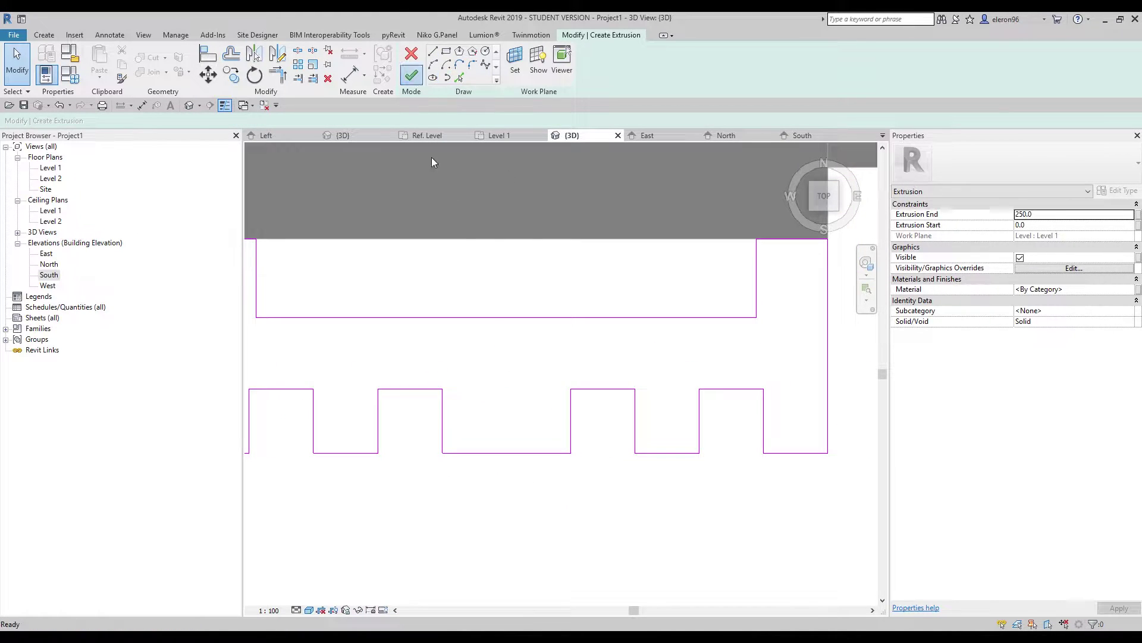
{"action": "scroll", "coordinate": [536, 377], "scroll_direction": "down", "scroll_amount": 3}
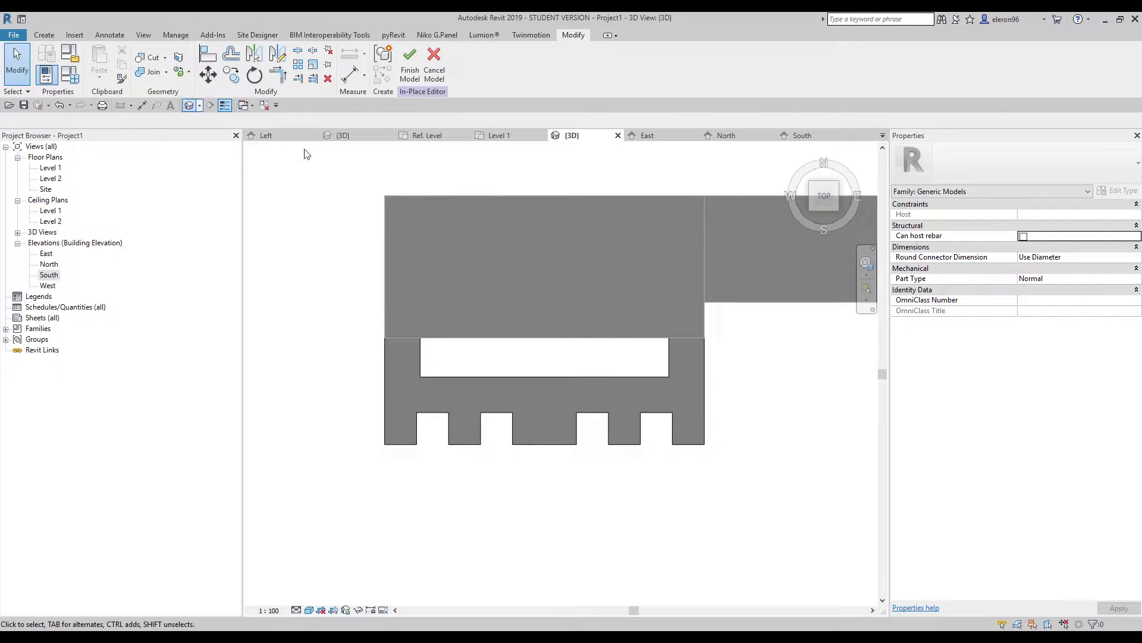
Step: Align the notched extrusion's top face with the top of the wall and finish the in-place model
{"action": "left_click", "coordinate": [812, 210]}
{"action": "scroll", "coordinate": [564, 375], "scroll_direction": "up", "scroll_amount": 5}
{"action": "scroll", "coordinate": [527, 385], "scroll_direction": "up", "scroll_amount": 5}
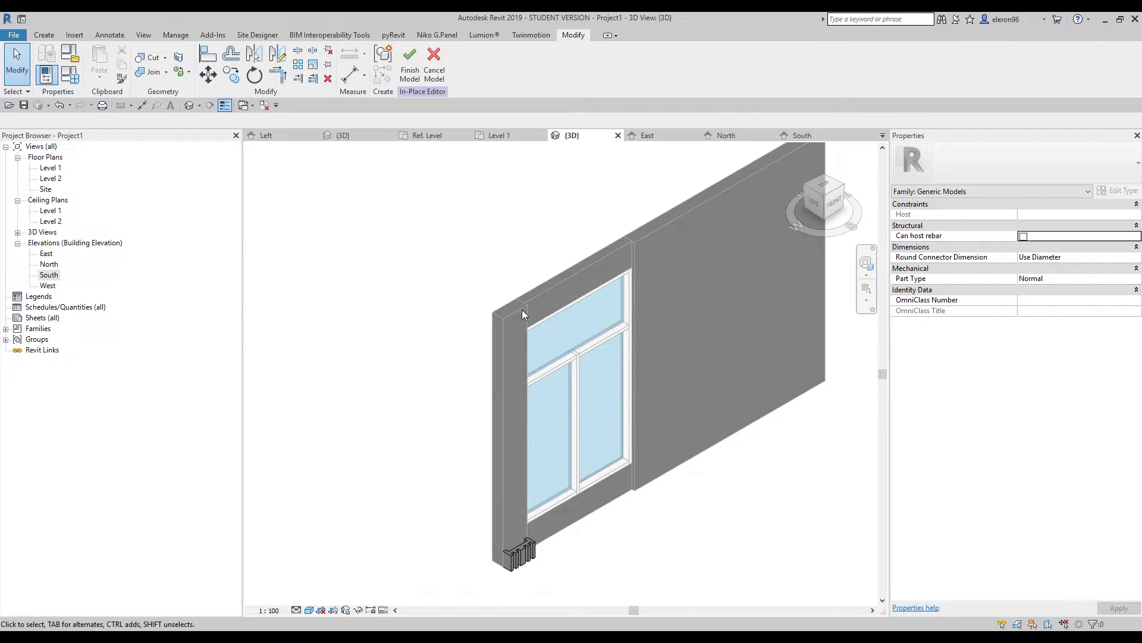
{"action": "left_click", "coordinate": [519, 552]}
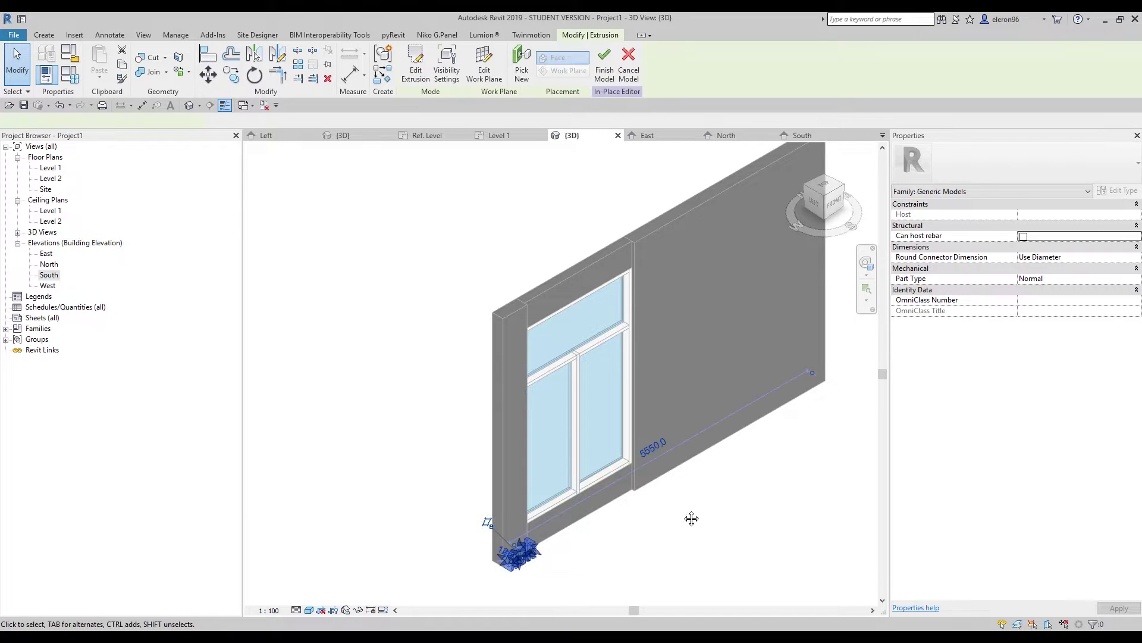
{"action": "middle_click_drag", "start_coordinate": [681, 527], "coordinate": [688, 480]}
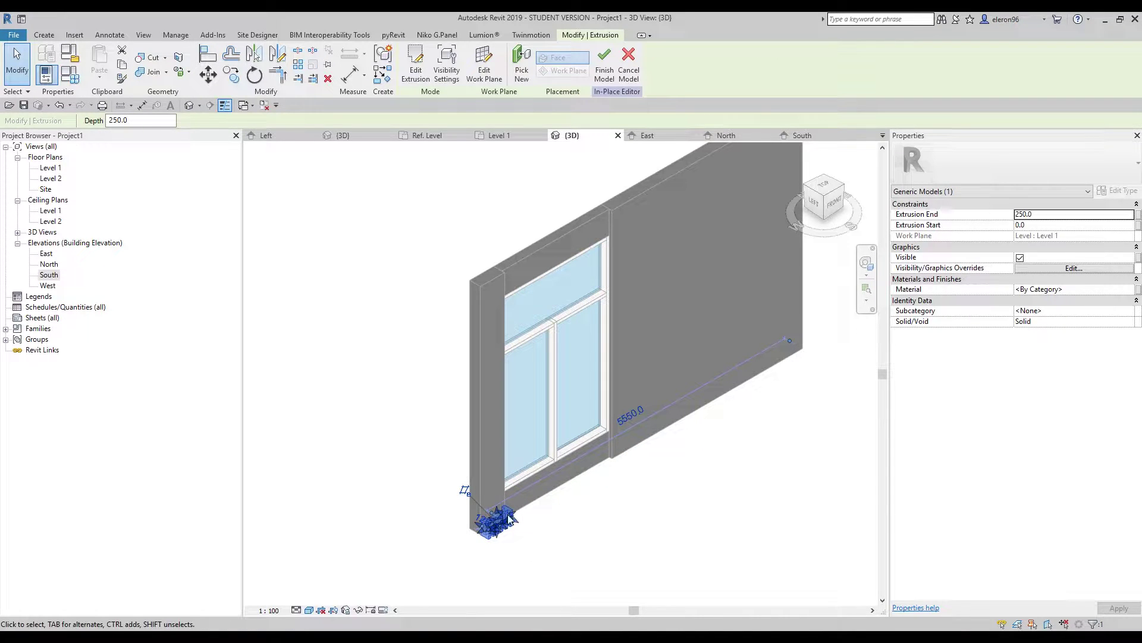
{"action": "left_click", "coordinate": [641, 502]}
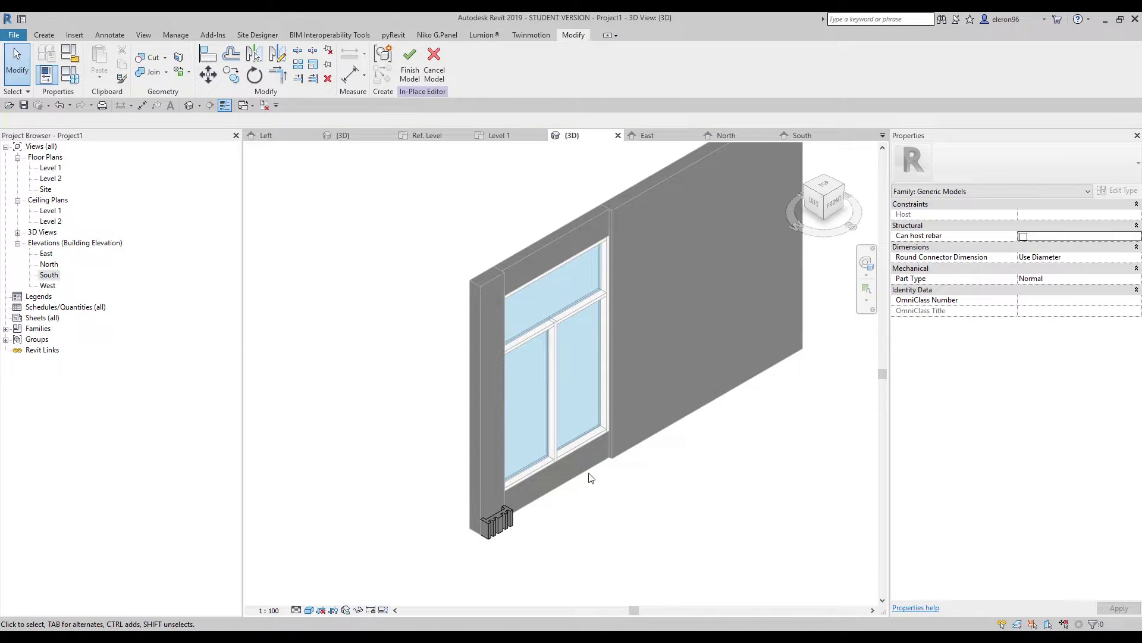
{"action": "left_click", "coordinate": [209, 54]}
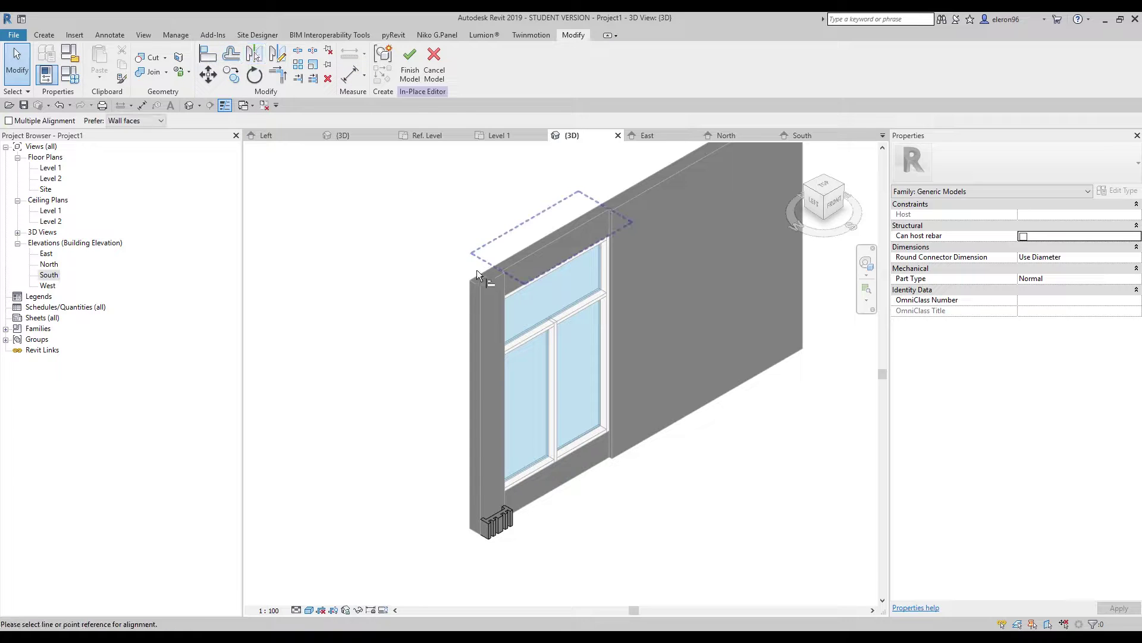
{"action": "left_click", "coordinate": [481, 277]}
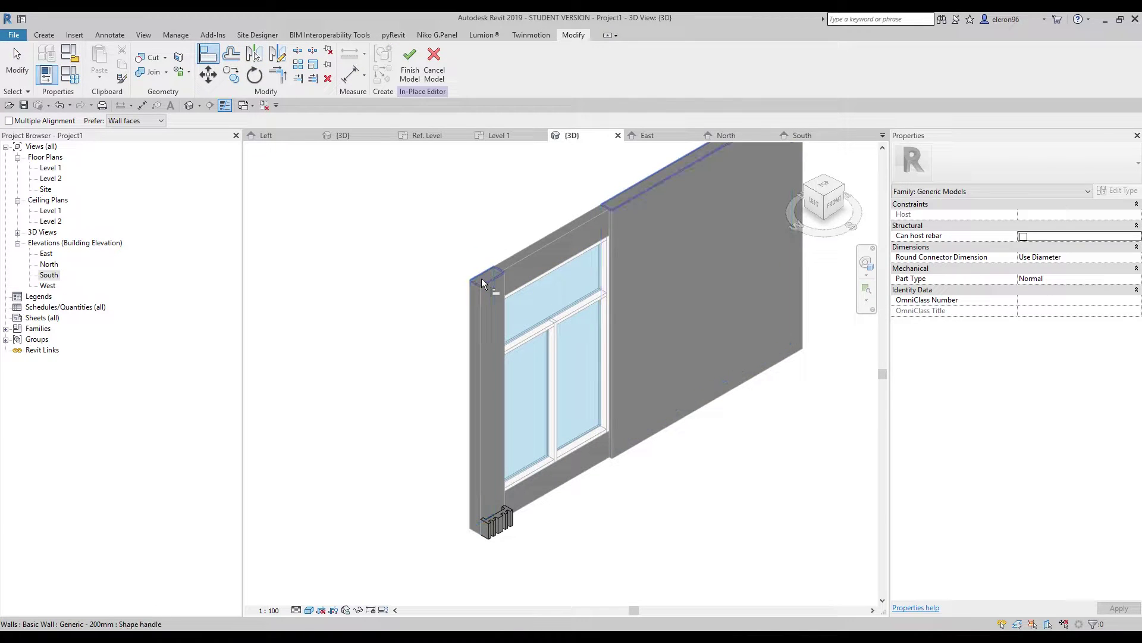
{"action": "left_click", "coordinate": [509, 509]}
{"action": "left_click", "coordinate": [434, 65]}
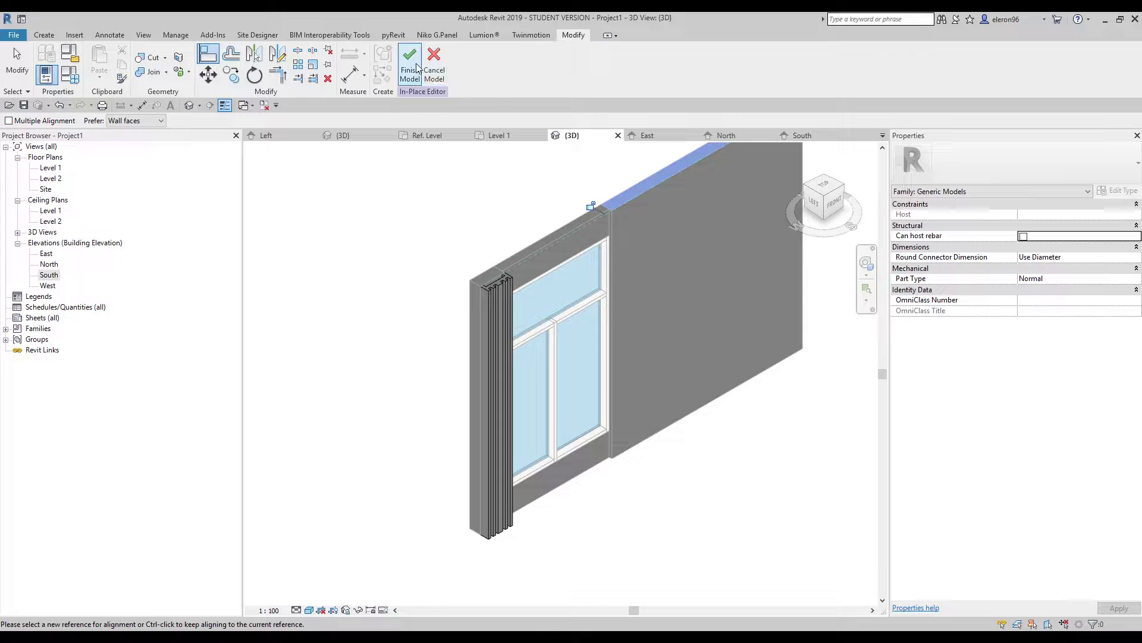
Step: Inspect the full-height notched profile from the front in 3D and return to the Level 1 floor plan
{"action": "scroll", "coordinate": [581, 428], "scroll_direction": "down", "scroll_amount": 3}
{"action": "middle_click_drag", "start_coordinate": [580, 428], "coordinate": [547, 369], "text": "shift"}
{"action": "scroll", "coordinate": [534, 261], "scroll_direction": "up", "scroll_amount": 4}
{"action": "middle_click_drag", "start_coordinate": [408, 383], "coordinate": [355, 350], "text": "shift"}
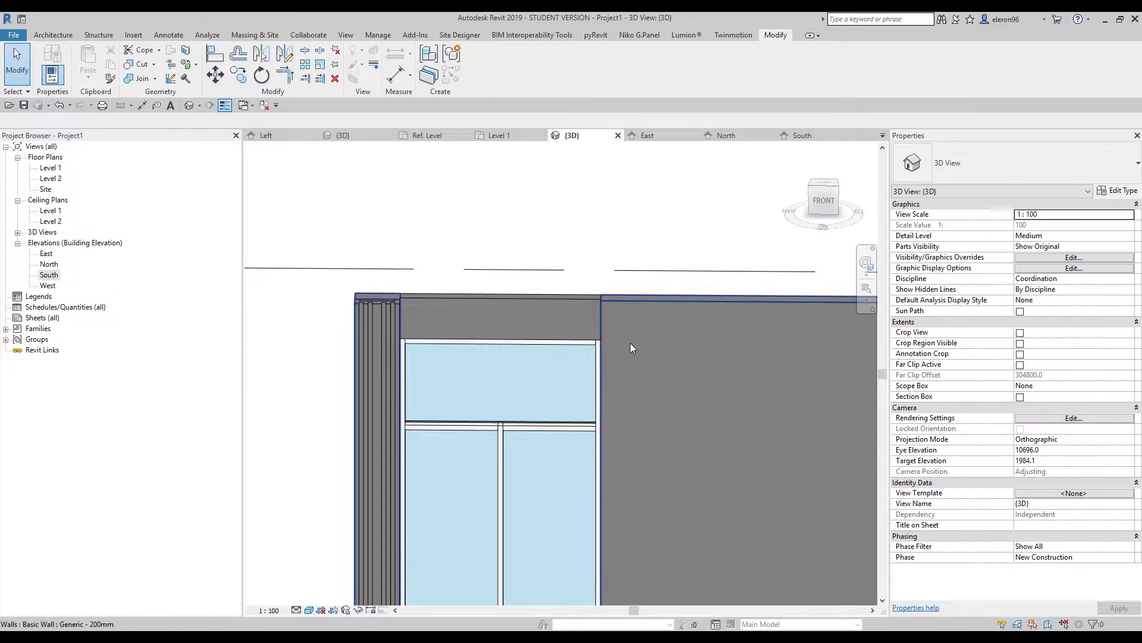
{"action": "double_click", "coordinate": [51, 168]}
{"action": "scroll", "coordinate": [337, 334], "scroll_direction": "up", "scroll_amount": 3}
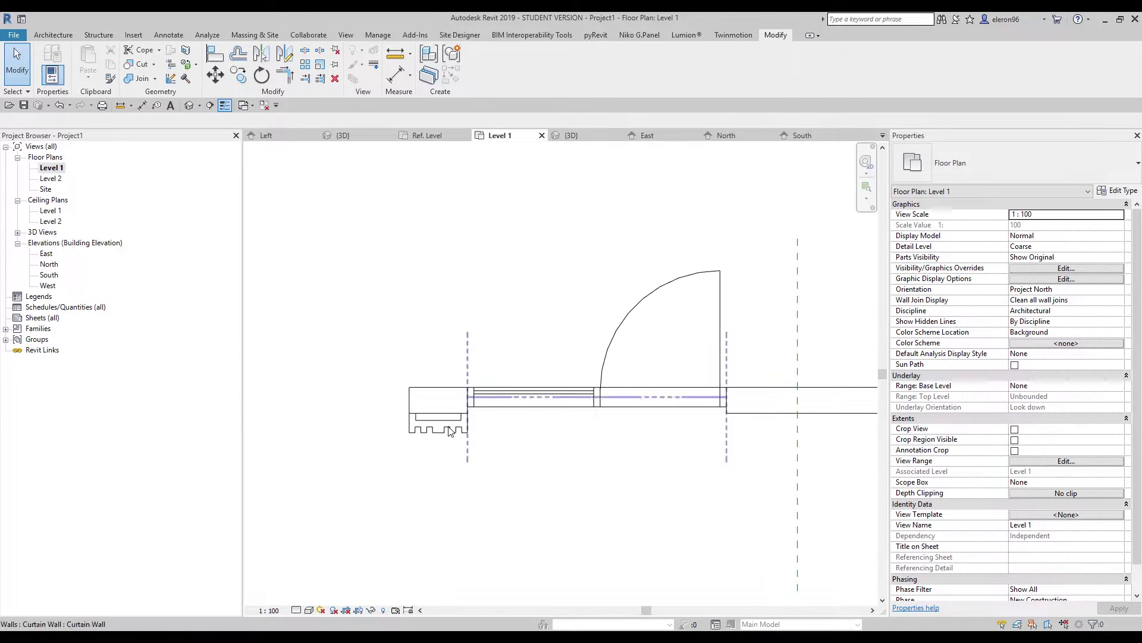
Step: Copy the notched profile from the west pier's corner to the wall corner on the east side of the curtain wall opening
{"action": "left_click", "coordinate": [434, 437]}
{"action": "scroll", "coordinate": [420, 410], "scroll_direction": "up", "scroll_amount": 2}
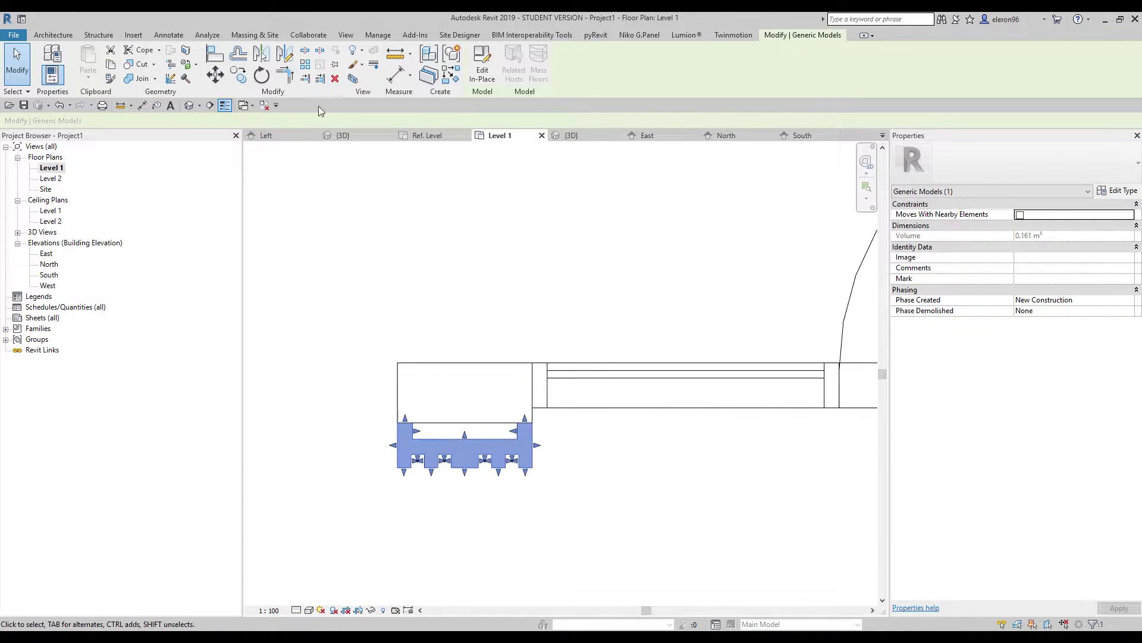
{"action": "left_click", "coordinate": [240, 75]}
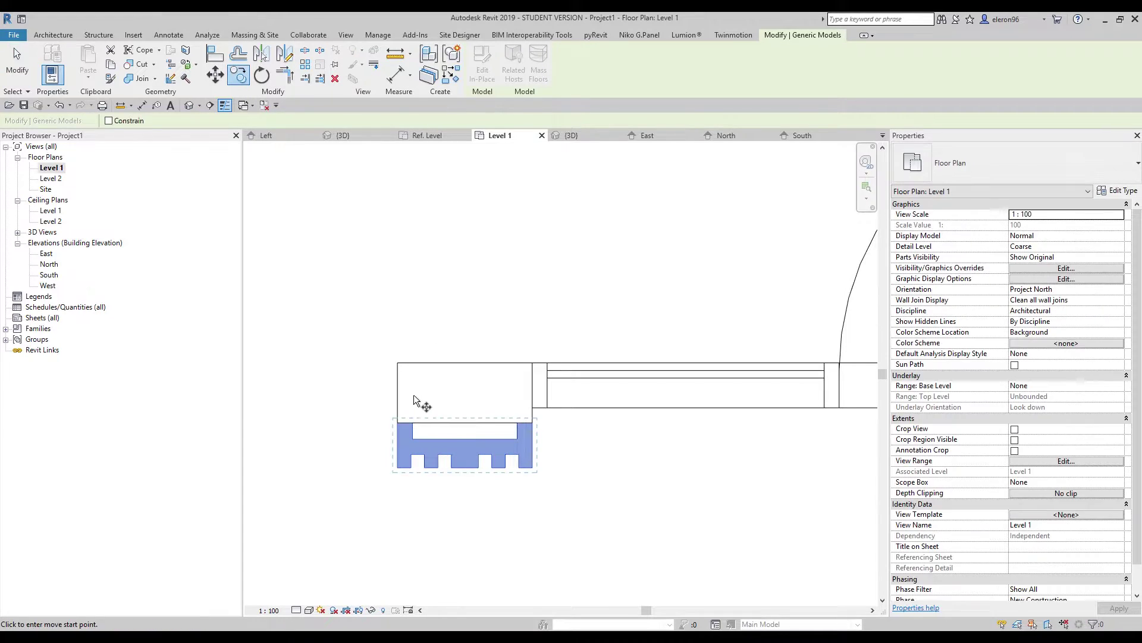
{"action": "left_click", "coordinate": [401, 419]}
{"action": "middle_click_drag", "start_coordinate": [594, 423], "coordinate": [189, 405]}
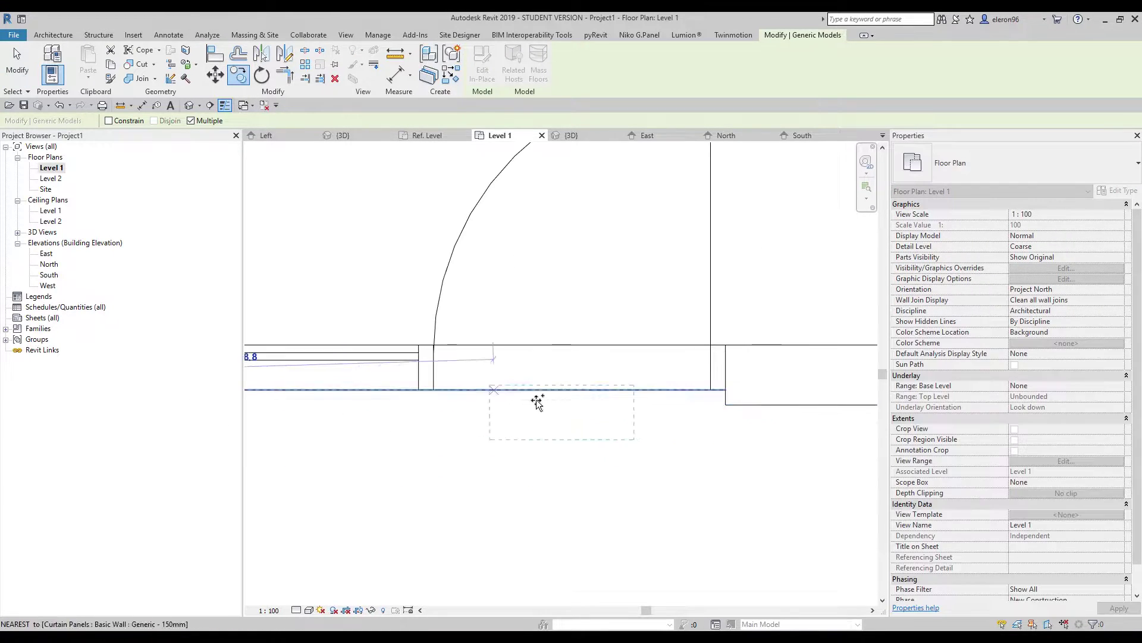
{"action": "left_click", "coordinate": [725, 406]}
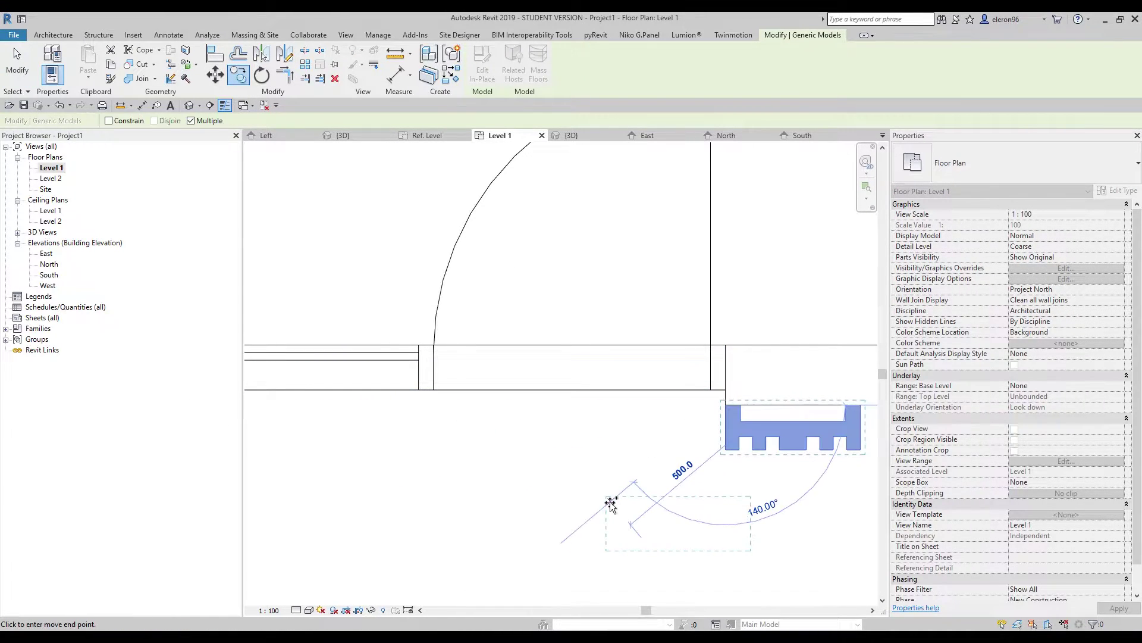
{"action": "key", "text": "Escape"}
{"action": "scroll", "coordinate": [607, 391], "scroll_direction": "up", "scroll_amount": 2}
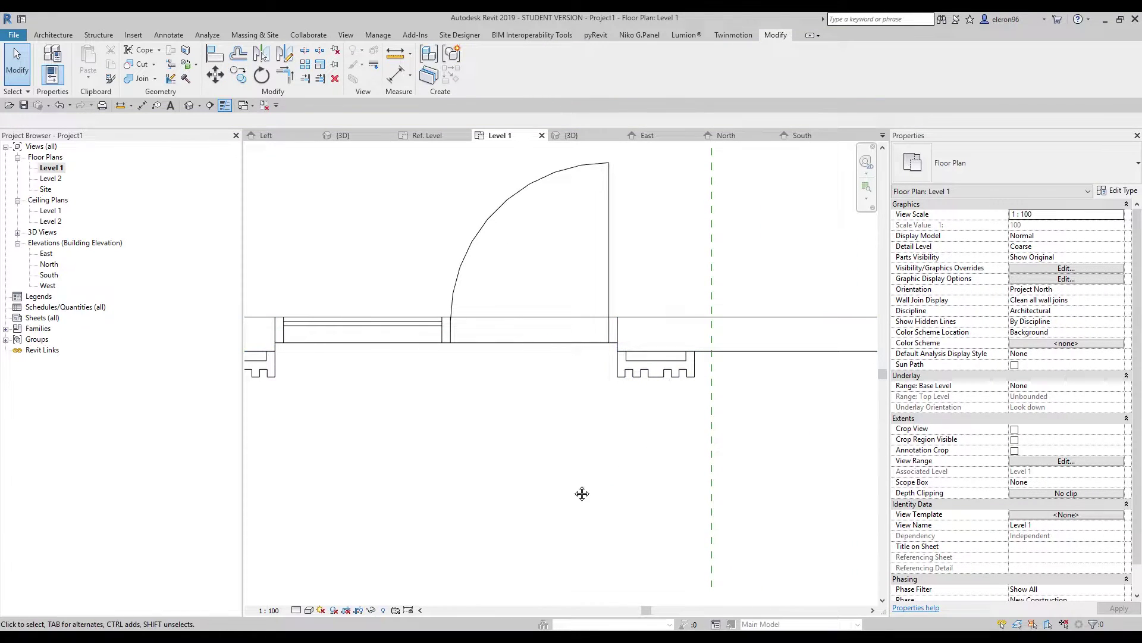
{"action": "middle_click_drag", "start_coordinate": [573, 483], "coordinate": [655, 441]}
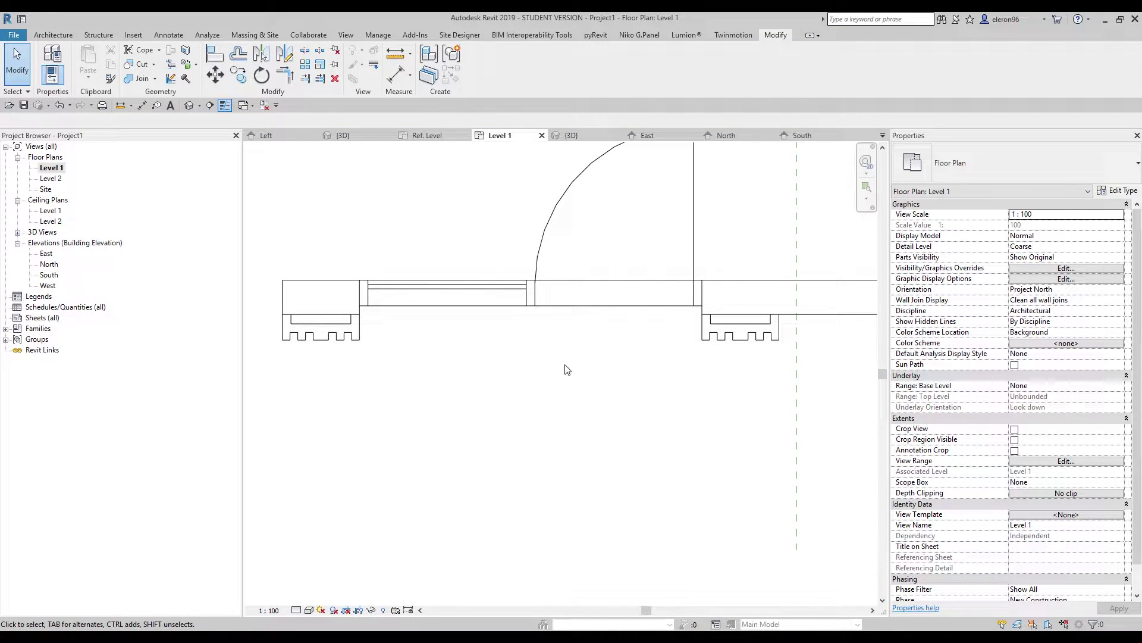
Step: Join the west notched profile's geometry with the basic wall behind it
{"action": "scroll", "coordinate": [559, 363], "scroll_direction": "down", "scroll_amount": 2}
{"action": "scroll", "coordinate": [378, 362], "scroll_direction": "up", "scroll_amount": 4}
{"action": "middle_click_drag", "start_coordinate": [377, 362], "coordinate": [575, 221]}
{"action": "left_click", "coordinate": [138, 79]}
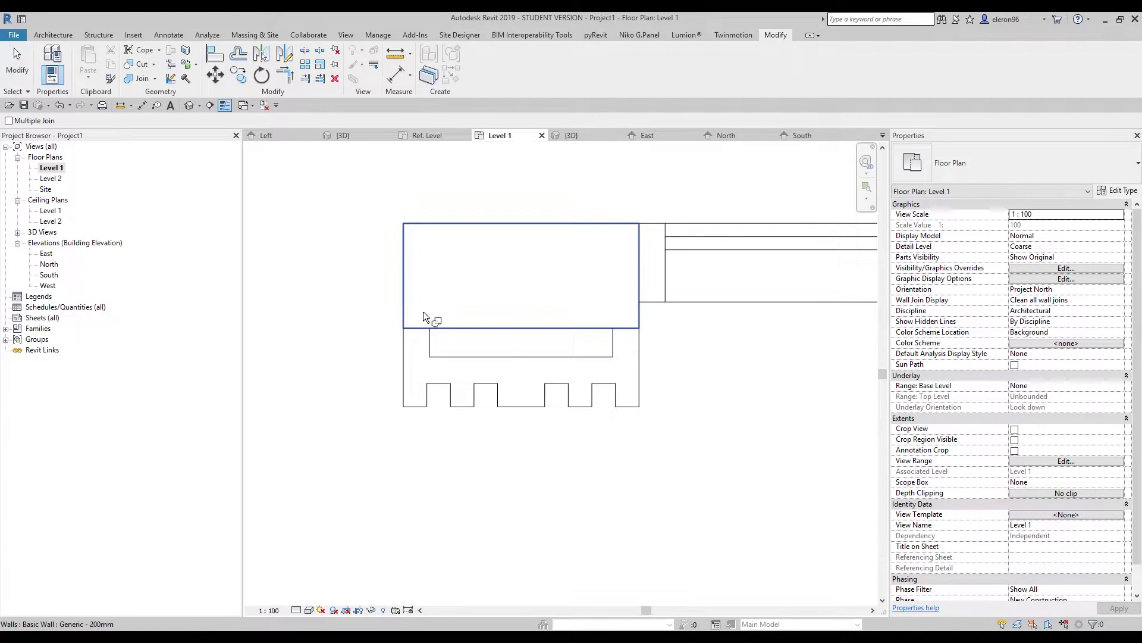
{"action": "left_click", "coordinate": [426, 341]}
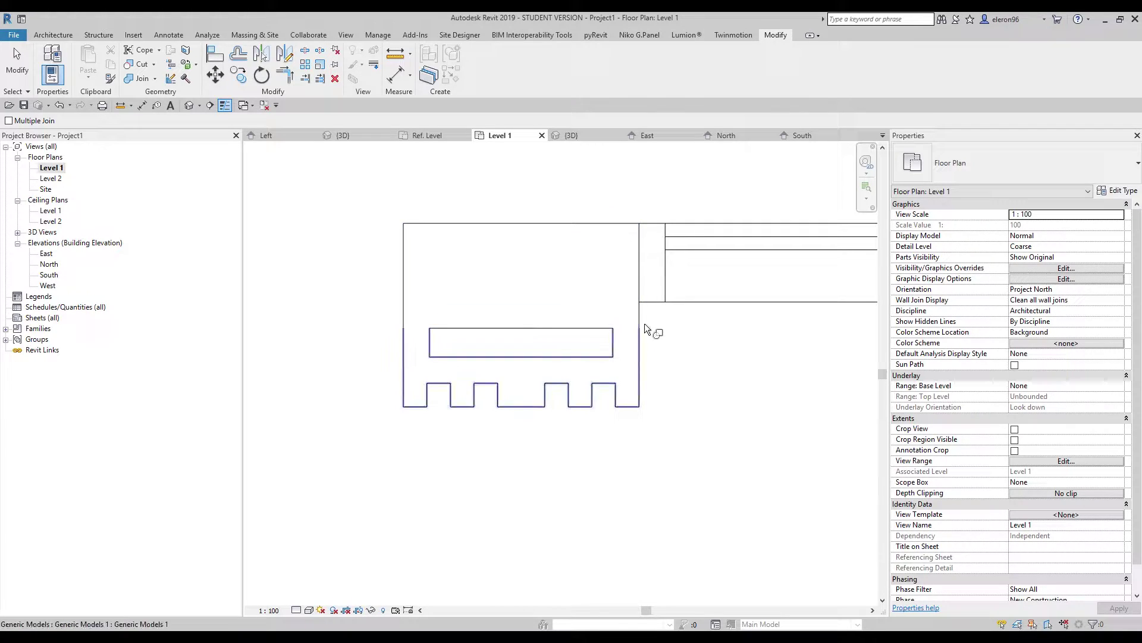
Step: Join the copied notched profile east of the door with the basic wall and end the Join command
{"action": "middle_click_drag", "start_coordinate": [732, 403], "coordinate": [619, 387]}
{"action": "scroll", "coordinate": [618, 387], "scroll_direction": "down", "scroll_amount": 3}
{"action": "scroll", "coordinate": [523, 380], "scroll_direction": "up", "scroll_amount": 3}
{"action": "left_click", "coordinate": [544, 390]}
{"action": "left_click", "coordinate": [556, 441]}
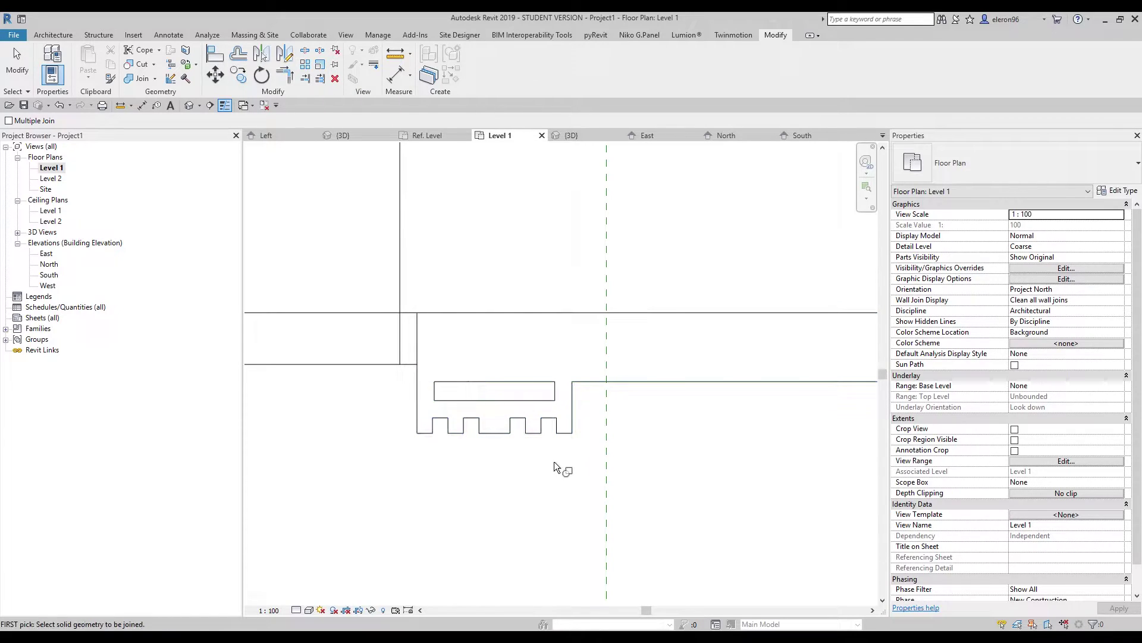
{"action": "key", "text": "Escape"}
Step: Examine the two joined notched profiles and the curtain wall from several angles in the 3D view
{"action": "scroll", "coordinate": [553, 440], "scroll_direction": "down", "scroll_amount": 3}
{"action": "middle_click_drag", "start_coordinate": [480, 481], "coordinate": [505, 446]}
{"action": "scroll", "coordinate": [424, 243], "scroll_direction": "up", "scroll_amount": 2}
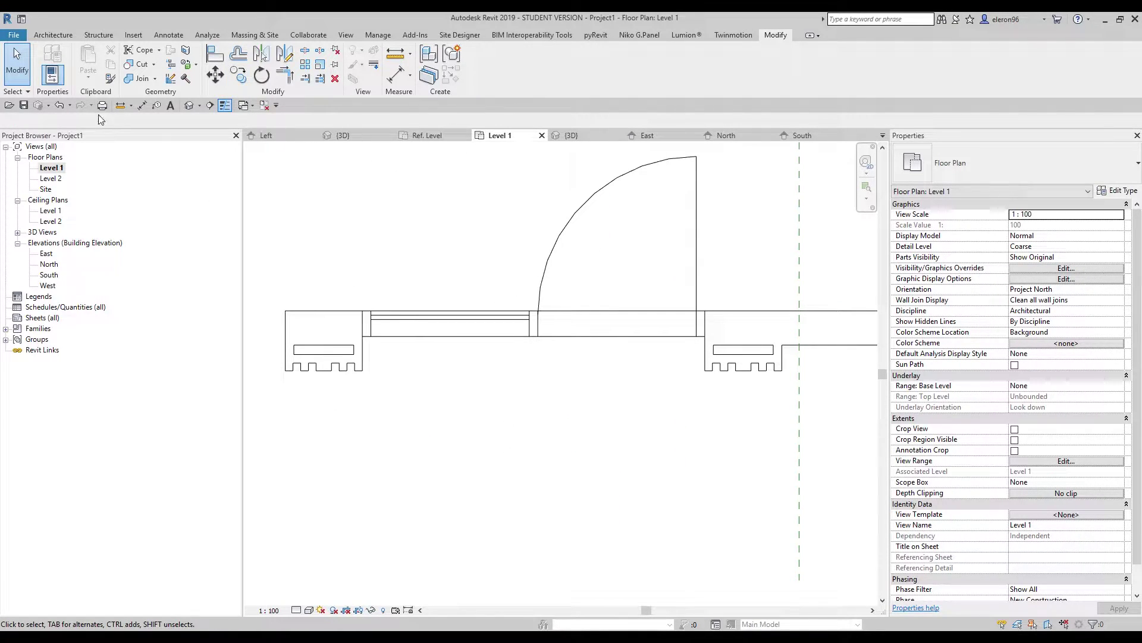
{"action": "left_click", "coordinate": [188, 105]}
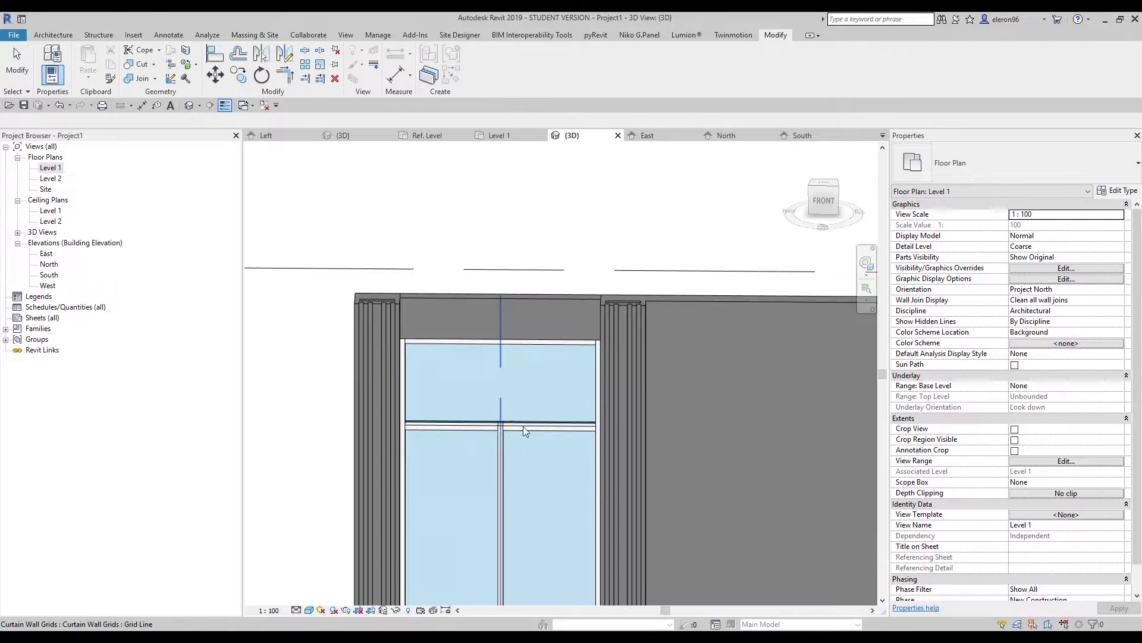
{"action": "middle_click_drag", "start_coordinate": [456, 377], "coordinate": [558, 502], "text": "shift"}
{"action": "scroll", "coordinate": [559, 502], "scroll_direction": "up", "scroll_amount": 5}
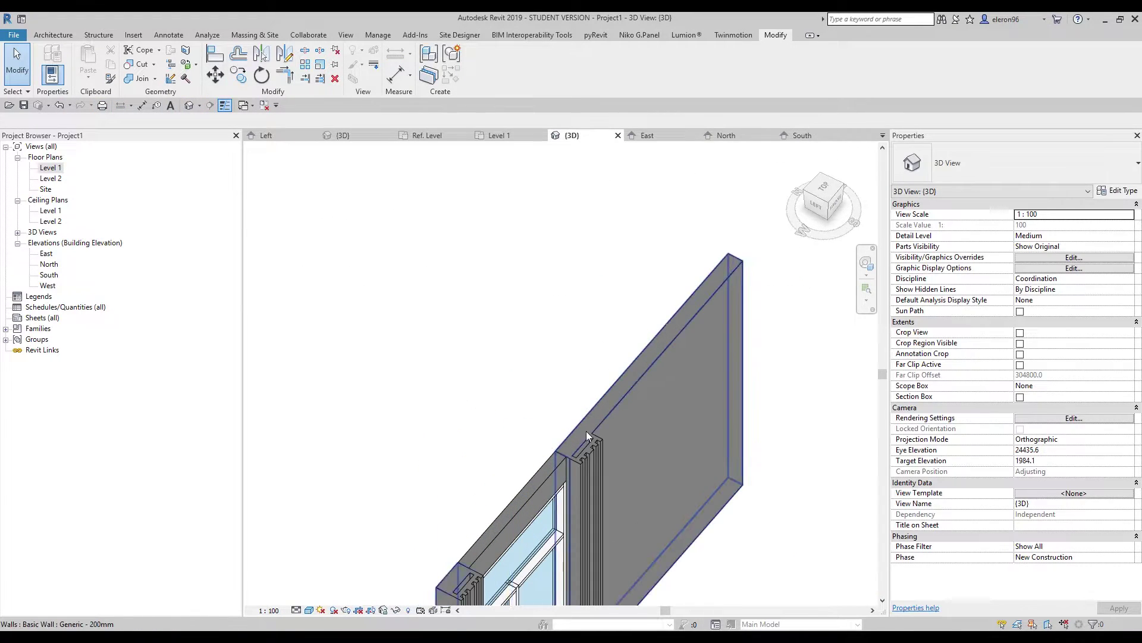
{"action": "middle_click_drag", "start_coordinate": [633, 536], "coordinate": [611, 226]}
{"action": "scroll", "coordinate": [612, 226], "scroll_direction": "down", "scroll_amount": 5}
{"action": "middle_click_drag", "start_coordinate": [676, 369], "coordinate": [554, 401], "text": "shift"}
Step: Mirror a copy of the curtain wall, its door, panels and mullions, and both notched profiles about the wall's central reference plane in Level 1
{"action": "left_click_drag", "start_coordinate": [308, 173], "coordinate": [672, 586]}
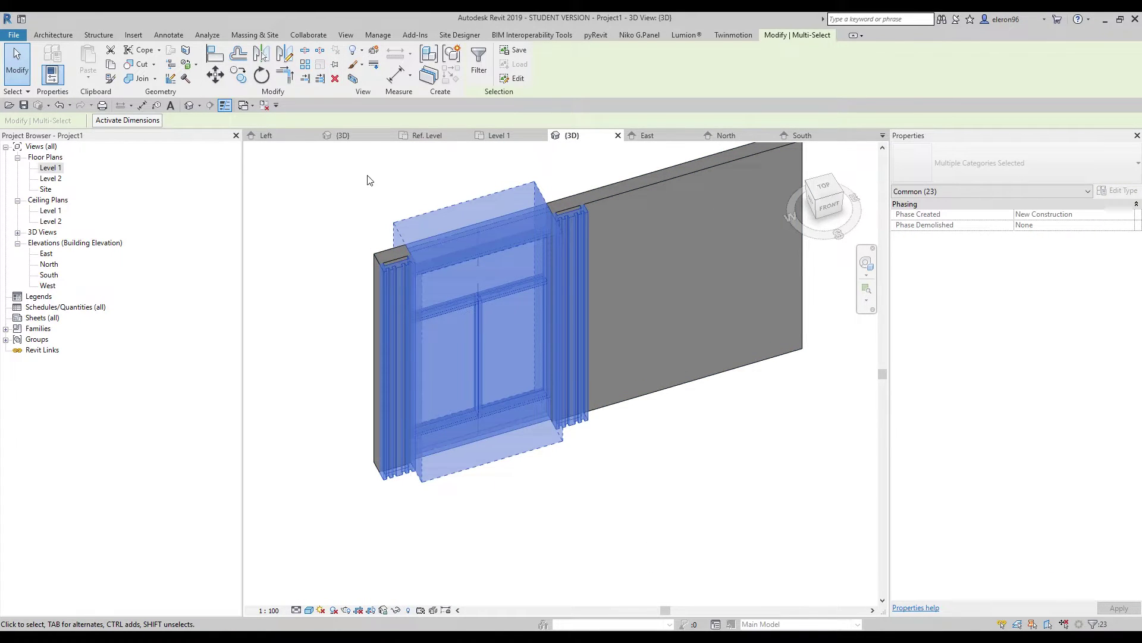
{"action": "double_click", "coordinate": [52, 169]}
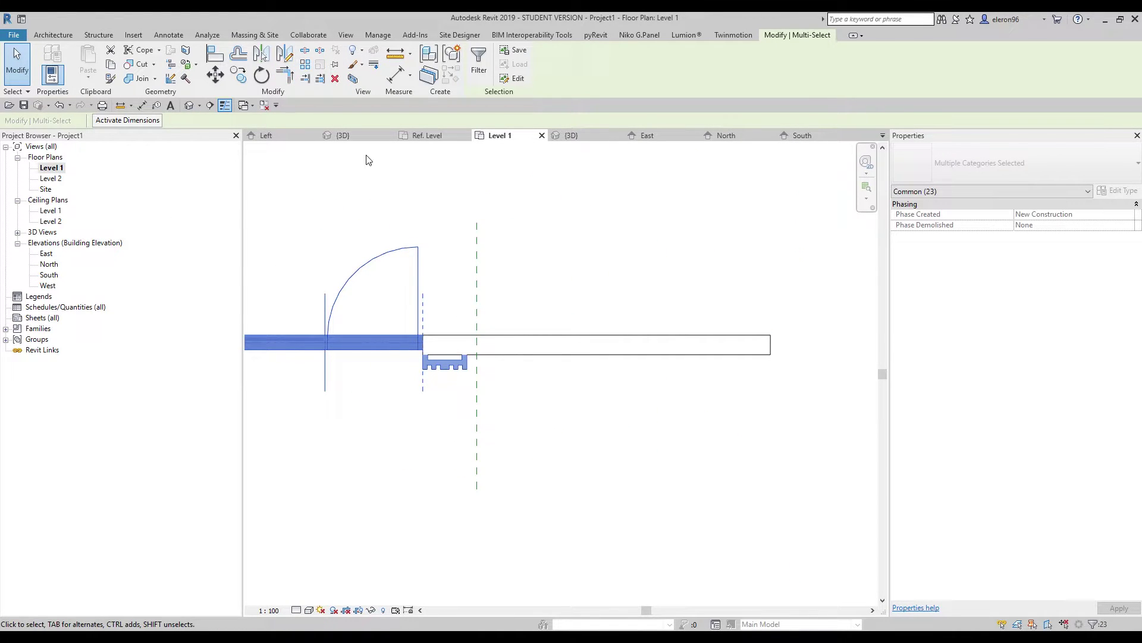
{"action": "left_click", "coordinate": [260, 55]}
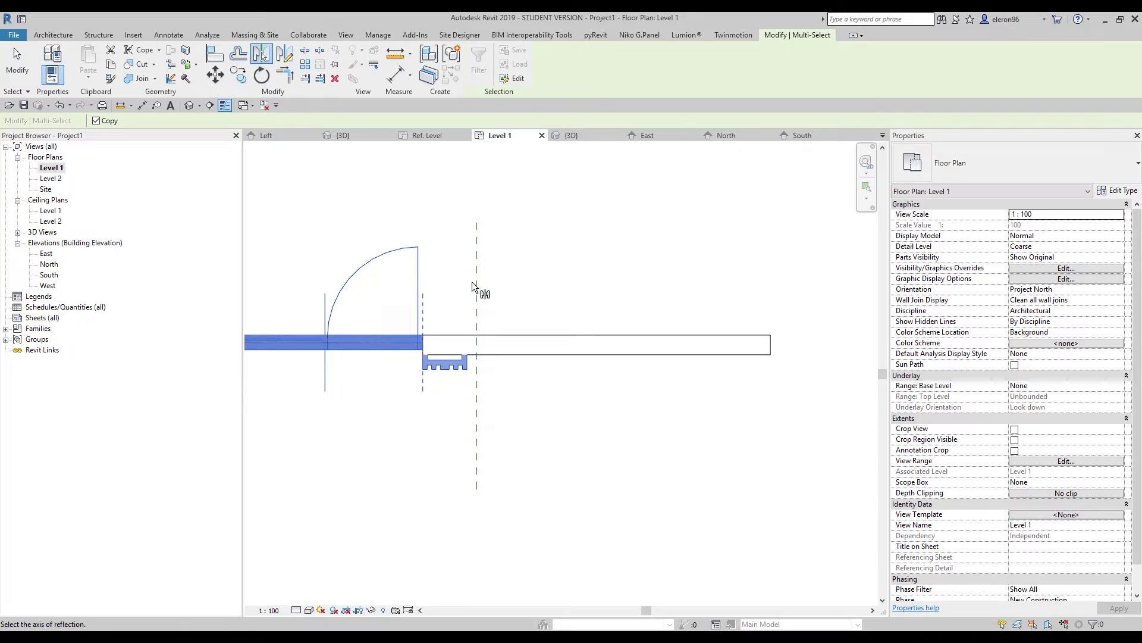
{"action": "left_click", "coordinate": [706, 378]}
{"action": "left_click", "coordinate": [706, 373]}
{"action": "middle_click_drag", "start_coordinate": [621, 380], "coordinate": [738, 375]}
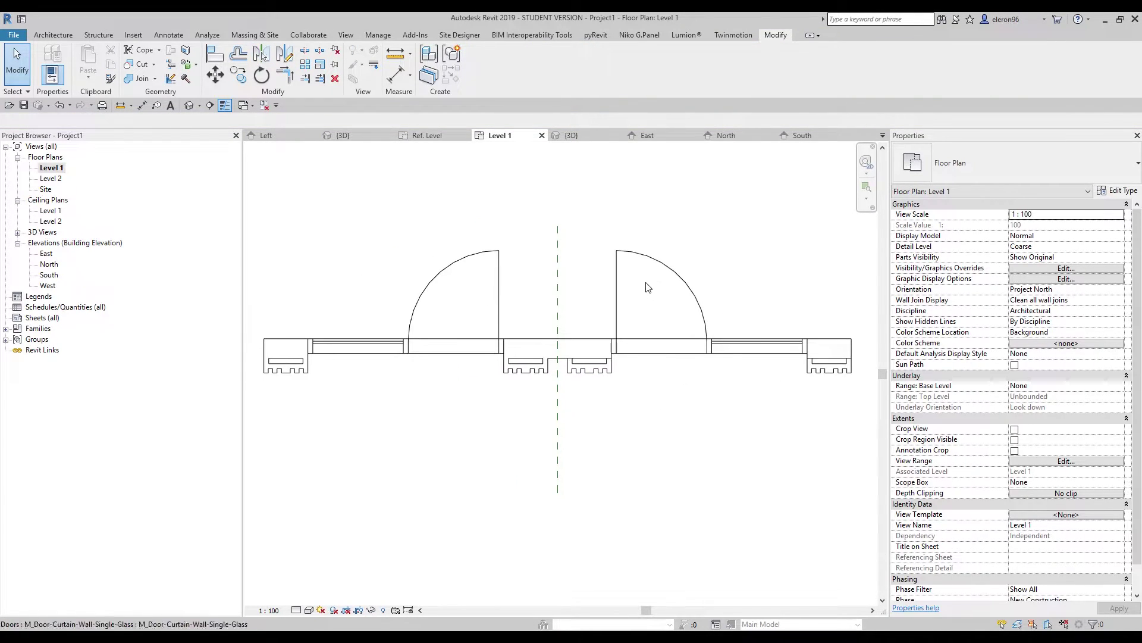
{"action": "middle_click_drag", "start_coordinate": [775, 441], "coordinate": [771, 434]}
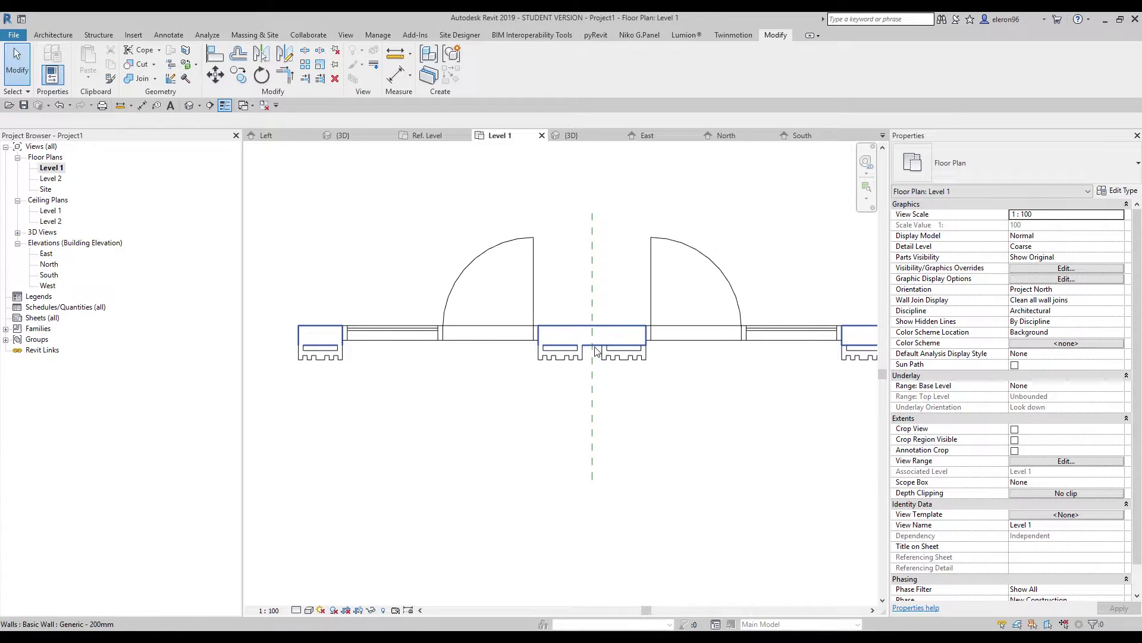
{"action": "scroll", "coordinate": [664, 360], "scroll_direction": "up", "scroll_amount": 2}
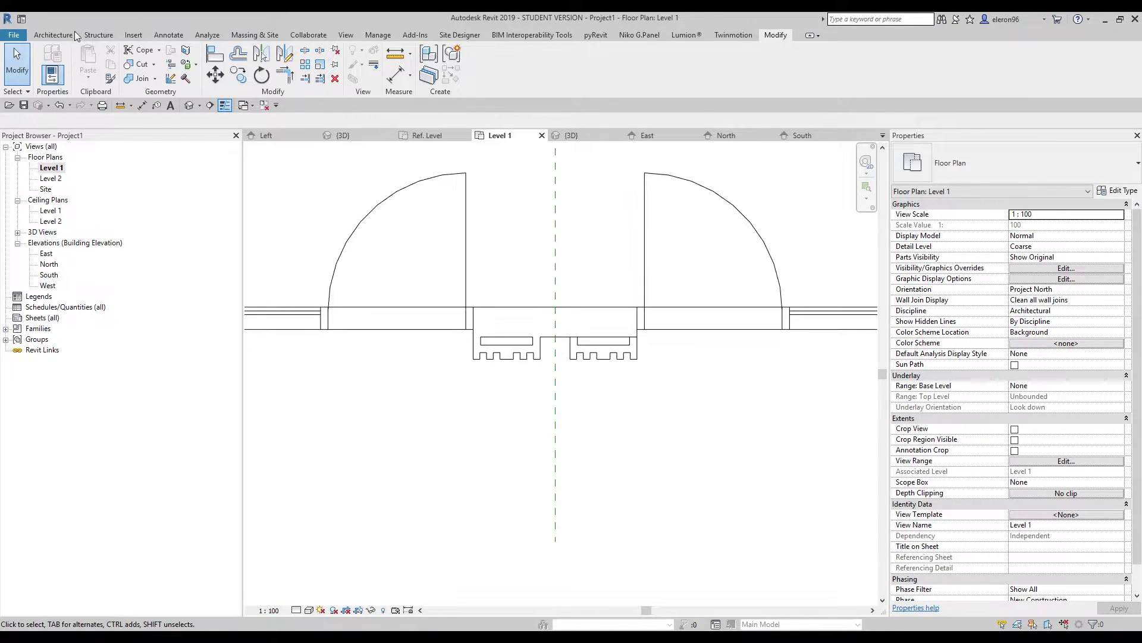
Step: Draw a Generic - 300mm wall about 540 mm long from the middle pilasters outward along the central reference plane
{"action": "left_click", "coordinate": [53, 35]}
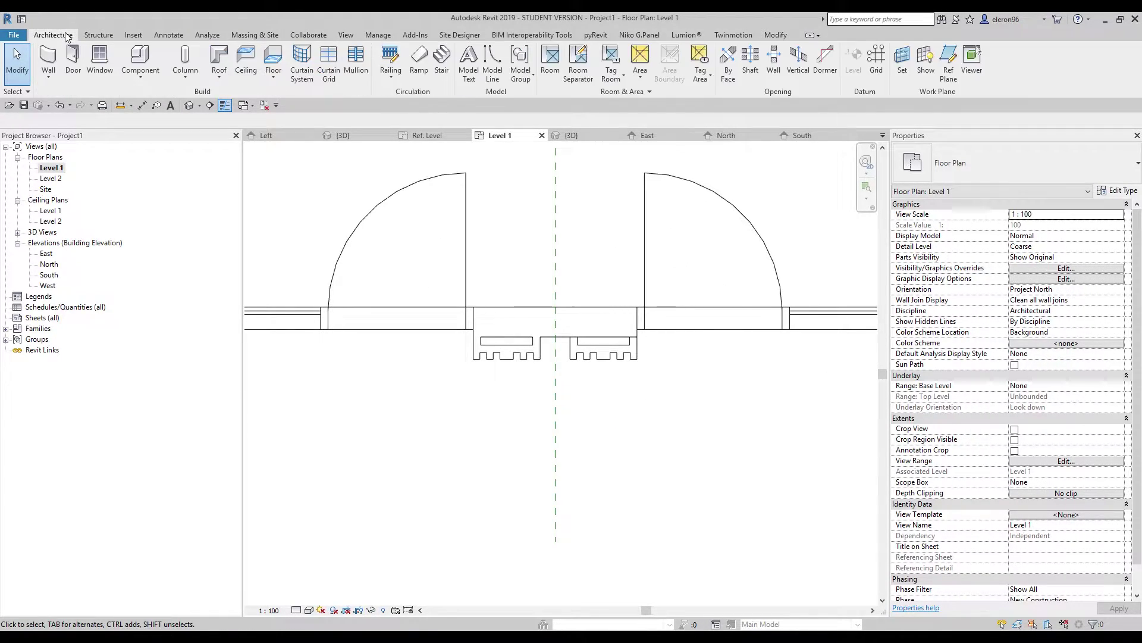
{"action": "left_click", "coordinate": [47, 56]}
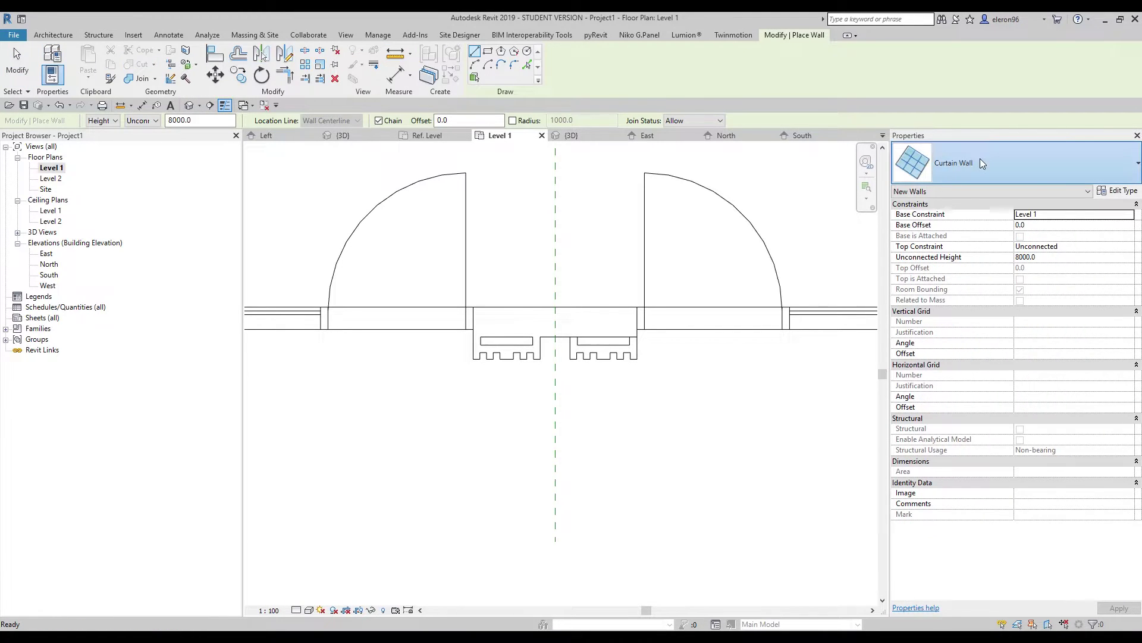
{"action": "left_click", "coordinate": [1011, 163]}
{"action": "scroll", "coordinate": [972, 262], "scroll_direction": "up", "scroll_amount": 3}
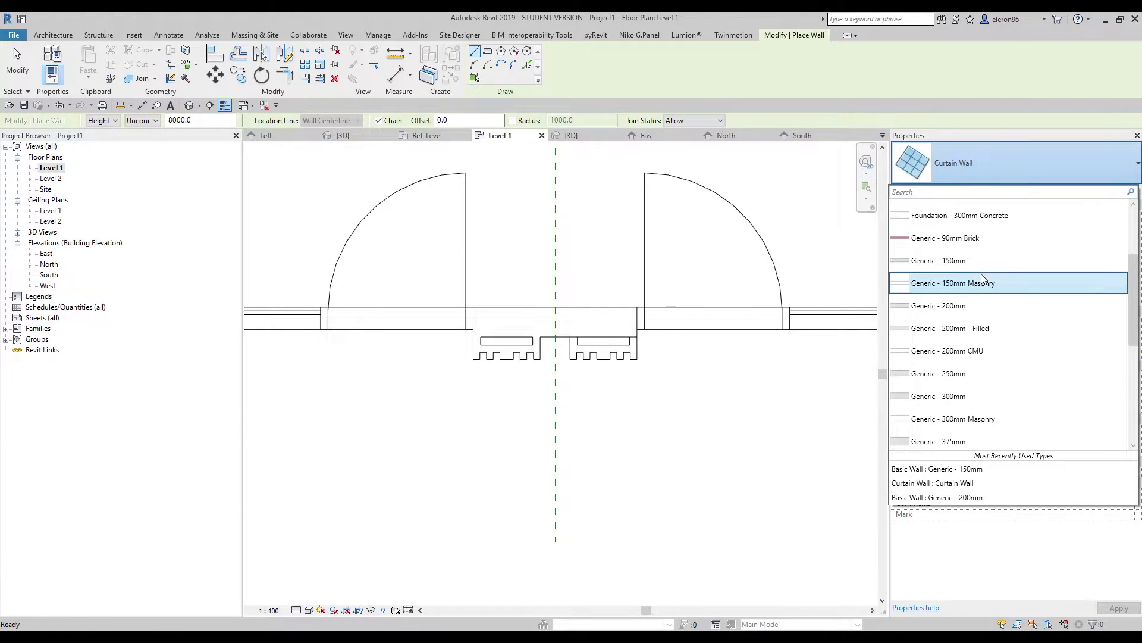
{"action": "left_click", "coordinate": [949, 396]}
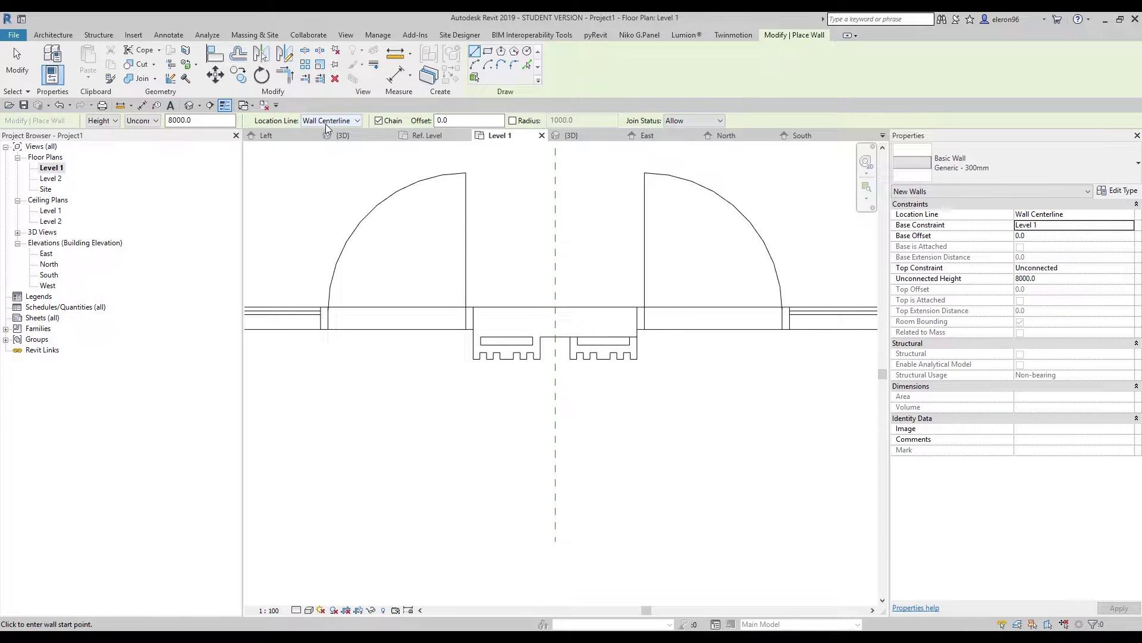
{"action": "scroll", "coordinate": [583, 336], "scroll_direction": "up", "scroll_amount": 3}
{"action": "scroll", "coordinate": [480, 336], "scroll_direction": "down", "scroll_amount": 1}
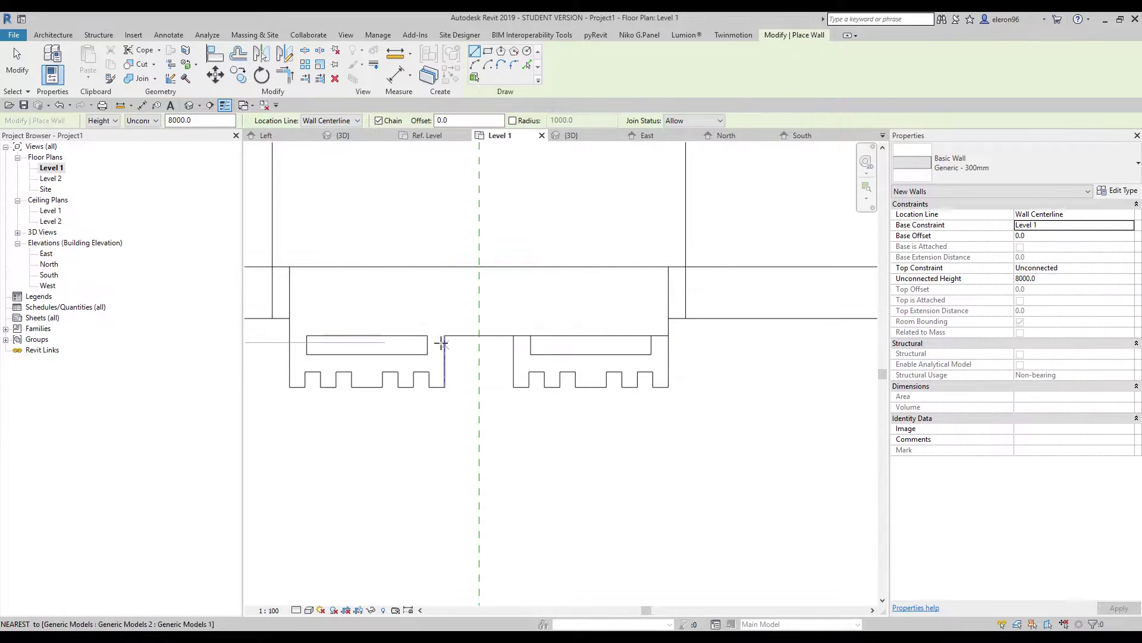
{"action": "left_click", "coordinate": [480, 336]}
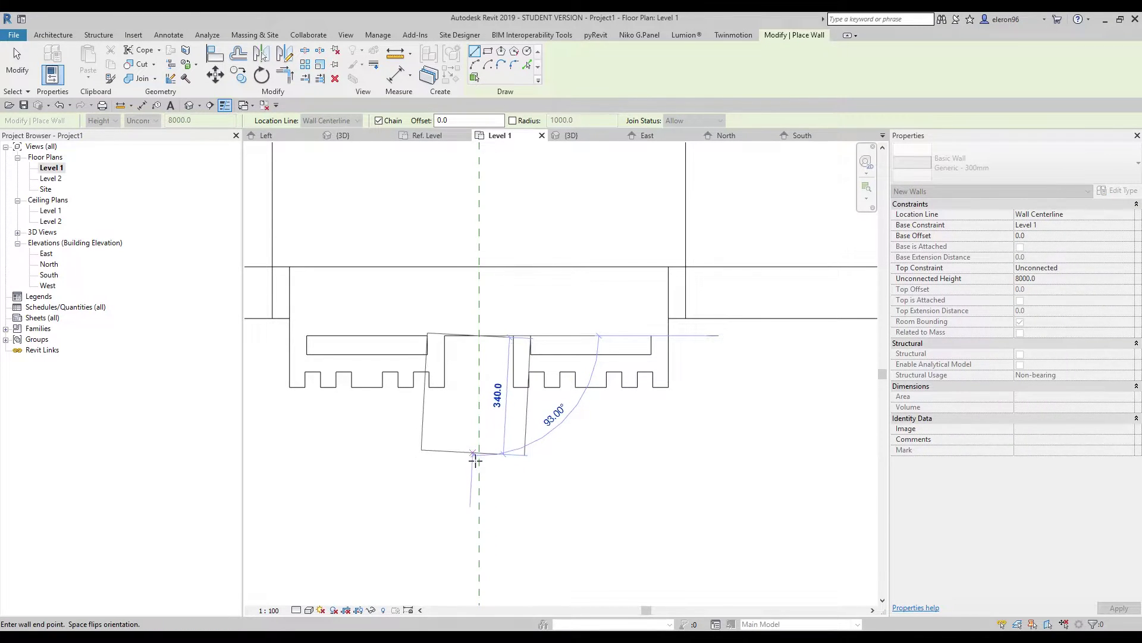
{"action": "left_click", "coordinate": [479, 487]}
{"action": "key", "text": "Escape"}
{"action": "key", "text": "Escape"}
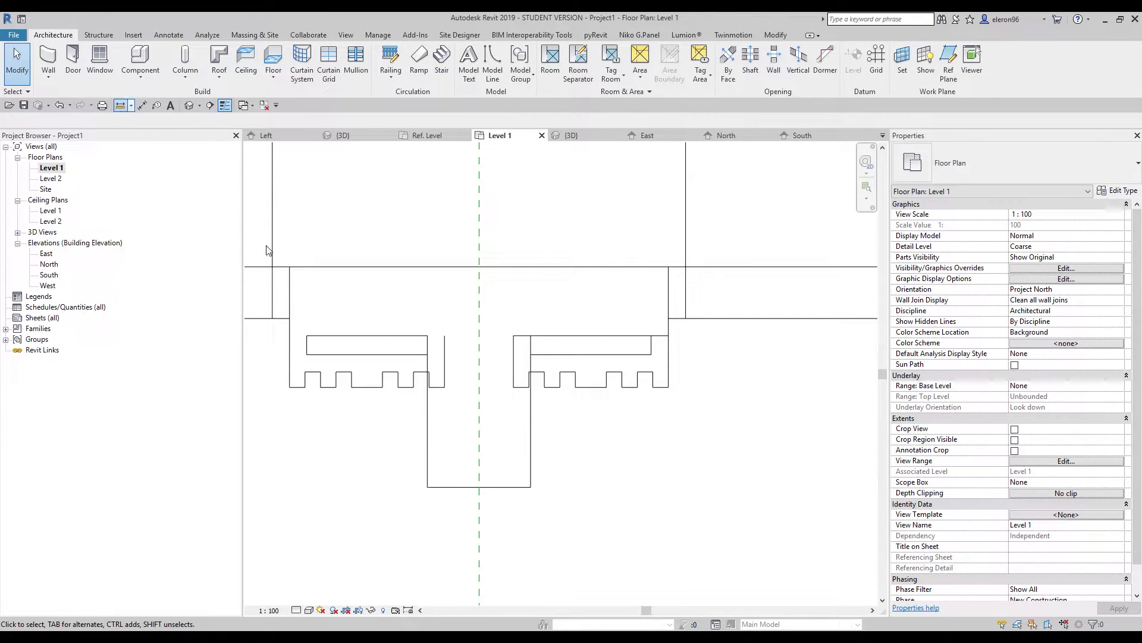
Step: Measure the gap between the two middle pilasters
{"action": "key", "text": "m"}
{"action": "key", "text": "e"}
{"action": "left_click", "coordinate": [444, 387]}
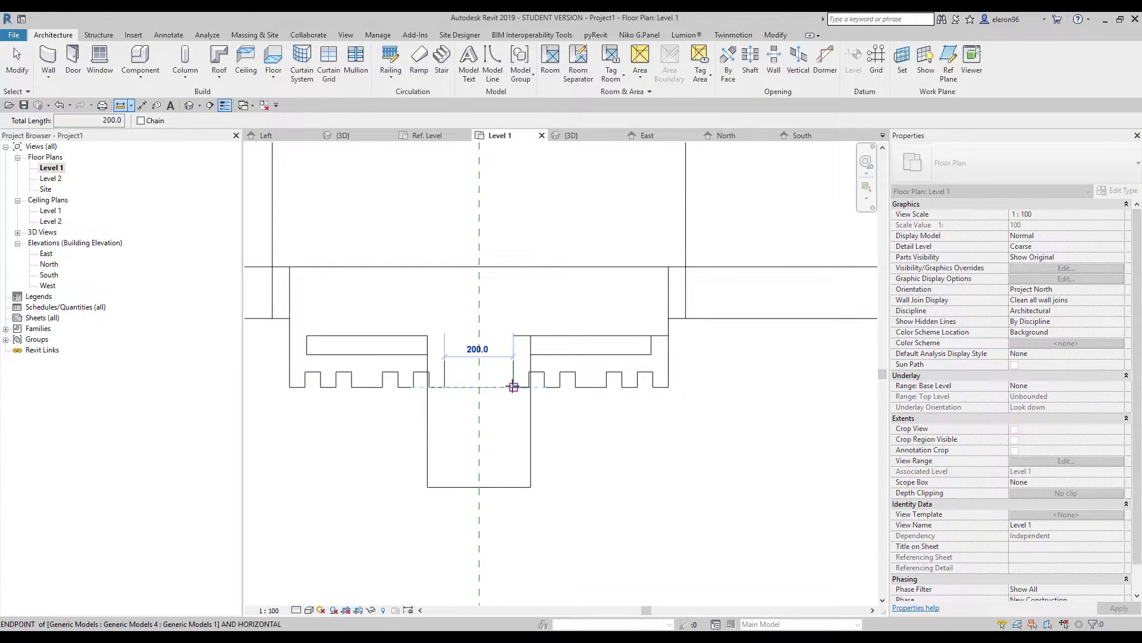
{"action": "key", "text": "Escape"}
{"action": "key", "text": "Escape"}
Step: Change the new projecting wall's type to Generic - 200mm
{"action": "left_click", "coordinate": [521, 421]}
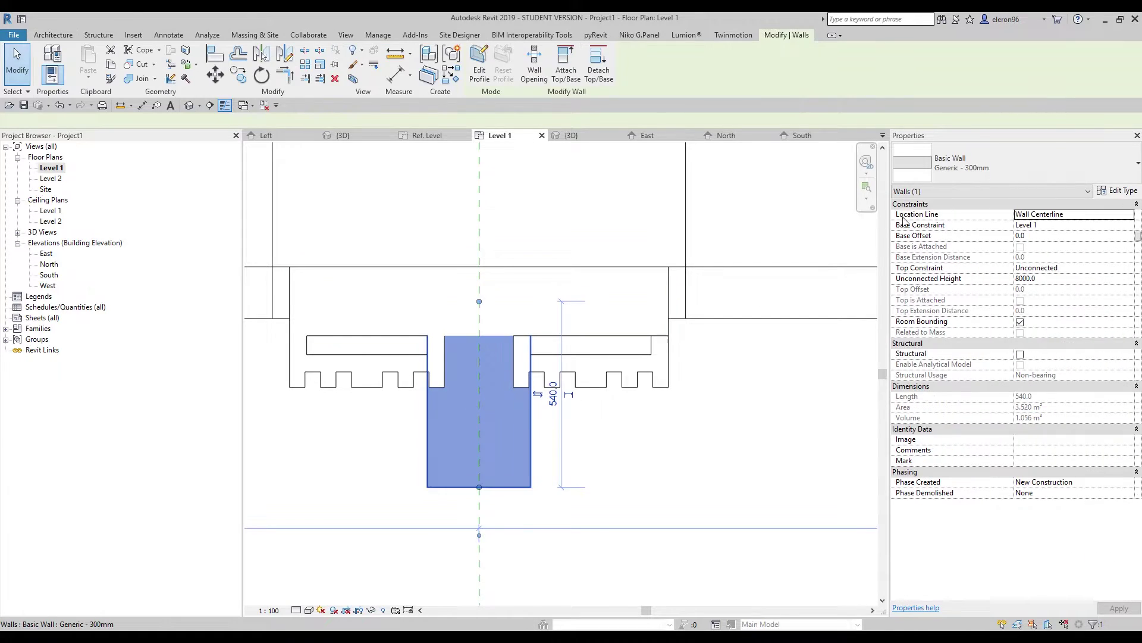
{"action": "left_click", "coordinate": [965, 166]}
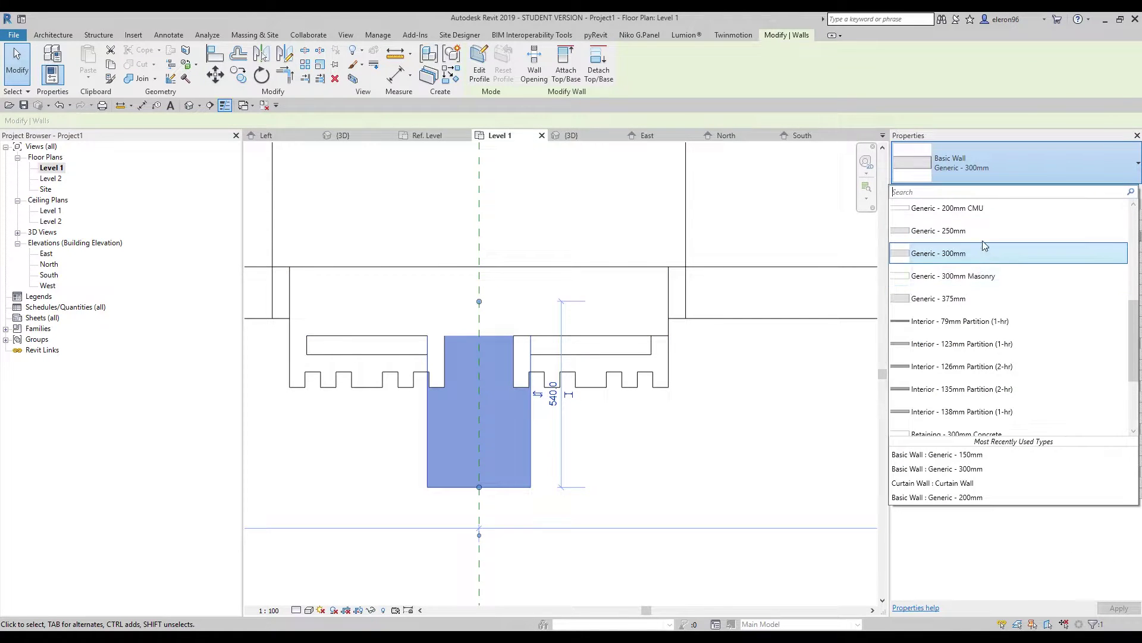
{"action": "scroll", "coordinate": [982, 244], "scroll_direction": "up", "scroll_amount": 2}
{"action": "left_click", "coordinate": [979, 230]}
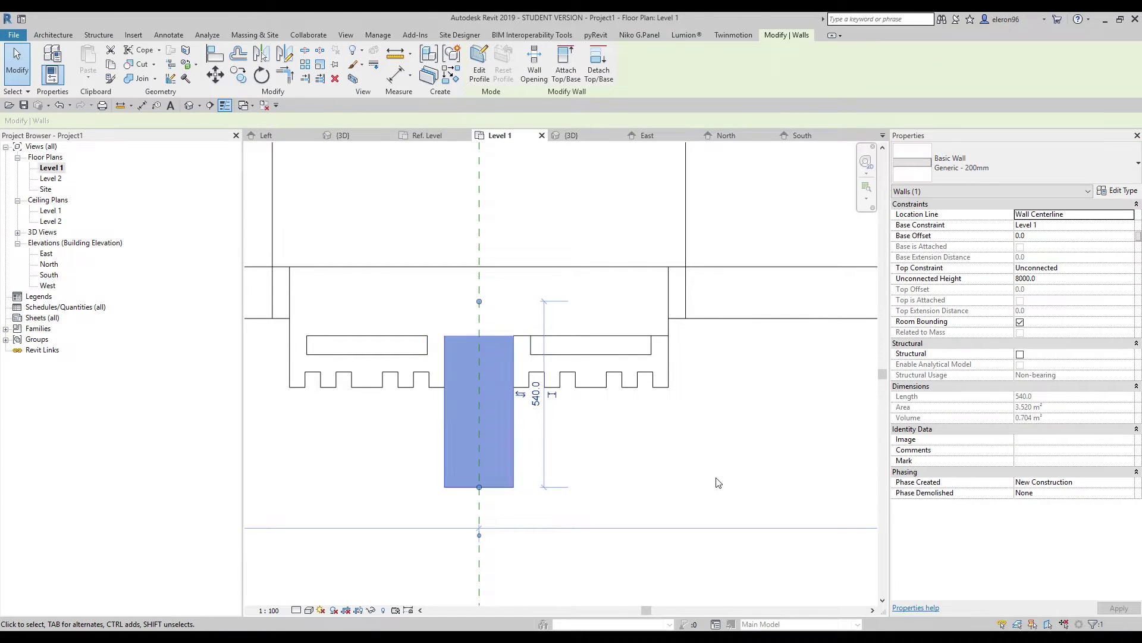
{"action": "left_click", "coordinate": [718, 483]}
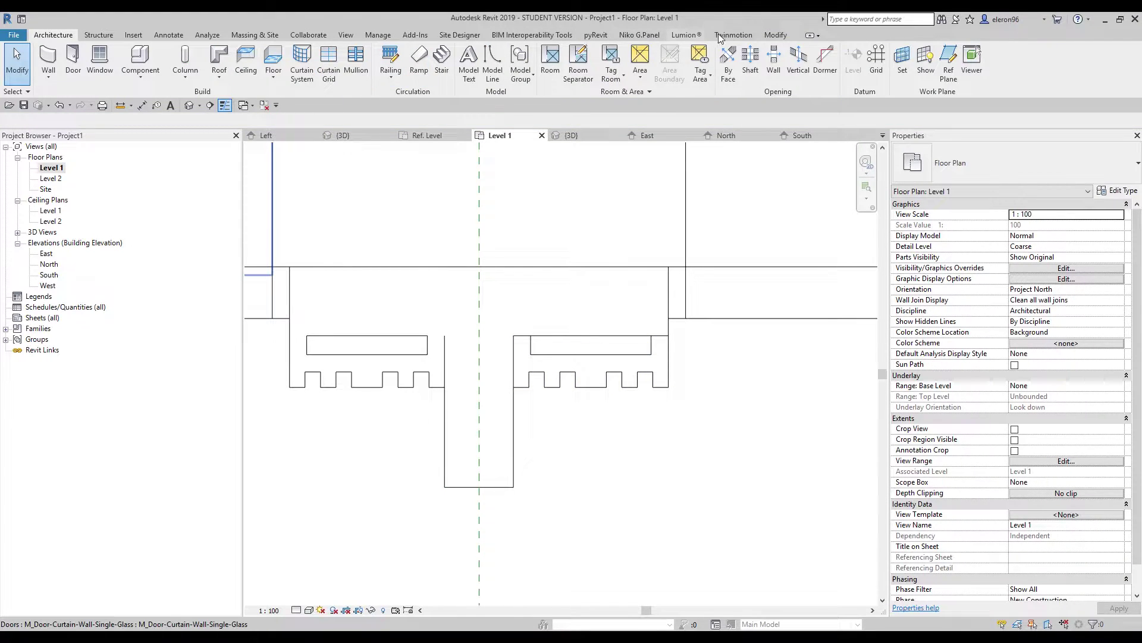
Step: Join the geometry of the projecting wall with the adjacent pilaster on its right side
{"action": "left_click", "coordinate": [782, 37]}
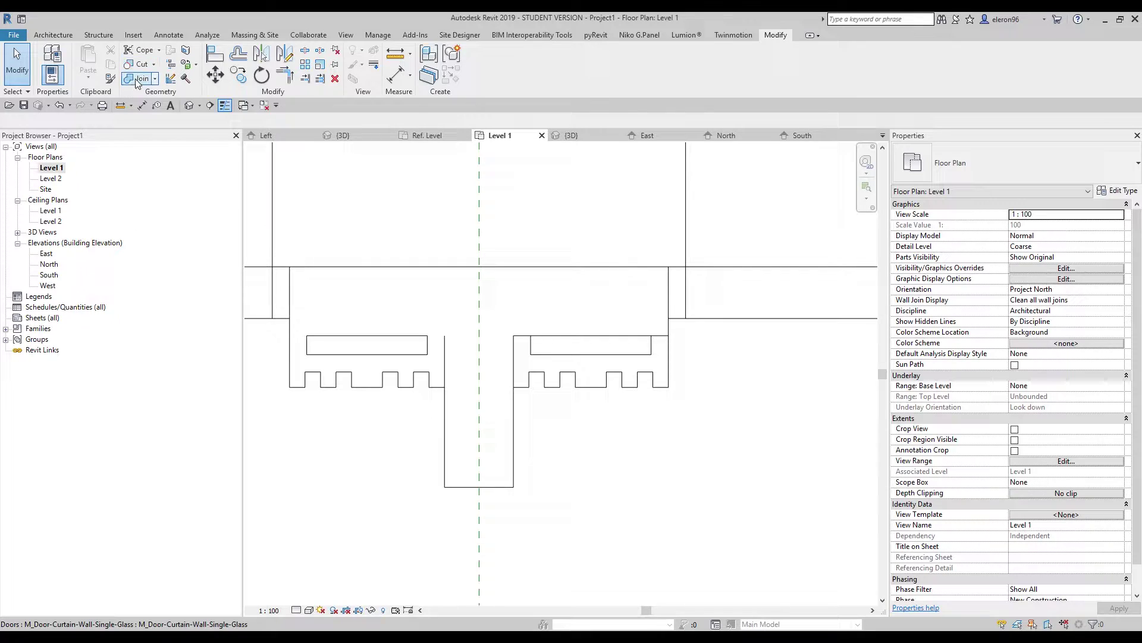
{"action": "left_click", "coordinate": [135, 79]}
{"action": "left_click", "coordinate": [556, 381]}
{"action": "left_click", "coordinate": [515, 410]}
{"action": "key", "text": "Escape"}
{"action": "scroll", "coordinate": [626, 389], "scroll_direction": "down", "scroll_amount": 5}
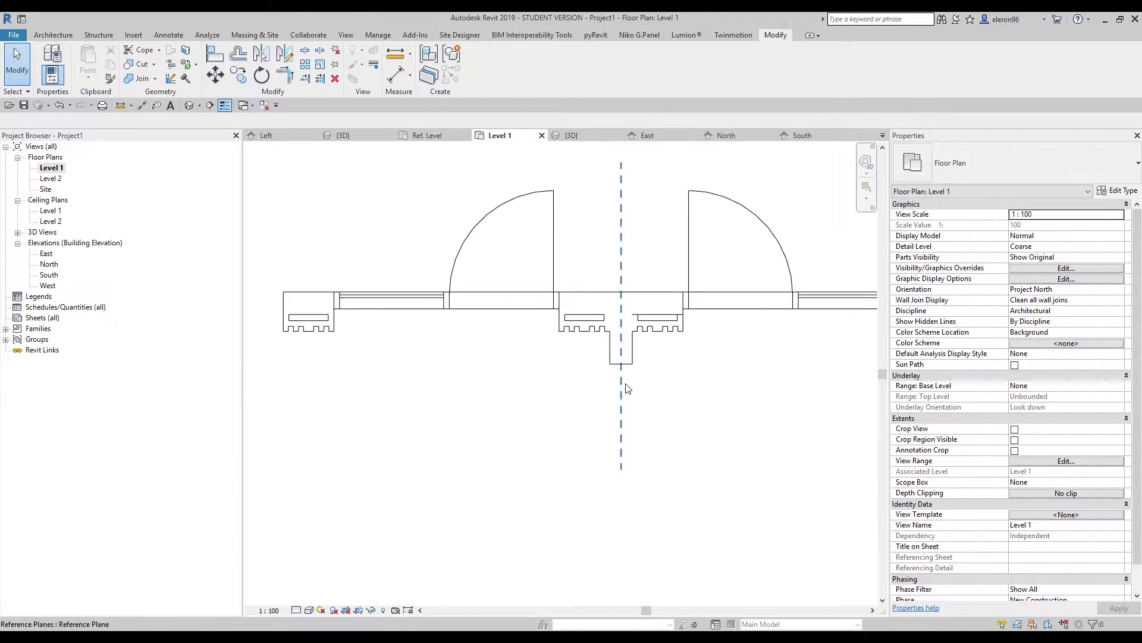
{"action": "left_click", "coordinate": [630, 363]}
{"action": "scroll", "coordinate": [590, 378], "scroll_direction": "up", "scroll_amount": 3}
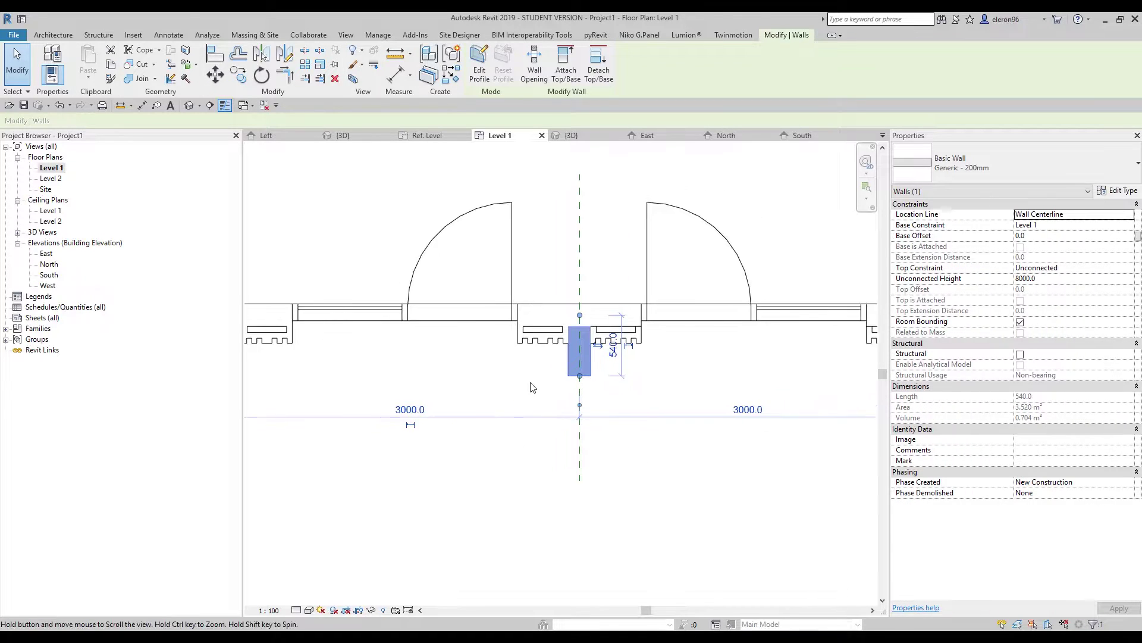
{"action": "left_click", "coordinate": [616, 344]}
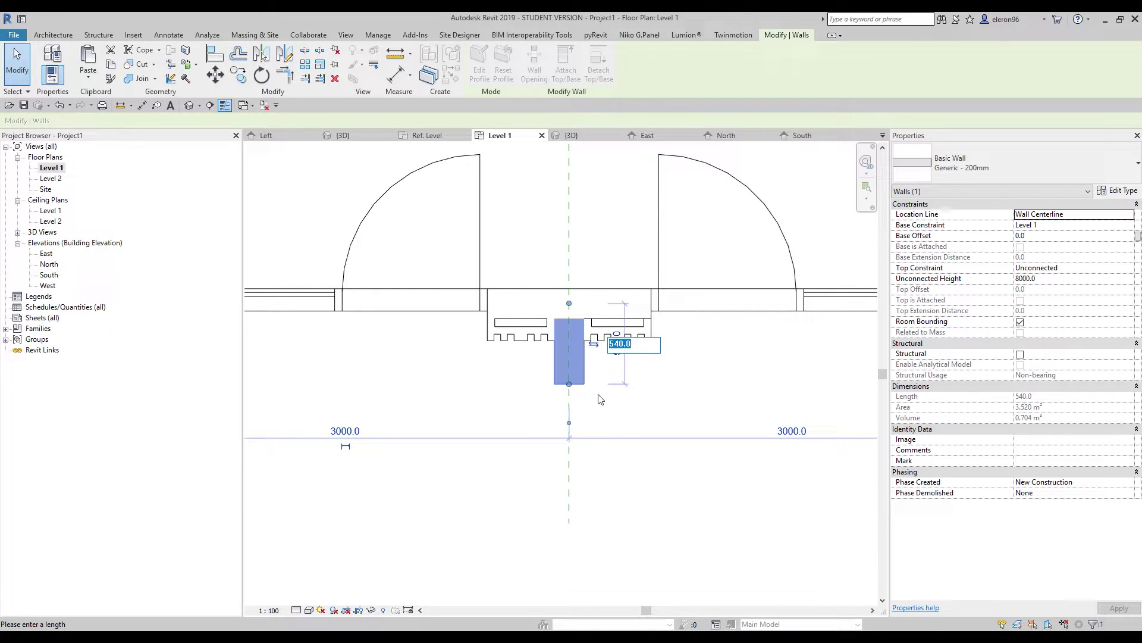
{"action": "key", "text": "Escape"}
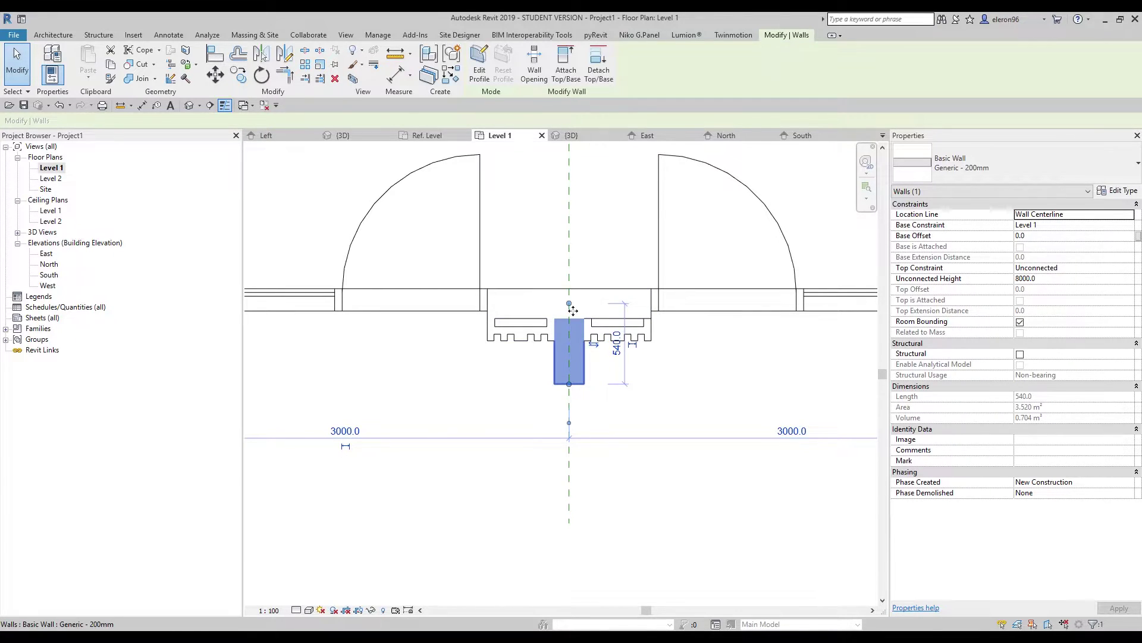
{"action": "left_click_drag", "start_coordinate": [569, 320], "coordinate": [586, 369]}
{"action": "left_click", "coordinate": [581, 304]}
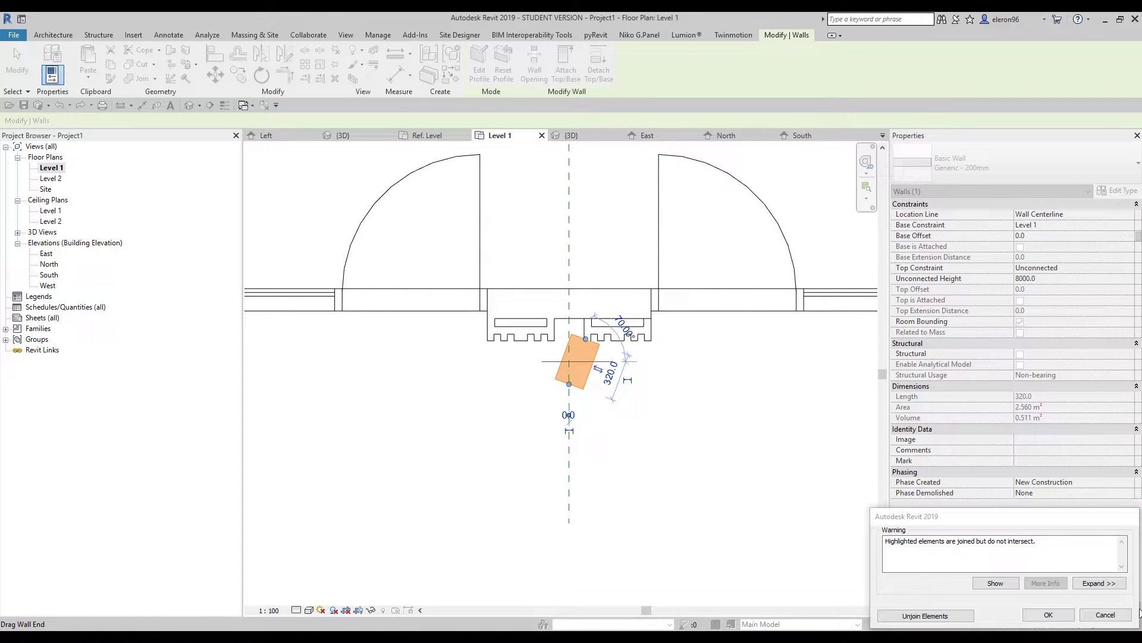
{"action": "left_click", "coordinate": [1105, 614]}
Step: Set the projecting wall's length to 1500 mm
{"action": "left_click", "coordinate": [577, 372]}
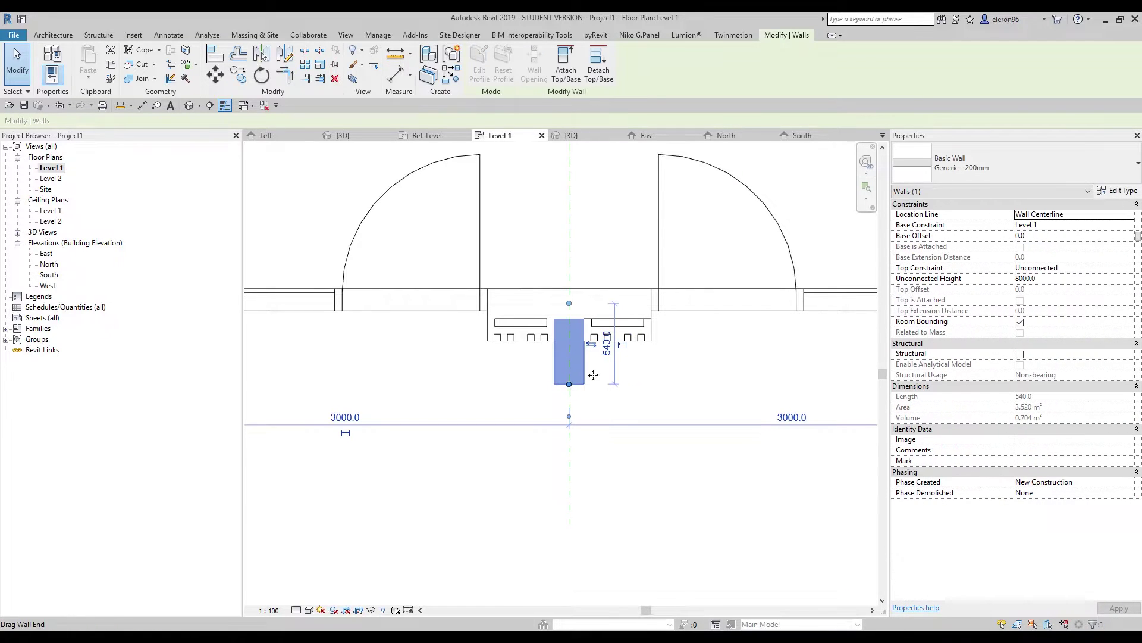
{"action": "left_click", "coordinate": [607, 347]}
{"action": "type", "text": "150"}
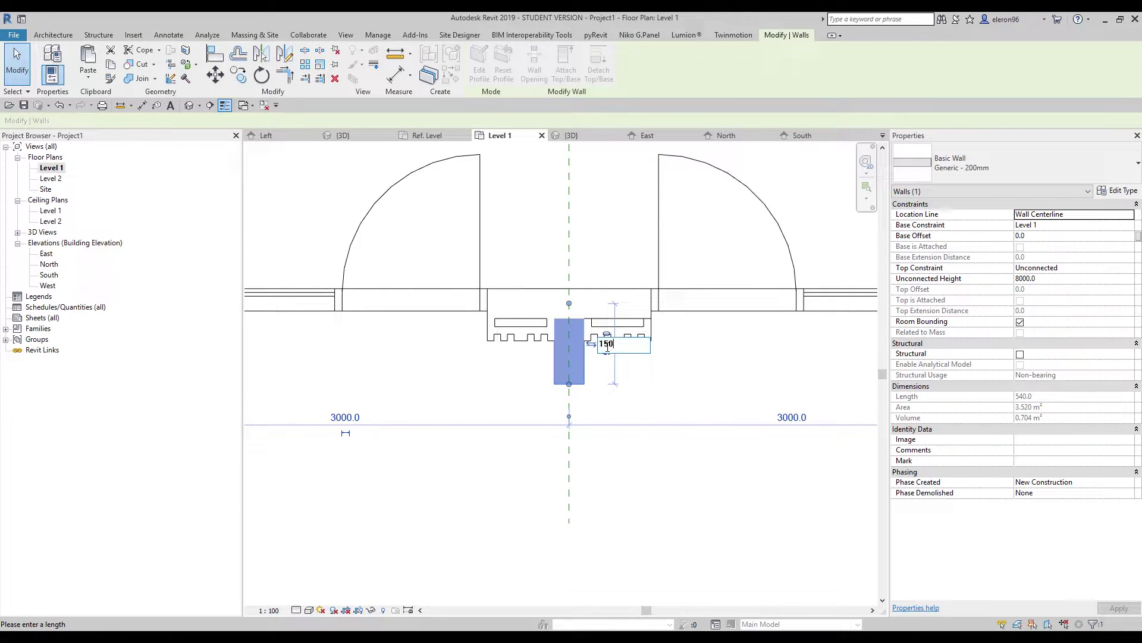
{"action": "type", "text": "0"}
{"action": "key", "text": "Return"}
{"action": "left_click", "coordinate": [683, 526]}
Step: In the 3D view, set the projecting wall's top constraint to Up to level: Level 2
{"action": "scroll", "coordinate": [592, 451], "scroll_direction": "down", "scroll_amount": 4}
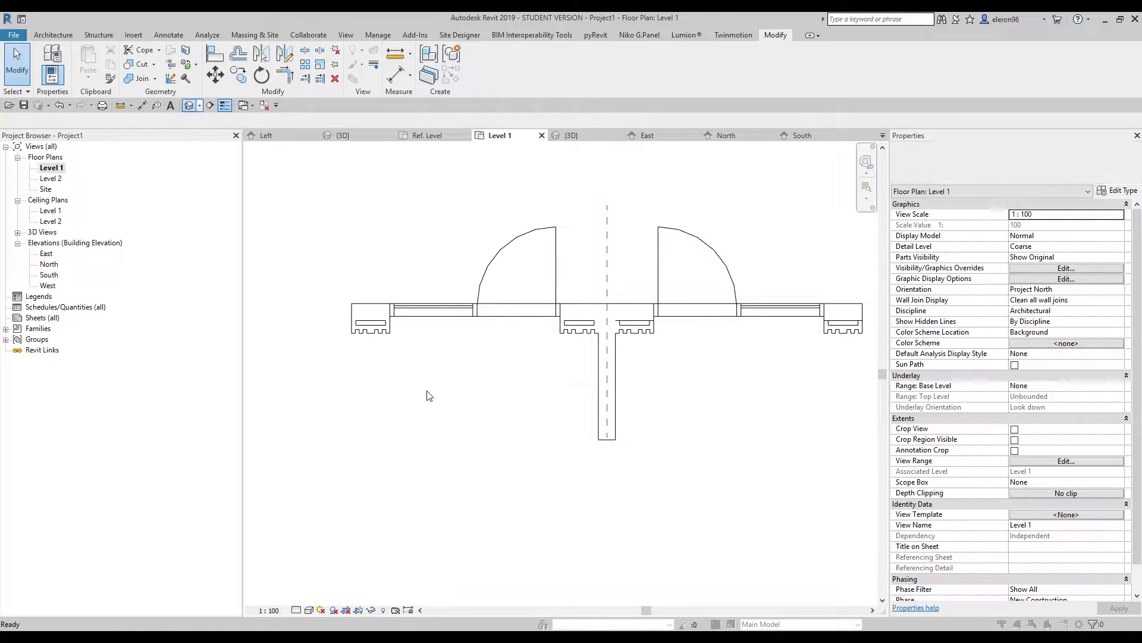
{"action": "left_click", "coordinate": [666, 224]}
{"action": "middle_click_drag", "start_coordinate": [530, 434], "coordinate": [619, 434], "text": "shift"}
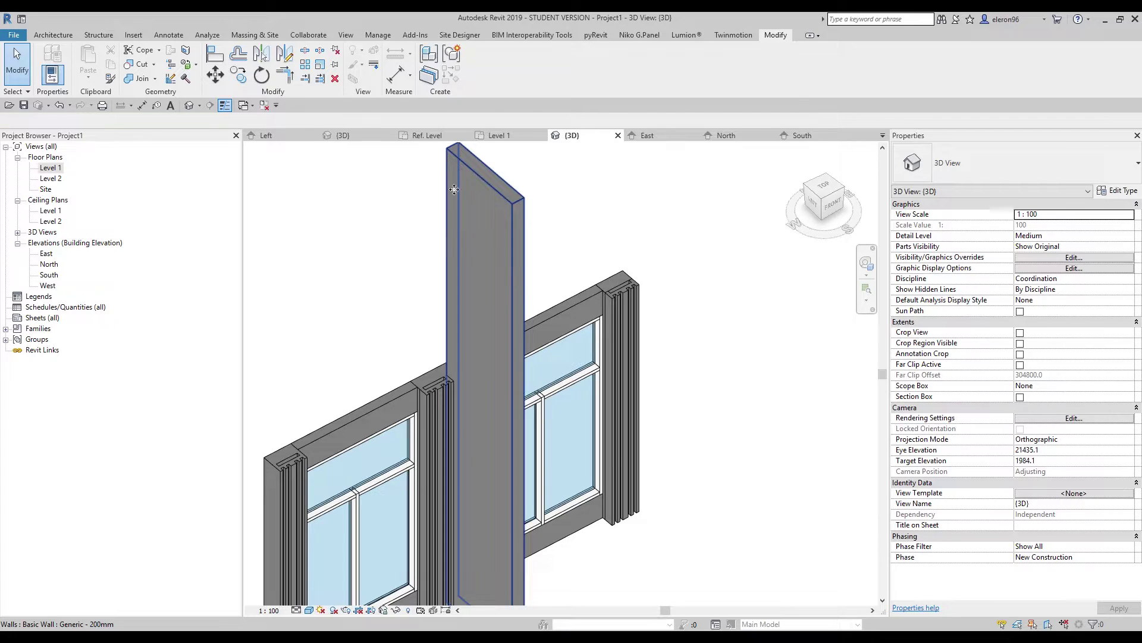
{"action": "left_click", "coordinate": [478, 186]}
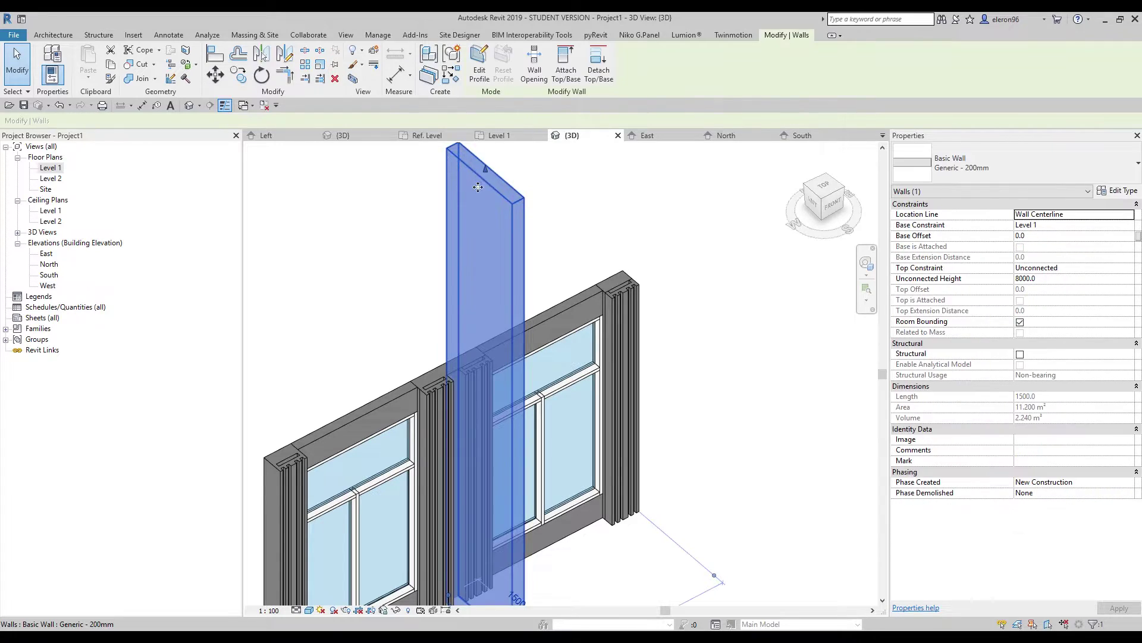
{"action": "left_click", "coordinate": [1134, 269]}
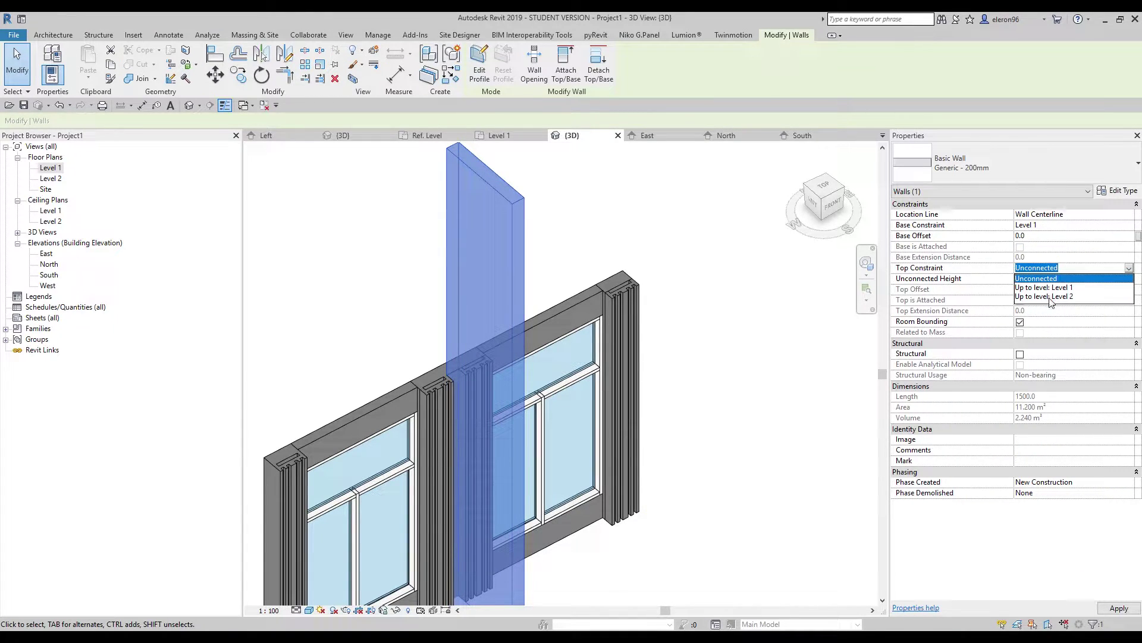
{"action": "left_click", "coordinate": [1050, 298]}
{"action": "left_click", "coordinate": [711, 403]}
{"action": "middle_click_drag", "start_coordinate": [719, 398], "coordinate": [698, 264]}
{"action": "scroll", "coordinate": [699, 264], "scroll_direction": "down", "scroll_amount": 3}
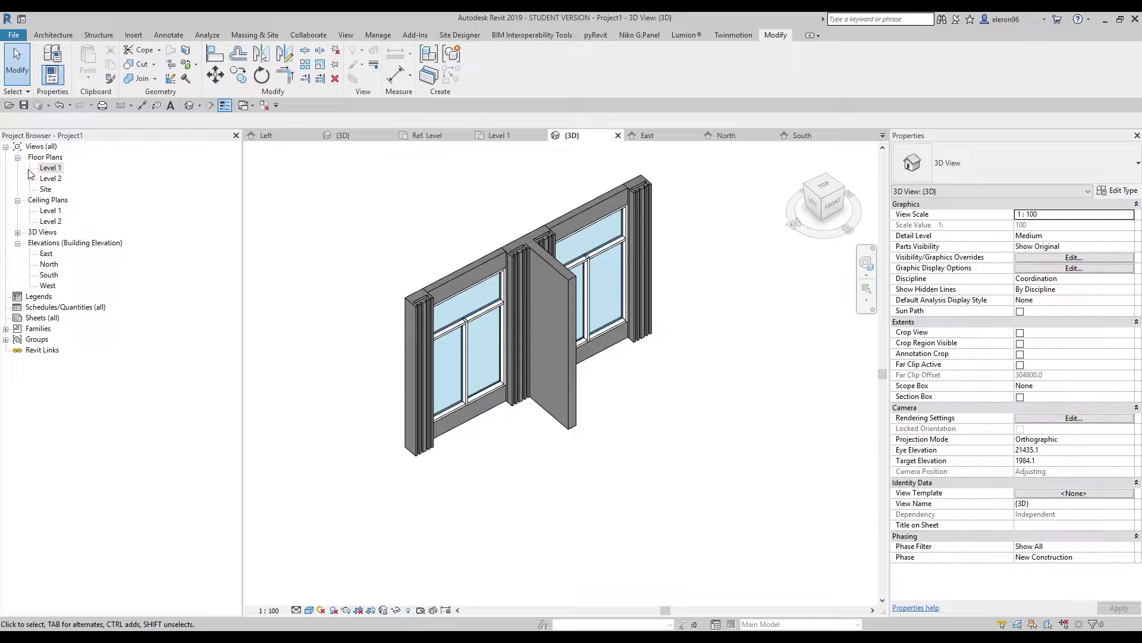
Step: In the Level 1 floor plan, begin a railing path with a vertical line running outward from the middle of the left pilaster's front face
{"action": "double_click", "coordinate": [49, 169]}
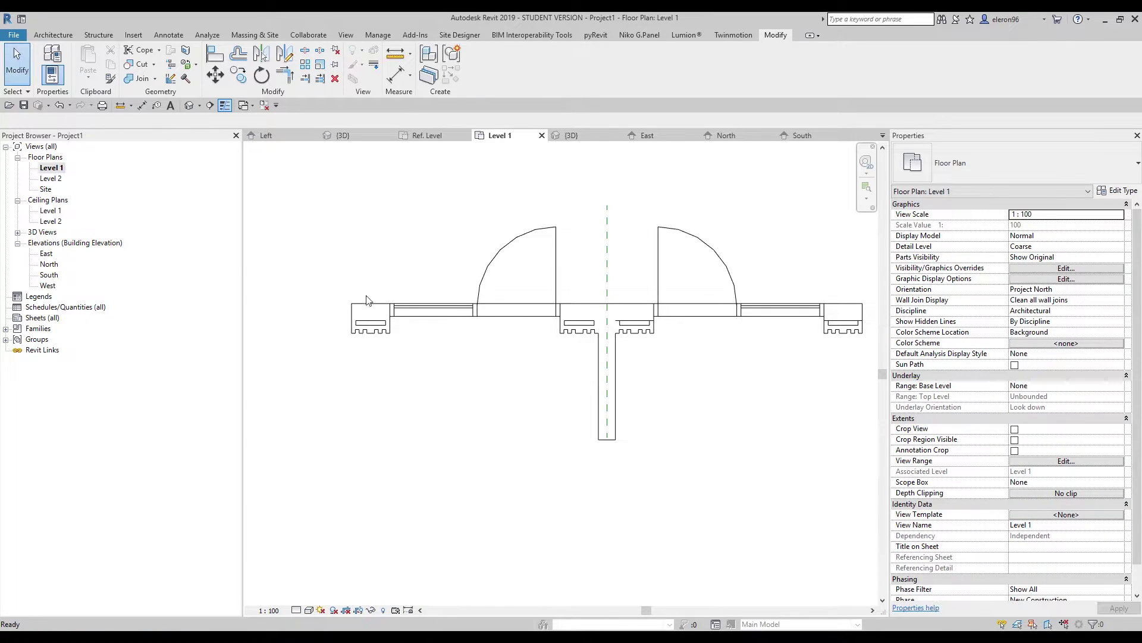
{"action": "left_click", "coordinate": [47, 37]}
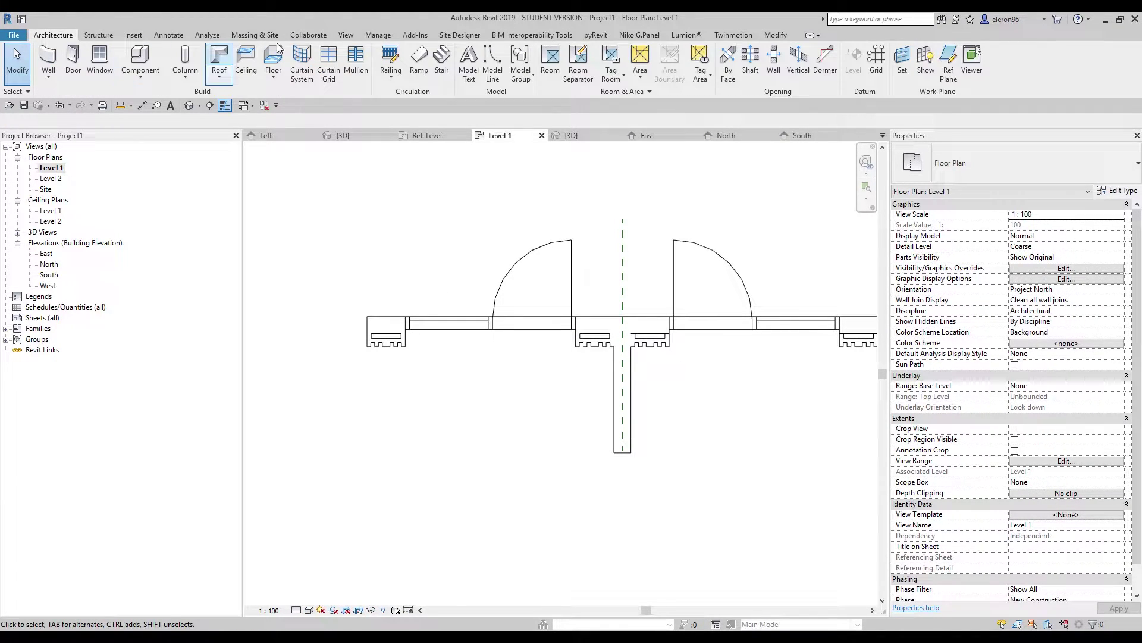
{"action": "left_click", "coordinate": [391, 58]}
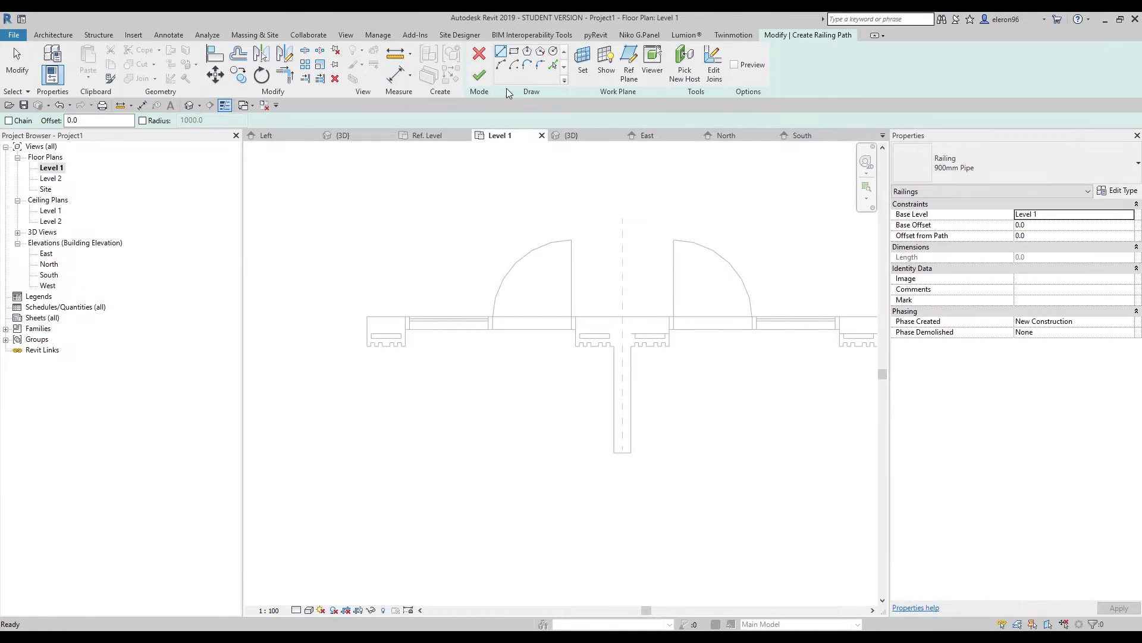
{"action": "scroll", "coordinate": [378, 339], "scroll_direction": "up", "scroll_amount": 6}
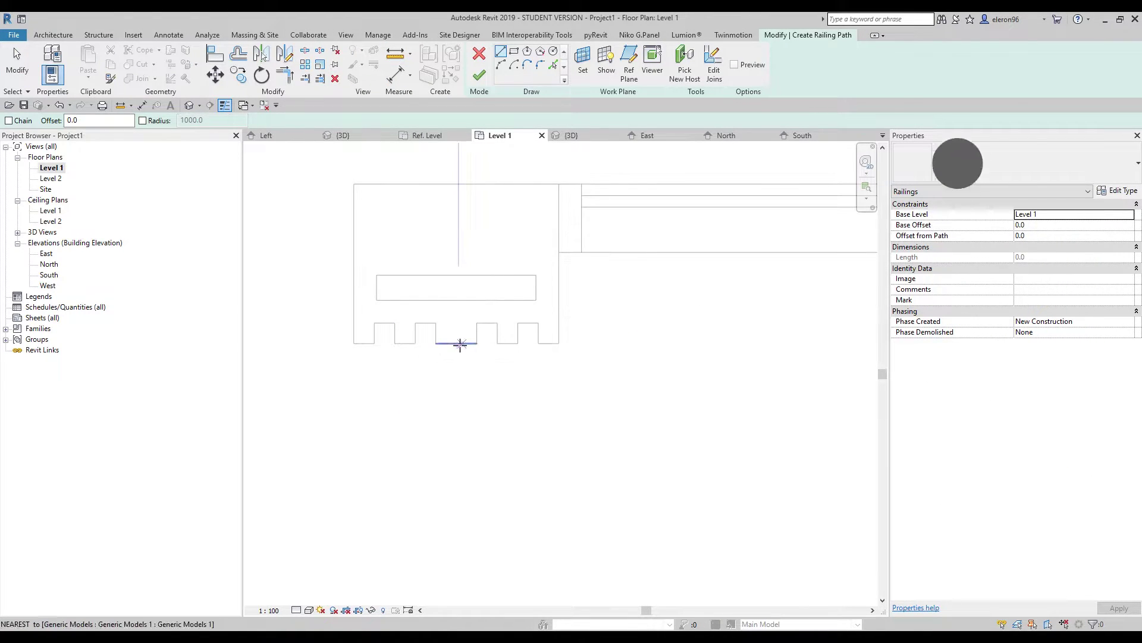
{"action": "left_click", "coordinate": [460, 344]}
{"action": "scroll", "coordinate": [459, 345], "scroll_direction": "down", "scroll_amount": 5}
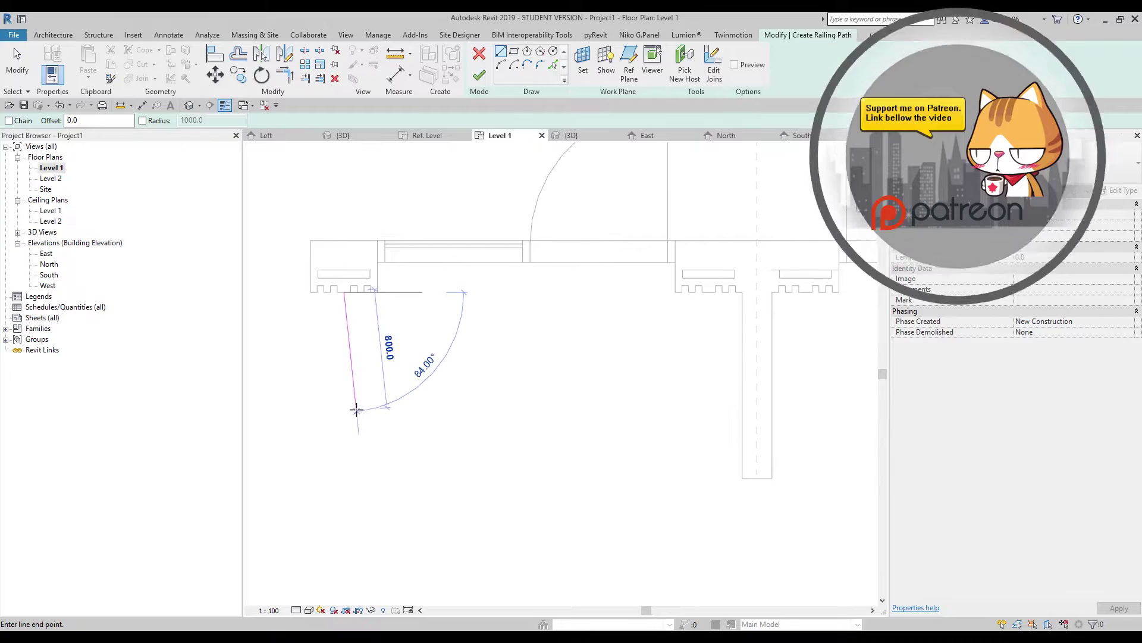
{"action": "left_click", "coordinate": [348, 423]}
Step: Sketch a horizontal railing path line about 2450 mm long from the projecting wall's outer corner toward the left pilaster
{"action": "left_click", "coordinate": [742, 292]}
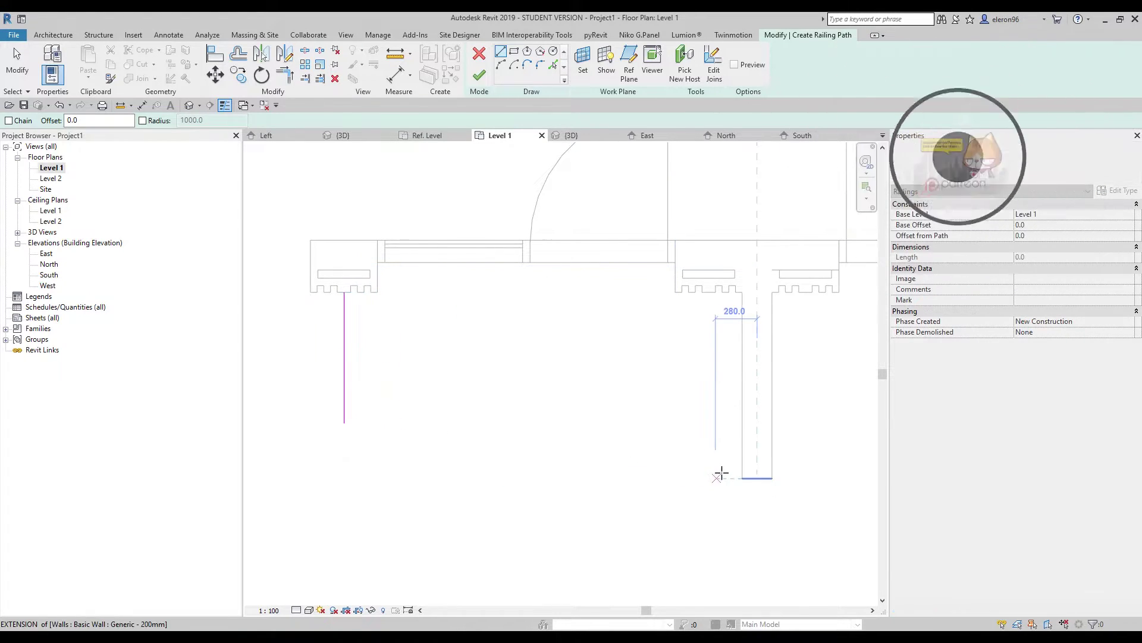
{"action": "left_click", "coordinate": [743, 479]}
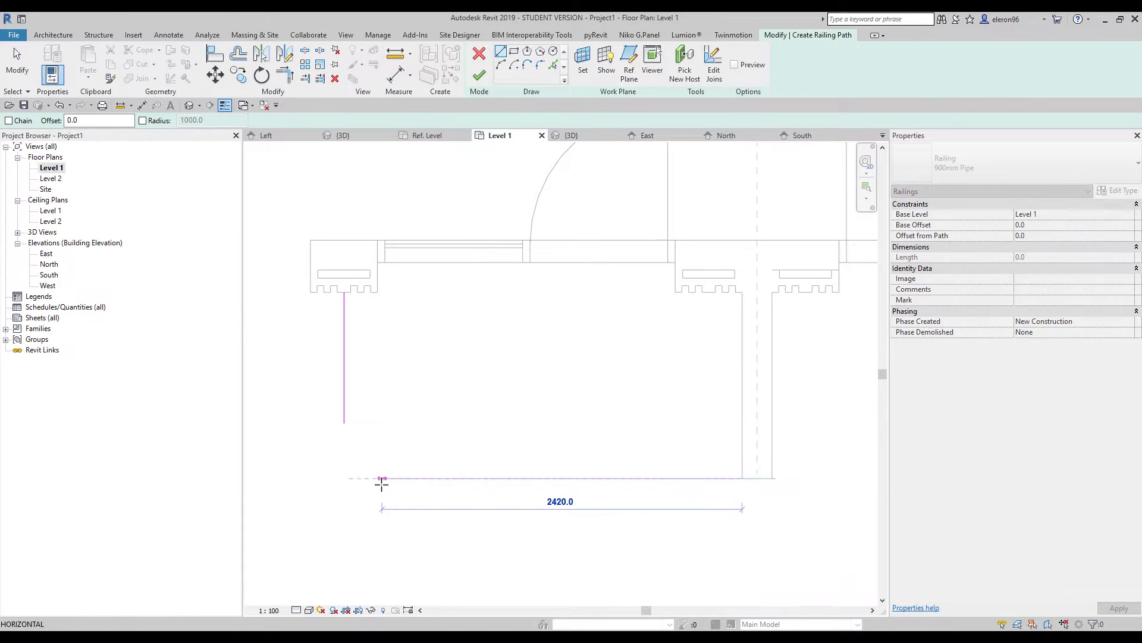
{"action": "left_click", "coordinate": [380, 482]}
{"action": "scroll", "coordinate": [753, 496], "scroll_direction": "up", "scroll_amount": 3}
{"action": "key", "text": "Escape"}
{"action": "key", "text": "Escape"}
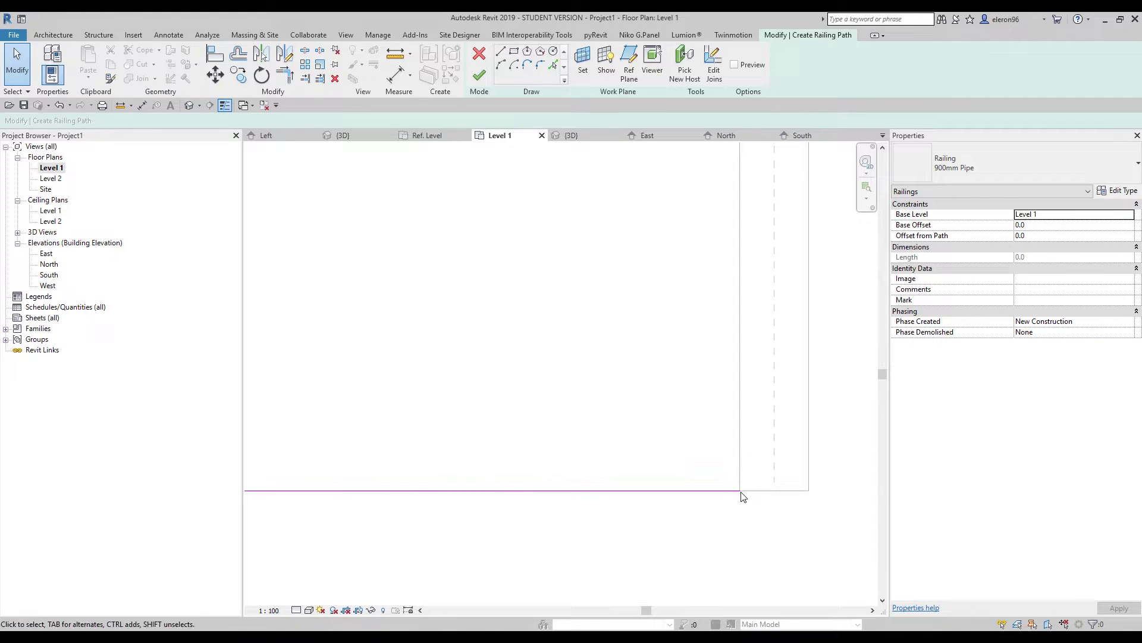
Step: Move the horizontal railing path line 150 mm inward, toward the facade
{"action": "left_click", "coordinate": [721, 492]}
{"action": "middle_click_drag", "start_coordinate": [603, 441], "coordinate": [615, 420]}
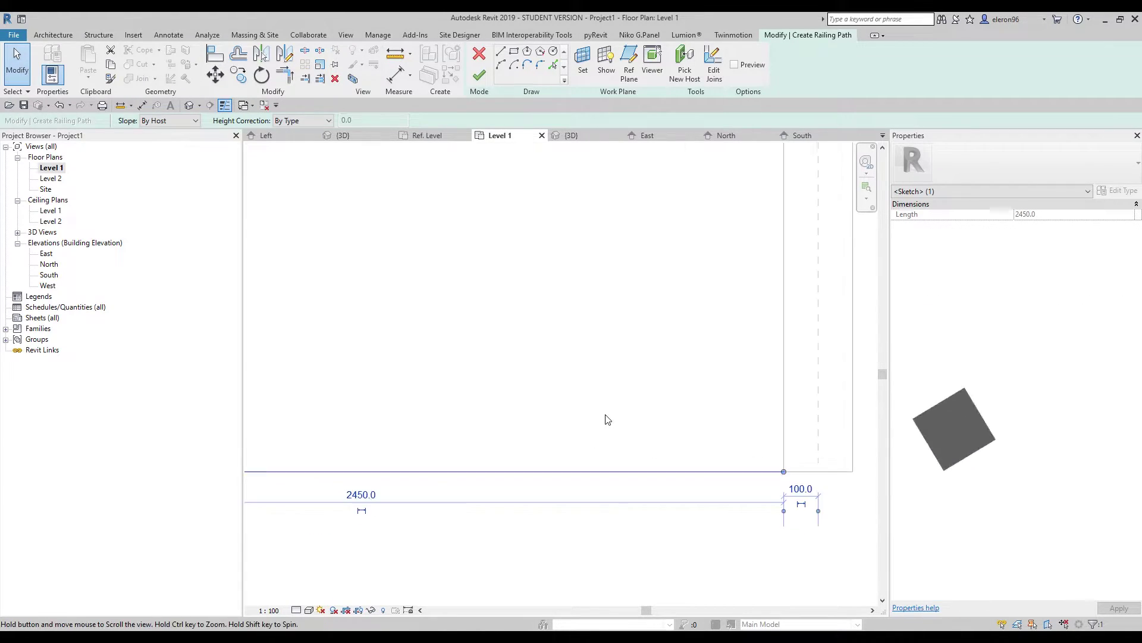
{"action": "key", "text": "m"}
{"action": "key", "text": "v"}
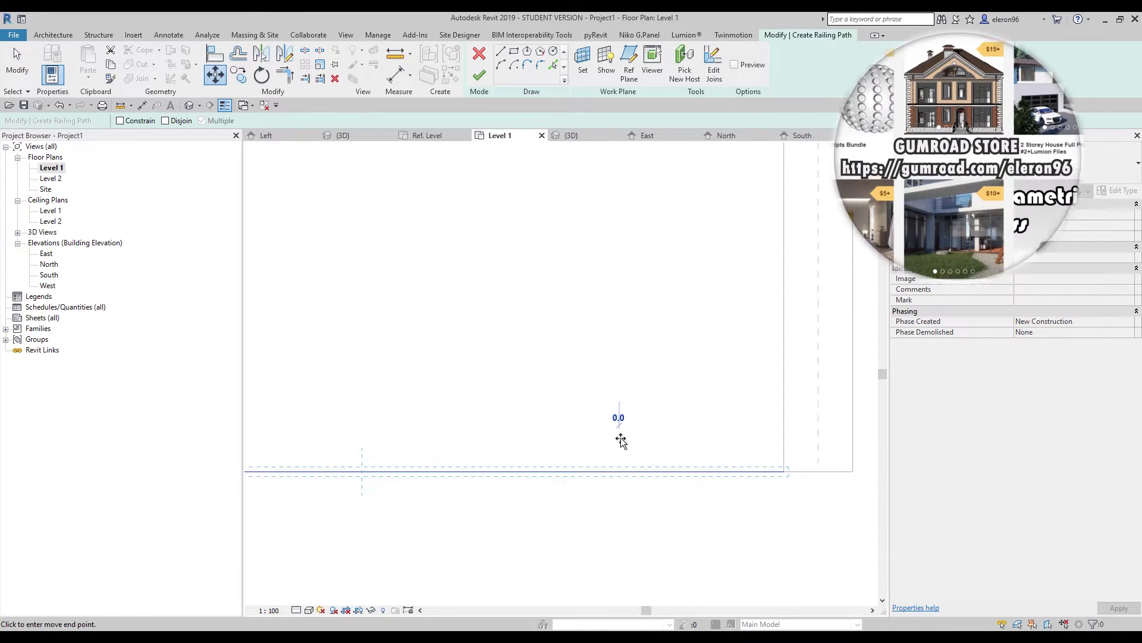
{"action": "left_click", "coordinate": [619, 455]}
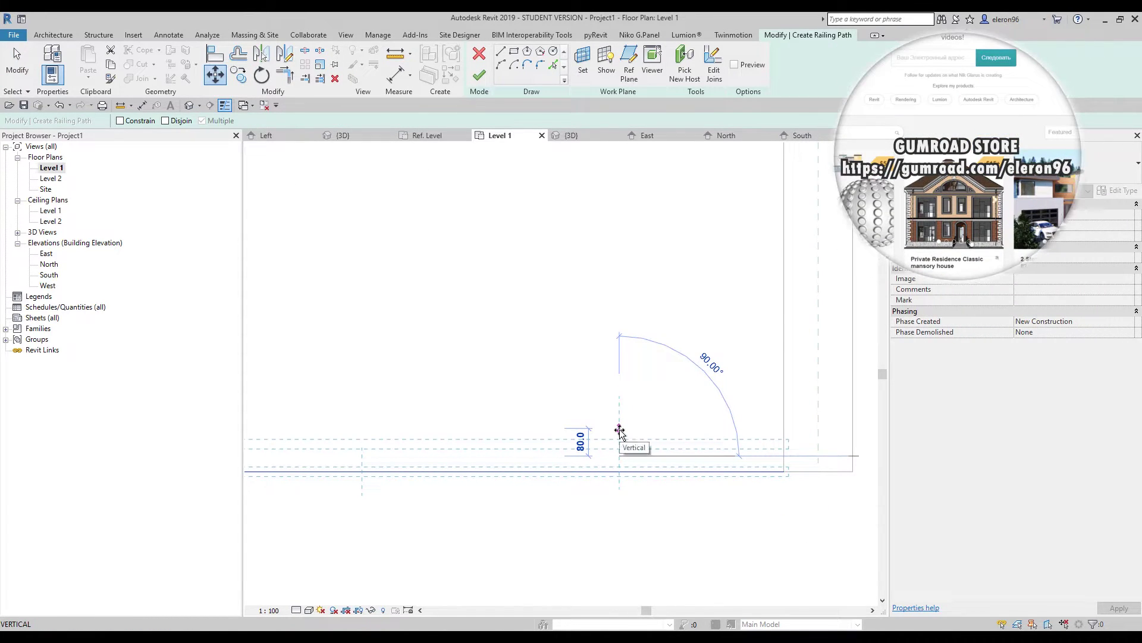
{"action": "type", "text": "150"}
{"action": "key", "text": "Return"}
{"action": "key", "text": "Escape"}
Step: Join the horizontal and vertical railing path lines with a tangent end arc of about 225 mm radius
{"action": "scroll", "coordinate": [690, 313], "scroll_direction": "down", "scroll_amount": 3}
{"action": "middle_click_drag", "start_coordinate": [682, 370], "coordinate": [744, 418]}
{"action": "scroll", "coordinate": [547, 383], "scroll_direction": "up", "scroll_amount": 2}
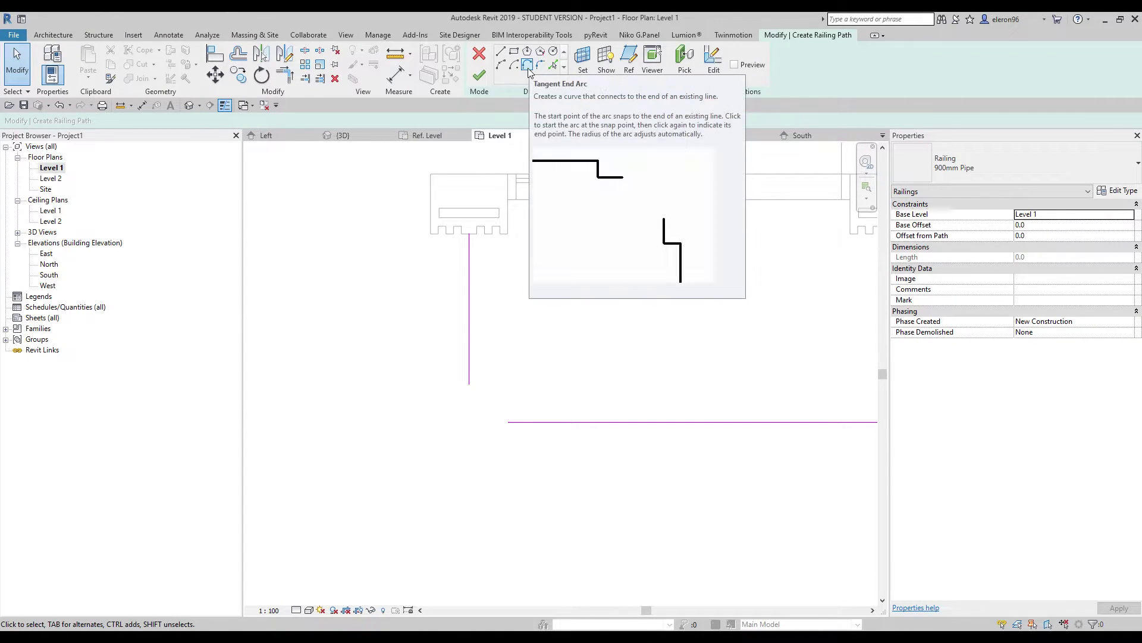
{"action": "left_click", "coordinate": [528, 65]}
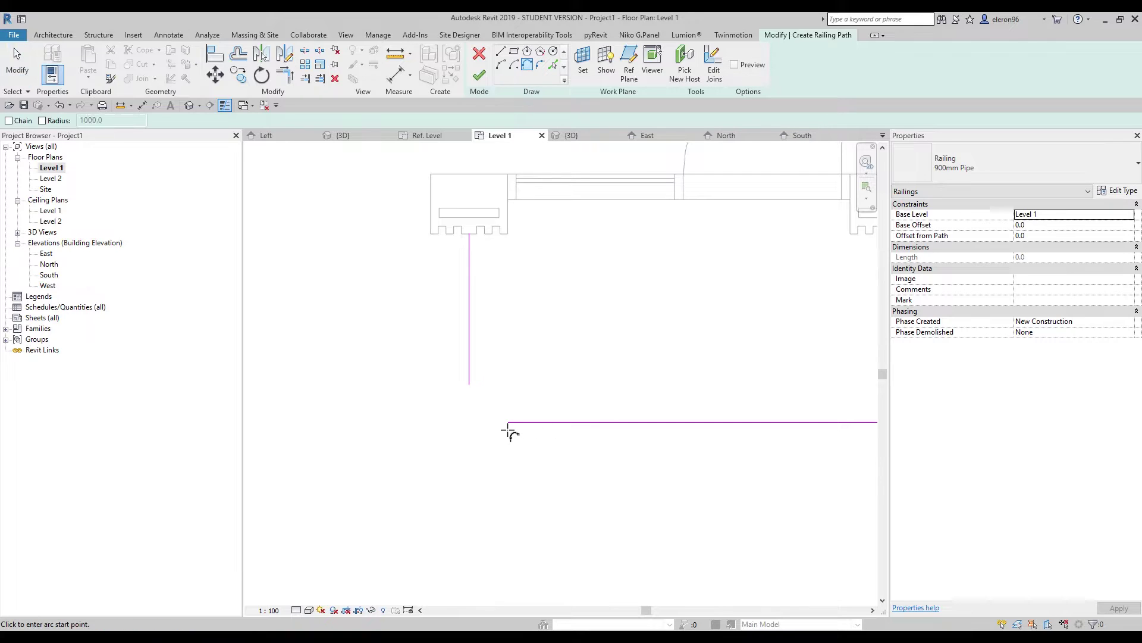
{"action": "left_click", "coordinate": [508, 423]}
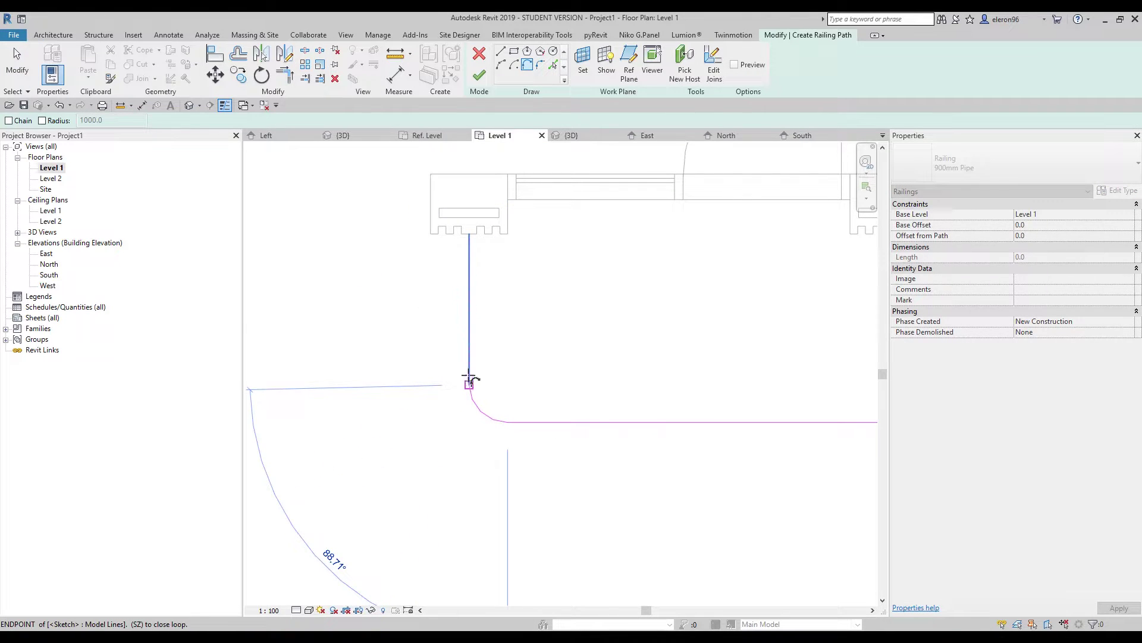
{"action": "left_click", "coordinate": [469, 384]}
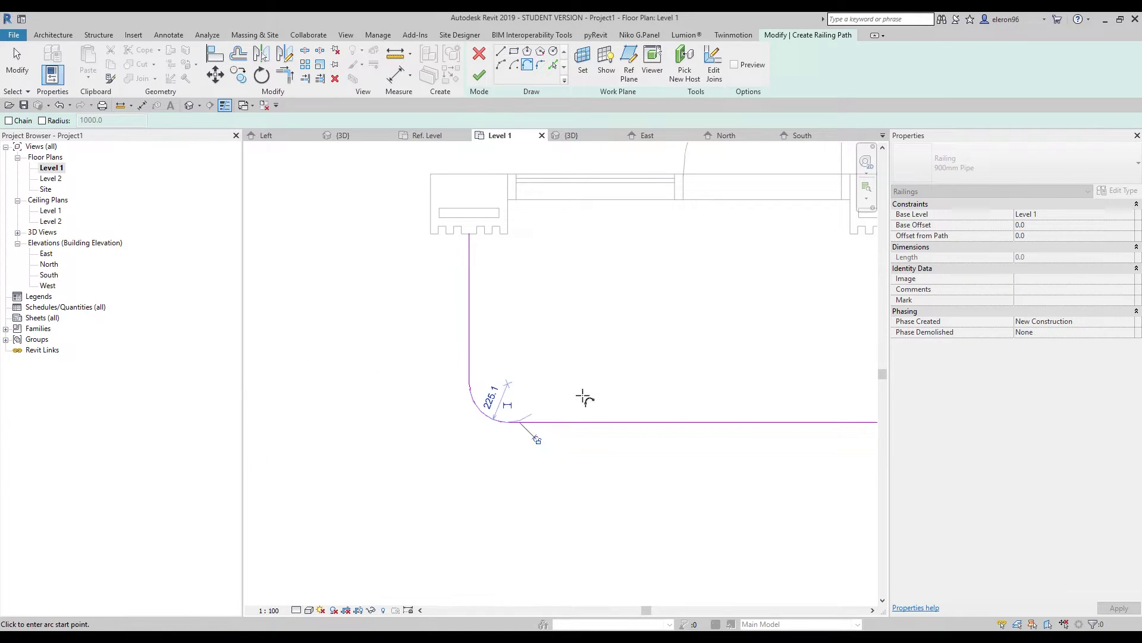
{"action": "key", "text": "Escape"}
{"action": "scroll", "coordinate": [489, 395], "scroll_direction": "up", "scroll_amount": 3}
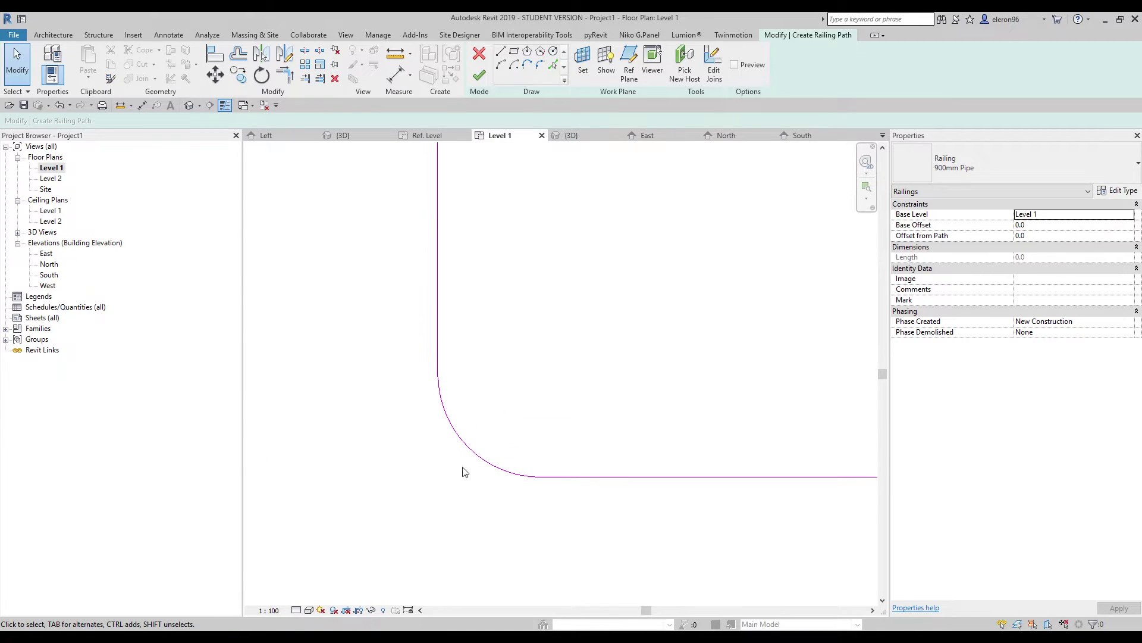
{"action": "scroll", "coordinate": [474, 359], "scroll_direction": "down", "scroll_amount": 4}
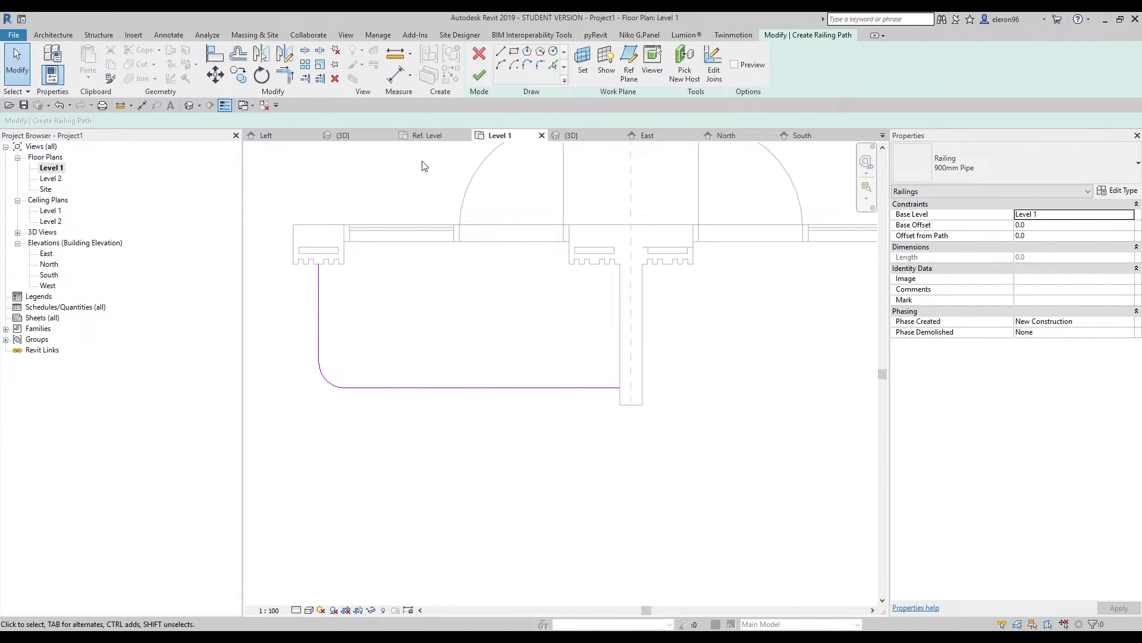
Step: Finish the railing path and check the 900mm Pipe railing in the 3D view, including from the front
{"action": "left_click", "coordinate": [480, 75]}
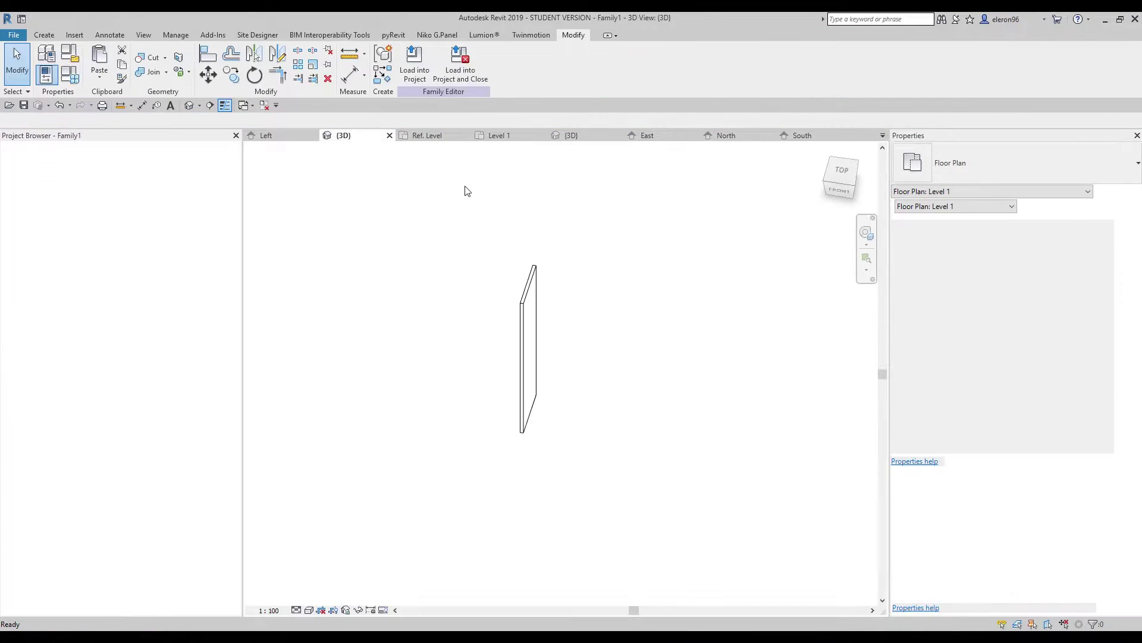
{"action": "scroll", "coordinate": [605, 340], "scroll_direction": "down", "scroll_amount": 2}
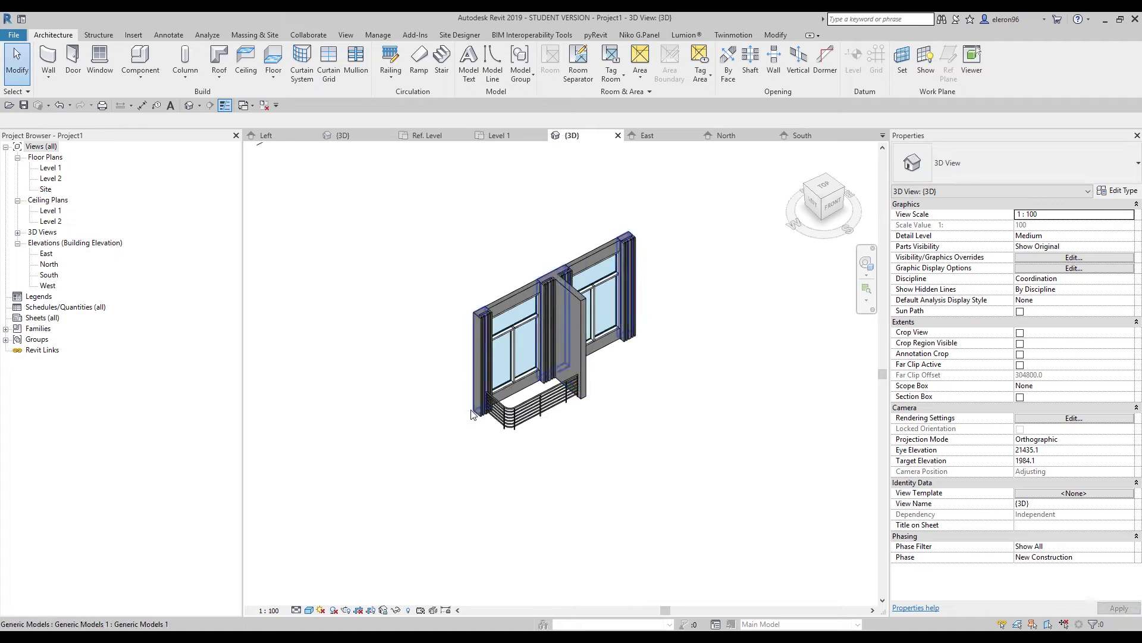
{"action": "scroll", "coordinate": [692, 375], "scroll_direction": "up", "scroll_amount": 5}
{"action": "middle_click_drag", "start_coordinate": [692, 375], "coordinate": [480, 423], "text": "shift"}
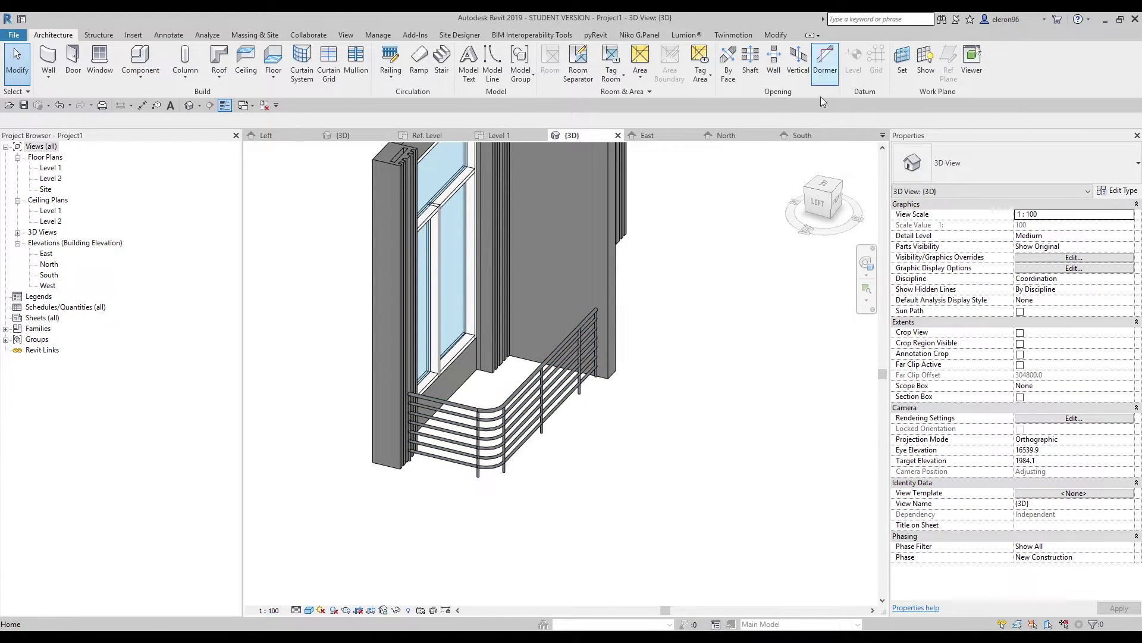
{"action": "left_click", "coordinate": [838, 204]}
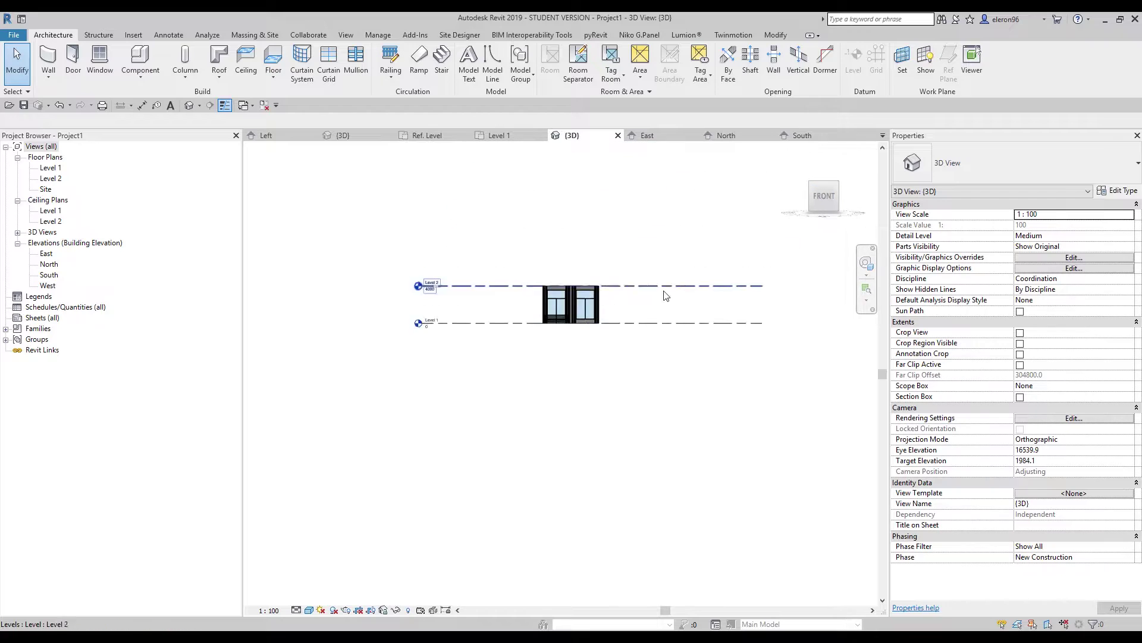
{"action": "scroll", "coordinate": [538, 382], "scroll_direction": "up", "scroll_amount": 4}
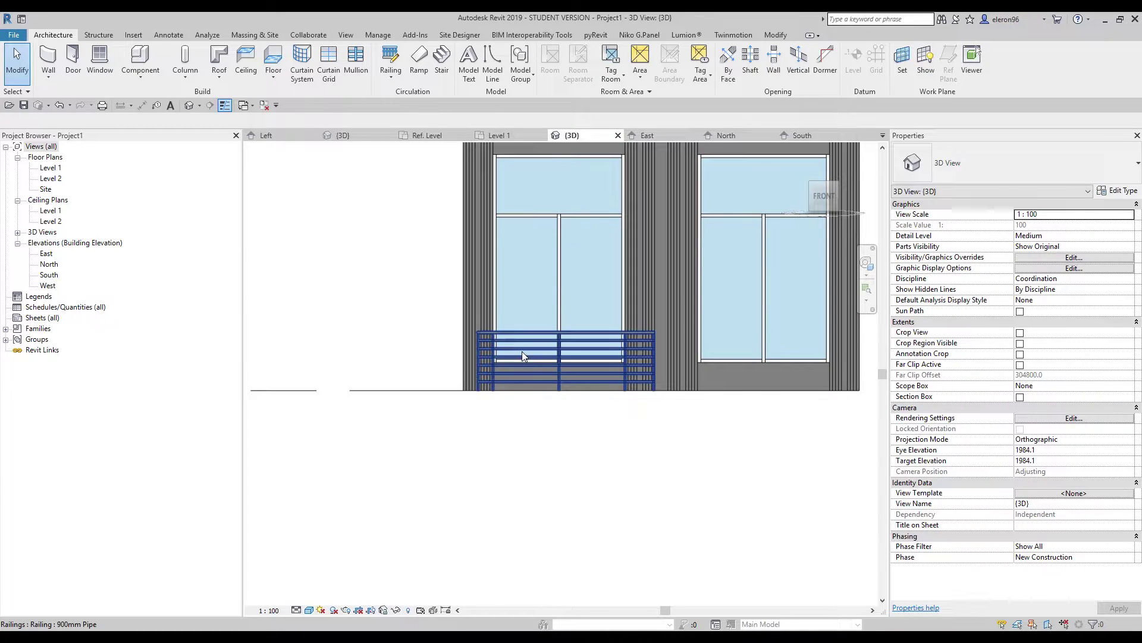
{"action": "left_click", "coordinate": [522, 351]}
{"action": "scroll", "coordinate": [523, 357], "scroll_direction": "up", "scroll_amount": 3}
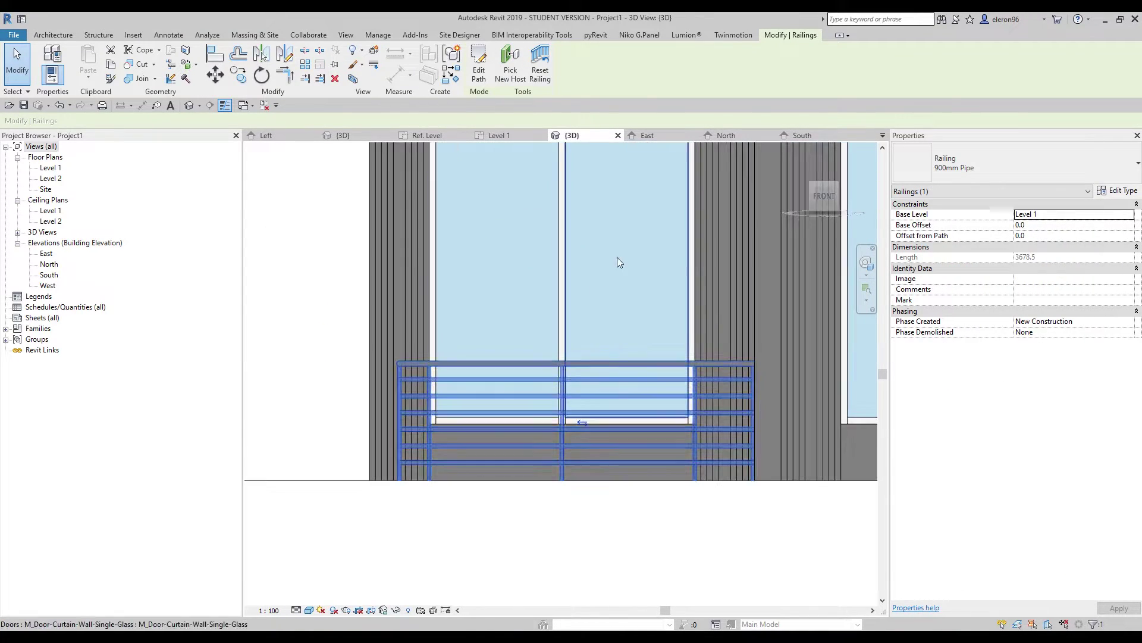
{"action": "left_click", "coordinate": [256, 209]}
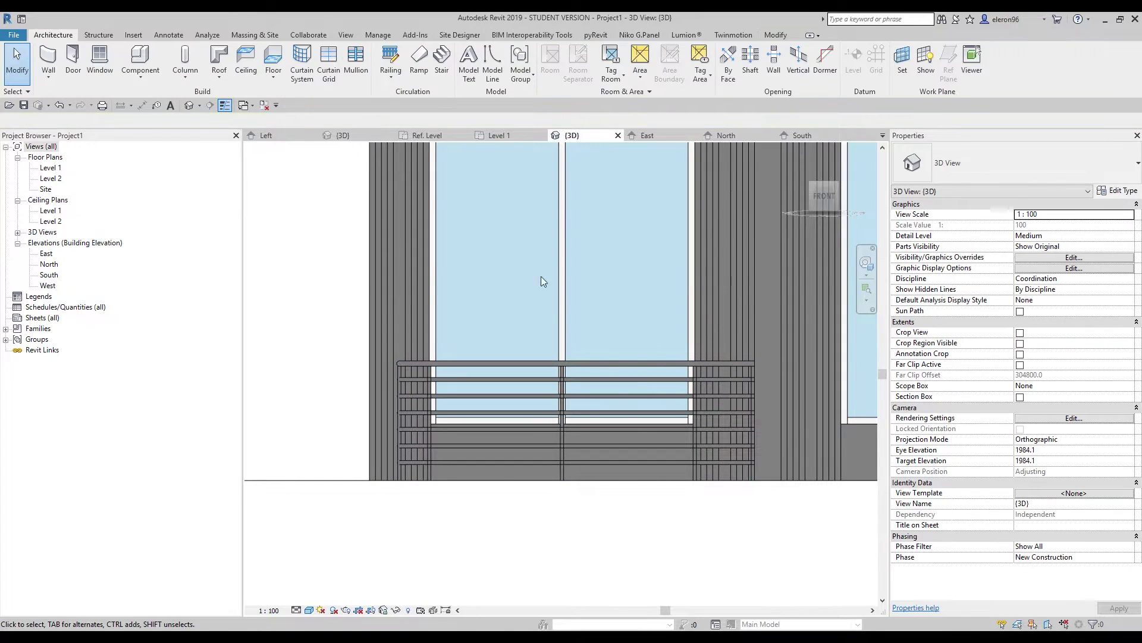
Step: In the South elevation, measure vertically downward from the bottom of the left module's glazing
{"action": "left_click", "coordinate": [801, 136]}
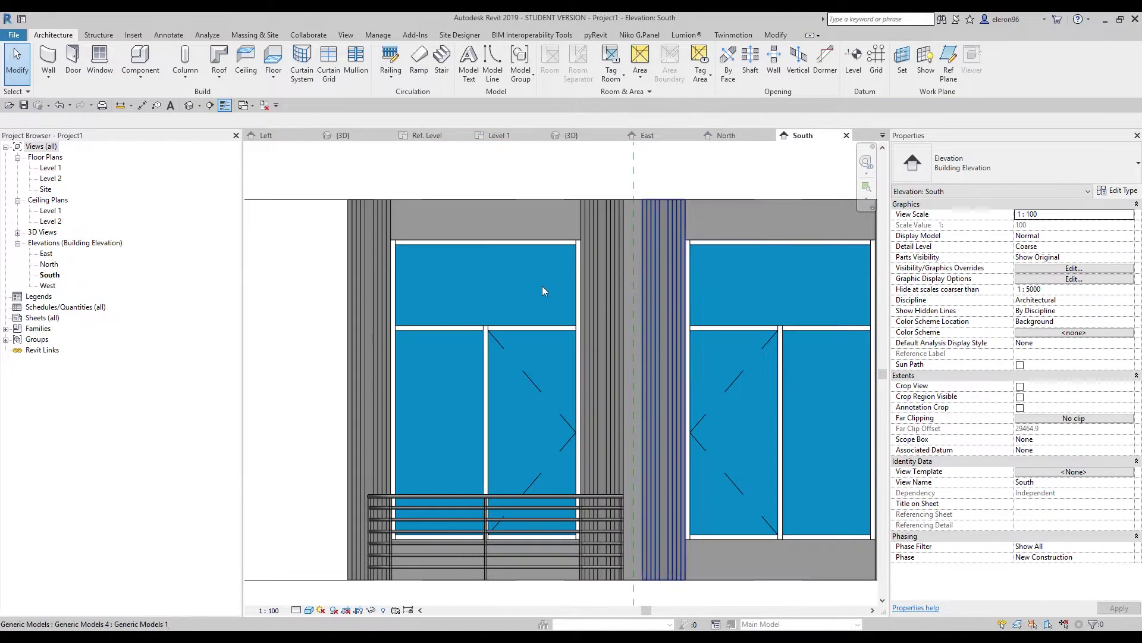
{"action": "key", "text": "m"}
{"action": "key", "text": "e"}
{"action": "scroll", "coordinate": [676, 379], "scroll_direction": "up", "scroll_amount": 3}
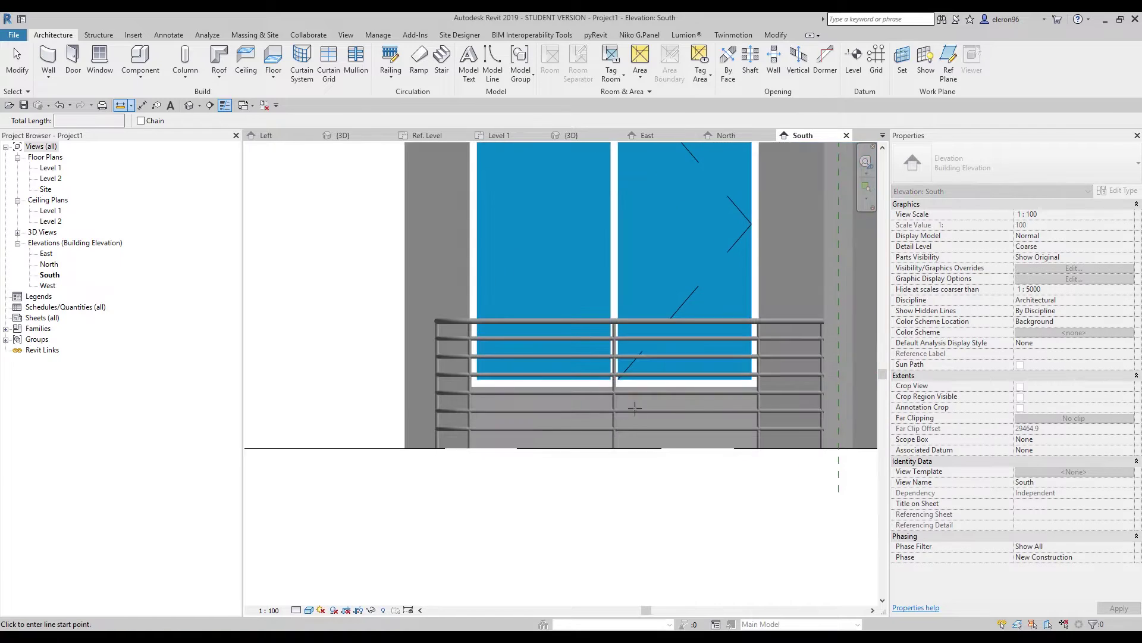
{"action": "left_click", "coordinate": [677, 380]}
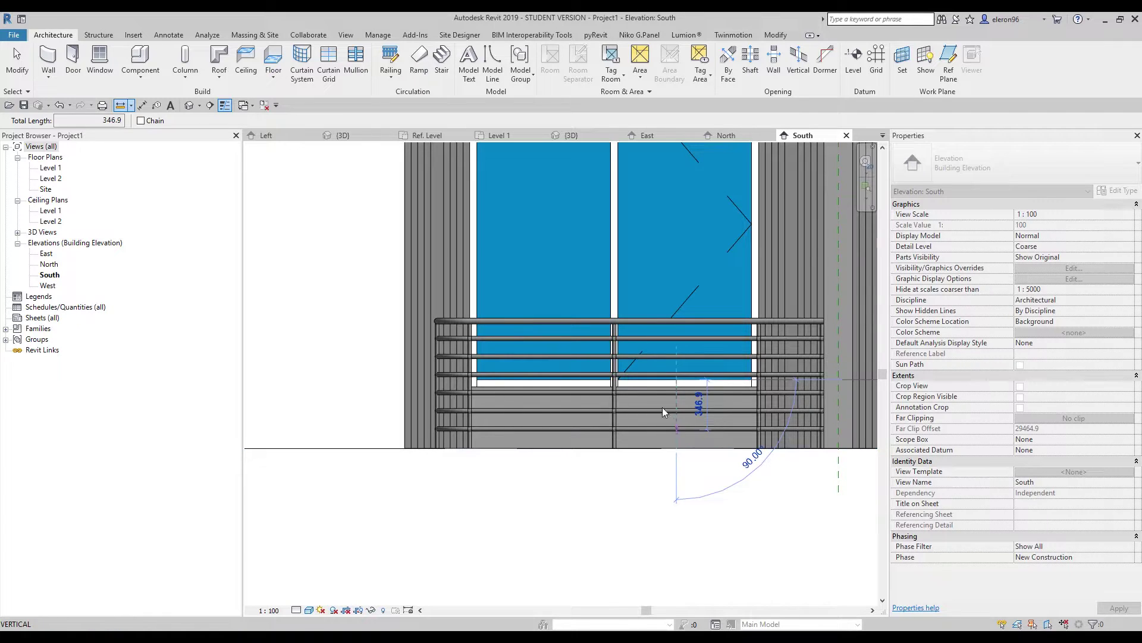
{"action": "key", "text": "Escape"}
{"action": "key", "text": "Escape"}
Step: Raise the balcony railing by setting its base offset from Level 1 to 425 mm
{"action": "left_click", "coordinate": [616, 319]}
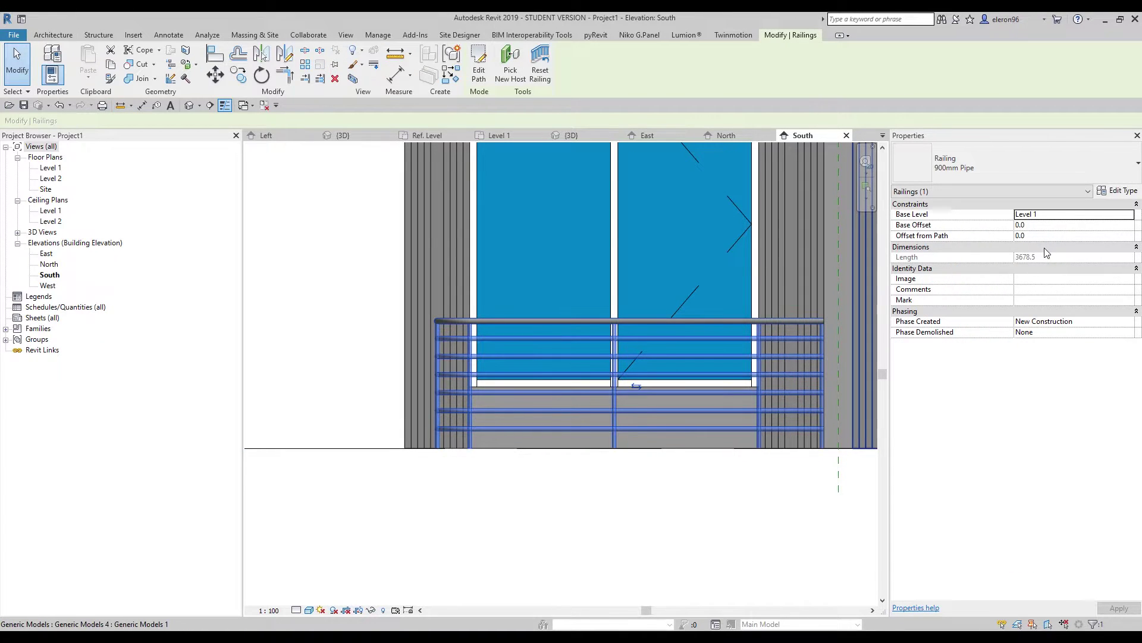
{"action": "left_click", "coordinate": [1033, 217]}
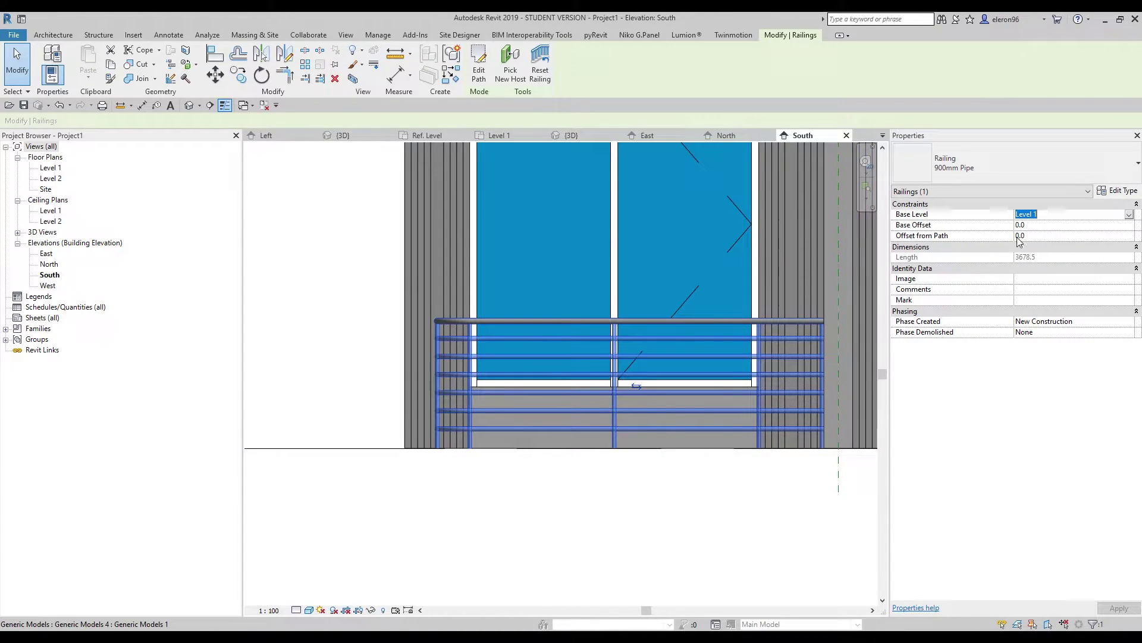
{"action": "left_click", "coordinate": [1045, 226]}
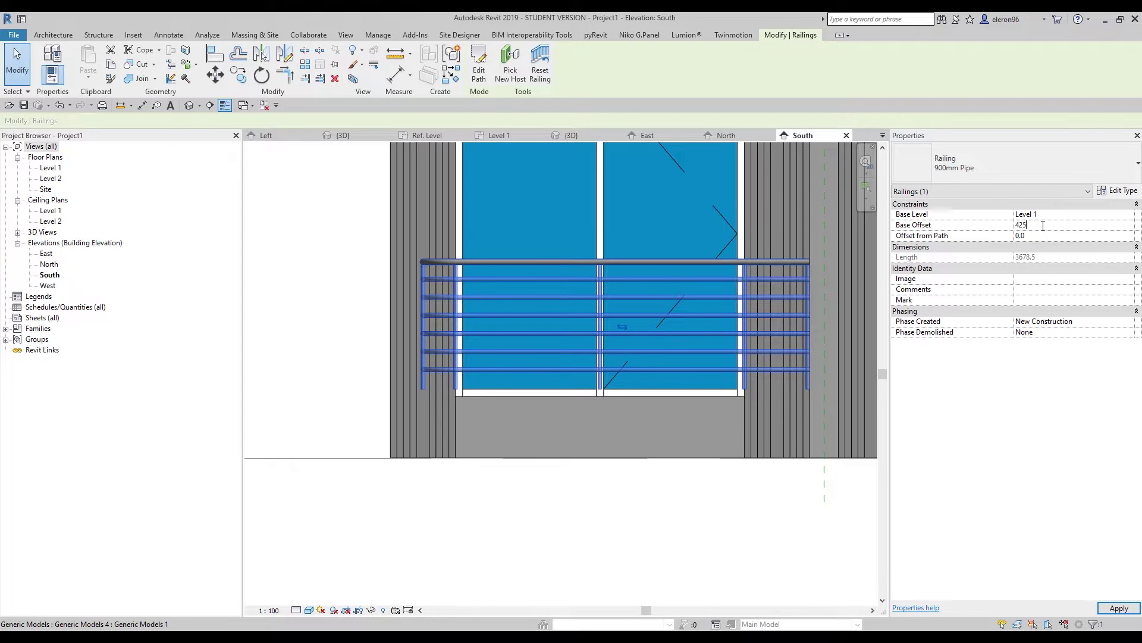
{"action": "scroll", "coordinate": [667, 405], "scroll_direction": "down", "scroll_amount": 3}
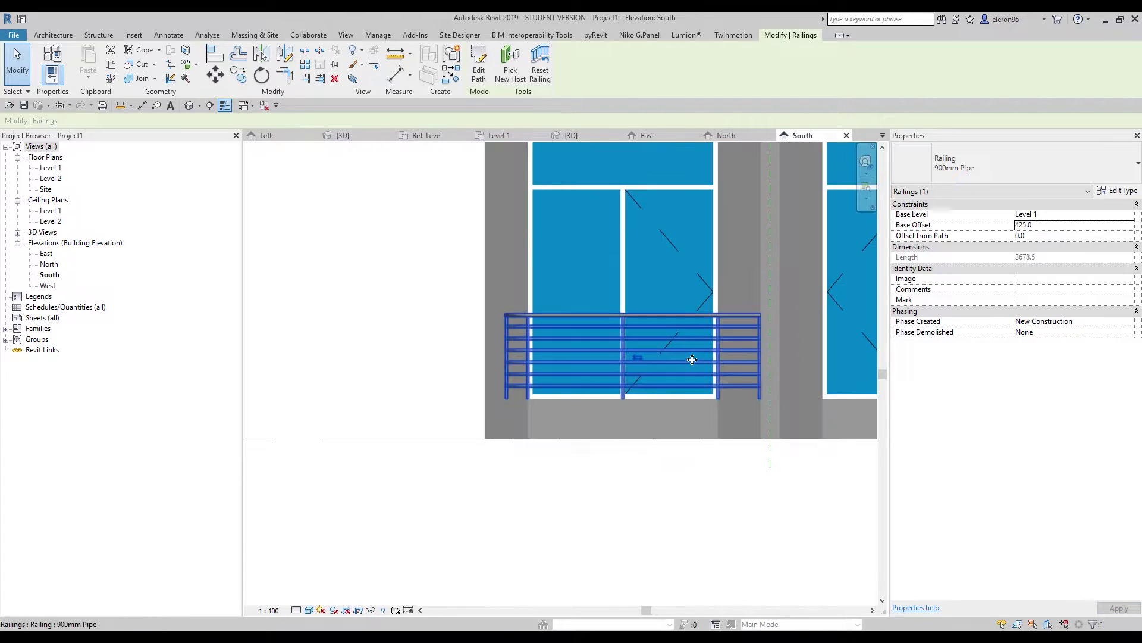
{"action": "scroll", "coordinate": [482, 362], "scroll_direction": "up", "scroll_amount": 2}
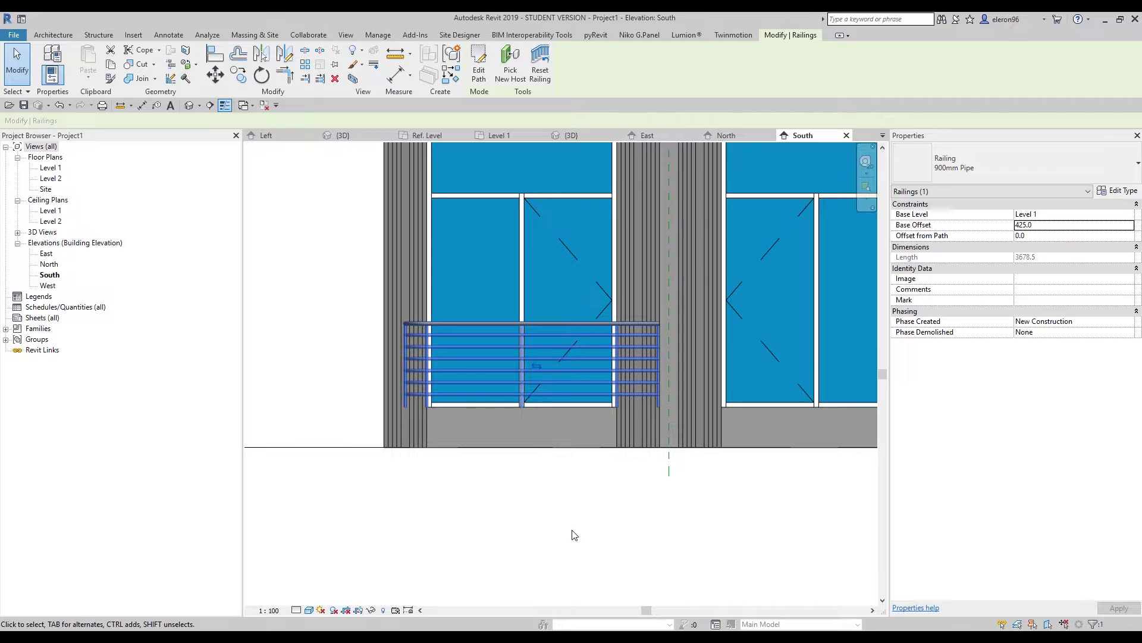
{"action": "left_click", "coordinate": [574, 534]}
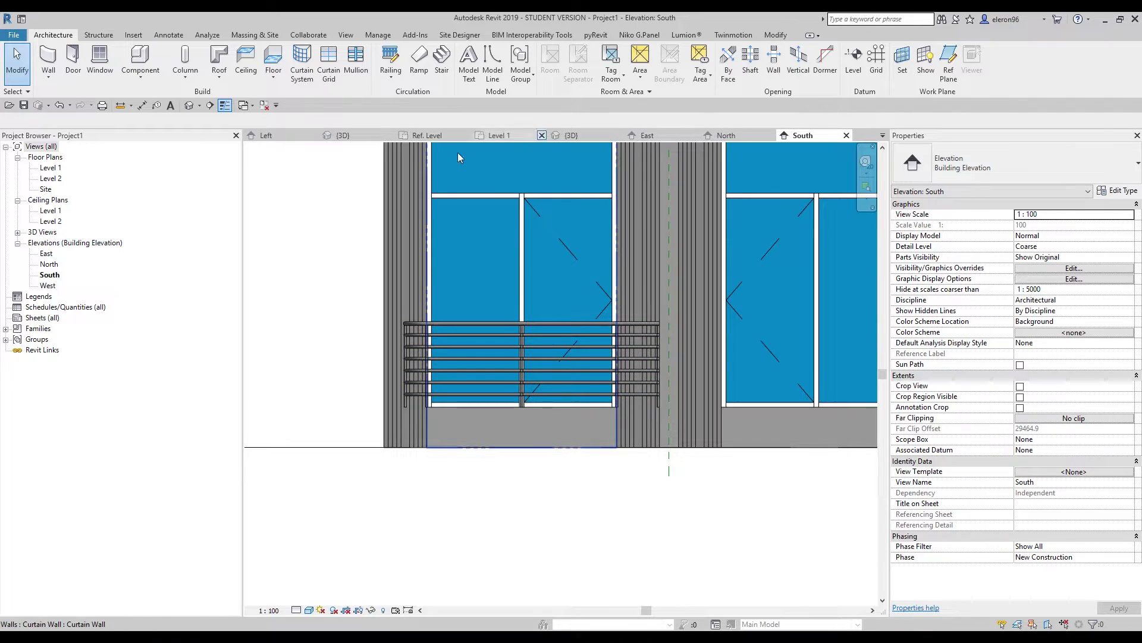
Step: In the Level 1 floor plan, begin a Generic Floor - 400mm boundary with a vertical line outward from the left pilaster's outer front corner
{"action": "left_click", "coordinate": [497, 135]}
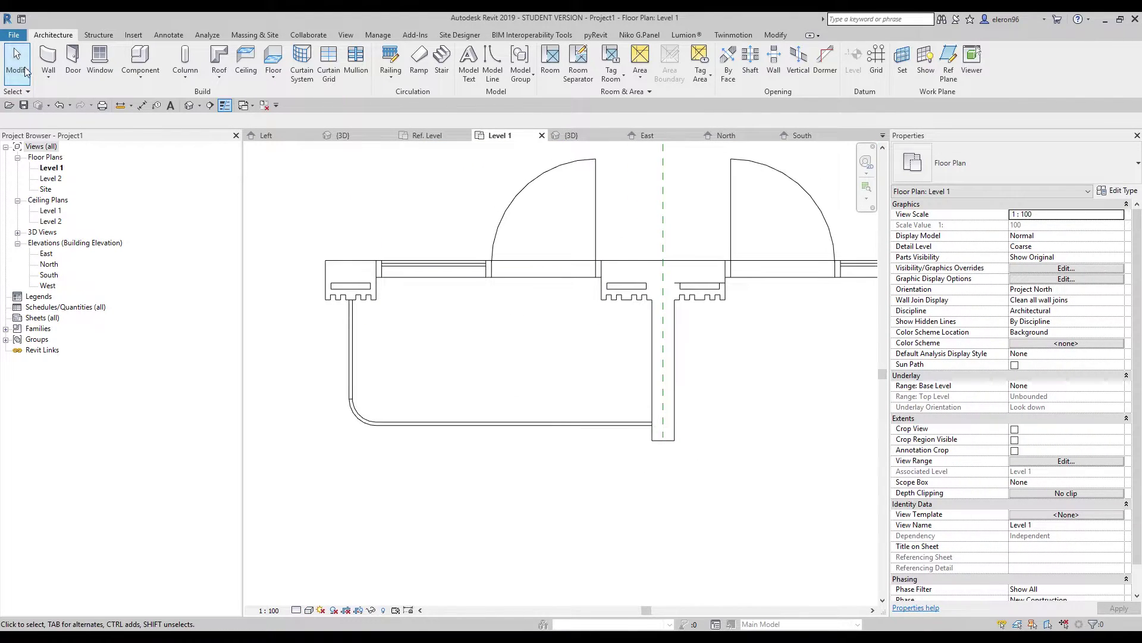
{"action": "left_click", "coordinate": [273, 58]}
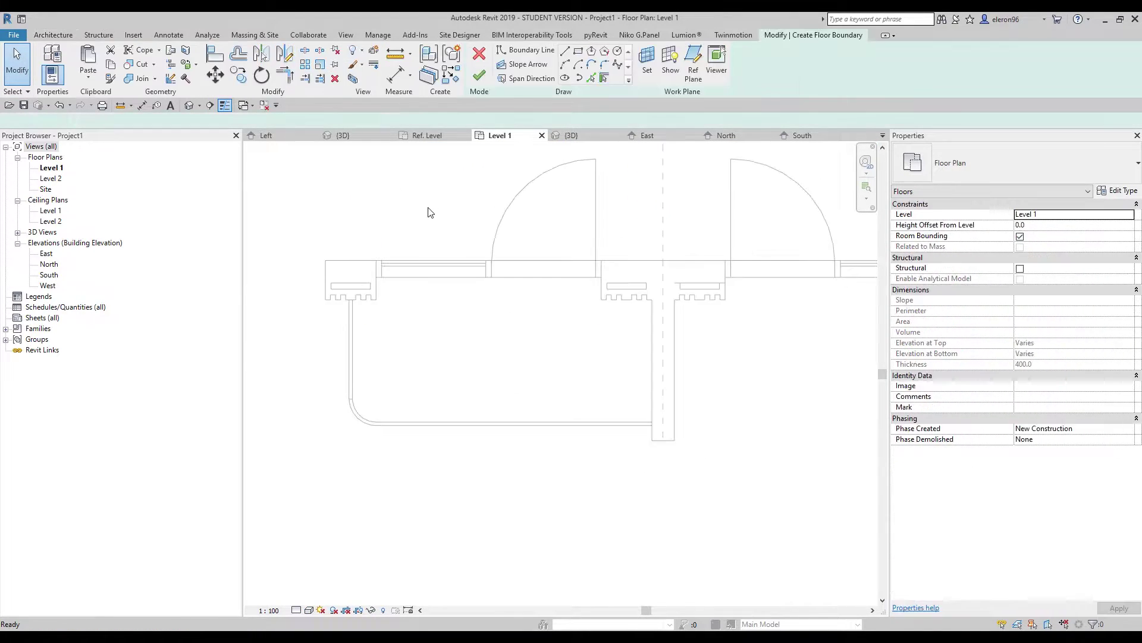
{"action": "scroll", "coordinate": [283, 295], "scroll_direction": "up", "scroll_amount": 3}
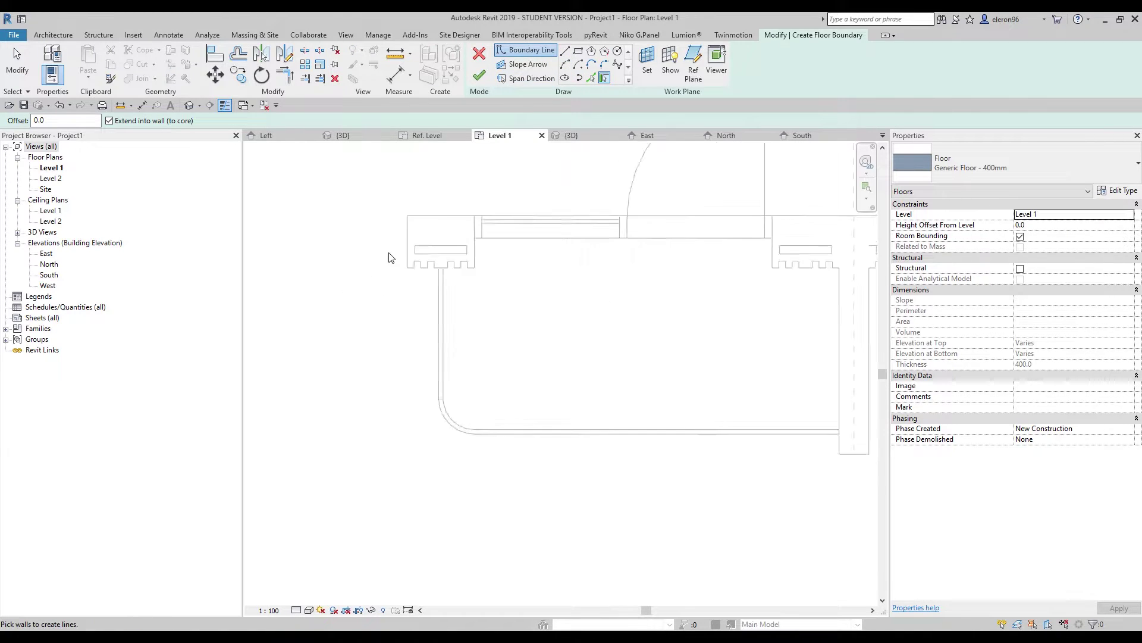
{"action": "left_click", "coordinate": [566, 52]}
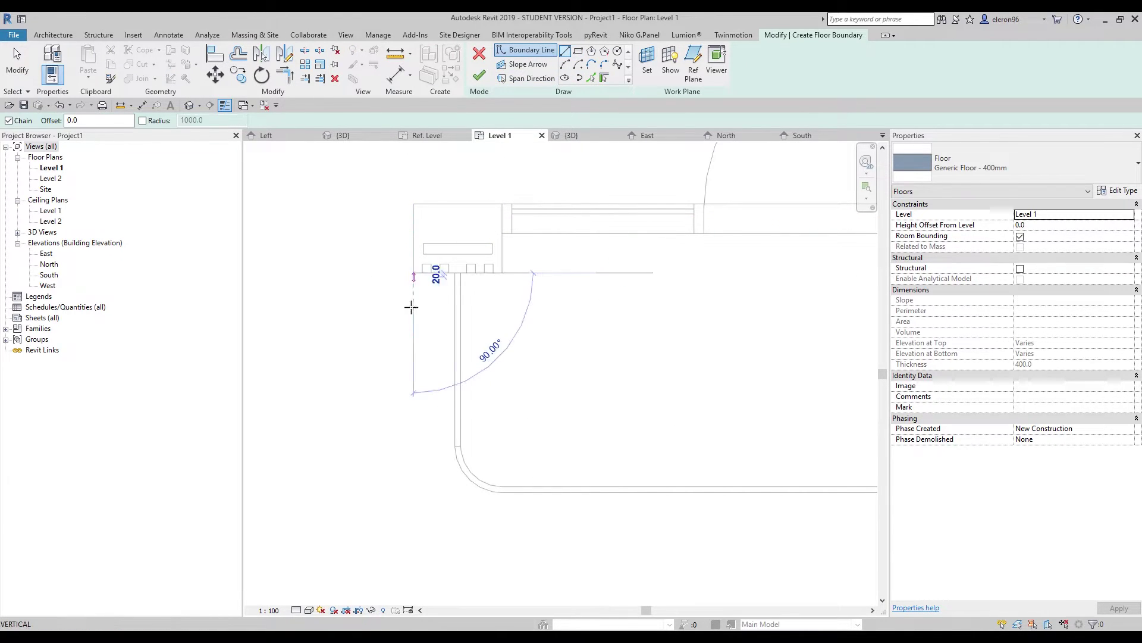
{"action": "left_click", "coordinate": [413, 272]}
{"action": "left_click", "coordinate": [409, 454]}
{"action": "middle_click_drag", "start_coordinate": [592, 475], "coordinate": [398, 409]}
{"action": "key", "text": "Escape"}
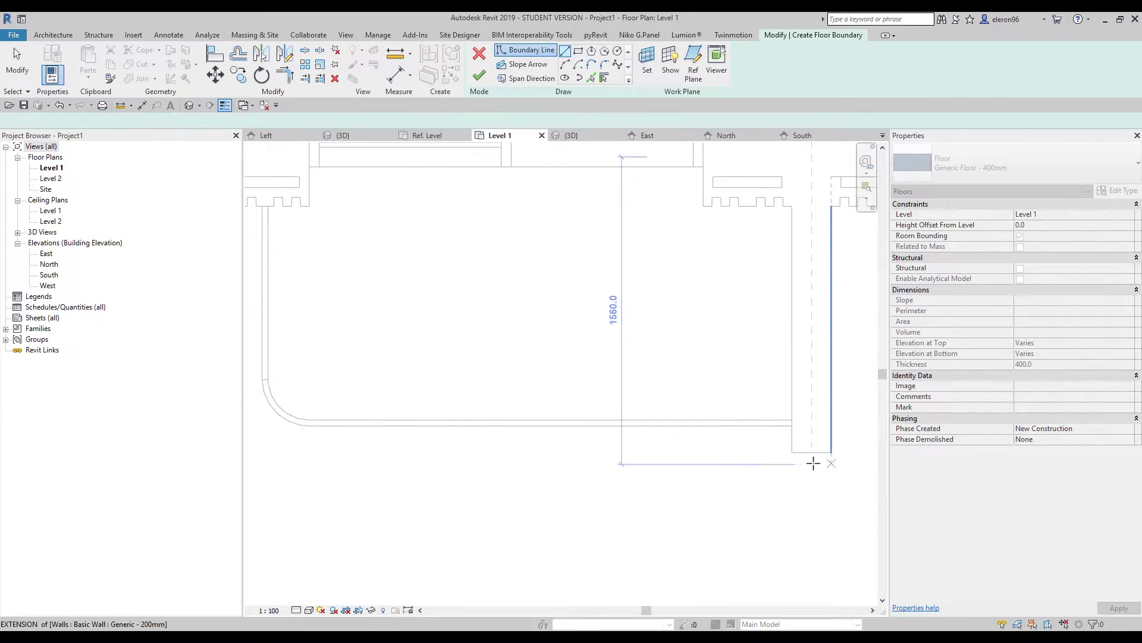
Step: Draw a horizontal floor boundary line from the projecting wall's outer corner toward the left pilaster
{"action": "left_click", "coordinate": [790, 454]}
{"action": "left_click", "coordinate": [592, 454]}
{"action": "key", "text": "Escape"}
{"action": "key", "text": "Escape"}
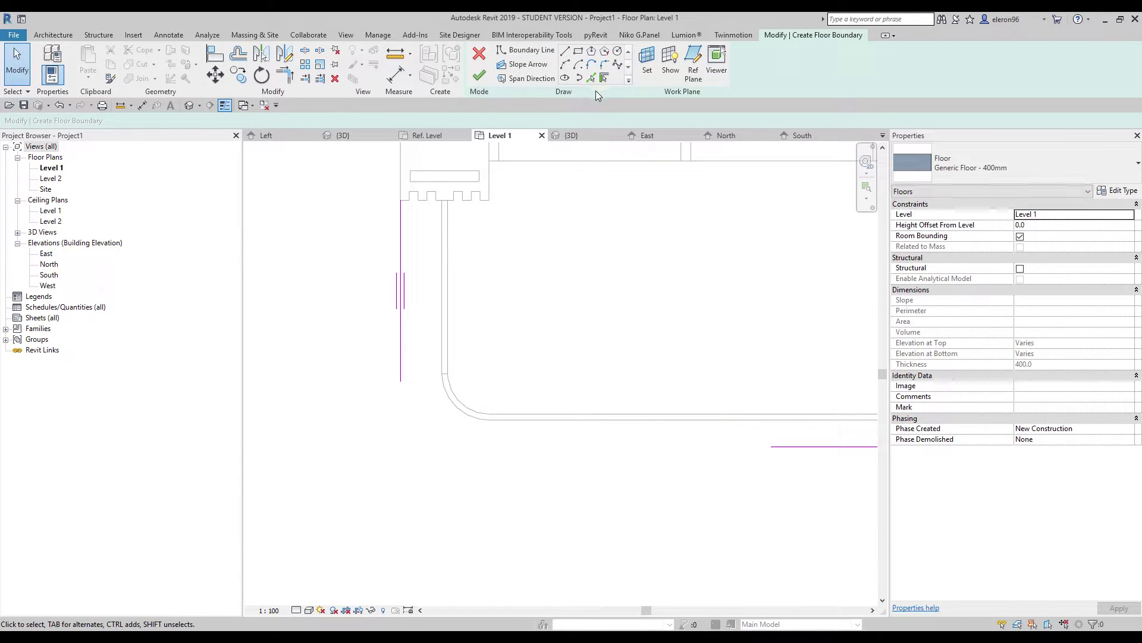
Step: Trim and extend the horizontal and vertical floor boundary lines to meet in a corner
{"action": "key", "text": "t"}
{"action": "key", "text": "r"}
{"action": "left_click", "coordinate": [798, 446]}
{"action": "left_click", "coordinate": [401, 354]}
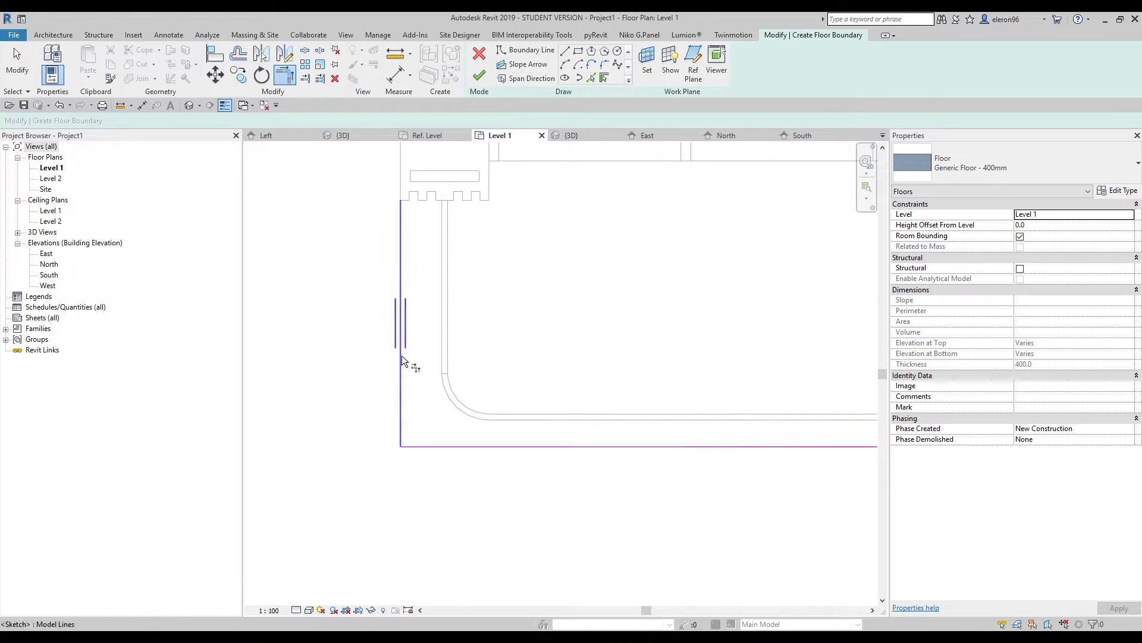
{"action": "key", "text": "Escape"}
{"action": "scroll", "coordinate": [459, 382], "scroll_direction": "up", "scroll_amount": 2}
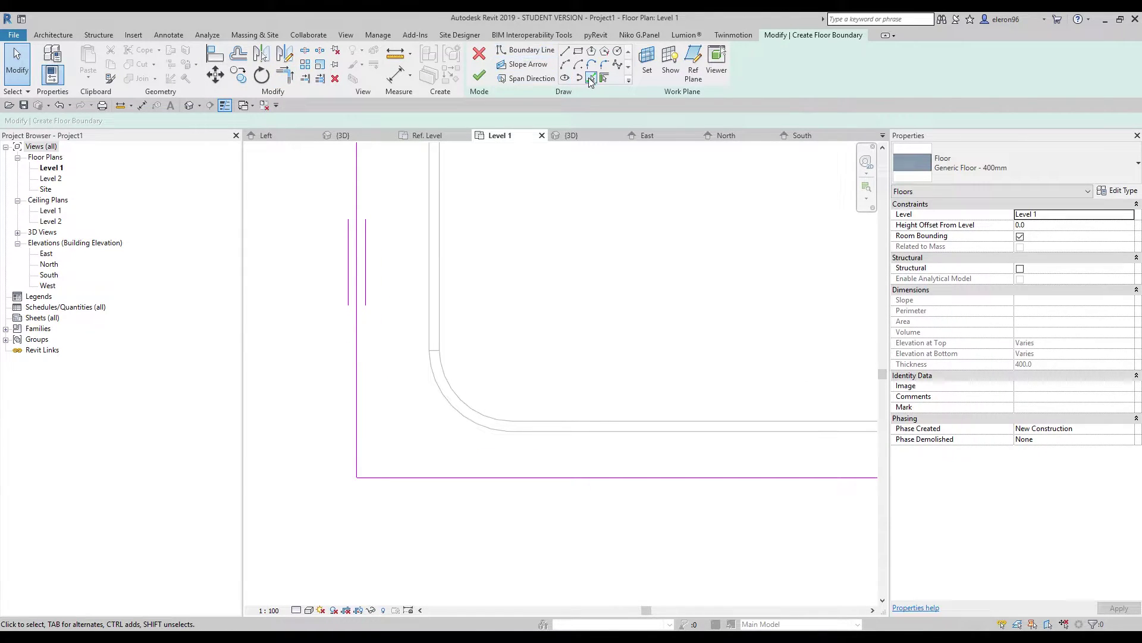
{"action": "left_click", "coordinate": [591, 78]}
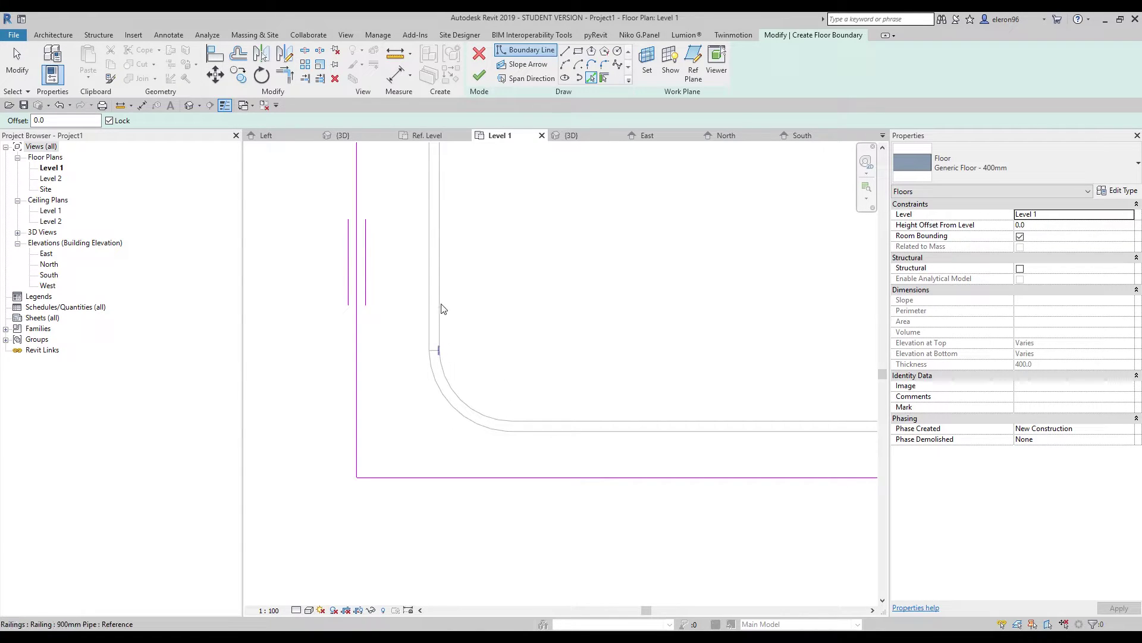
{"action": "left_click", "coordinate": [566, 64]}
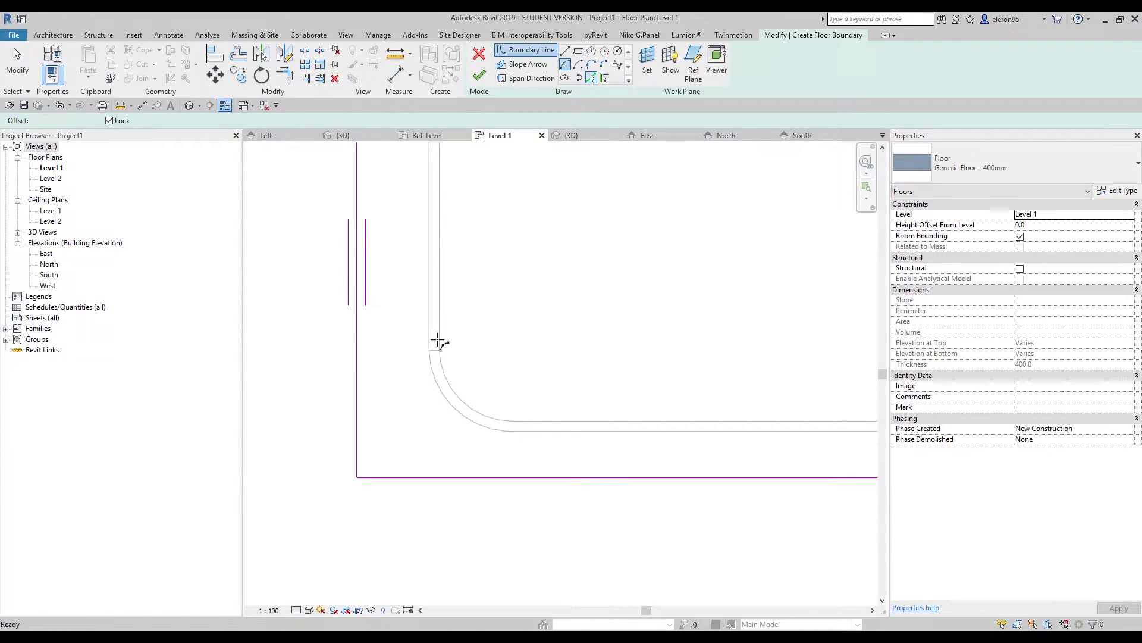
{"action": "left_click", "coordinate": [435, 354]}
{"action": "left_click", "coordinate": [505, 422]}
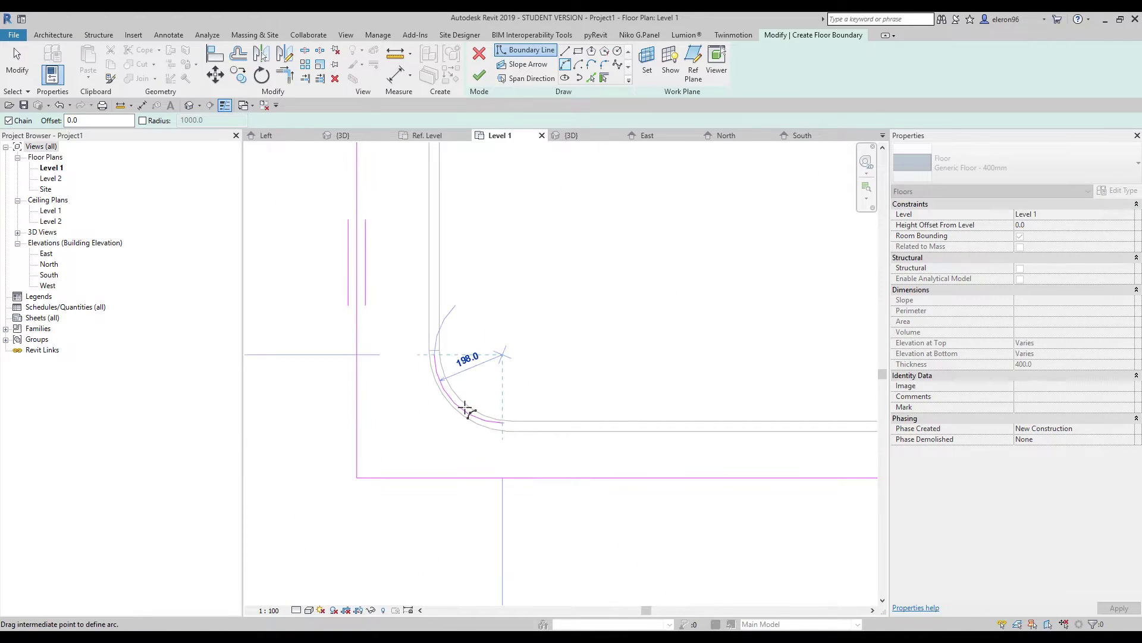
{"action": "key", "text": "Escape"}
{"action": "key", "text": "Escape"}
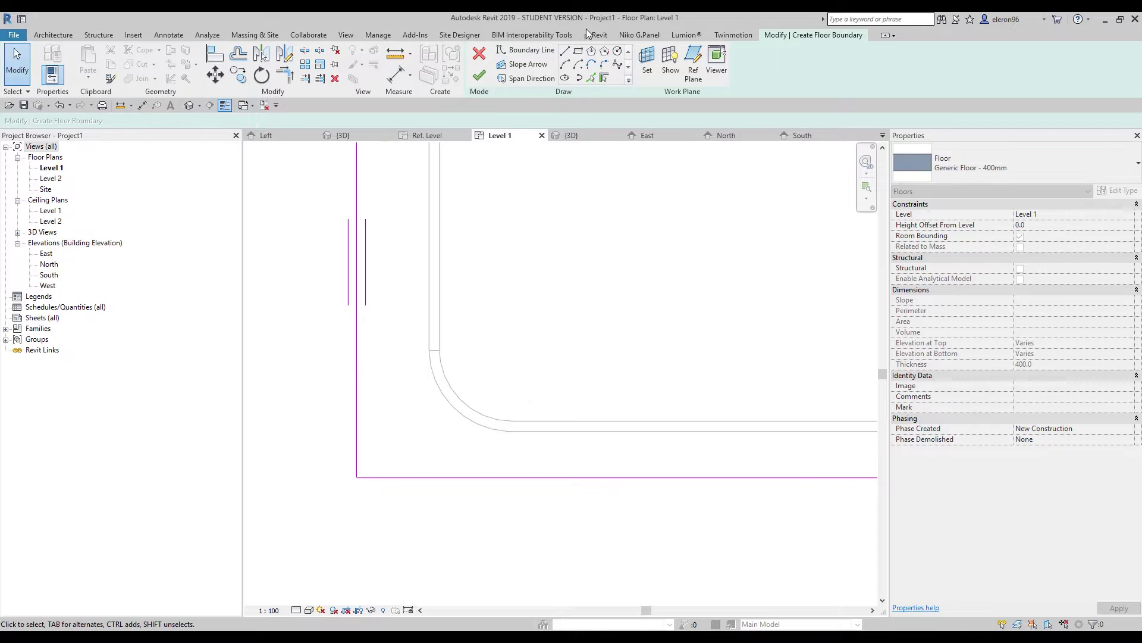
Step: Round the outer corner between the vertical and horizontal floor boundary lines with a 200 mm fillet arc
{"action": "left_click", "coordinate": [605, 65]}
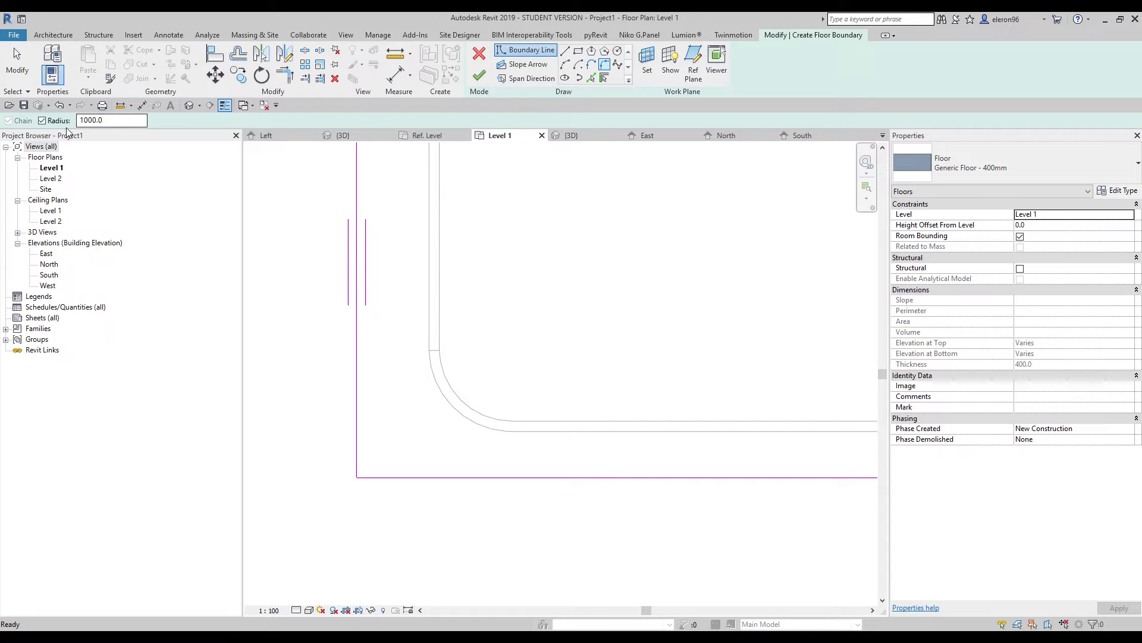
{"action": "type", "text": "200.0"}
{"action": "left_click", "coordinate": [369, 394]}
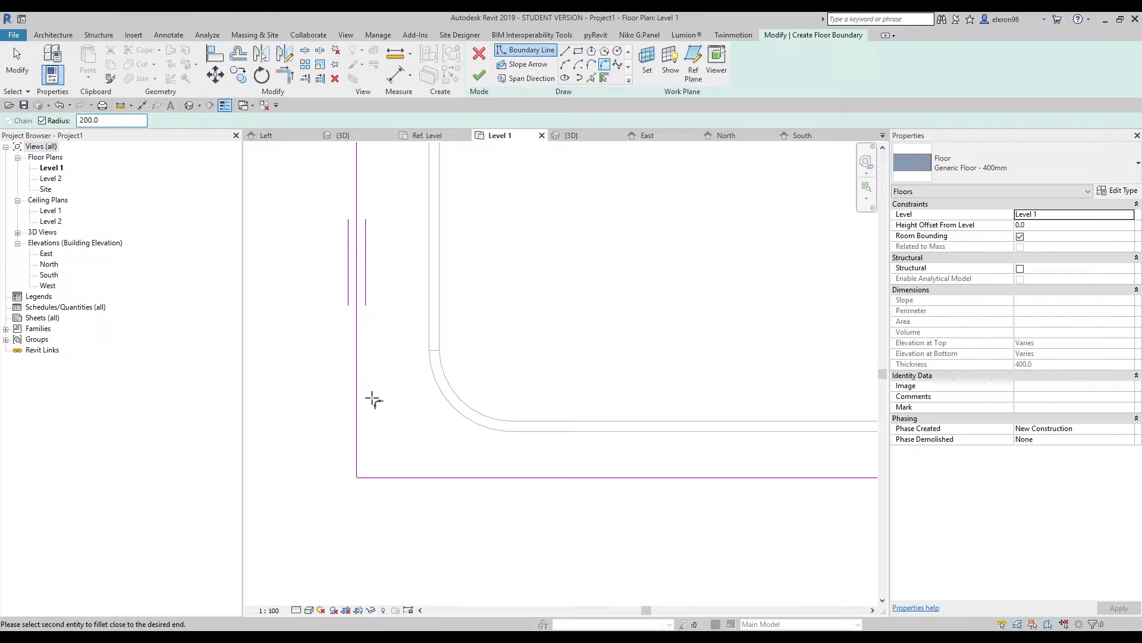
{"action": "left_click", "coordinate": [464, 478]}
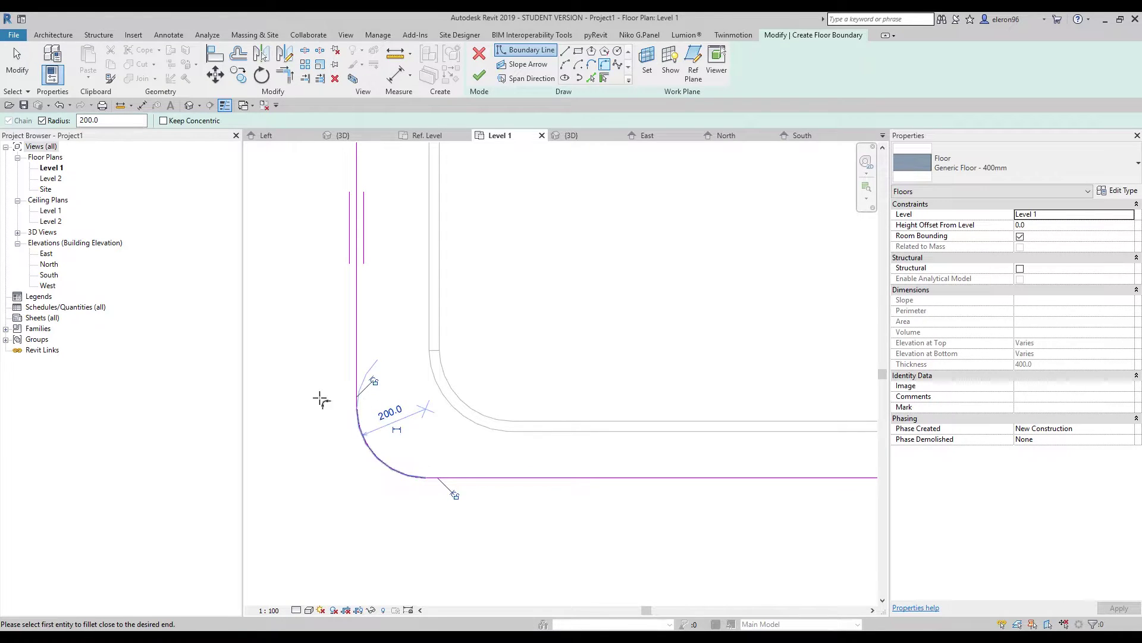
{"action": "scroll", "coordinate": [410, 470], "scroll_direction": "down", "scroll_amount": 5}
{"action": "key", "text": "Escape"}
{"action": "key", "text": "Escape"}
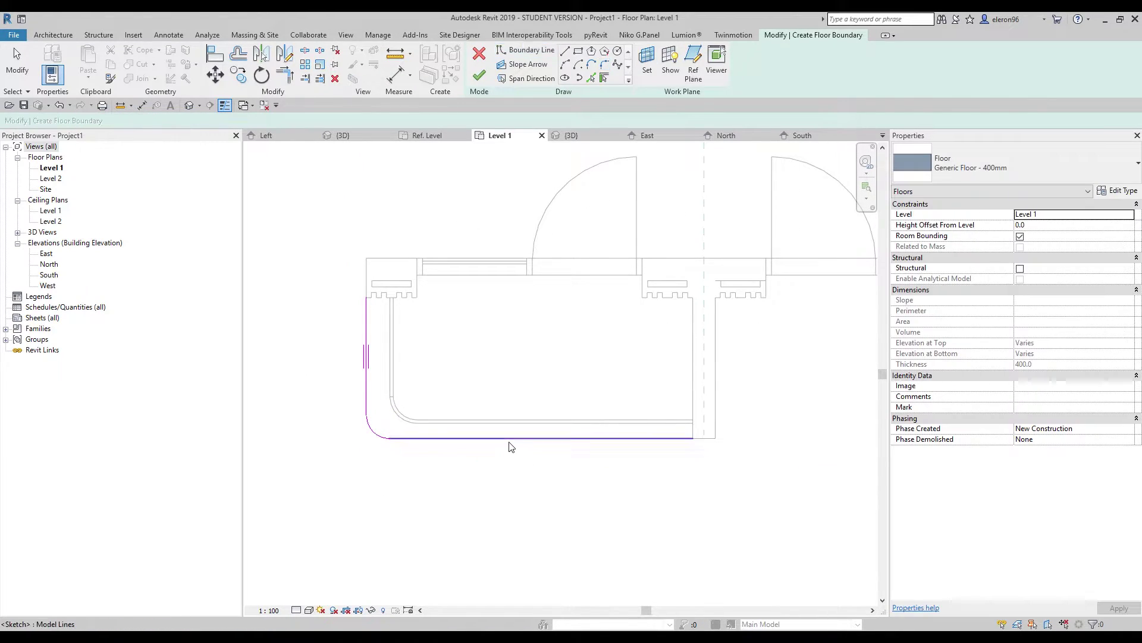
Step: Move the vertical floor boundary line inward toward the railing, about 110 mm from the left pilaster's outer edge
{"action": "scroll", "coordinate": [401, 324], "scroll_direction": "up", "scroll_amount": 4}
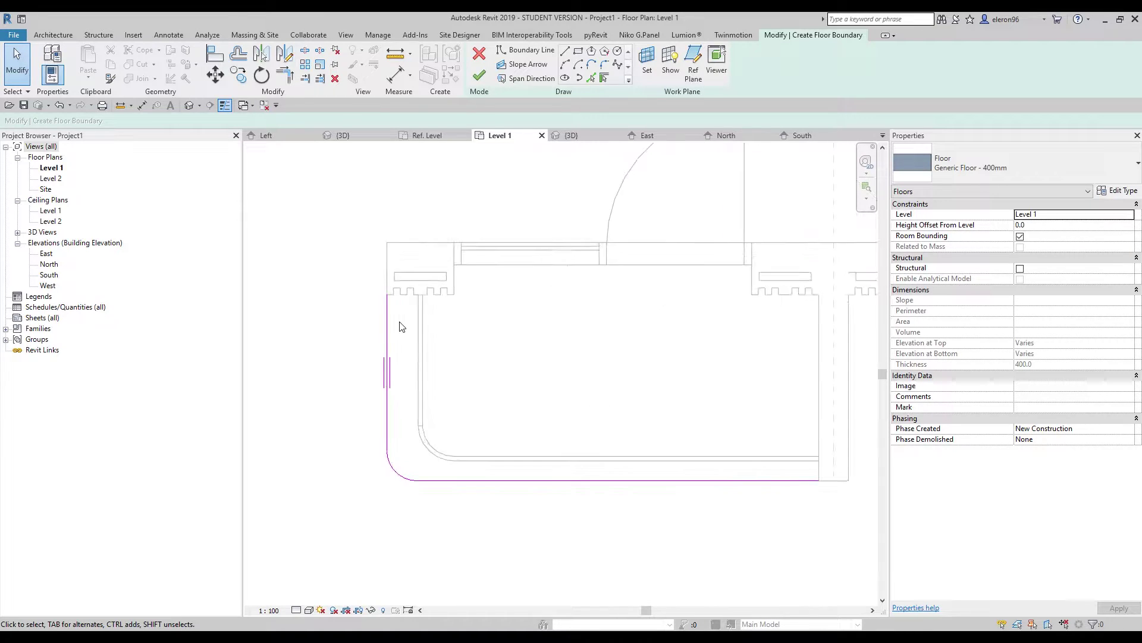
{"action": "middle_click_drag", "start_coordinate": [387, 440], "coordinate": [354, 339]}
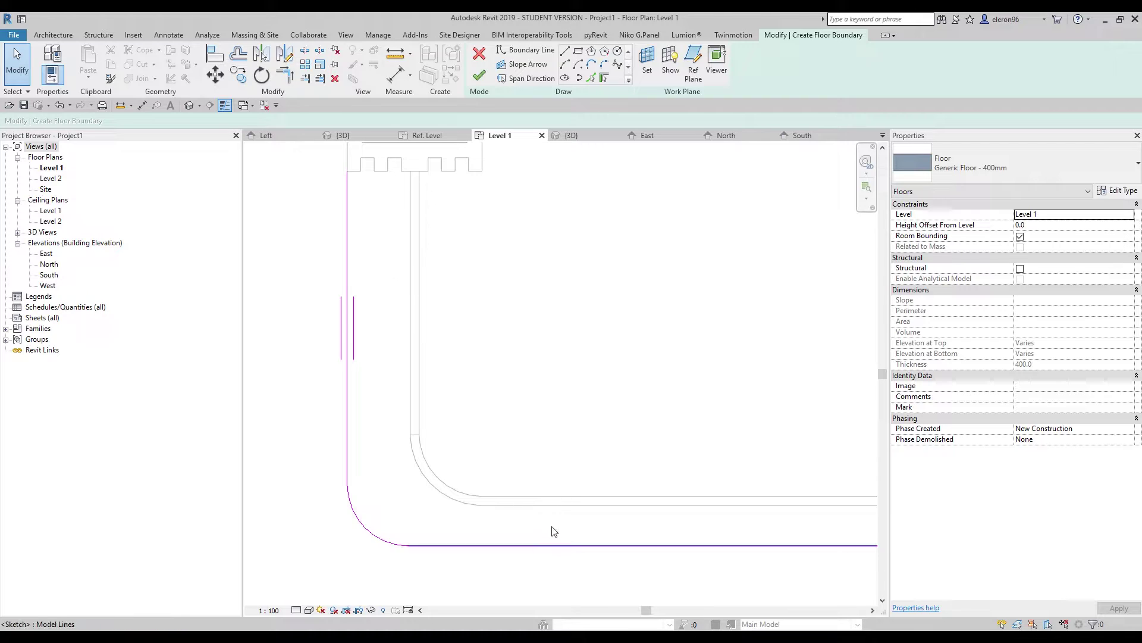
{"action": "middle_click_drag", "start_coordinate": [363, 222], "coordinate": [372, 279]}
{"action": "left_click", "coordinate": [359, 269]}
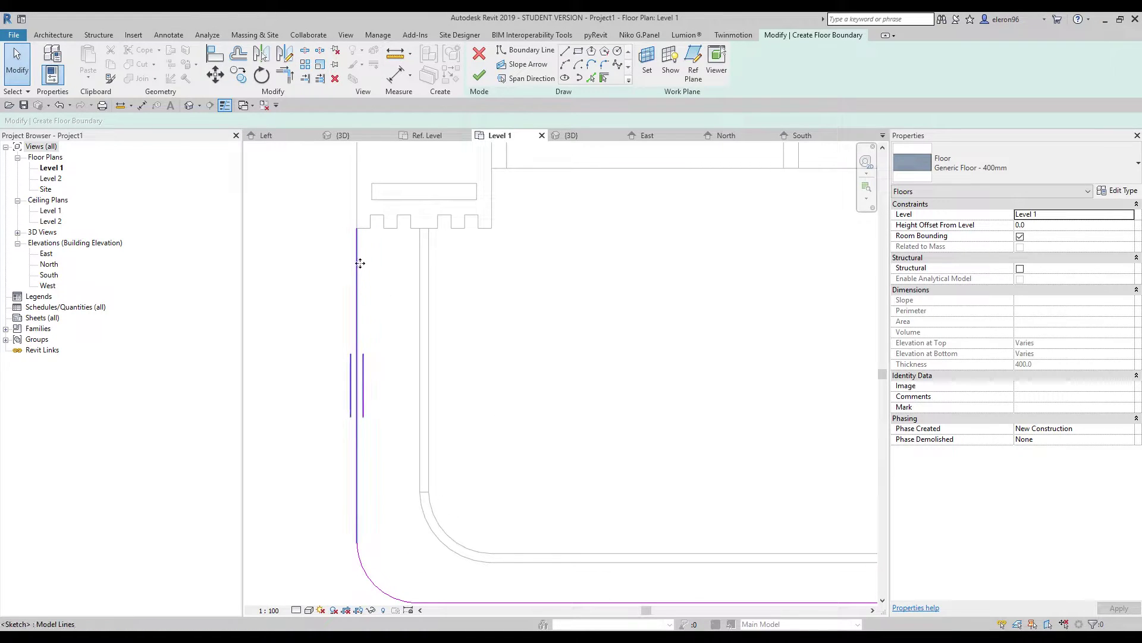
{"action": "left_click_drag", "start_coordinate": [360, 262], "coordinate": [388, 256]}
{"action": "key", "text": "Escape"}
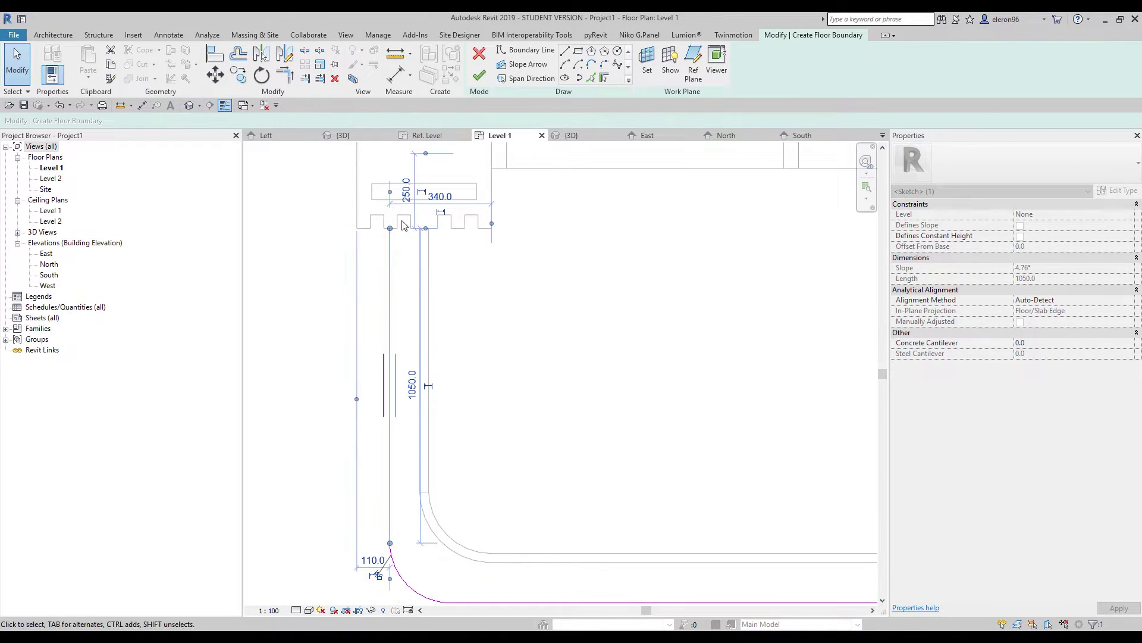
Step: Move the horizontal floor boundary line inward toward the railing, about 45 mm from the dividing wall's outer end
{"action": "middle_click_drag", "start_coordinate": [554, 424], "coordinate": [402, 337]}
{"action": "scroll", "coordinate": [403, 337], "scroll_direction": "down", "scroll_amount": 2}
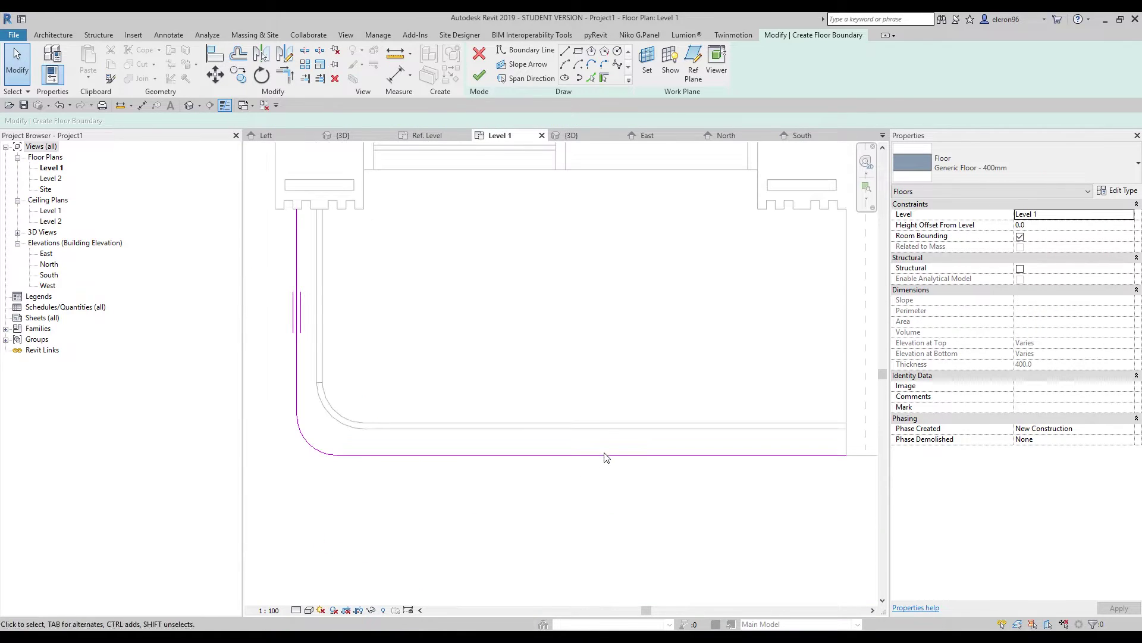
{"action": "left_click", "coordinate": [612, 456]}
{"action": "left_click_drag", "start_coordinate": [618, 444], "coordinate": [618, 448]}
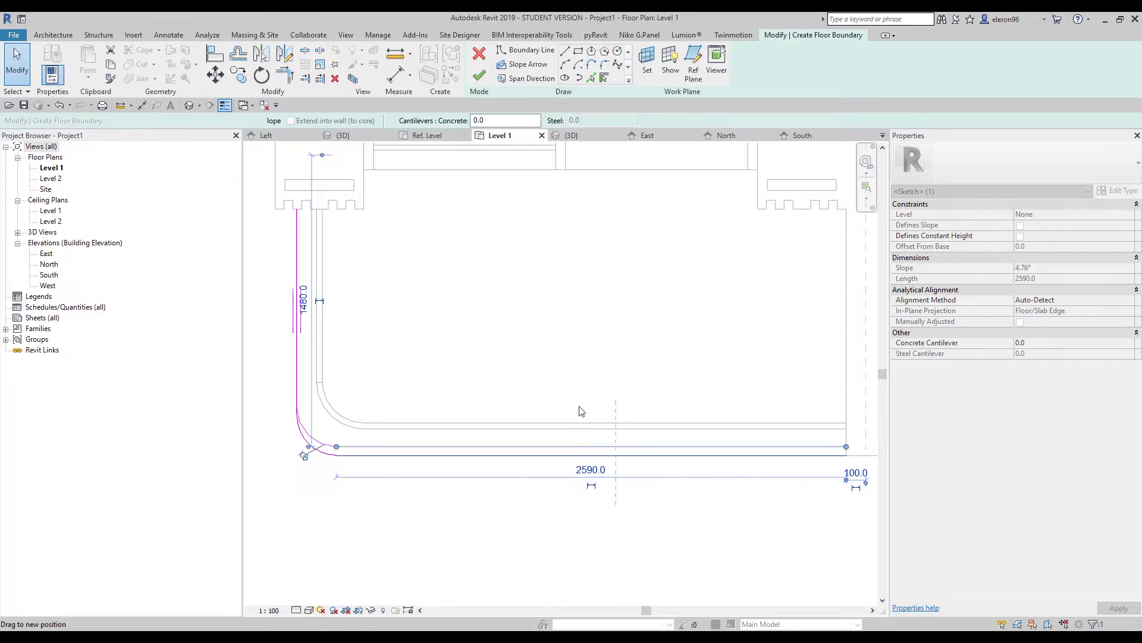
{"action": "left_click", "coordinate": [262, 301]}
Step: Add an aligned dimension between the vertical floor boundary line and the railing's outer edge below the left pilaster
{"action": "left_click", "coordinate": [296, 263]}
{"action": "scroll", "coordinate": [333, 259], "scroll_direction": "up", "scroll_amount": 5}
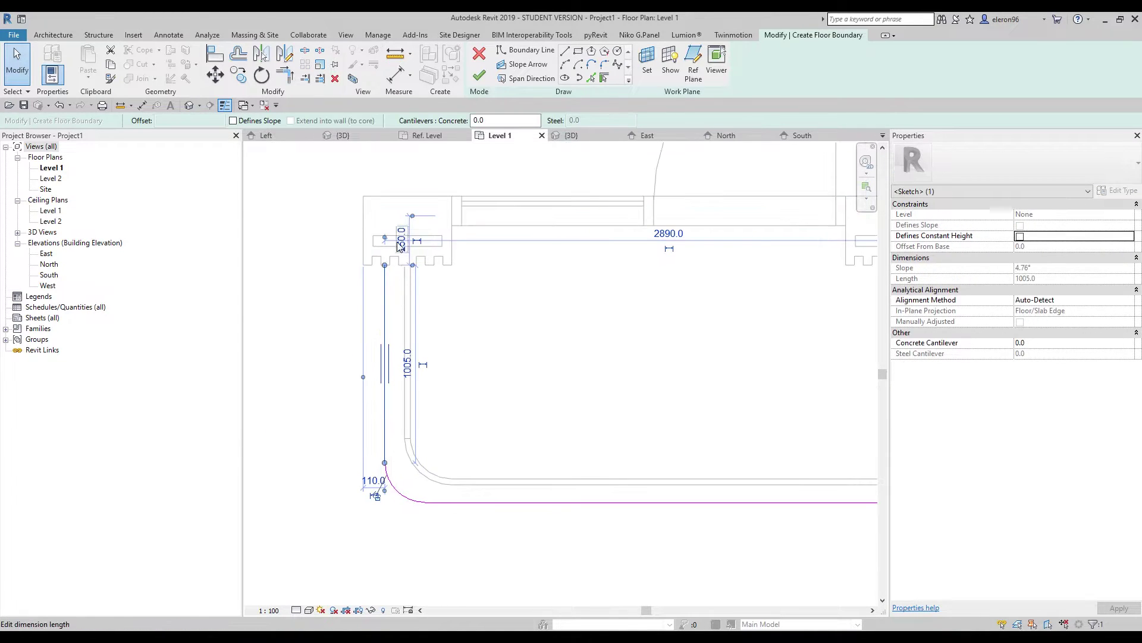
{"action": "scroll", "coordinate": [442, 416], "scroll_direction": "down", "scroll_amount": 3}
{"action": "mouse_move", "coordinate": [442, 416]}
{"action": "middle_mouse_down"}
{"action": "mouse_move", "coordinate": [451, 379]}
{"action": "mouse_move", "coordinate": [450, 405]}
{"action": "middle_mouse_up"}
{"action": "scroll", "coordinate": [450, 405], "scroll_direction": "up", "scroll_amount": 2}
{"action": "key", "text": "Escape"}
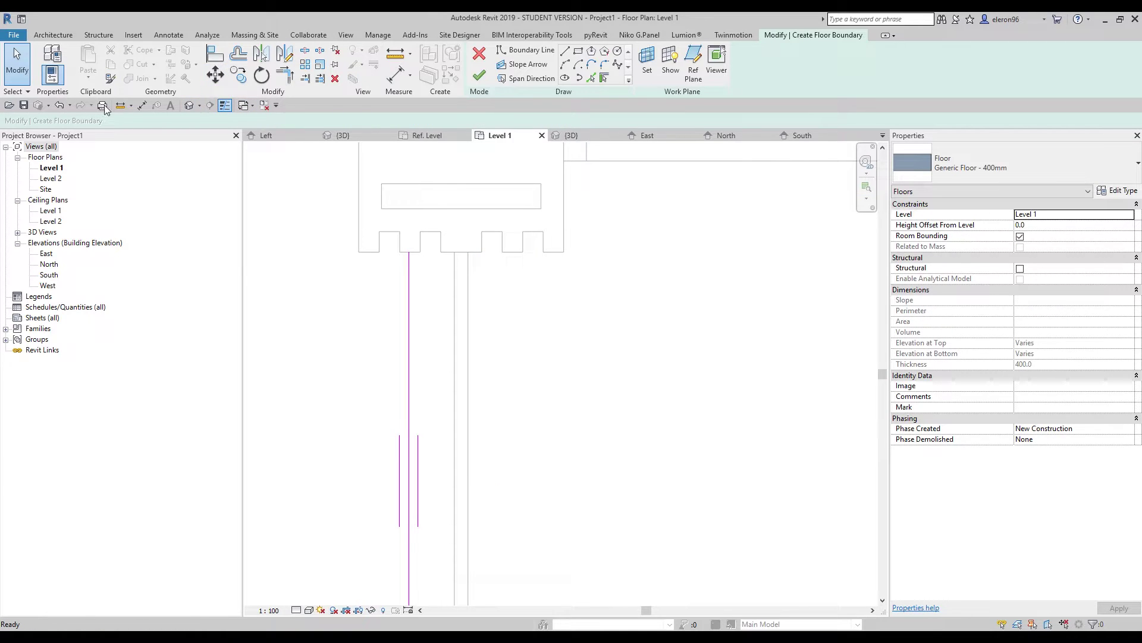
{"action": "key", "text": "d"}
{"action": "key", "text": "i"}
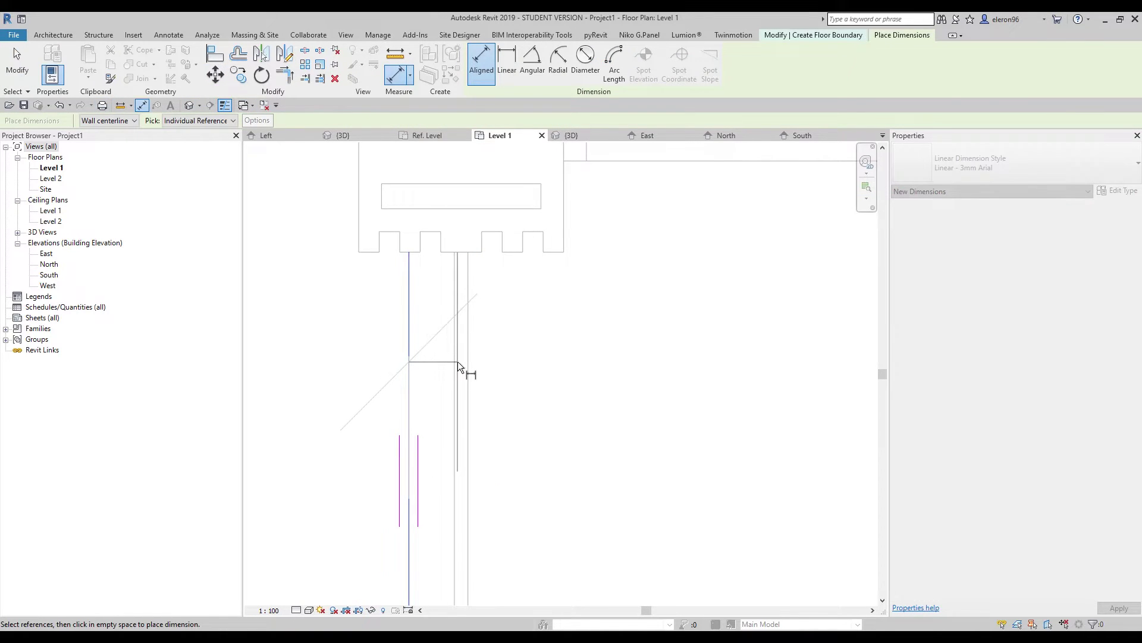
{"action": "scroll", "coordinate": [530, 309], "scroll_direction": "down", "scroll_amount": 3}
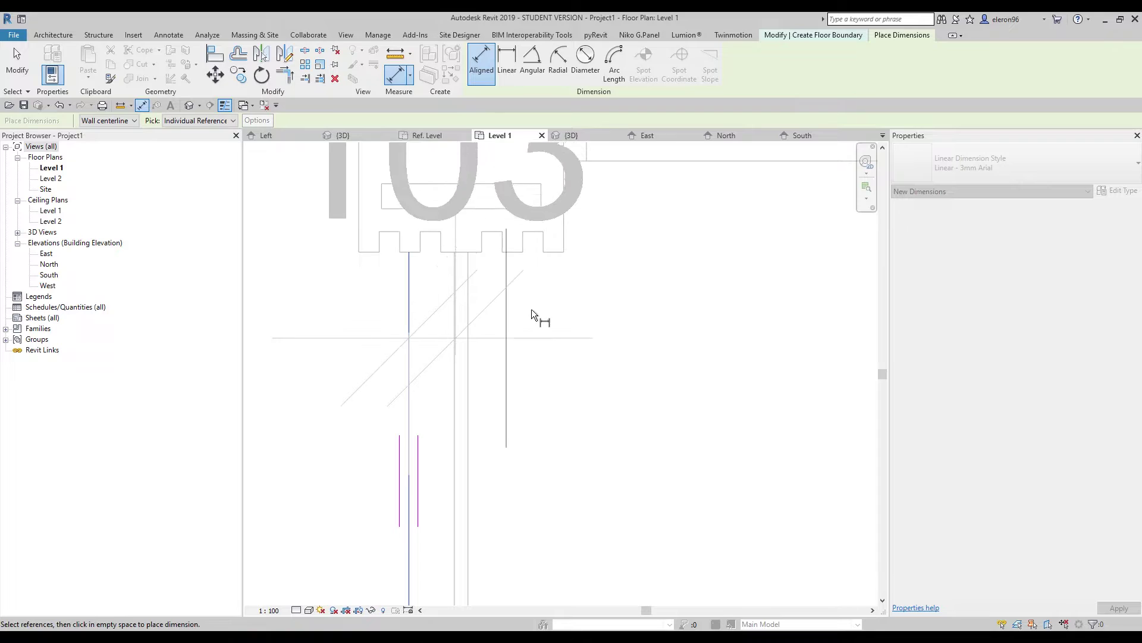
{"action": "key", "text": "Escape"}
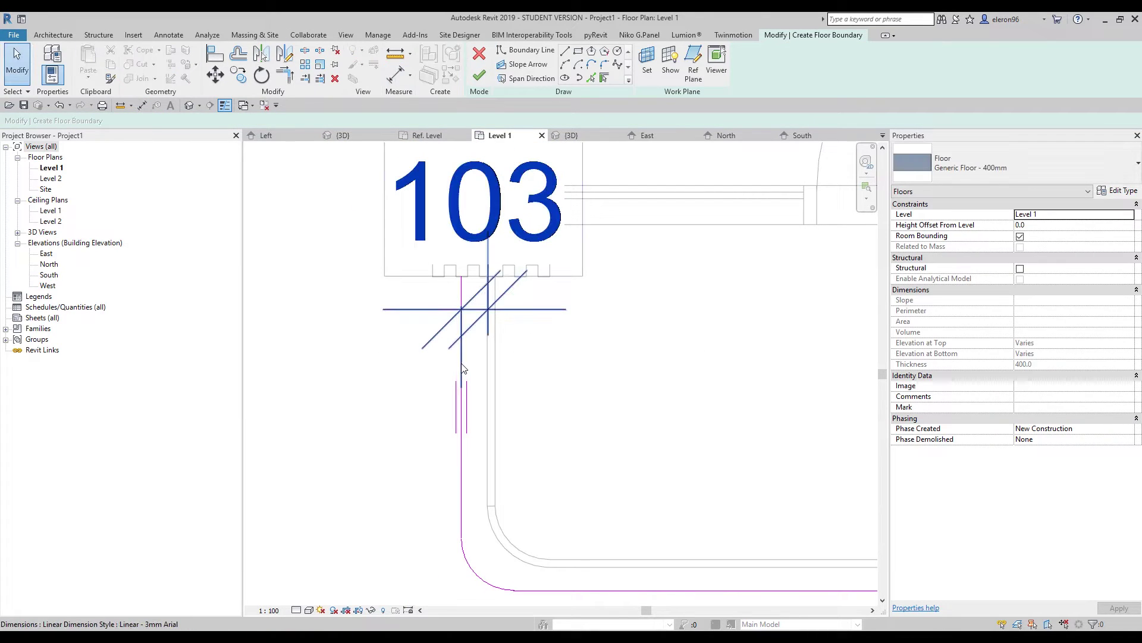
Step: Set the distance between the vertical floor boundary line and the railing to 100 mm
{"action": "left_click", "coordinate": [460, 433]}
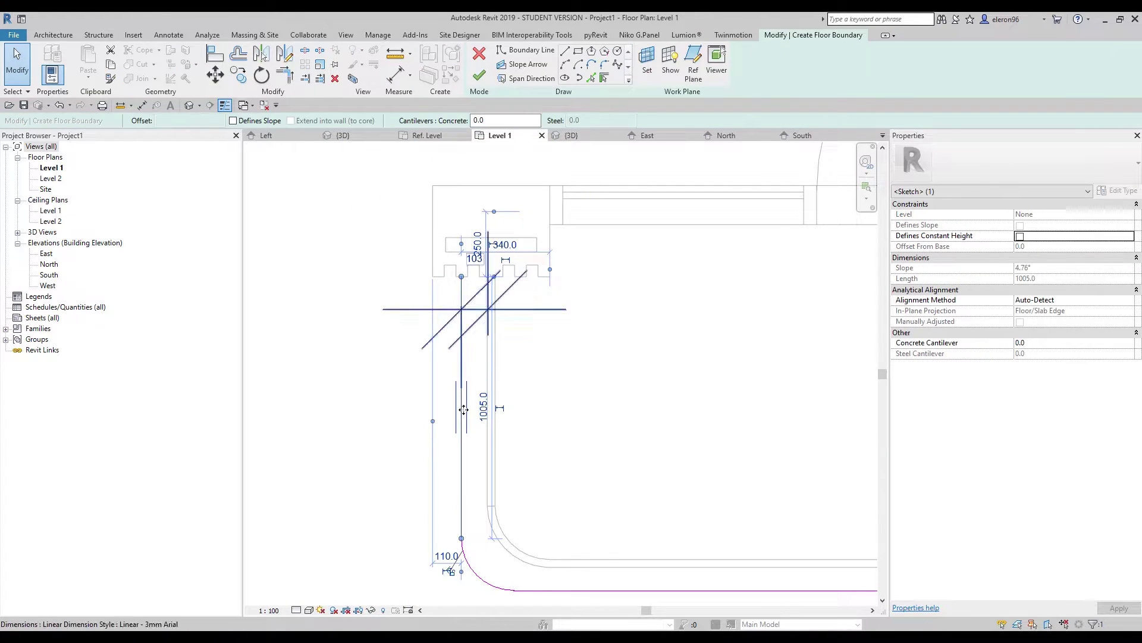
{"action": "scroll", "coordinate": [476, 232], "scroll_direction": "up", "scroll_amount": 2}
{"action": "left_click", "coordinate": [473, 286]}
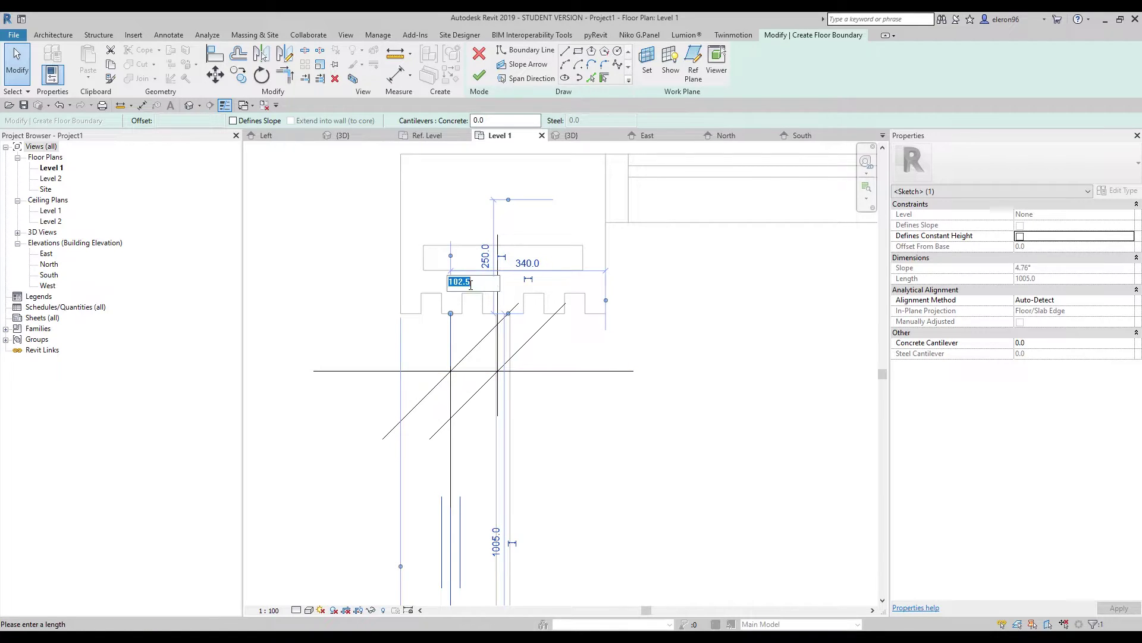
{"action": "type", "text": "100"}
{"action": "key", "text": "Return"}
{"action": "key", "text": "Escape"}
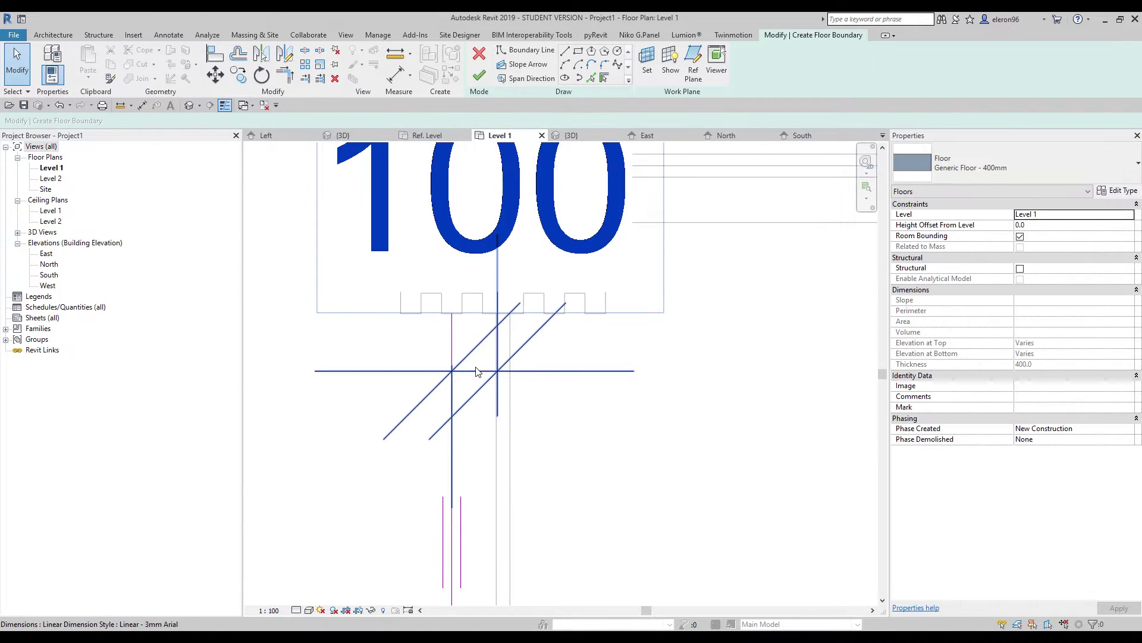
Step: Add an aligned dimension between the railing's outer edge and the horizontal floor boundary line near the dividing wall
{"action": "scroll", "coordinate": [684, 446], "scroll_direction": "down", "scroll_amount": 2}
{"action": "middle_click_drag", "start_coordinate": [684, 446], "coordinate": [485, 383]}
{"action": "scroll", "coordinate": [498, 379], "scroll_direction": "up", "scroll_amount": 2}
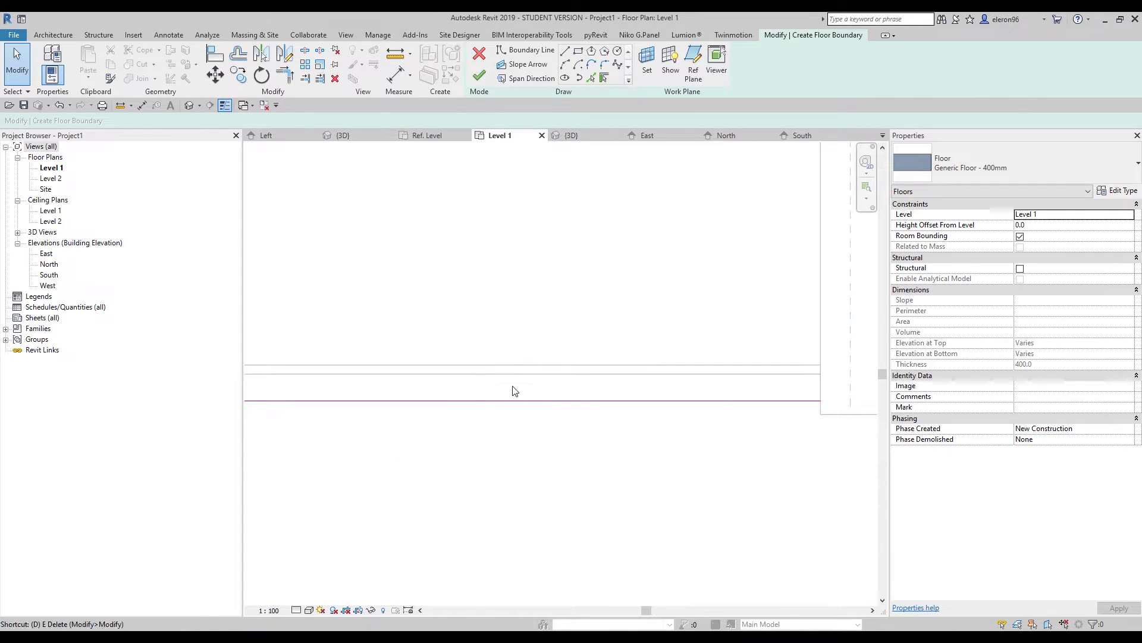
{"action": "key", "text": "i"}
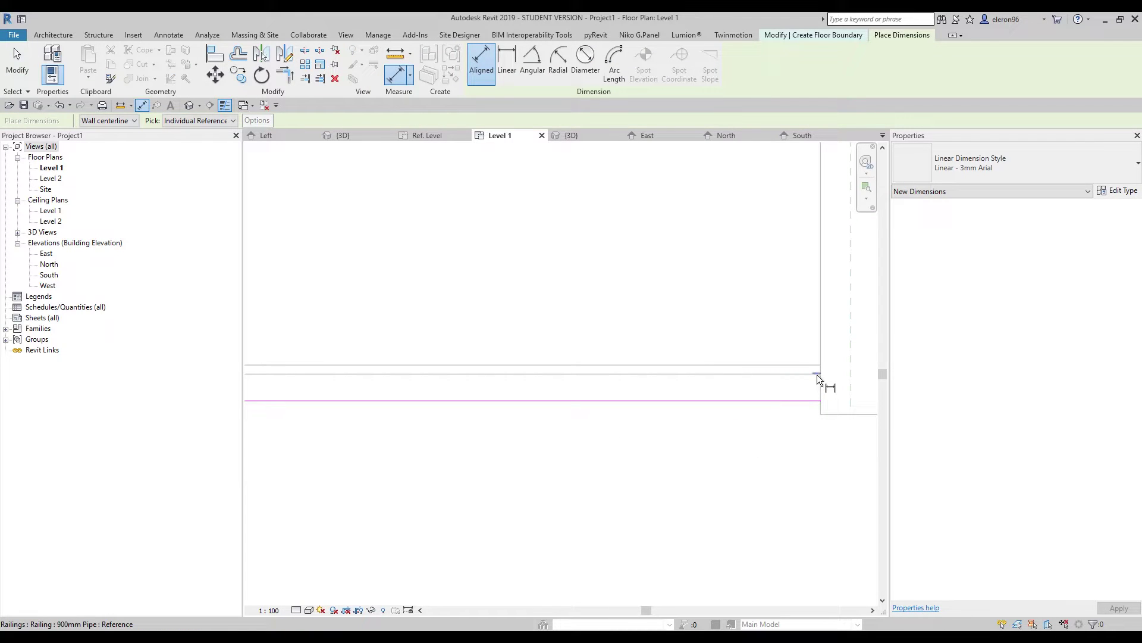
{"action": "left_click", "coordinate": [817, 373]}
{"action": "scroll", "coordinate": [755, 470], "scroll_direction": "down", "scroll_amount": 2}
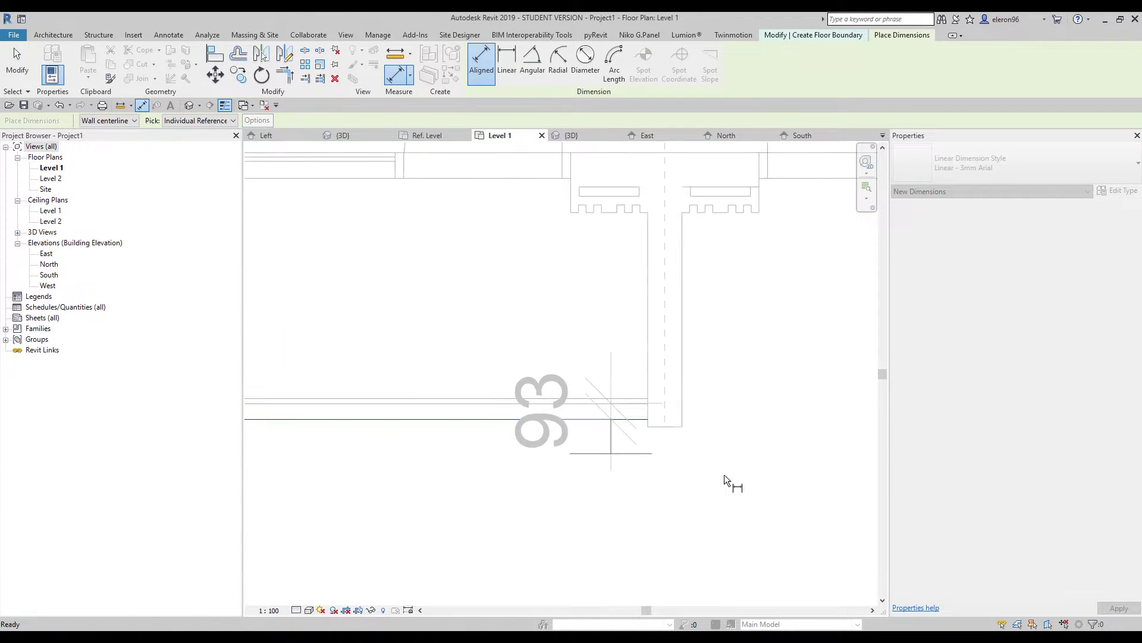
{"action": "left_click", "coordinate": [536, 419]}
{"action": "key", "text": "Escape"}
Step: Set the distance between the horizontal floor boundary line and the railing to 100 mm
{"action": "left_click", "coordinate": [535, 419]}
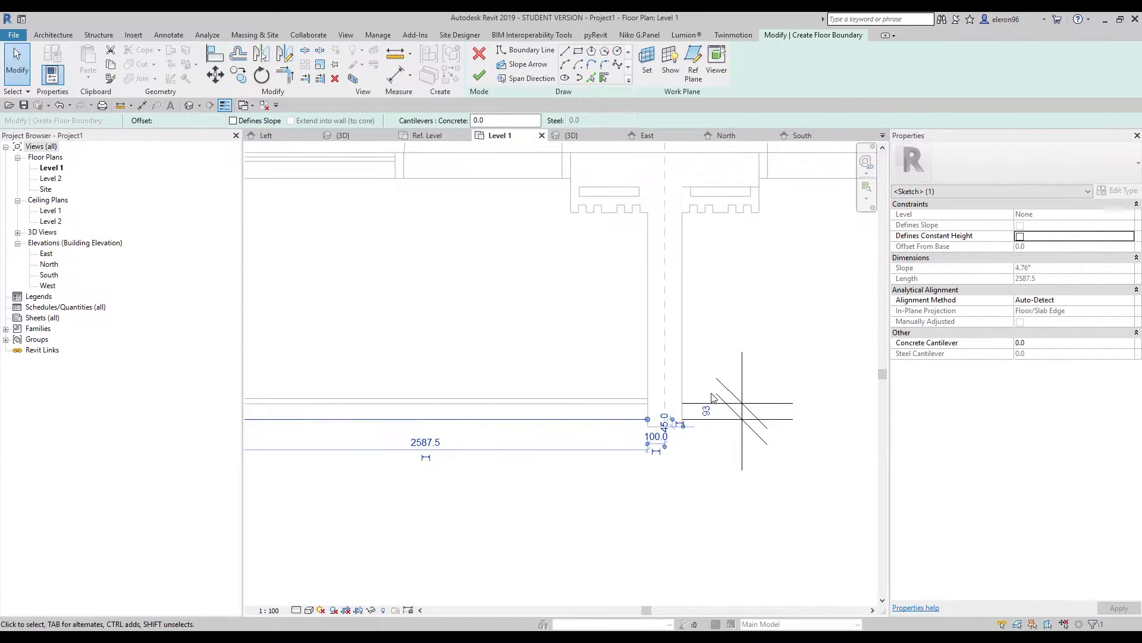
{"action": "scroll", "coordinate": [709, 404], "scroll_direction": "up", "scroll_amount": 2}
{"action": "key", "text": "Return"}
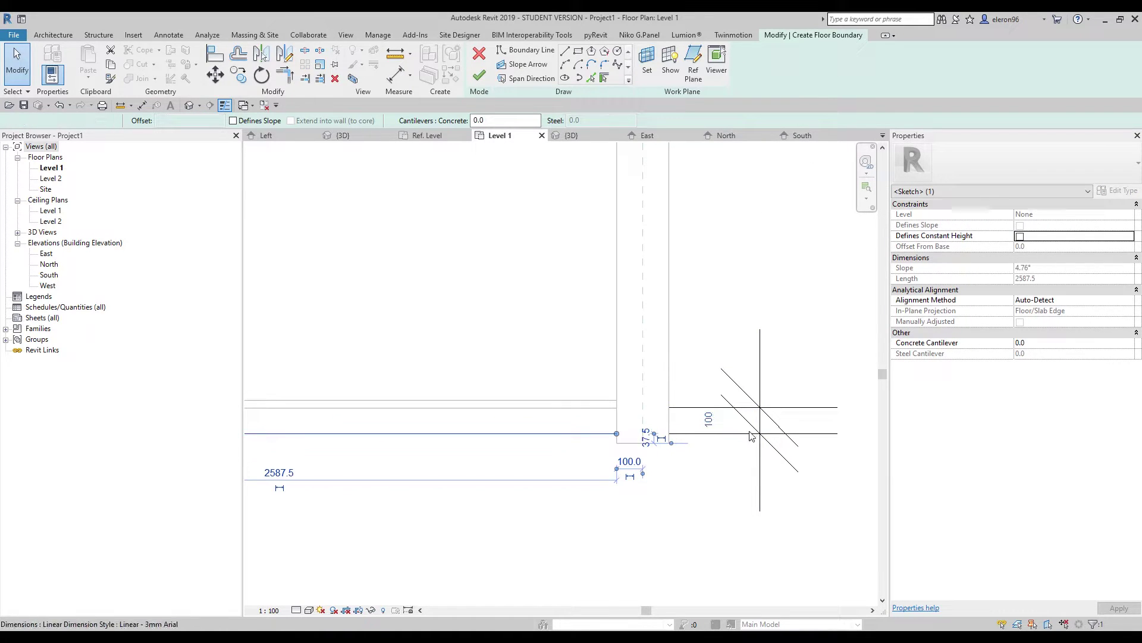
{"action": "scroll", "coordinate": [558, 337], "scroll_direction": "down", "scroll_amount": 3}
{"action": "scroll", "coordinate": [558, 336], "scroll_direction": "down", "scroll_amount": 2}
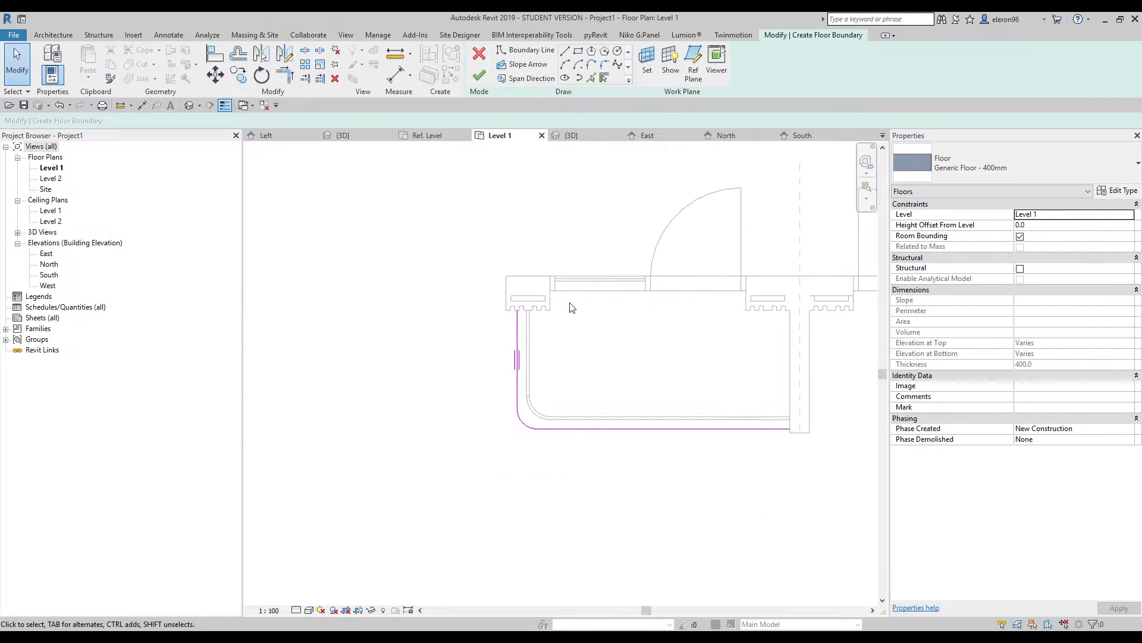
Step: Draw boundary lines from the vertical line's upper end around the adjacent 45 mm deep notch in the left pilaster's front face
{"action": "left_click", "coordinate": [566, 52]}
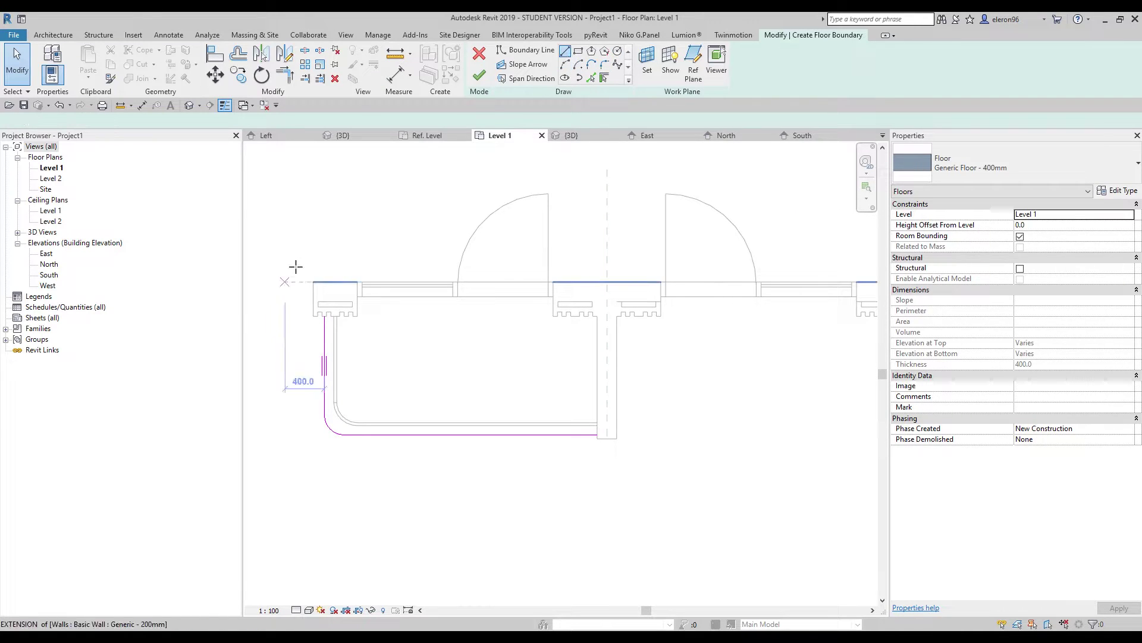
{"action": "scroll", "coordinate": [319, 333], "scroll_direction": "up", "scroll_amount": 5}
{"action": "scroll", "coordinate": [391, 238], "scroll_direction": "up", "scroll_amount": 3}
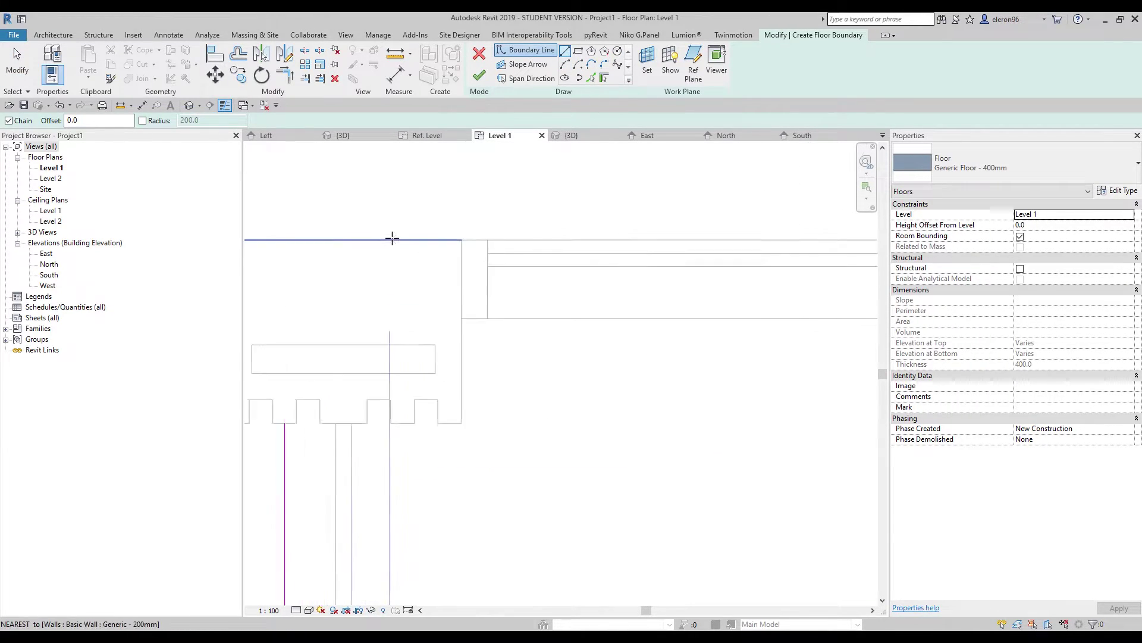
{"action": "left_click", "coordinate": [365, 425]}
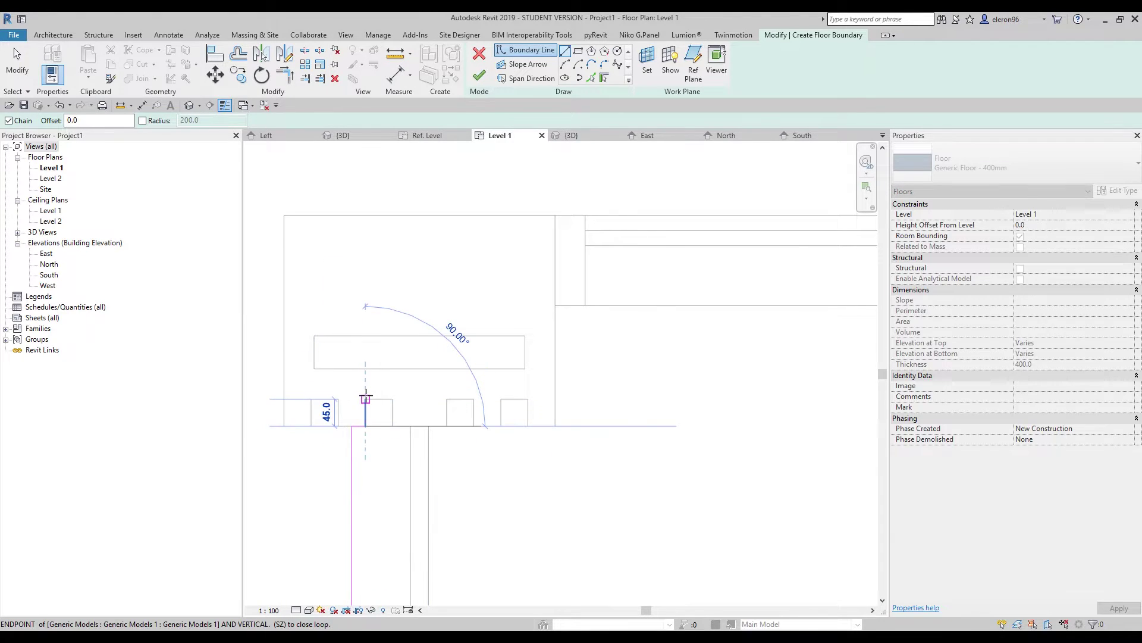
{"action": "left_click", "coordinate": [366, 399]}
{"action": "left_click", "coordinate": [392, 426]}
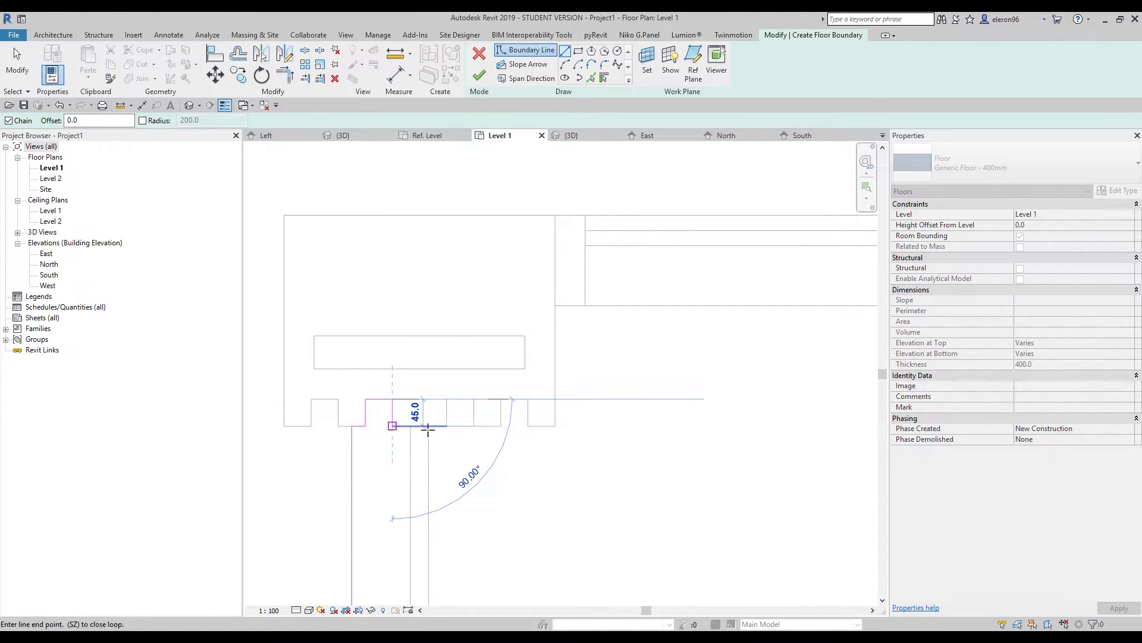
Step: Trace the floor boundary around the left pilaster's two remaining front notches and up its inner side to the wall face
{"action": "left_click", "coordinate": [447, 426]}
{"action": "left_click", "coordinate": [447, 399]}
{"action": "left_click", "coordinate": [474, 399]}
{"action": "left_click", "coordinate": [474, 426]}
{"action": "left_click", "coordinate": [500, 426]}
{"action": "left_click", "coordinate": [500, 399]}
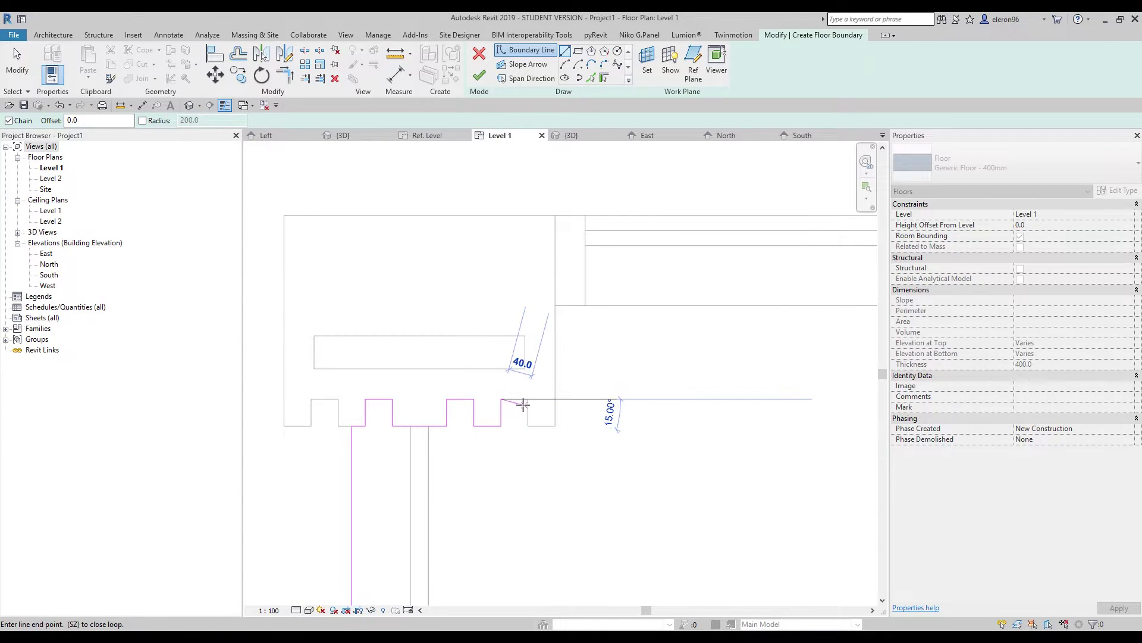
{"action": "left_click", "coordinate": [528, 398]}
{"action": "left_click", "coordinate": [528, 426]}
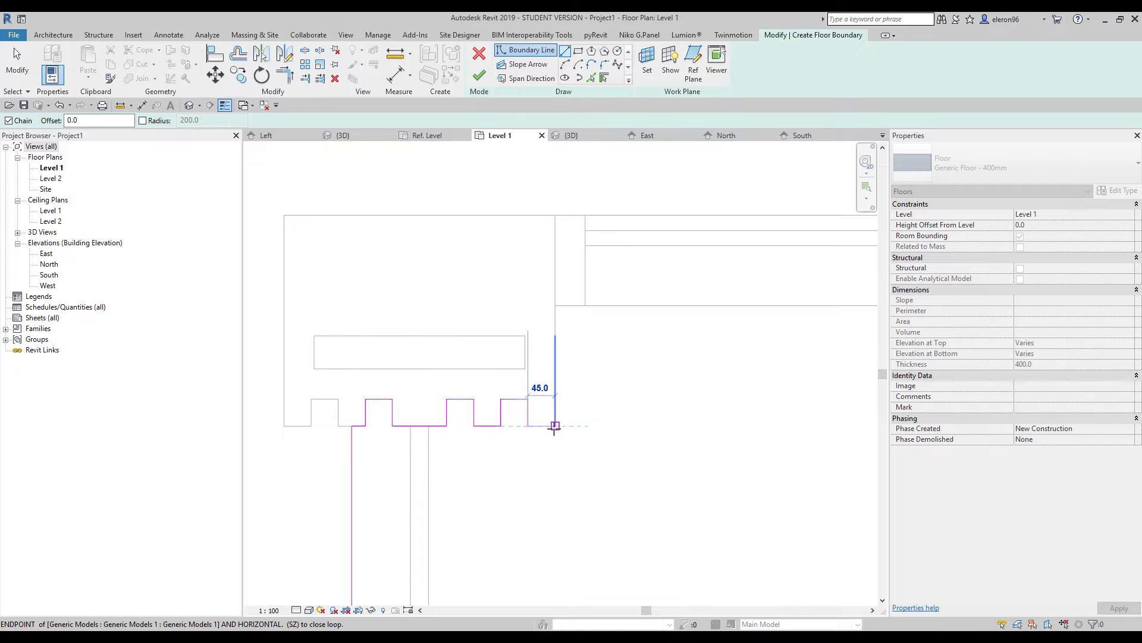
{"action": "left_click", "coordinate": [555, 426]}
{"action": "left_click", "coordinate": [556, 307]}
Step: Continue the floor boundary along the wall face to the right pilaster, down its side and around its first notch
{"action": "scroll", "coordinate": [555, 308], "scroll_direction": "down", "scroll_amount": 2}
{"action": "middle_click_drag", "start_coordinate": [819, 366], "coordinate": [372, 354]}
{"action": "middle_click_drag", "start_coordinate": [799, 279], "coordinate": [619, 291]}
{"action": "left_click", "coordinate": [592, 306]}
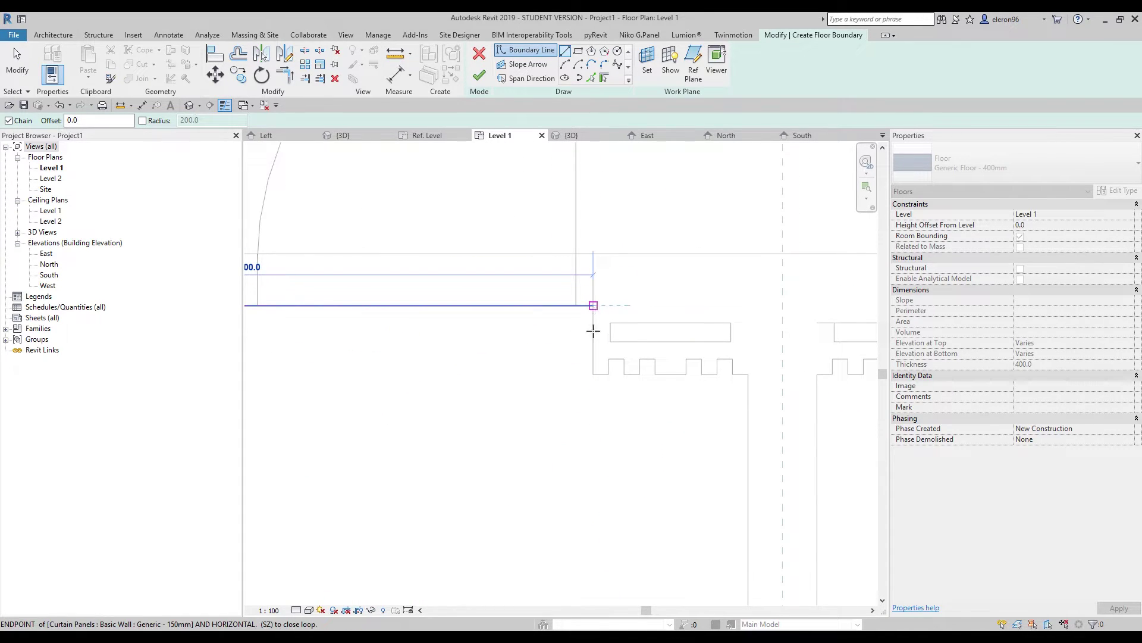
{"action": "left_click", "coordinate": [593, 374]}
{"action": "left_click", "coordinate": [608, 374]}
{"action": "left_click", "coordinate": [608, 359]}
{"action": "left_click", "coordinate": [625, 359]}
{"action": "left_click", "coordinate": [625, 374]}
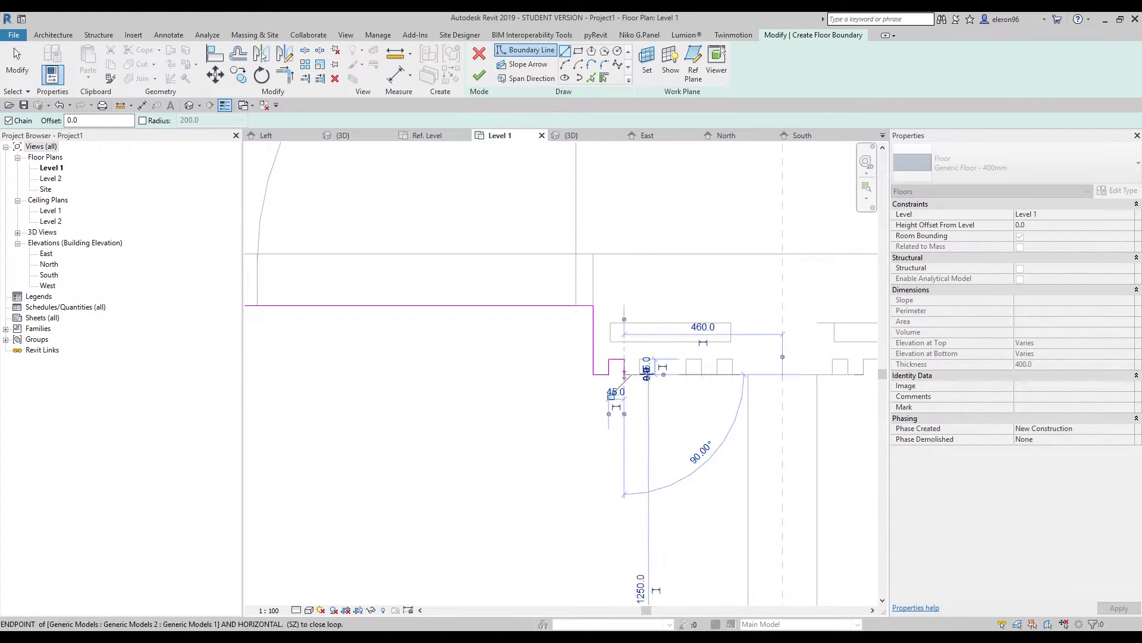
Step: Trace the floor boundary around the two middle notches in the right pilaster's front face
{"action": "left_click", "coordinate": [639, 374]}
{"action": "left_click", "coordinate": [639, 359]}
{"action": "left_click", "coordinate": [655, 359]}
{"action": "left_click", "coordinate": [656, 374]}
{"action": "left_click", "coordinate": [686, 374]}
{"action": "left_click", "coordinate": [686, 359]}
{"action": "left_click", "coordinate": [702, 359]}
{"action": "left_click", "coordinate": [701, 374]}
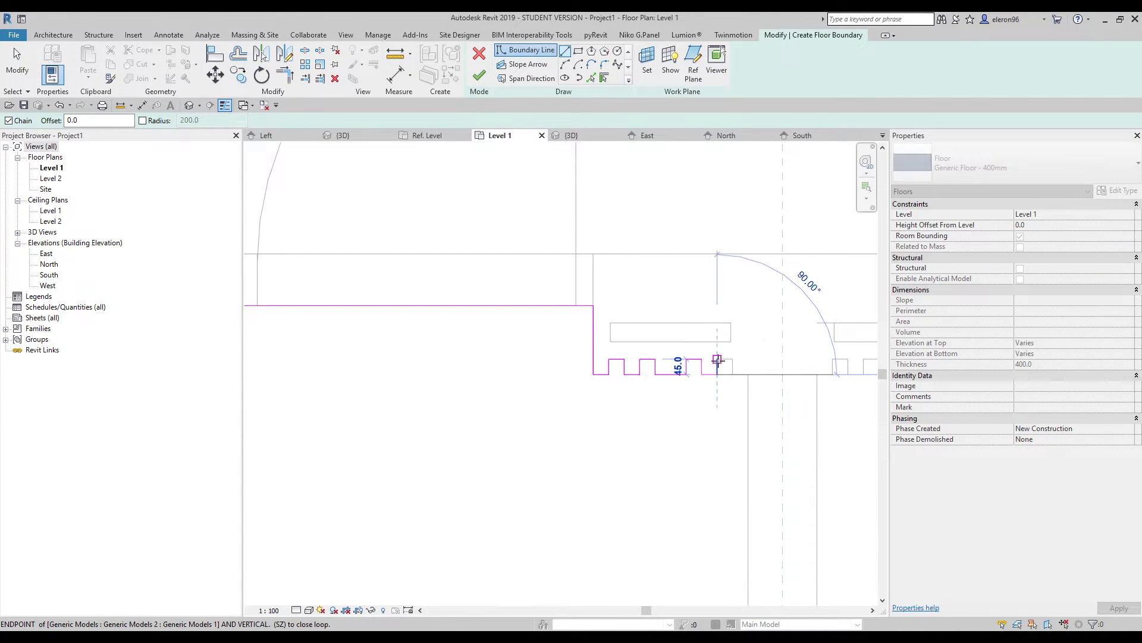
Step: Close the floor boundary past the last notch and down the dividing wall to the horizontal boundary line, and finish the floor sketch
{"action": "scroll", "coordinate": [727, 490], "scroll_direction": "down", "scroll_amount": 3}
{"action": "scroll", "coordinate": [680, 336], "scroll_direction": "up", "scroll_amount": 3}
{"action": "left_click", "coordinate": [690, 357]}
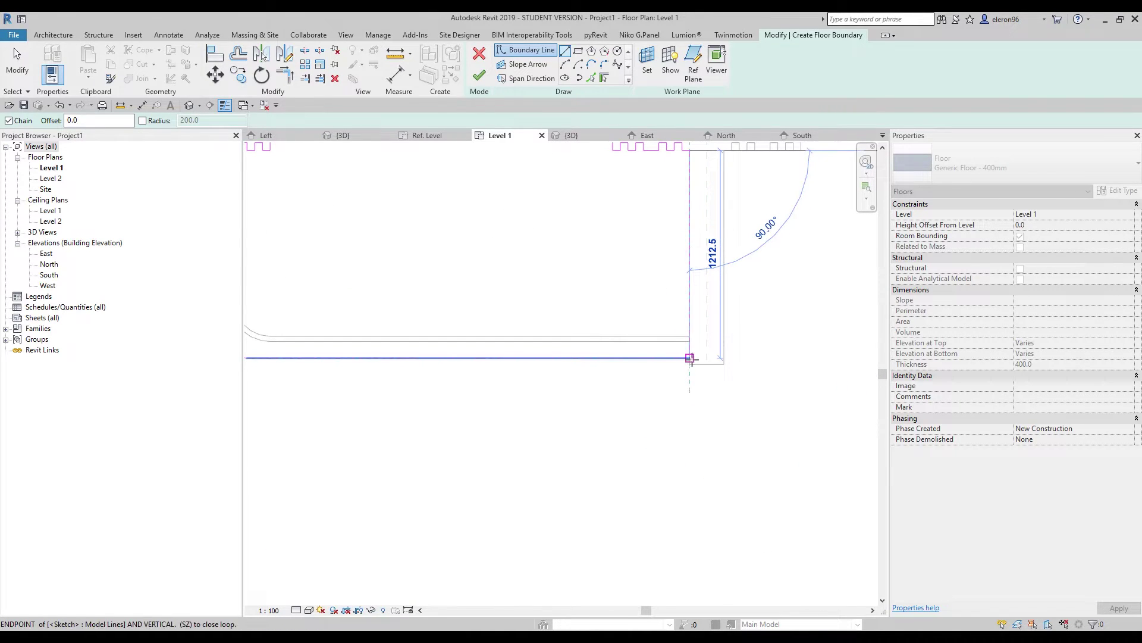
{"action": "key", "text": "Escape"}
{"action": "key", "text": "Escape"}
{"action": "scroll", "coordinate": [685, 382], "scroll_direction": "down", "scroll_amount": 2}
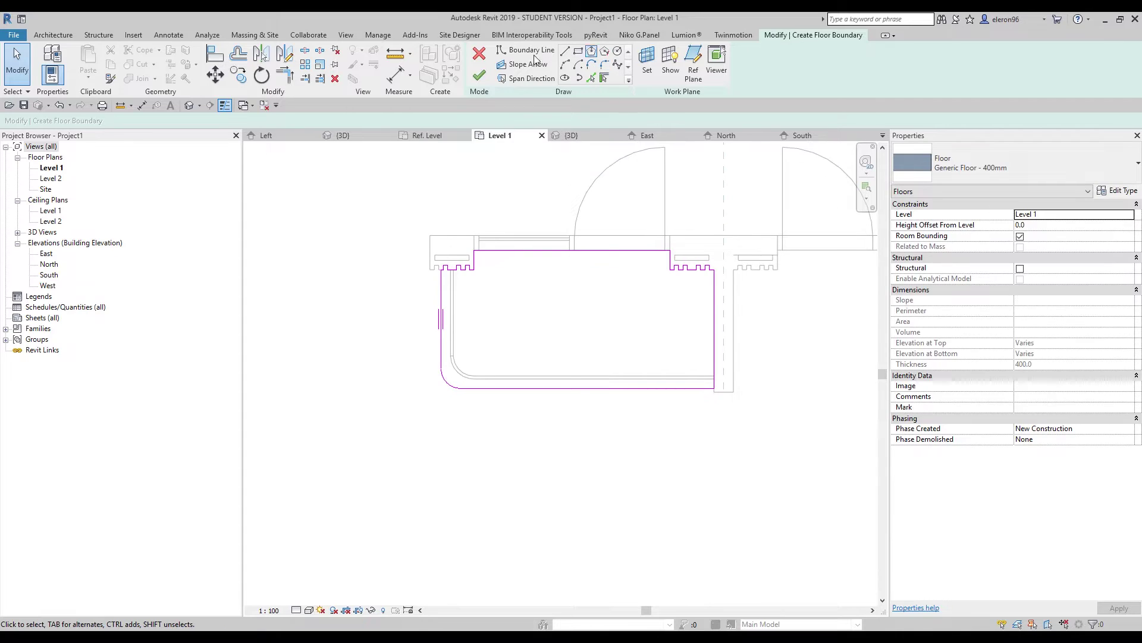
{"action": "left_click", "coordinate": [479, 75]}
{"action": "key", "text": "Escape"}
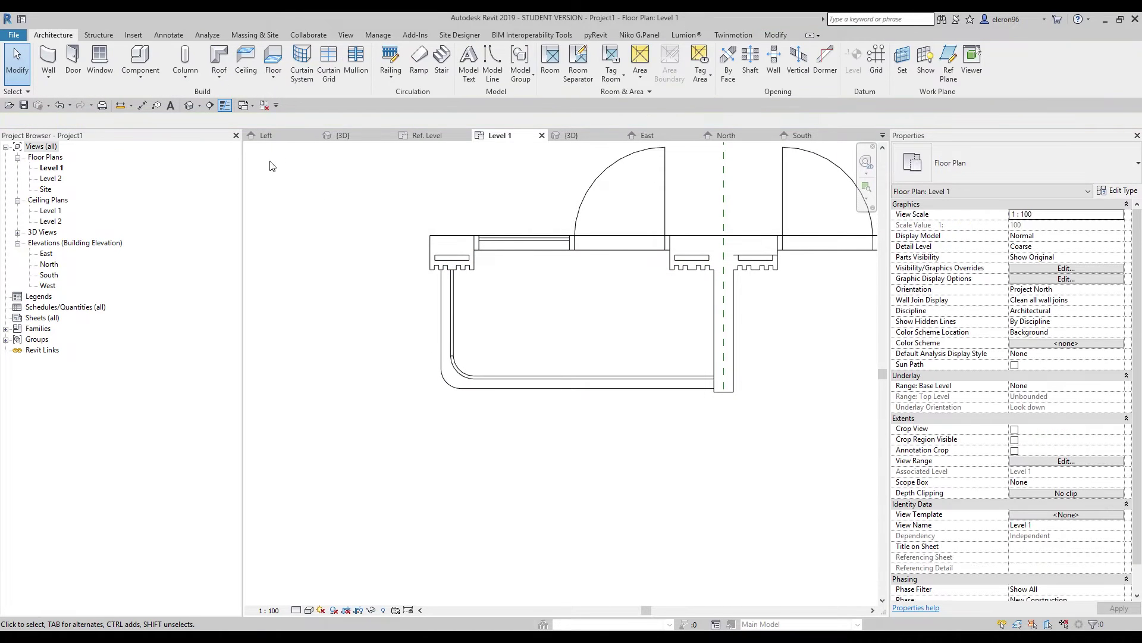
Step: Open the default 3D view and orbit to the new floor slab beneath the railing
{"action": "left_click", "coordinate": [190, 106]}
{"action": "scroll", "coordinate": [470, 432], "scroll_direction": "down", "scroll_amount": 3}
{"action": "middle_click_drag", "start_coordinate": [470, 432], "coordinate": [605, 434], "text": "shift"}
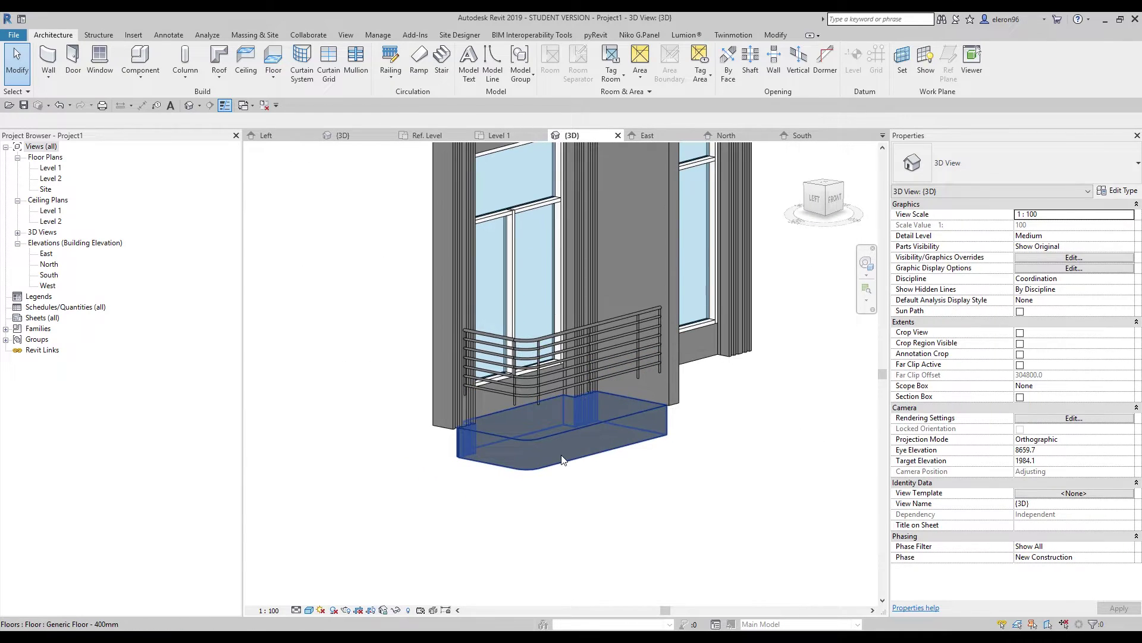
Step: Set the balcony floor's height offset from Level 1 to 425 mm
{"action": "left_click", "coordinate": [583, 445]}
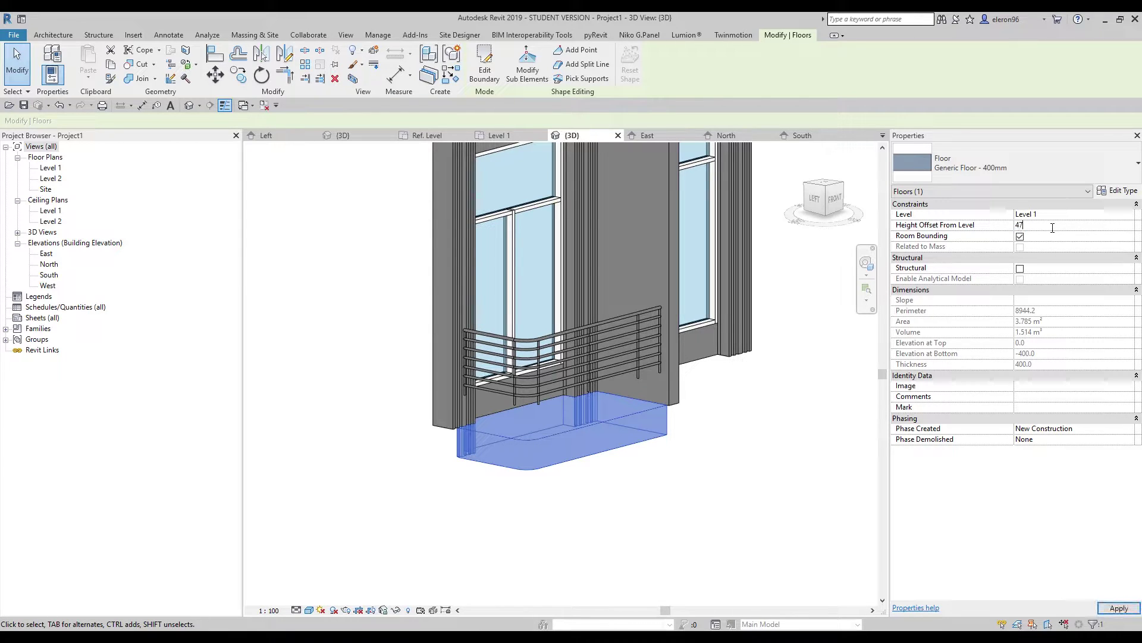
{"action": "left_click", "coordinate": [774, 476]}
{"action": "middle_click_drag", "start_coordinate": [773, 476], "coordinate": [719, 441], "text": "shift"}
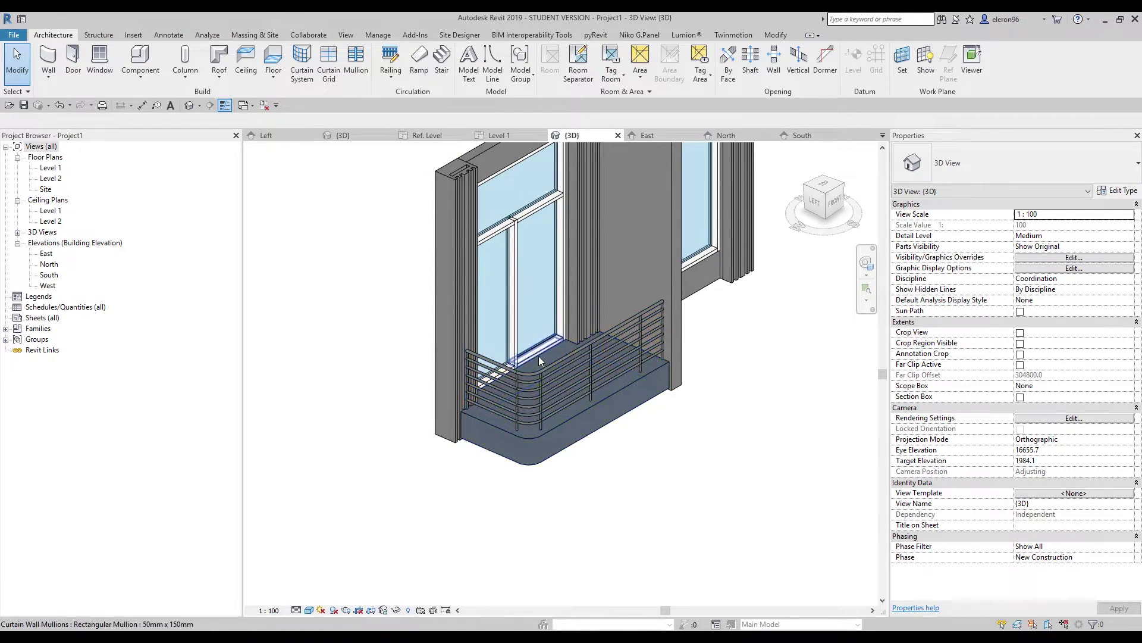
Step: Set the balcony floor's height offset from Level 1 to 400 mm
{"action": "left_click", "coordinate": [579, 429]}
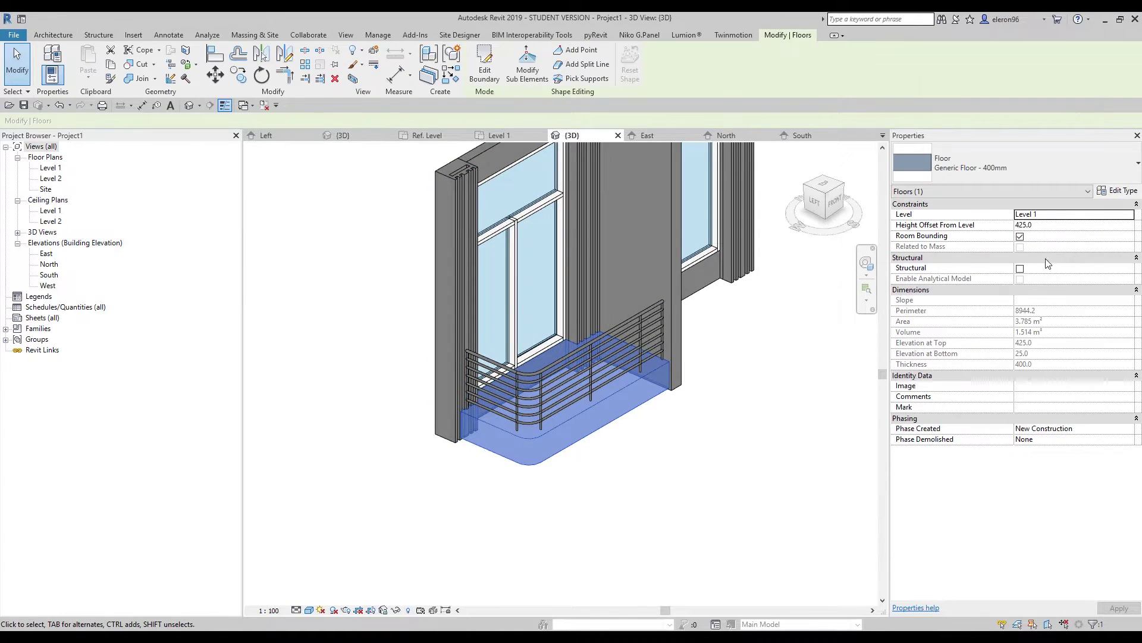
{"action": "left_click", "coordinate": [1051, 226]}
{"action": "type", "text": "400"}
{"action": "key", "text": "Return"}
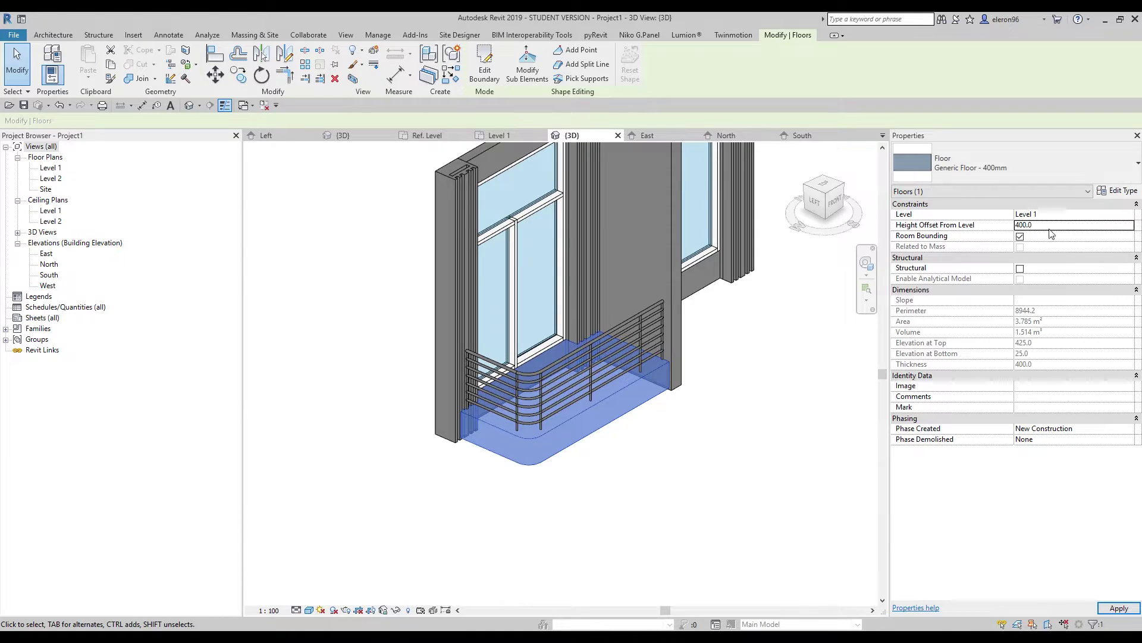
Step: Set the balcony railing's base offset from Level 1 to 400 mm and clear the selection
{"action": "middle_click_drag", "start_coordinate": [625, 470], "coordinate": [545, 364], "text": "shift"}
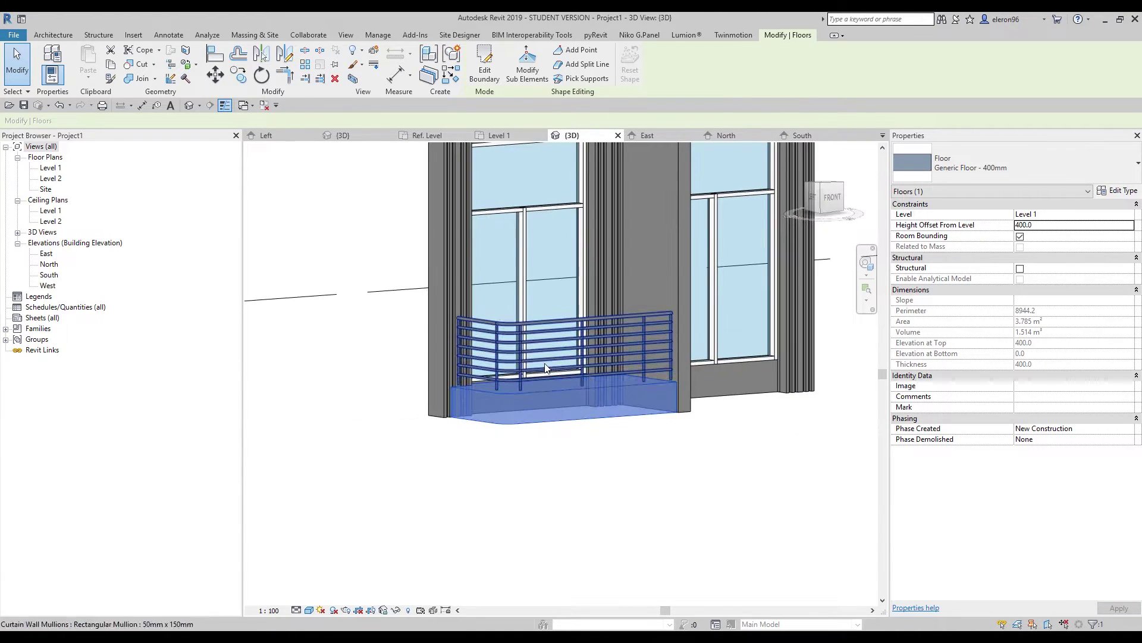
{"action": "left_click", "coordinate": [545, 365]}
{"action": "left_click", "coordinate": [1055, 227]}
{"action": "left_click", "coordinate": [1055, 226]}
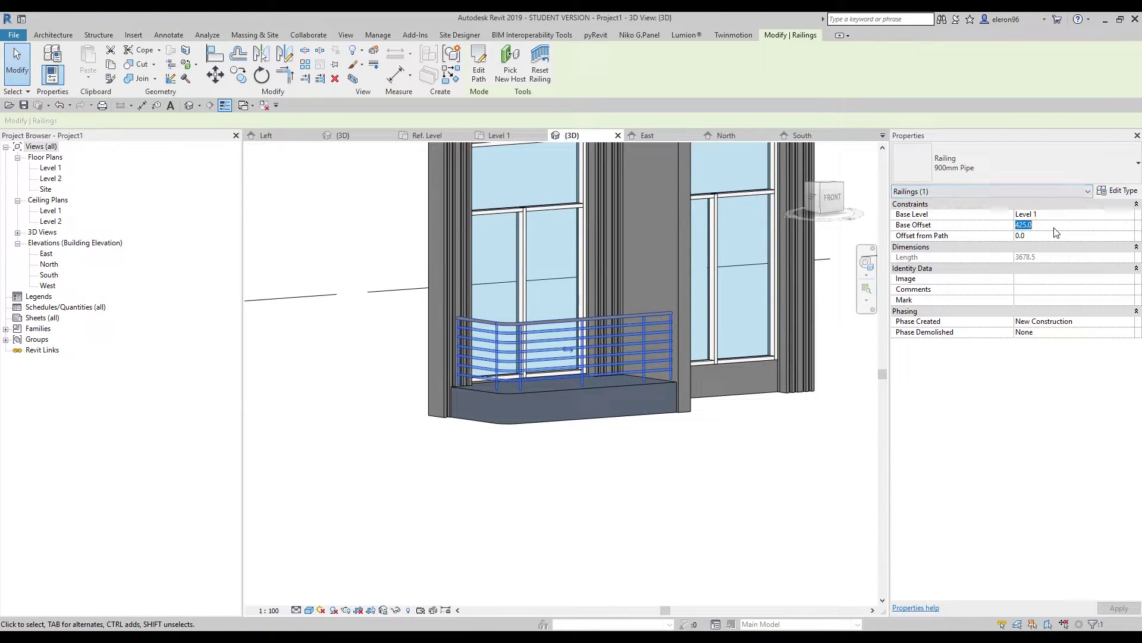
{"action": "type", "text": "400"}
{"action": "key", "text": "Return"}
{"action": "left_click", "coordinate": [791, 453]}
Step: Check the slab's joint at the window sill and switch the 3D view's visual style to Hidden Line
{"action": "middle_click_drag", "start_coordinate": [791, 452], "coordinate": [506, 369], "text": "shift"}
{"action": "scroll", "coordinate": [527, 314], "scroll_direction": "up", "scroll_amount": 8}
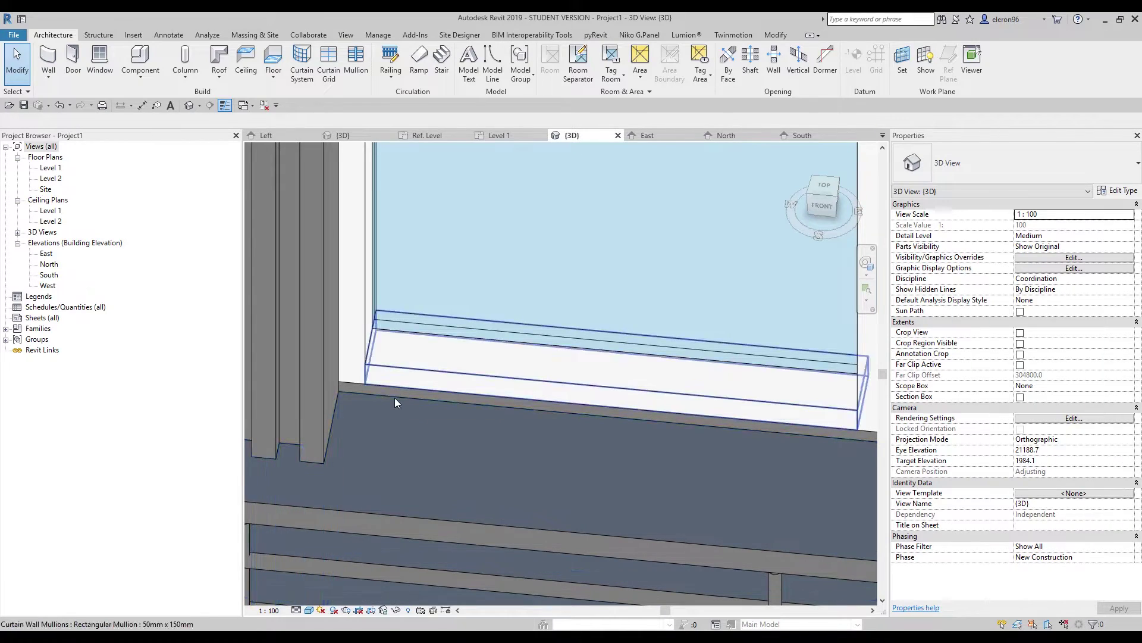
{"action": "scroll", "coordinate": [413, 389], "scroll_direction": "down", "scroll_amount": 8}
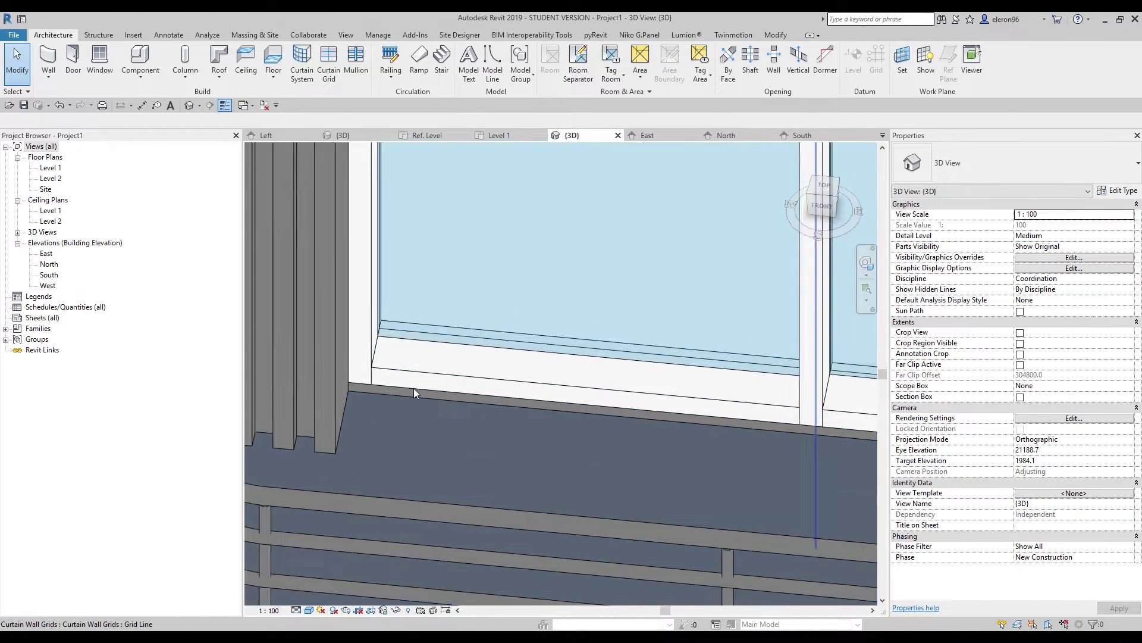
{"action": "middle_click_drag", "start_coordinate": [417, 416], "coordinate": [598, 348], "text": "shift"}
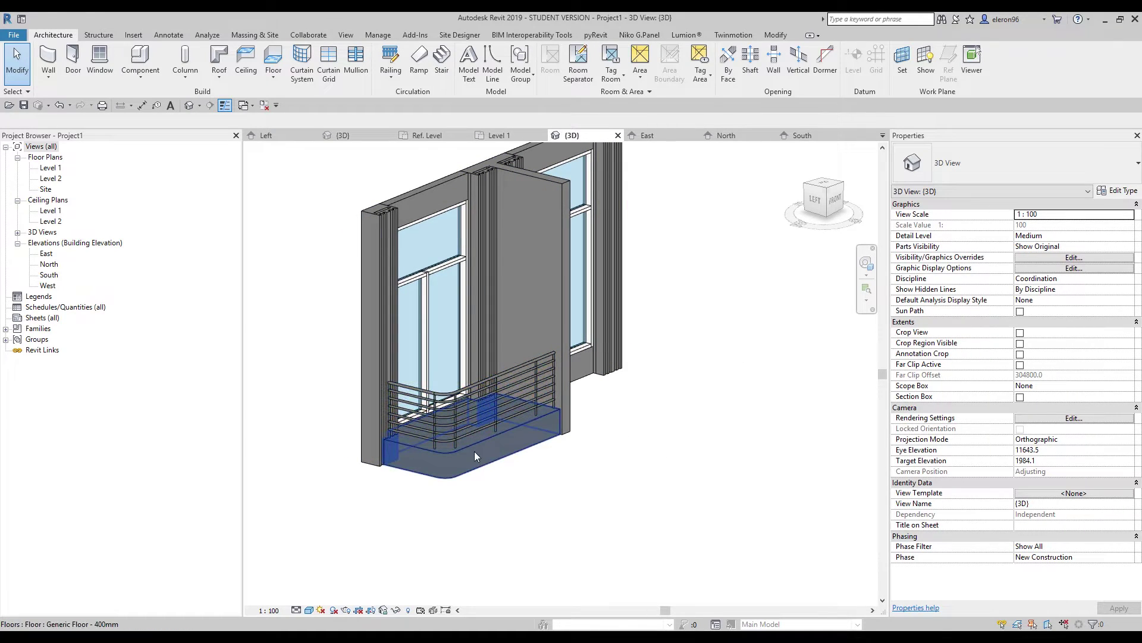
{"action": "left_click", "coordinate": [309, 610]}
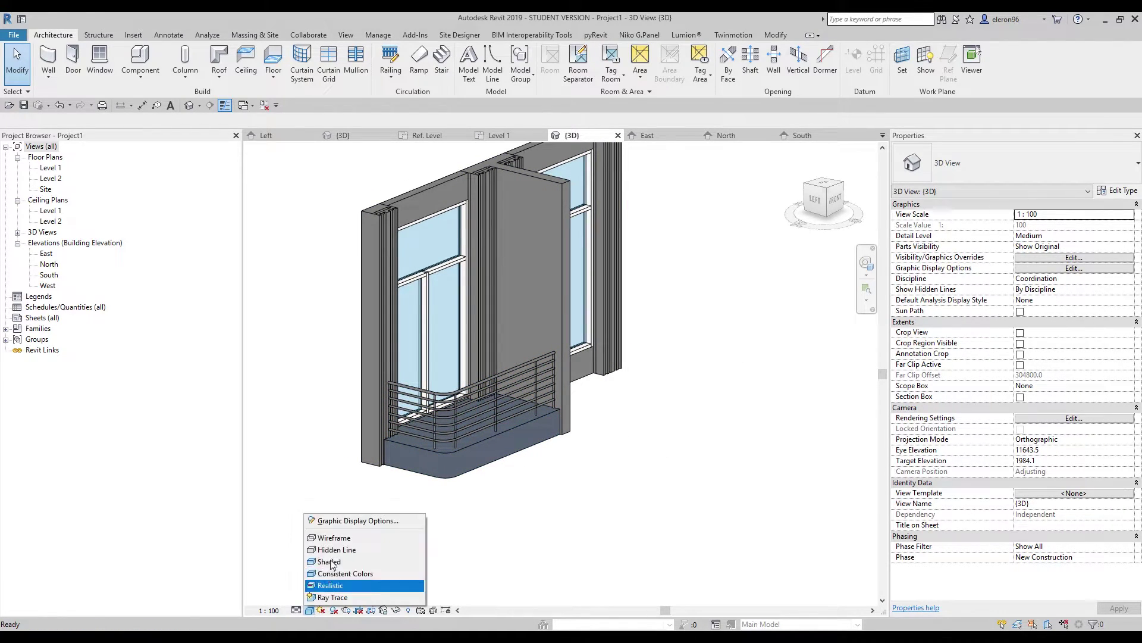
{"action": "left_click", "coordinate": [340, 550]}
{"action": "middle_click_drag", "start_coordinate": [593, 474], "coordinate": [405, 559], "text": "shift"}
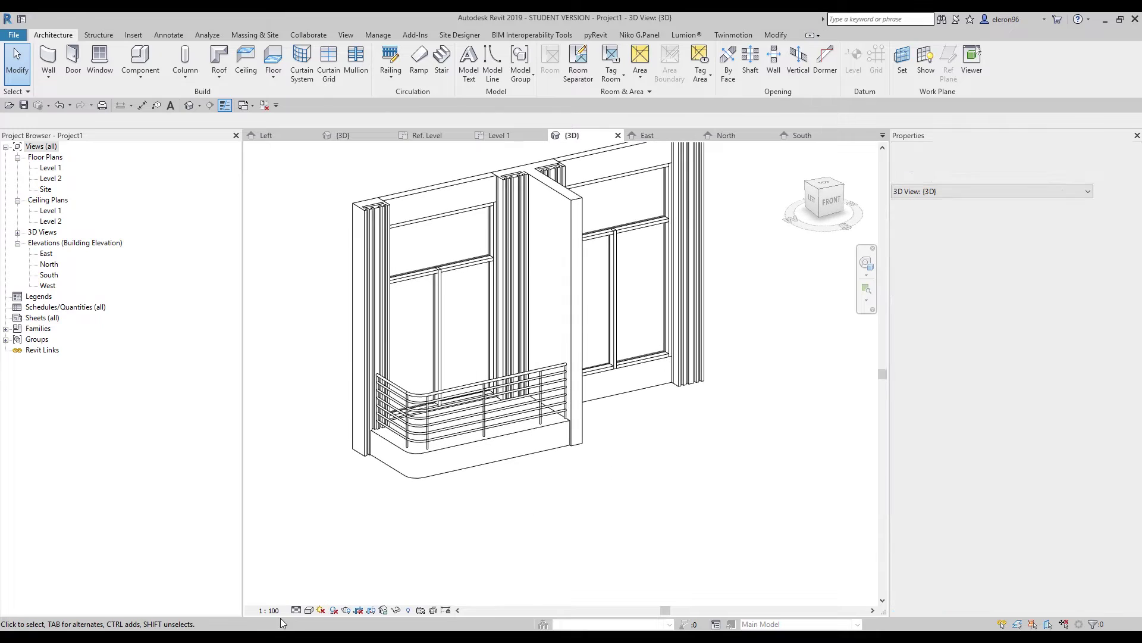
Step: Enable cast shadows and ambient shadows in the 3D view's graphic display options and set the shadow intensity to 10
{"action": "left_click", "coordinate": [309, 609]}
{"action": "left_click", "coordinate": [369, 521]}
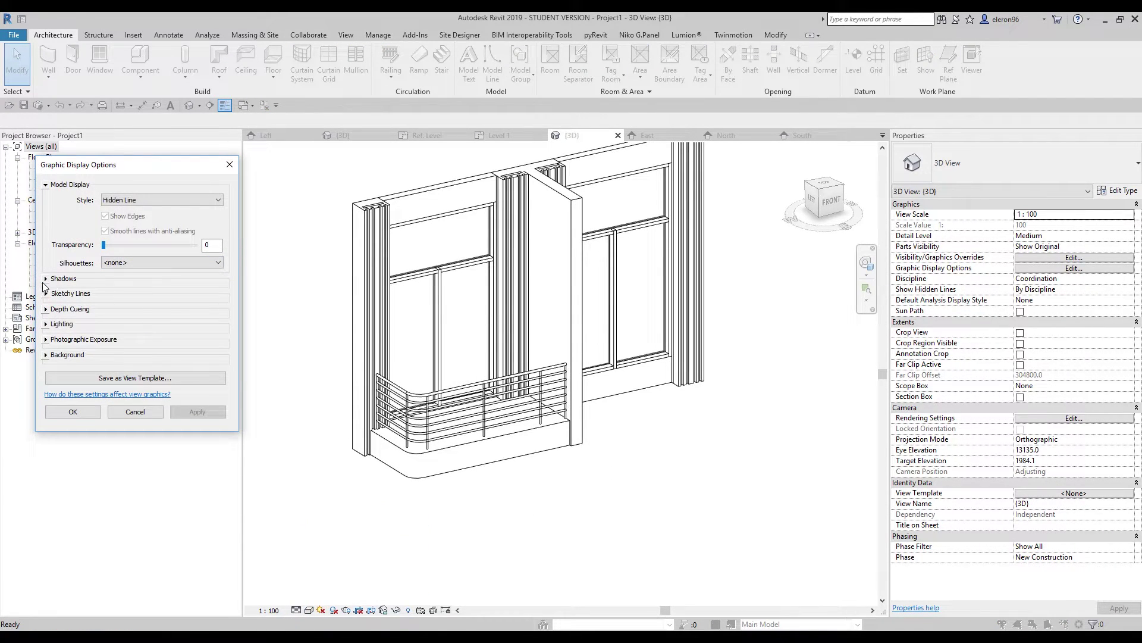
{"action": "left_click", "coordinate": [45, 280]}
{"action": "left_click", "coordinate": [113, 287]}
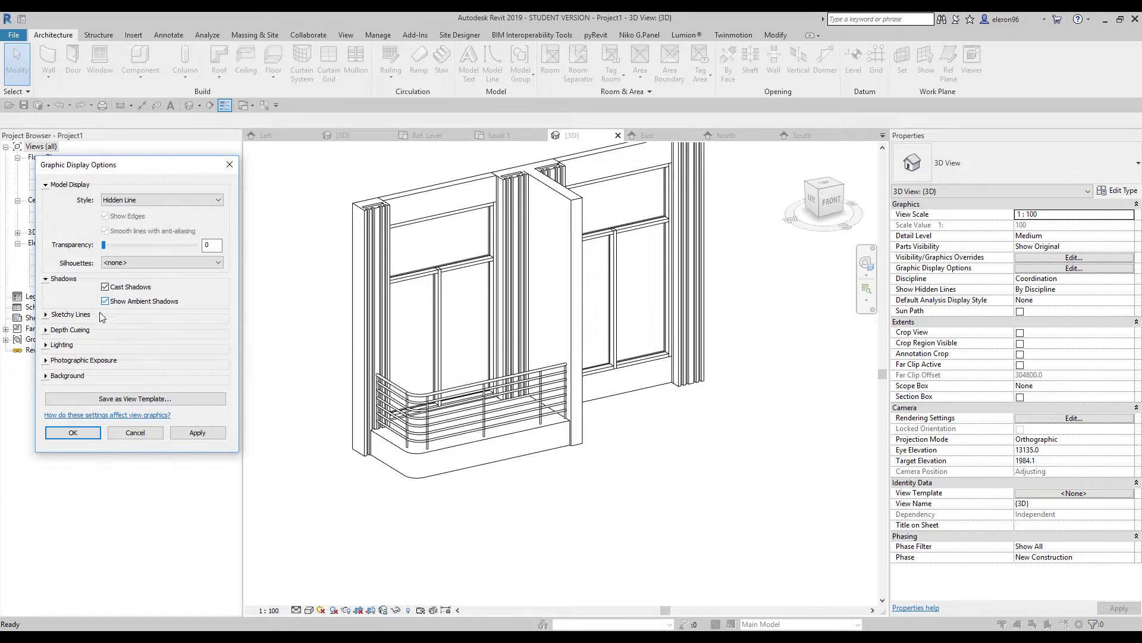
{"action": "left_click", "coordinate": [46, 345]}
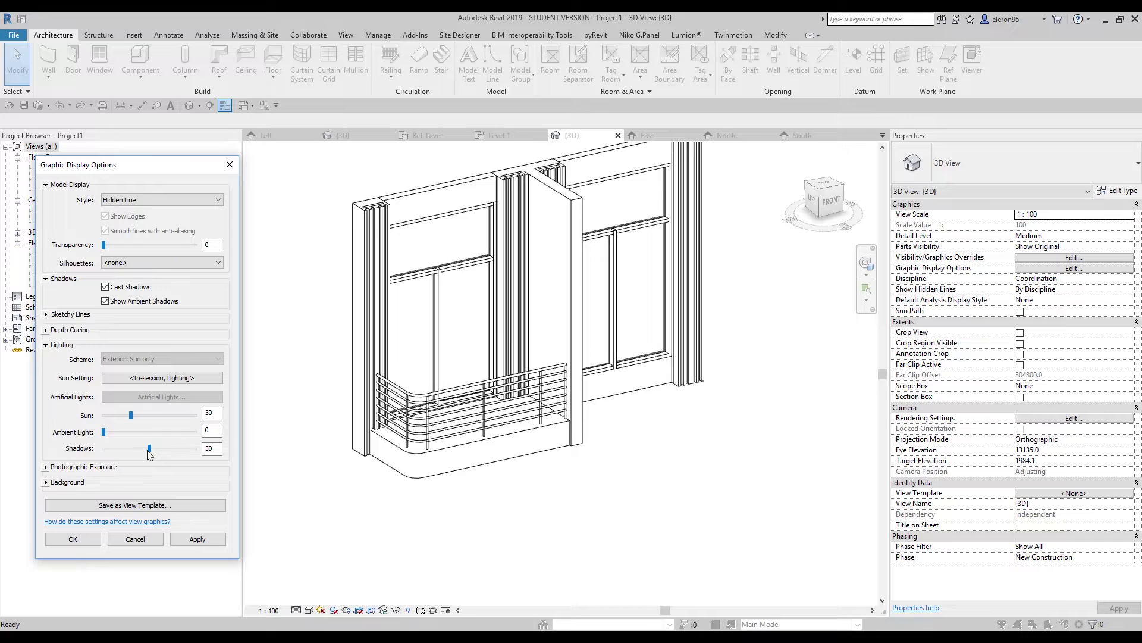
{"action": "left_click_drag", "start_coordinate": [132, 448], "coordinate": [112, 448]}
{"action": "left_click", "coordinate": [203, 539]}
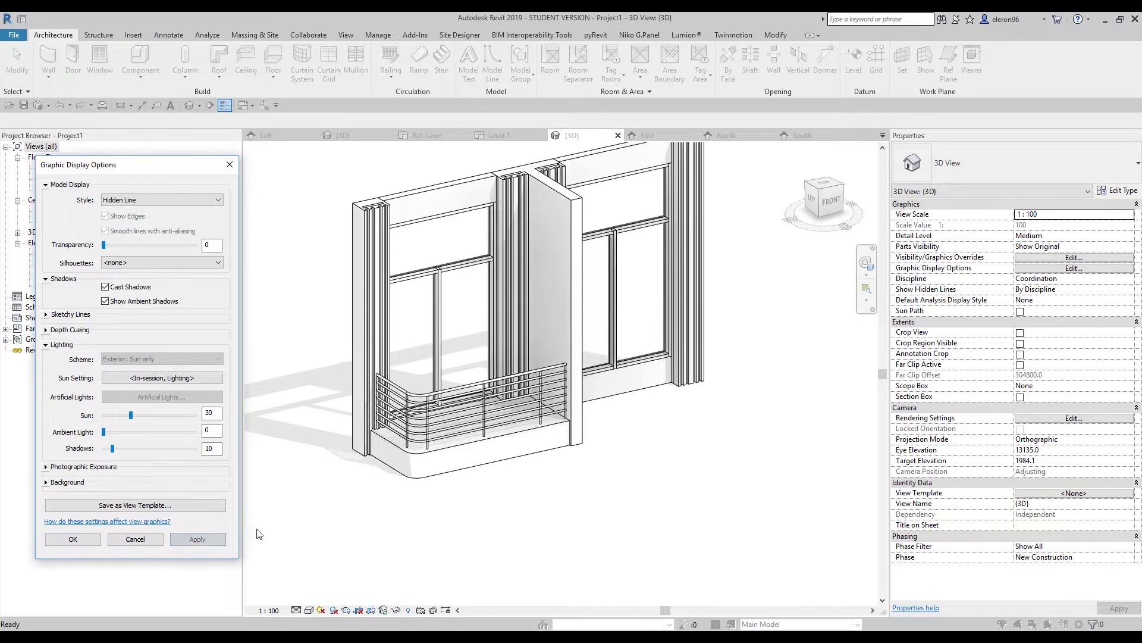
{"action": "left_click", "coordinate": [87, 539]}
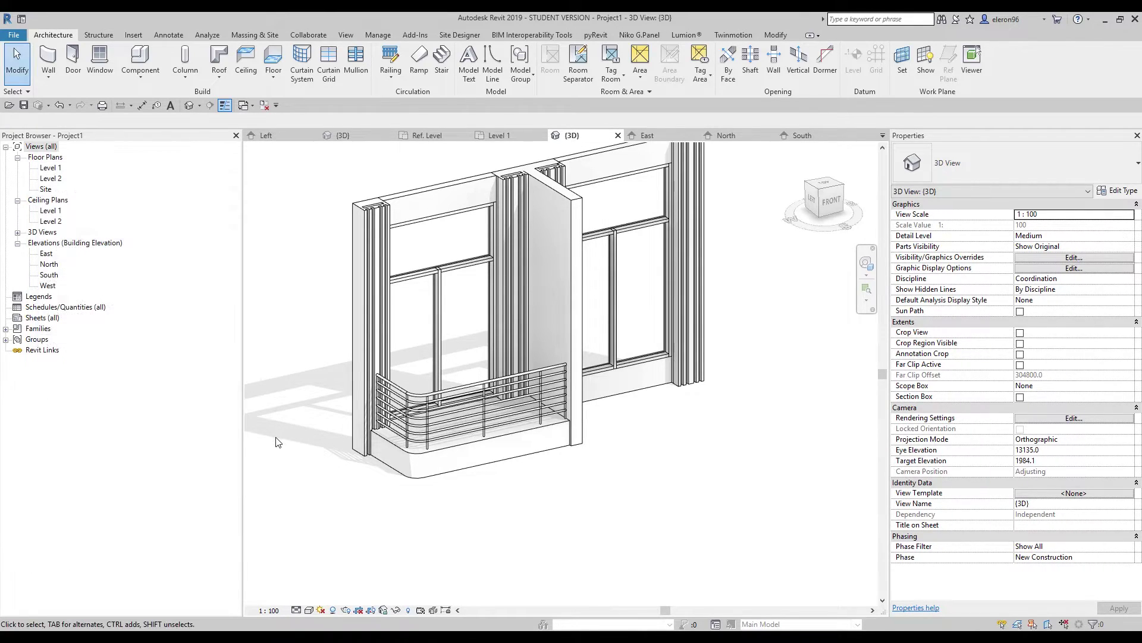
Step: Turn off the ground plane at Level 1 in the 3D view's sun settings
{"action": "middle_click_drag", "start_coordinate": [360, 362], "coordinate": [386, 433]}
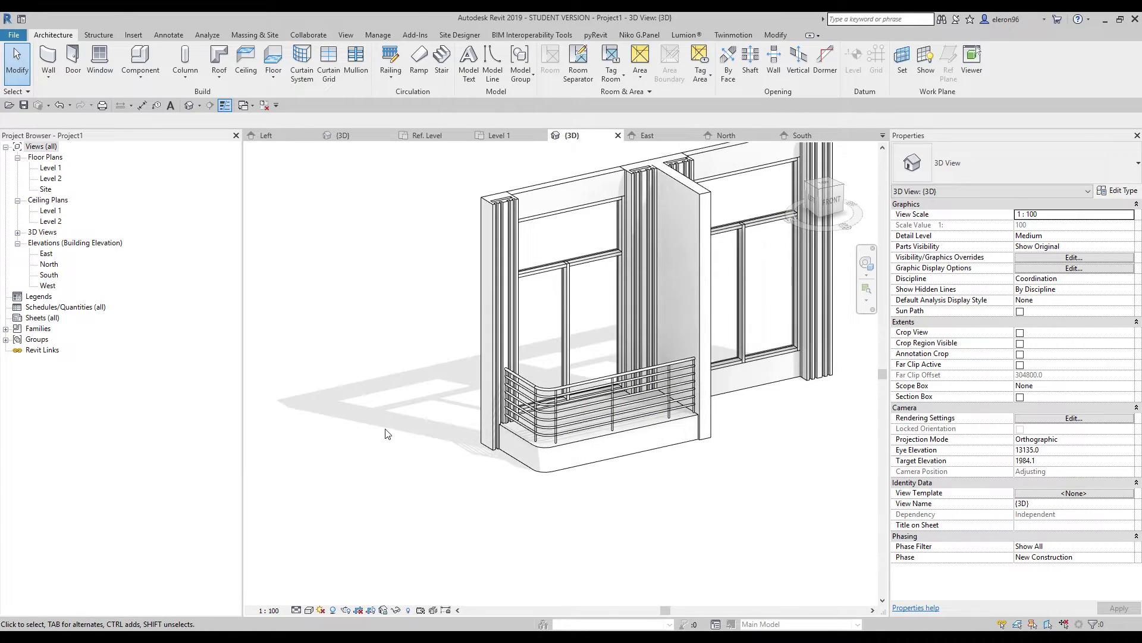
{"action": "left_click", "coordinate": [321, 611]}
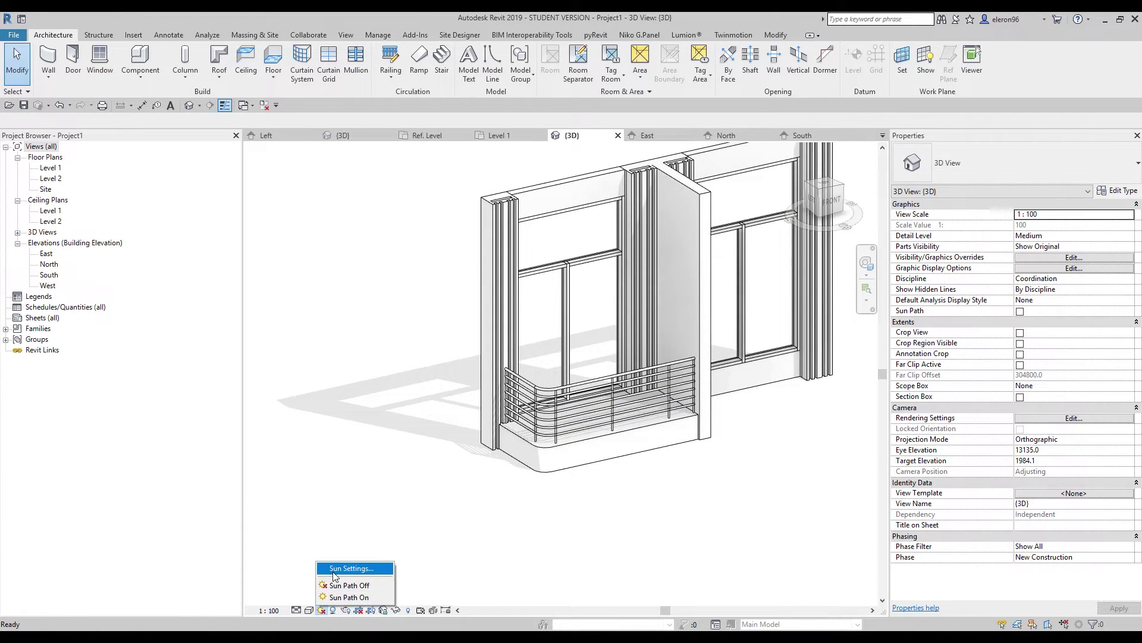
{"action": "left_click", "coordinate": [357, 569]}
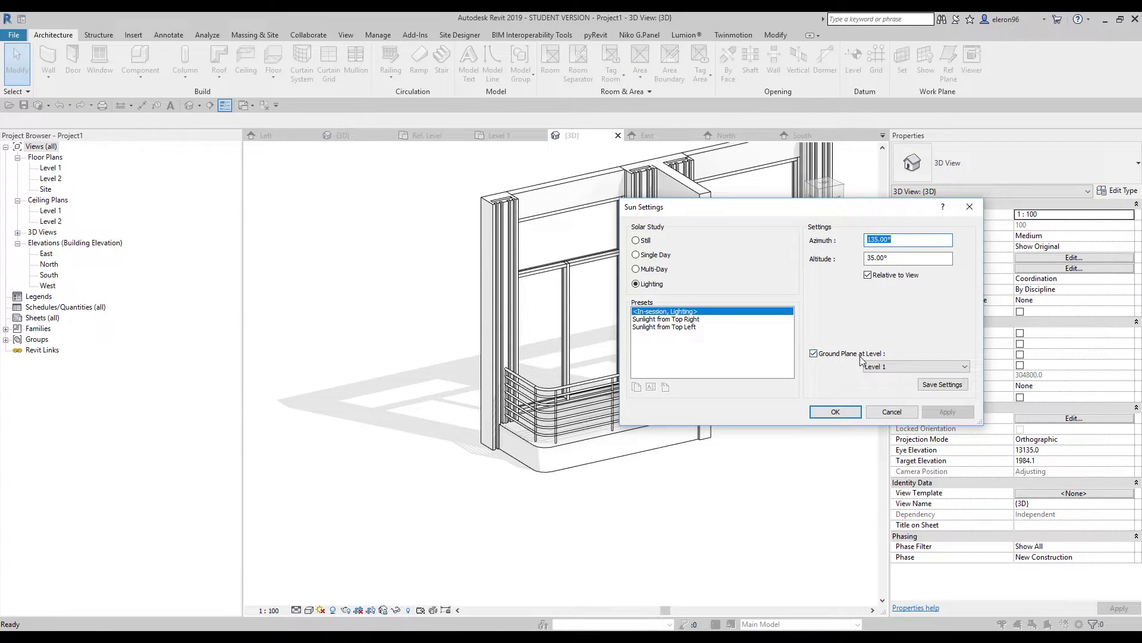
{"action": "left_click", "coordinate": [827, 355]}
{"action": "left_click", "coordinate": [833, 414]}
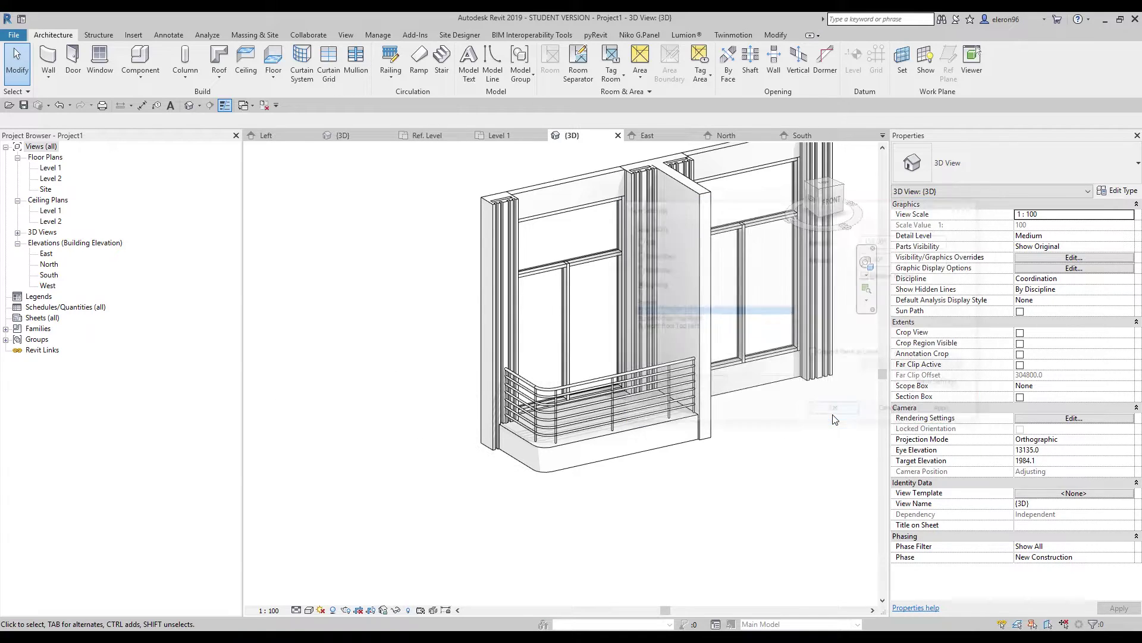
Step: In the Level 1 floor plan, mirror the balcony slab and railing about the reference plane running through the dividing wall
{"action": "middle_click_drag", "start_coordinate": [691, 497], "coordinate": [572, 521]}
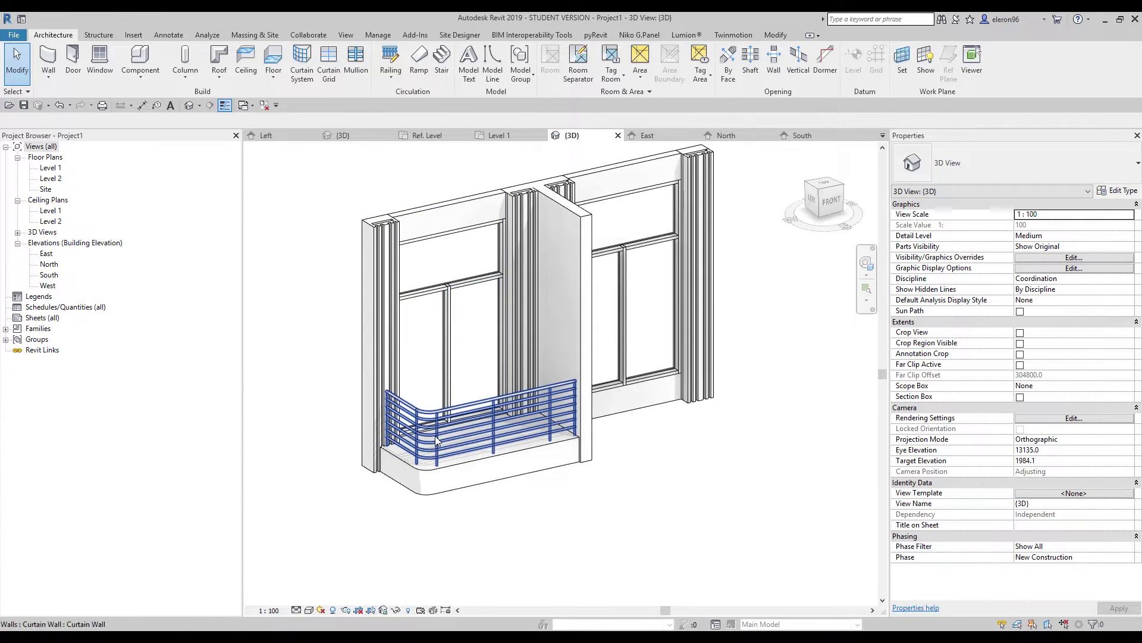
{"action": "scroll", "coordinate": [437, 432], "scroll_direction": "up", "scroll_amount": 2}
{"action": "scroll", "coordinate": [438, 432], "scroll_direction": "up", "scroll_amount": 3}
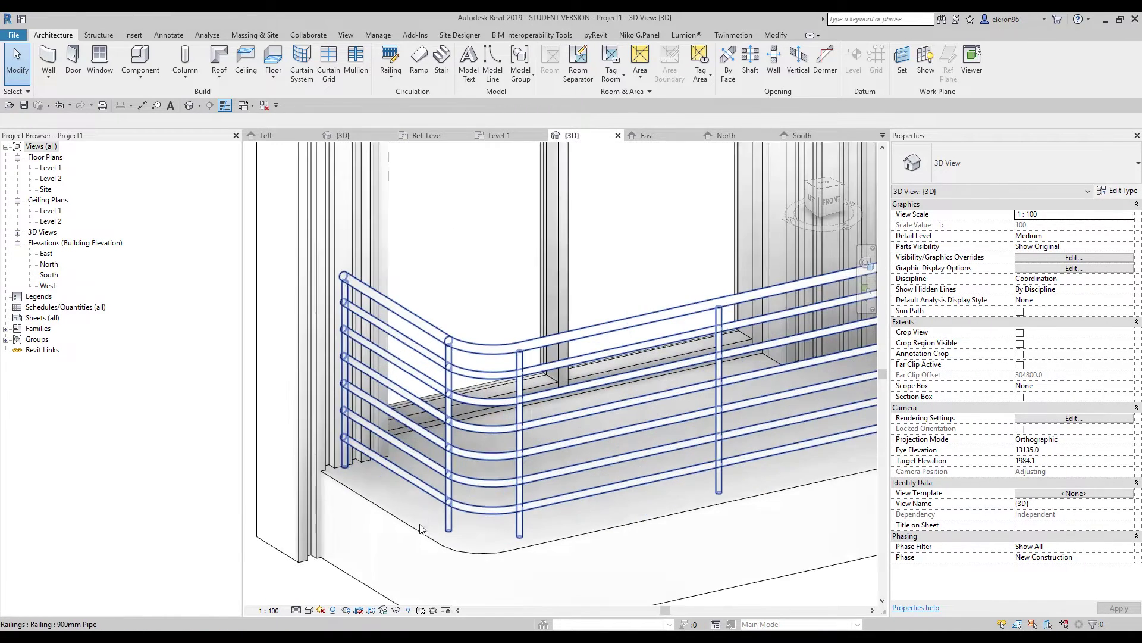
{"action": "scroll", "coordinate": [362, 538], "scroll_direction": "down", "scroll_amount": 5}
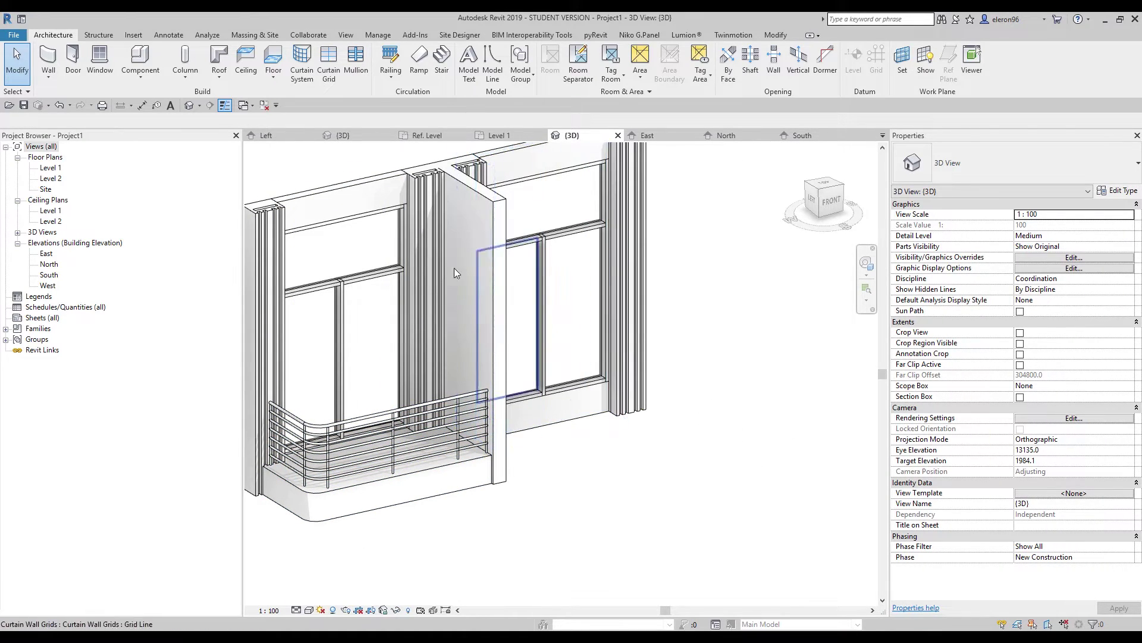
{"action": "double_click", "coordinate": [51, 168]}
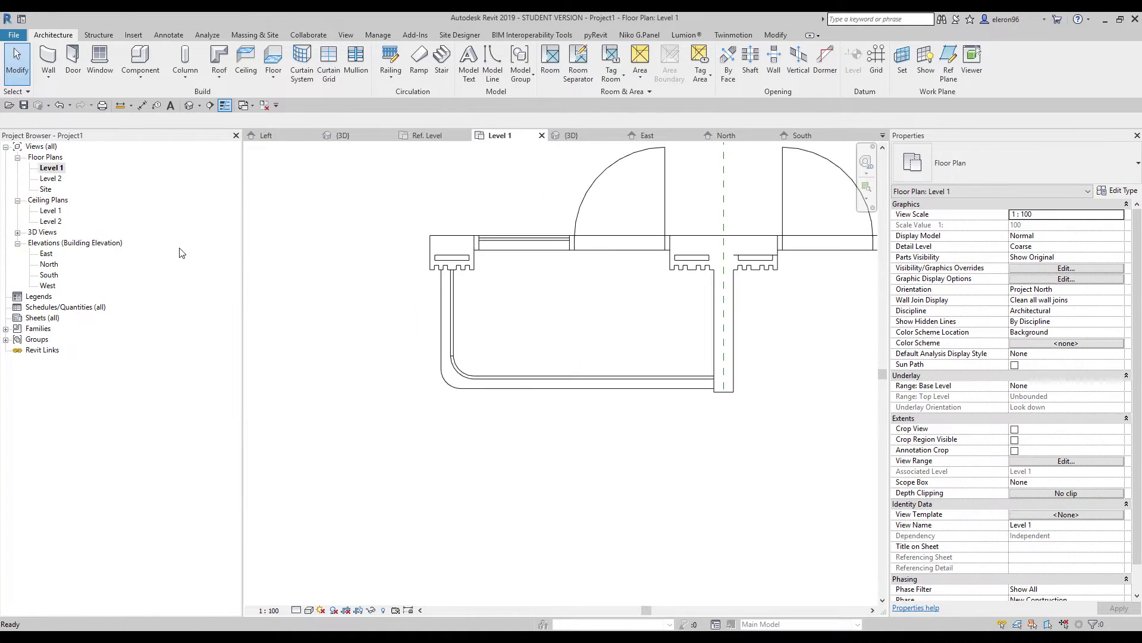
{"action": "left_click_drag", "start_coordinate": [626, 485], "coordinate": [249, 344]}
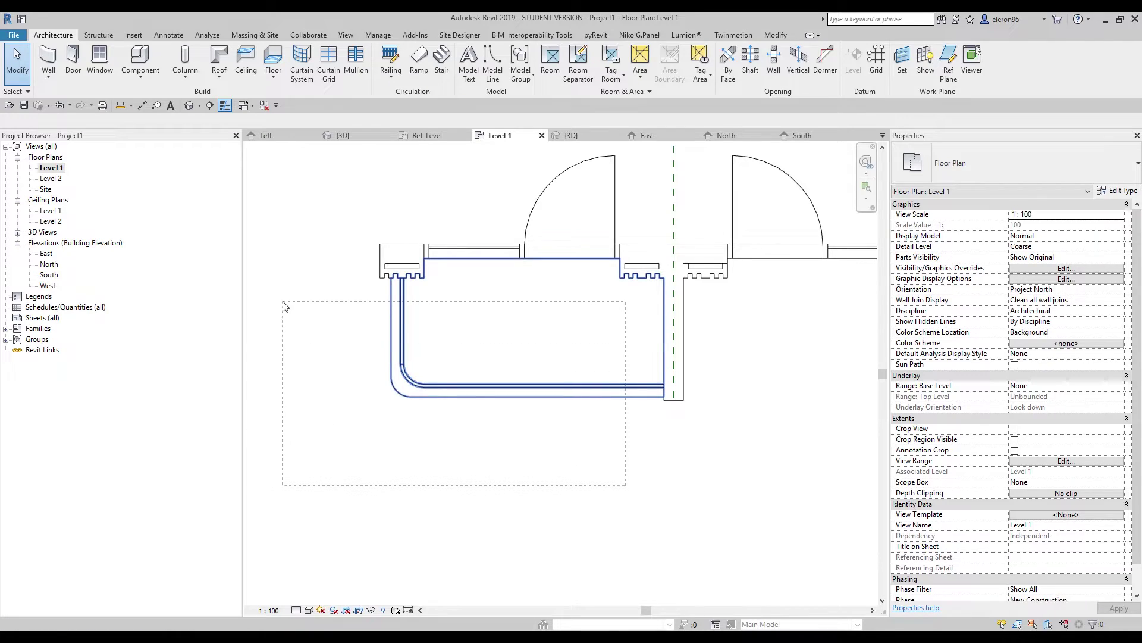
{"action": "left_click_drag", "start_coordinate": [283, 306], "coordinate": [283, 306]}
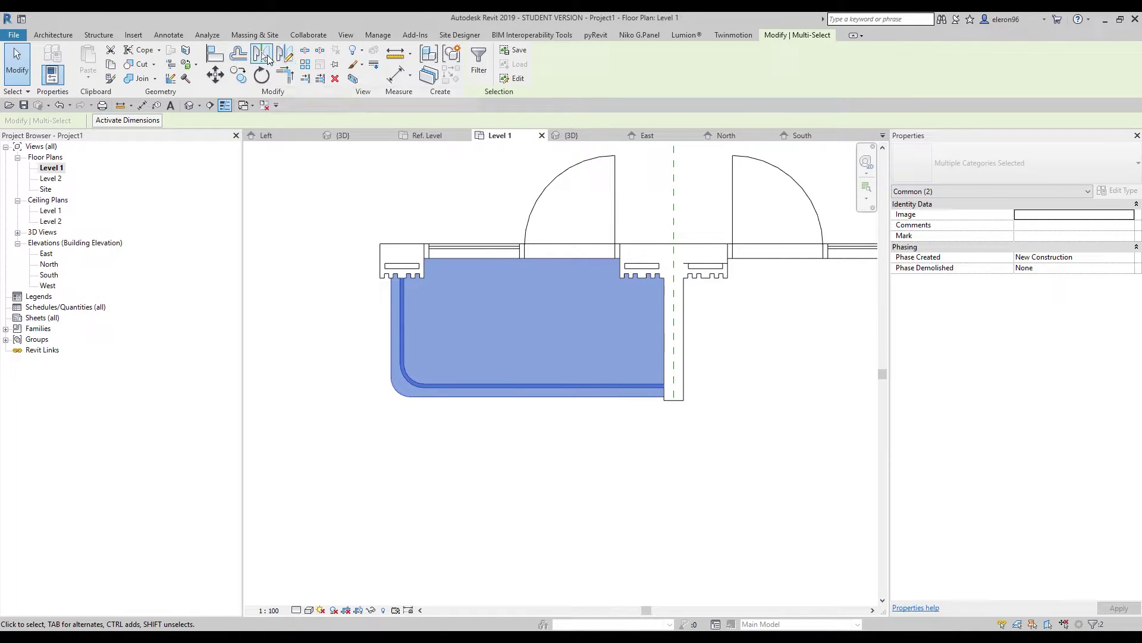
{"action": "left_click", "coordinate": [265, 57]}
{"action": "left_click", "coordinate": [674, 179]}
{"action": "middle_click_drag", "start_coordinate": [826, 515], "coordinate": [688, 499]}
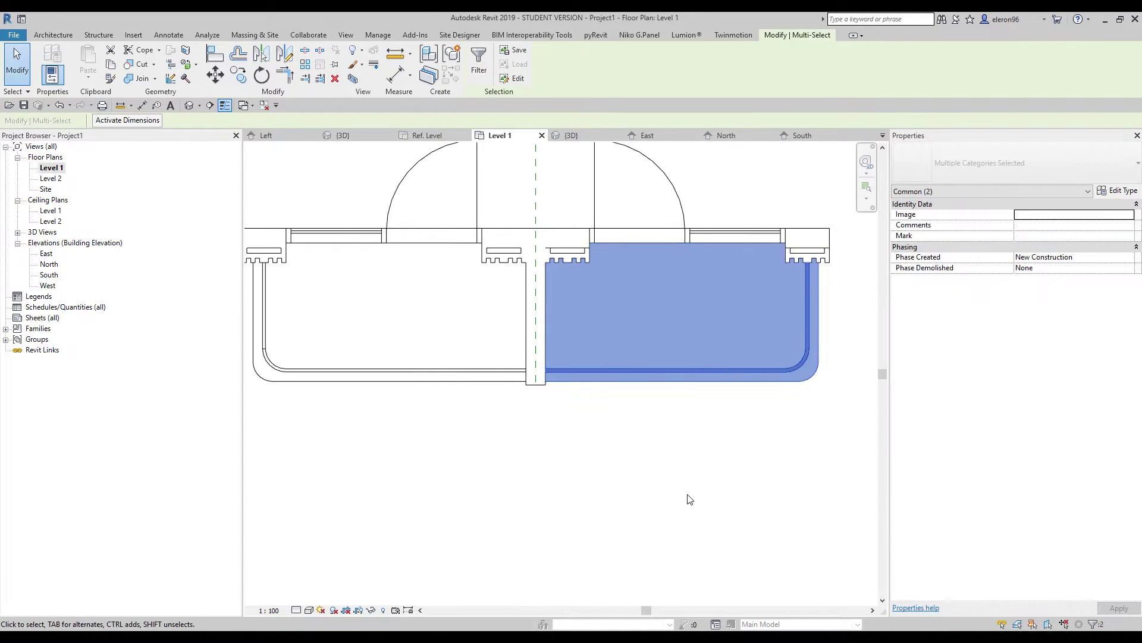
{"action": "key", "text": "Escape"}
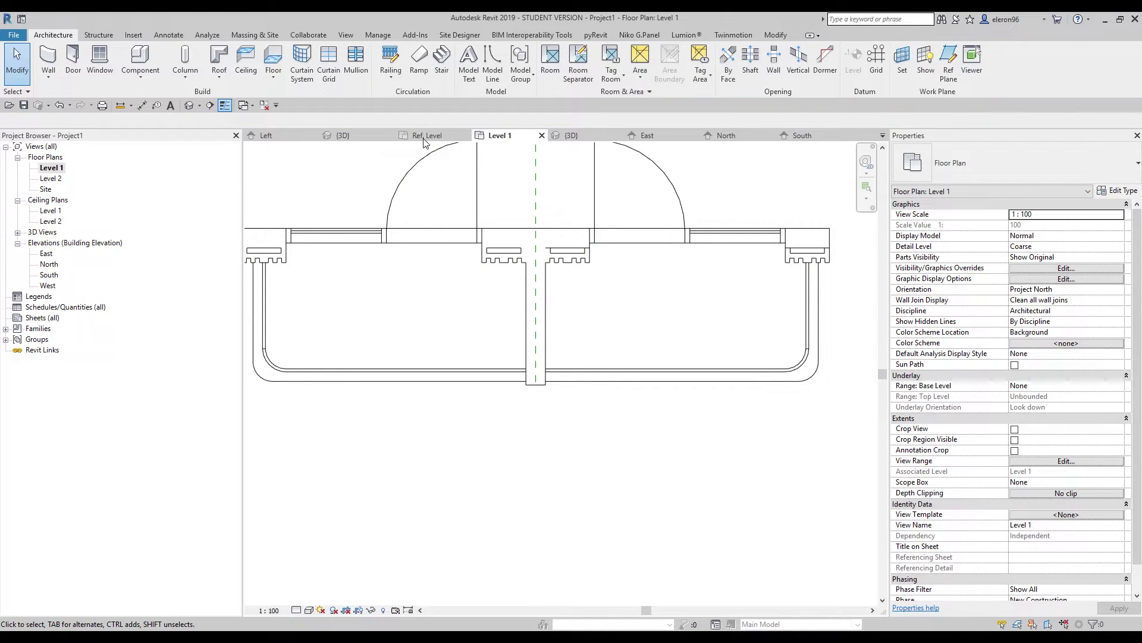
Step: Open the default 3D view and start editing the profile of the dividing wall between the two balconies
{"action": "left_click", "coordinate": [189, 104]}
{"action": "scroll", "coordinate": [696, 476], "scroll_direction": "up", "scroll_amount": 3}
{"action": "scroll", "coordinate": [701, 468], "scroll_direction": "down", "scroll_amount": 4}
{"action": "middle_click_drag", "start_coordinate": [722, 421], "coordinate": [745, 420], "text": "shift"}
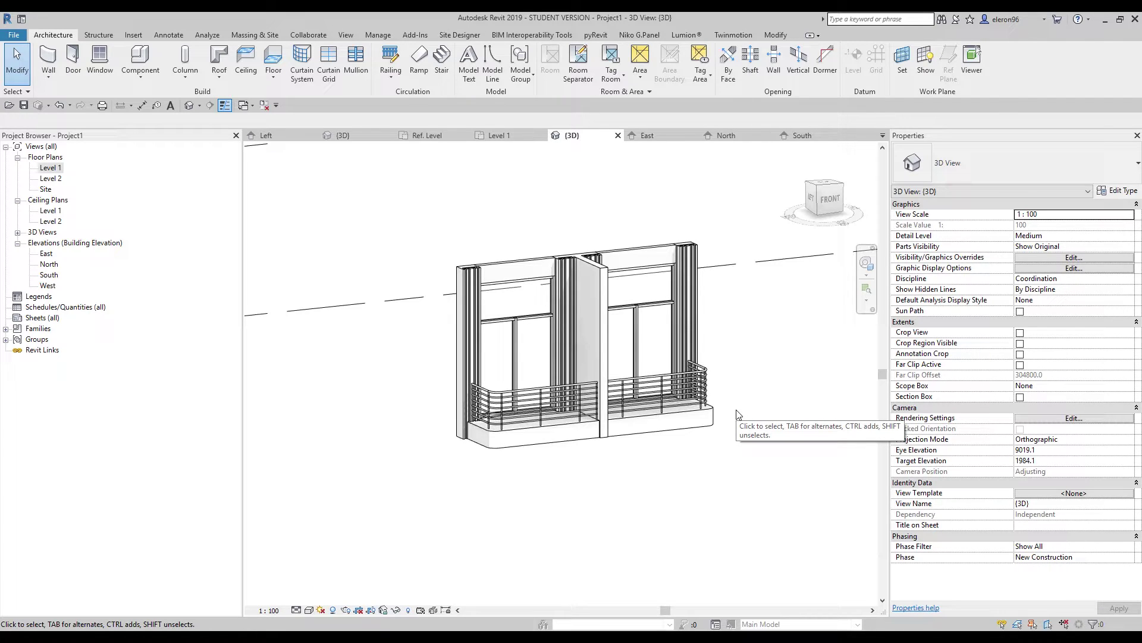
{"action": "middle_click_drag", "start_coordinate": [659, 264], "coordinate": [592, 278], "text": "shift"}
{"action": "scroll", "coordinate": [592, 278], "scroll_direction": "up", "scroll_amount": 3}
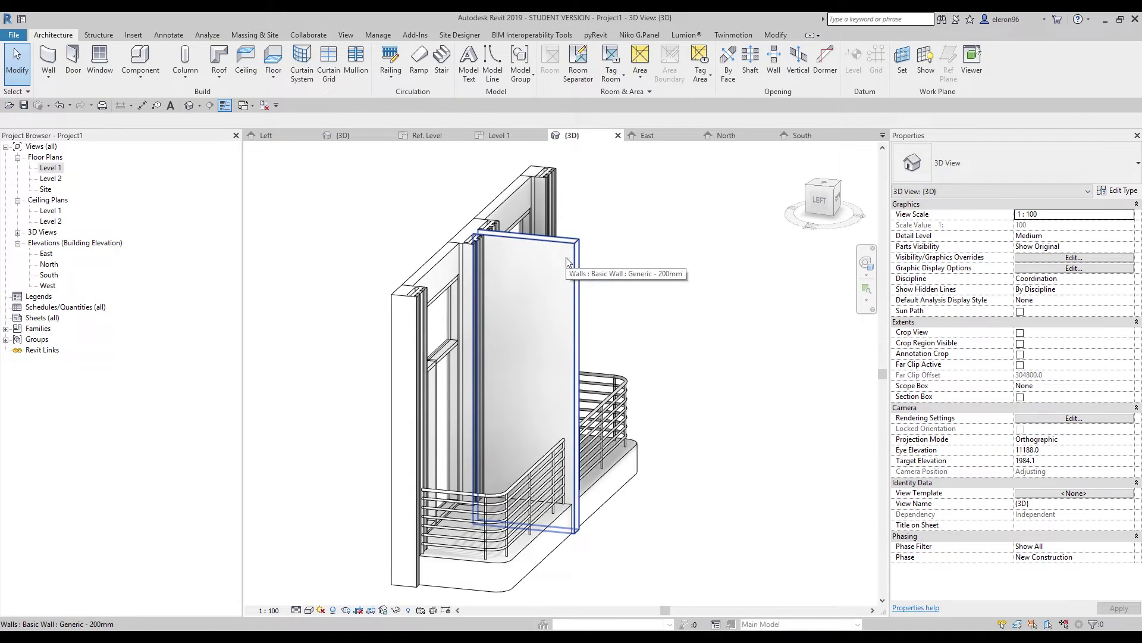
{"action": "left_click", "coordinate": [547, 249]}
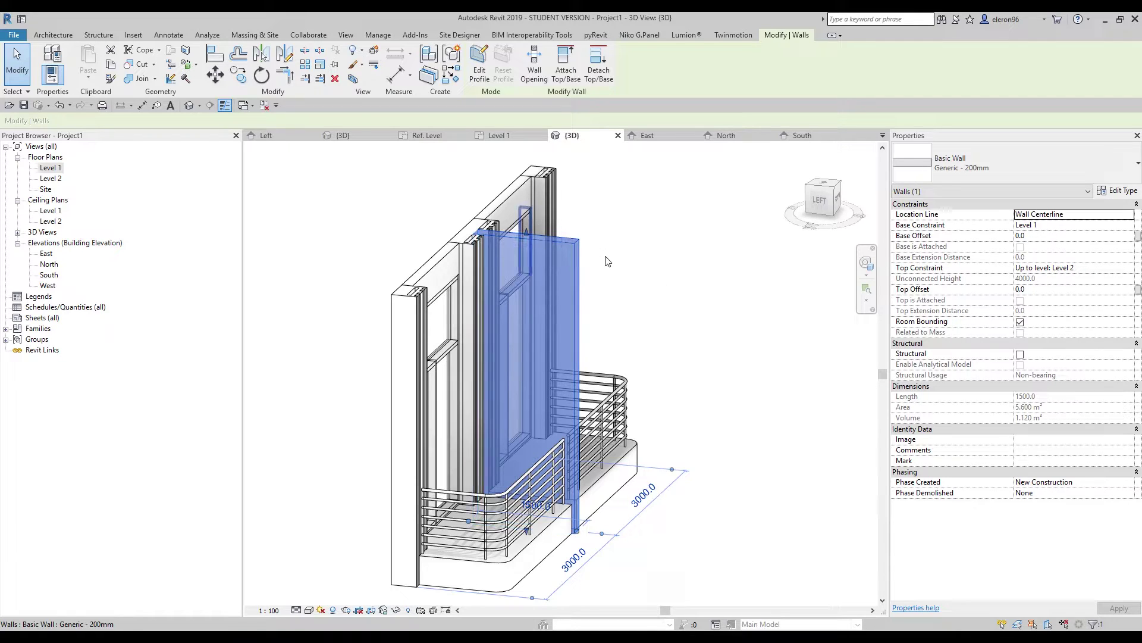
{"action": "left_click", "coordinate": [477, 74]}
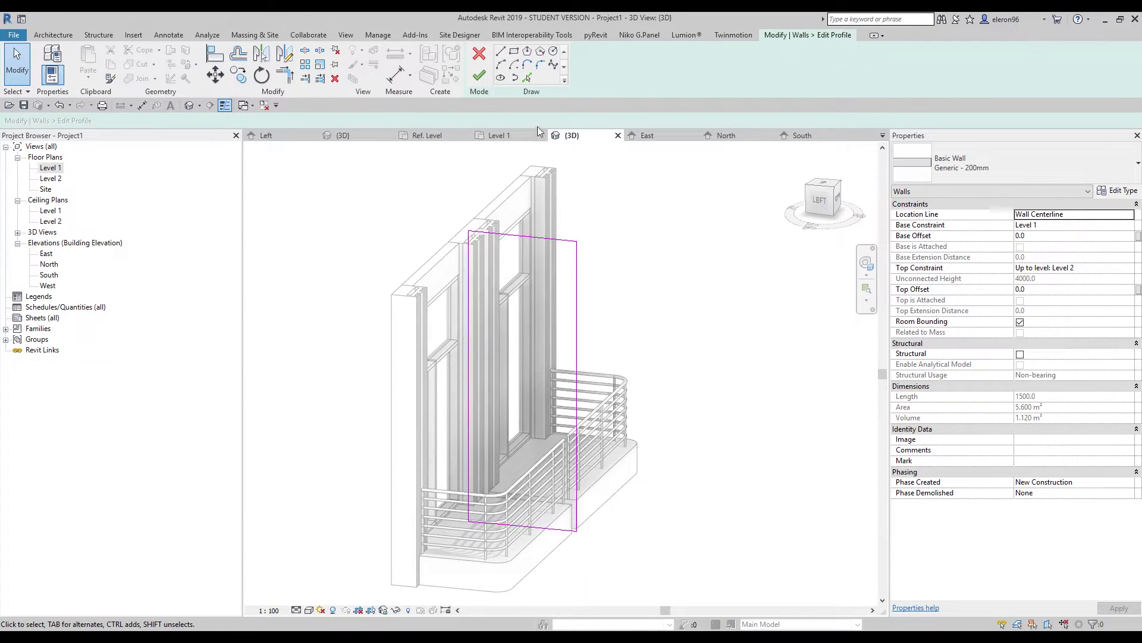
Step: Round the upper outer corner of the wall profile with a fillet arc of 500 mm radius
{"action": "left_click", "coordinate": [541, 66]}
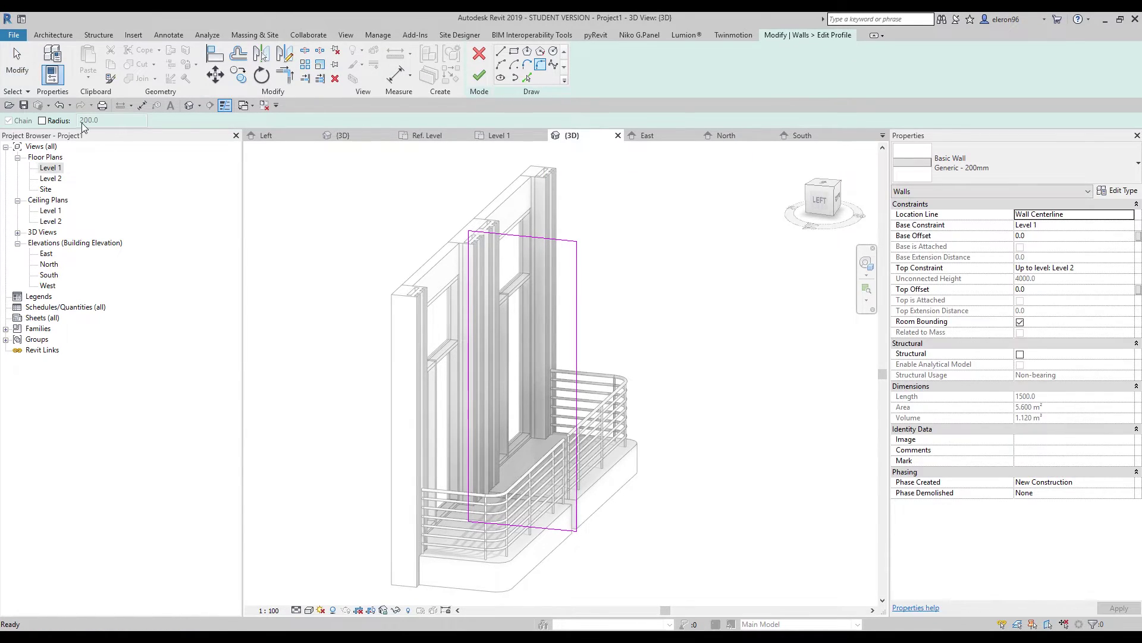
{"action": "left_click", "coordinate": [42, 120]}
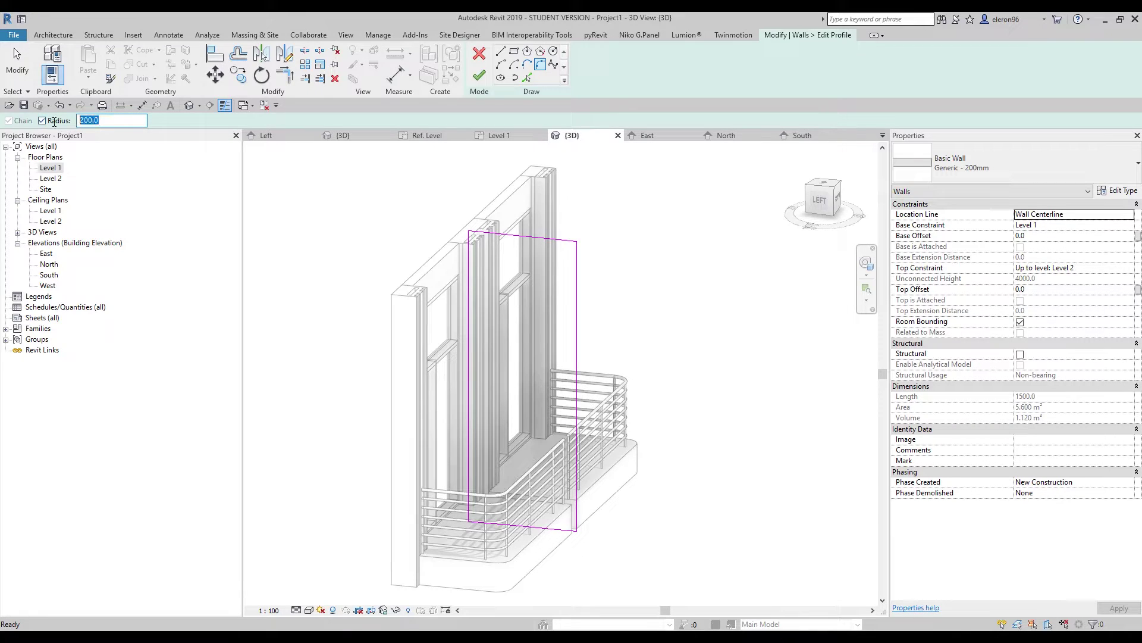
{"action": "type", "text": "500.0"}
{"action": "left_click", "coordinate": [548, 246]}
{"action": "left_click", "coordinate": [571, 282]}
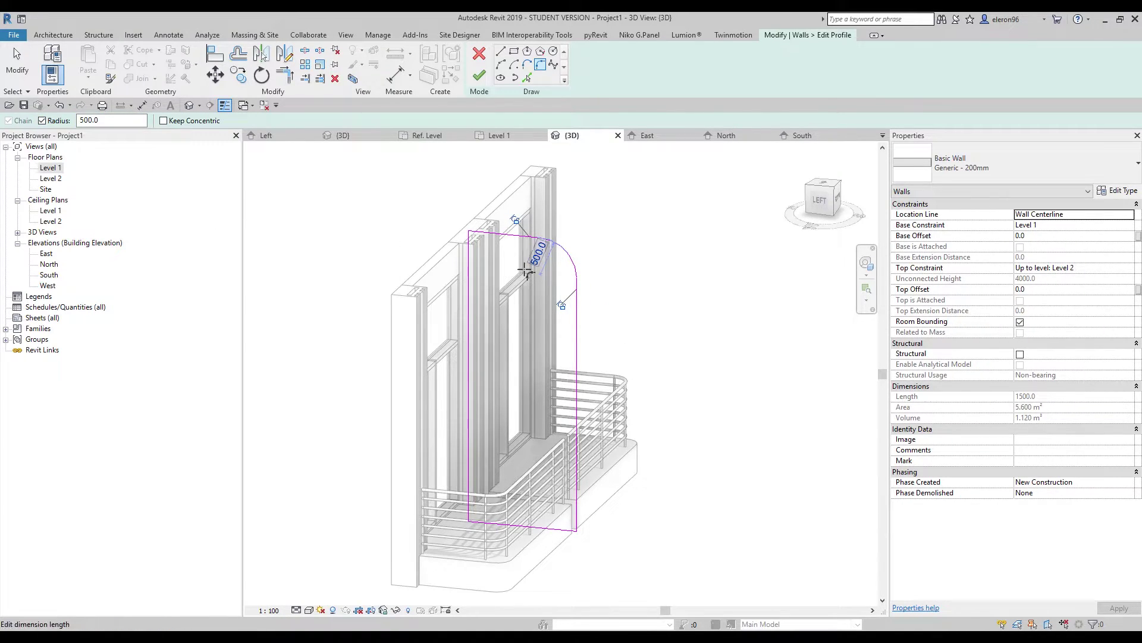
{"action": "key", "text": "Escape"}
Step: Try to set the radius of the profile's corner arc to 1500 mm
{"action": "left_click", "coordinate": [551, 261]}
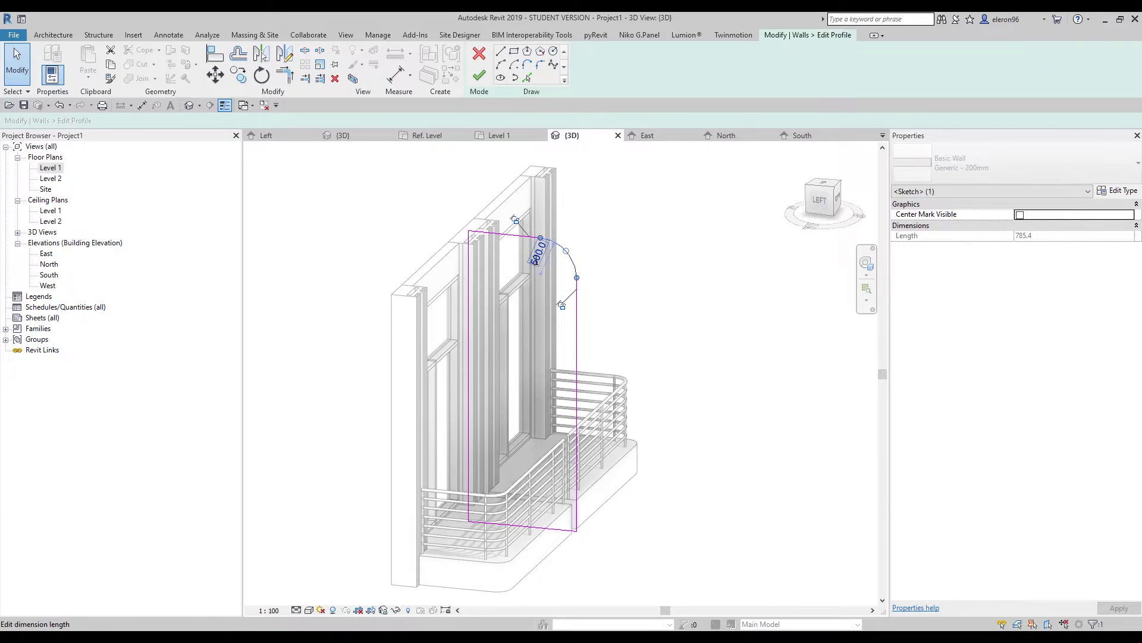
{"action": "left_click", "coordinate": [523, 252]}
{"action": "type", "text": "154"}
{"action": "key", "text": "BackSpace"}
{"action": "type", "text": "00"}
{"action": "key", "text": "Return"}
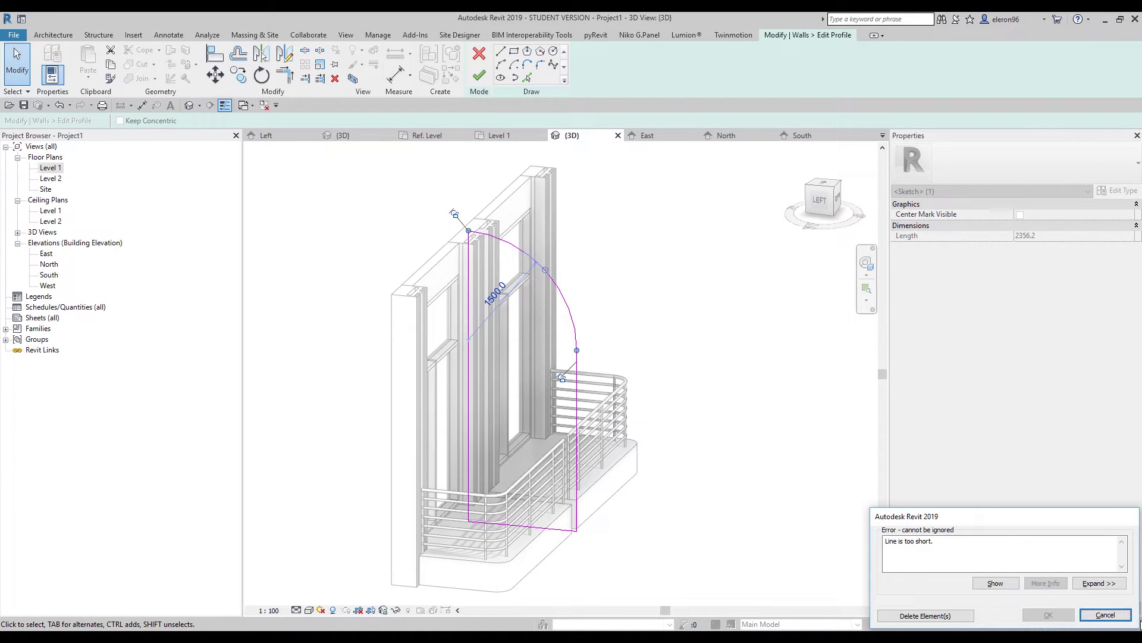
{"action": "key", "text": "Escape"}
Step: Set the radius of the profile's corner arc to 1200 mm and finish the wall profile edit
{"action": "left_click", "coordinate": [563, 249]}
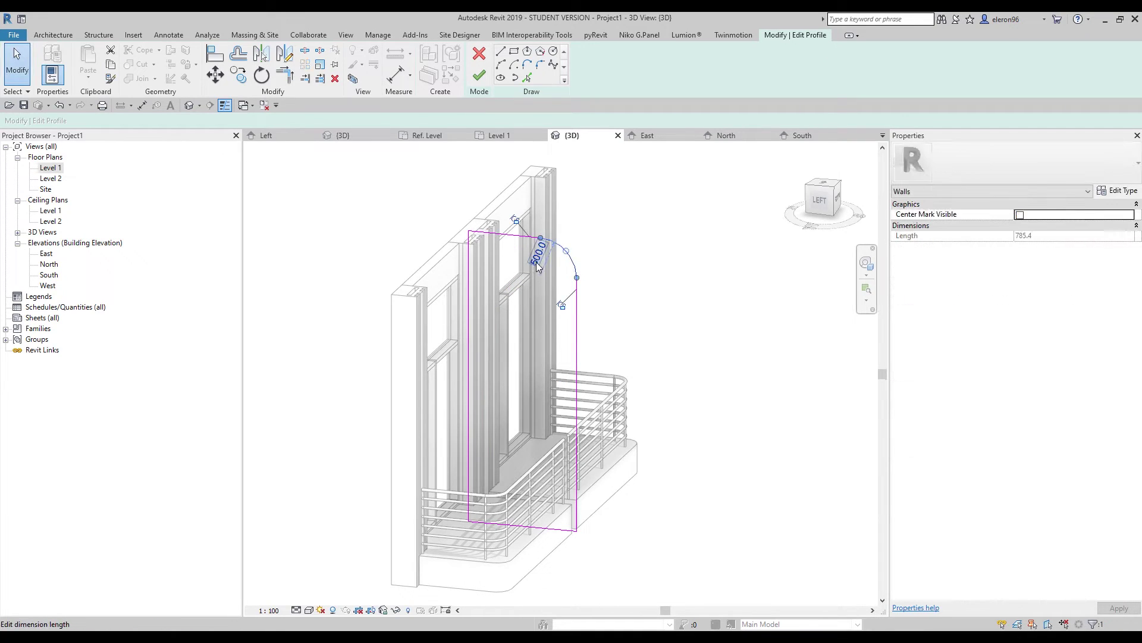
{"action": "left_click", "coordinate": [536, 262]}
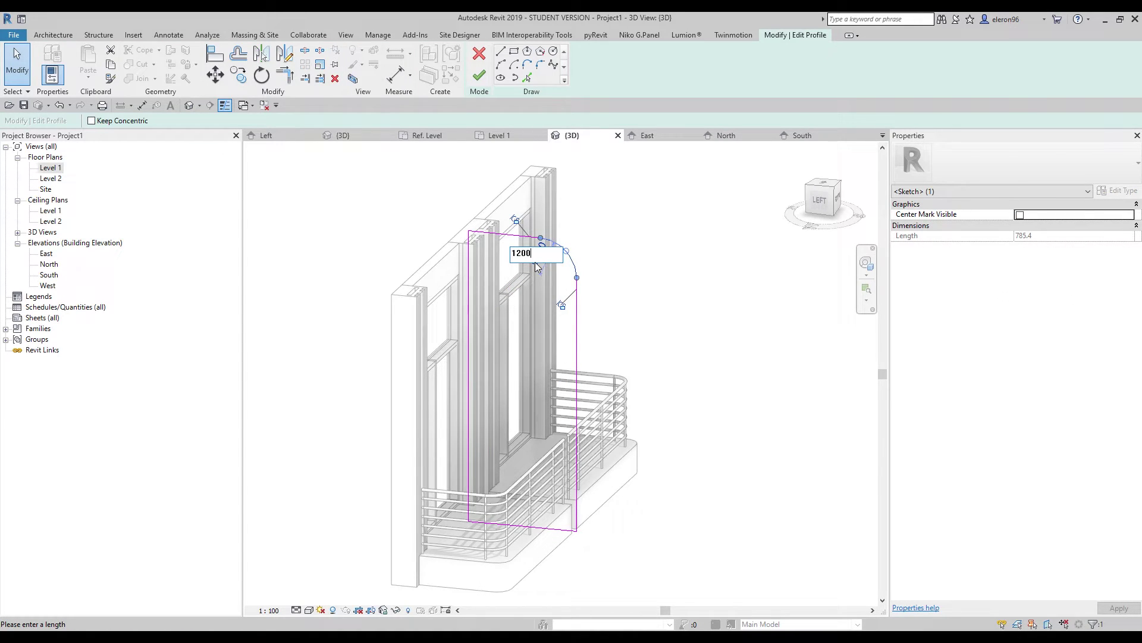
{"action": "type", "text": "1200"}
{"action": "key", "text": "Return"}
{"action": "left_click", "coordinate": [711, 303]}
{"action": "middle_click_drag", "start_coordinate": [712, 309], "coordinate": [655, 279], "text": "shift"}
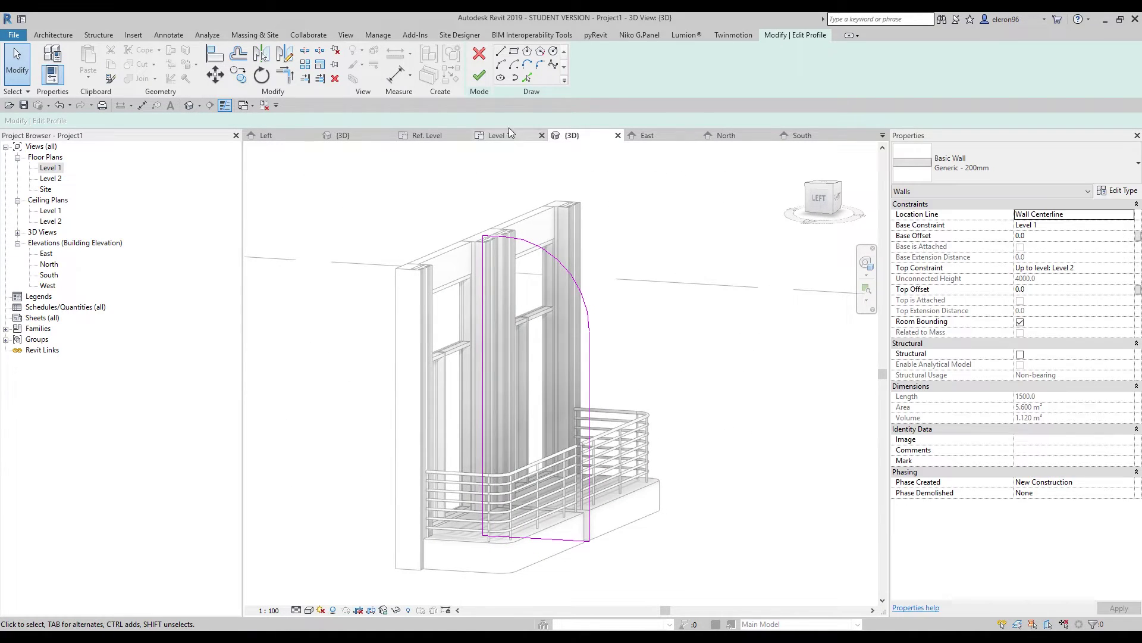
{"action": "left_click", "coordinate": [479, 84]}
{"action": "key", "text": "Escape"}
{"action": "middle_click_drag", "start_coordinate": [452, 369], "coordinate": [793, 351], "text": "shift"}
Step: Reopen the dividing wall's profile and draw an inward arc of about 410 mm radius on its outer edge, above the railing
{"action": "left_click", "coordinate": [530, 373]}
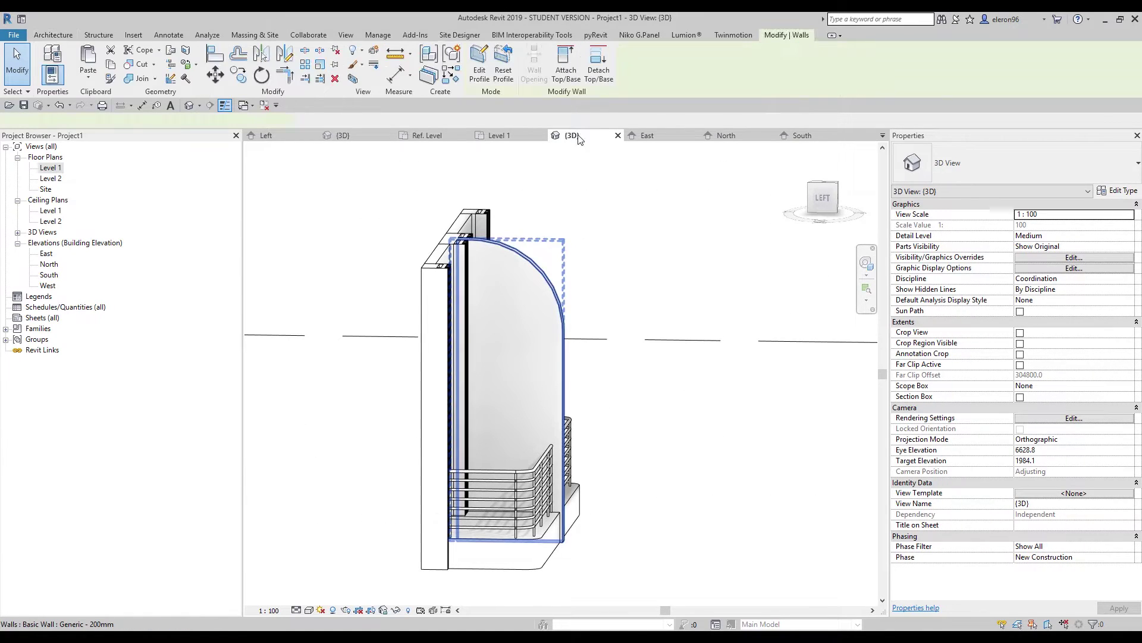
{"action": "left_click", "coordinate": [479, 75]}
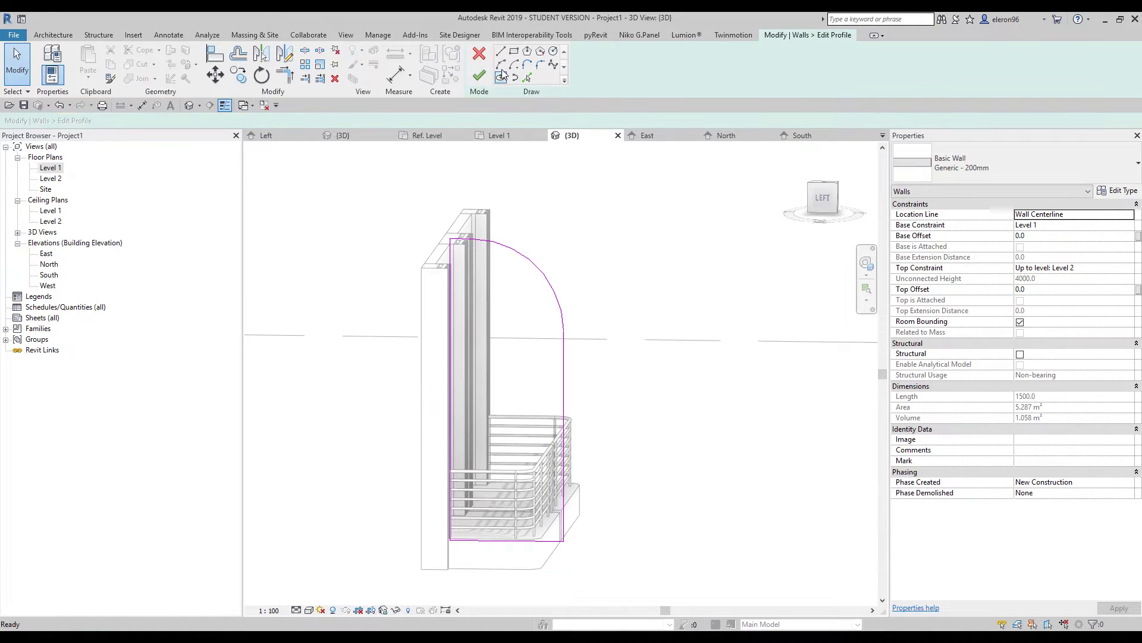
{"action": "scroll", "coordinate": [578, 334], "scroll_direction": "up", "scroll_amount": 5}
{"action": "left_click", "coordinate": [564, 372]}
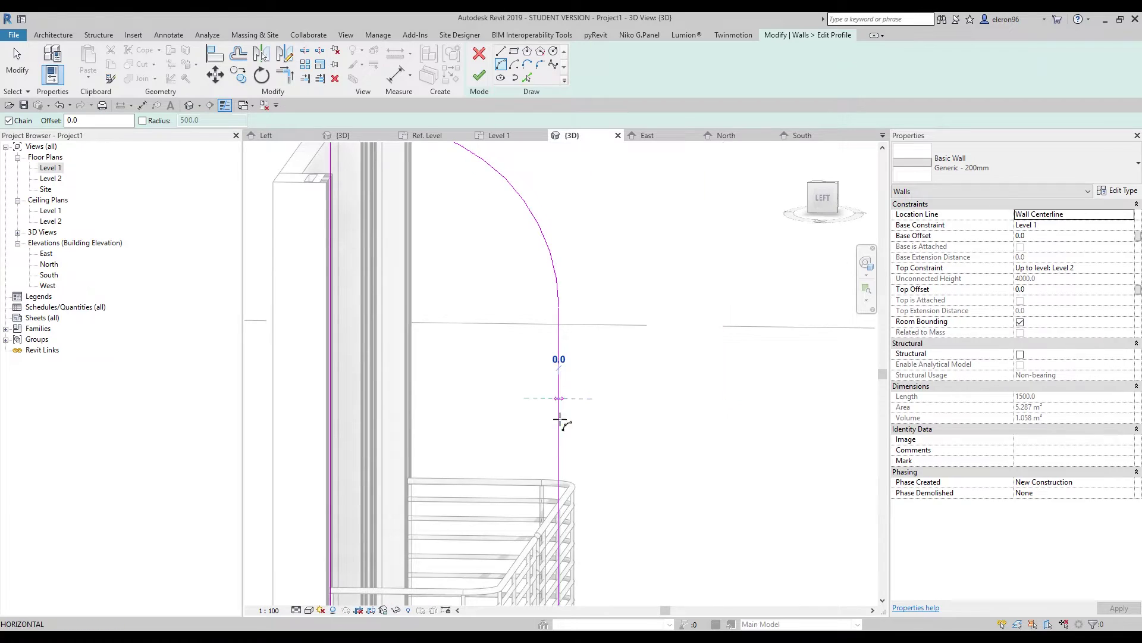
{"action": "left_click", "coordinate": [560, 520]}
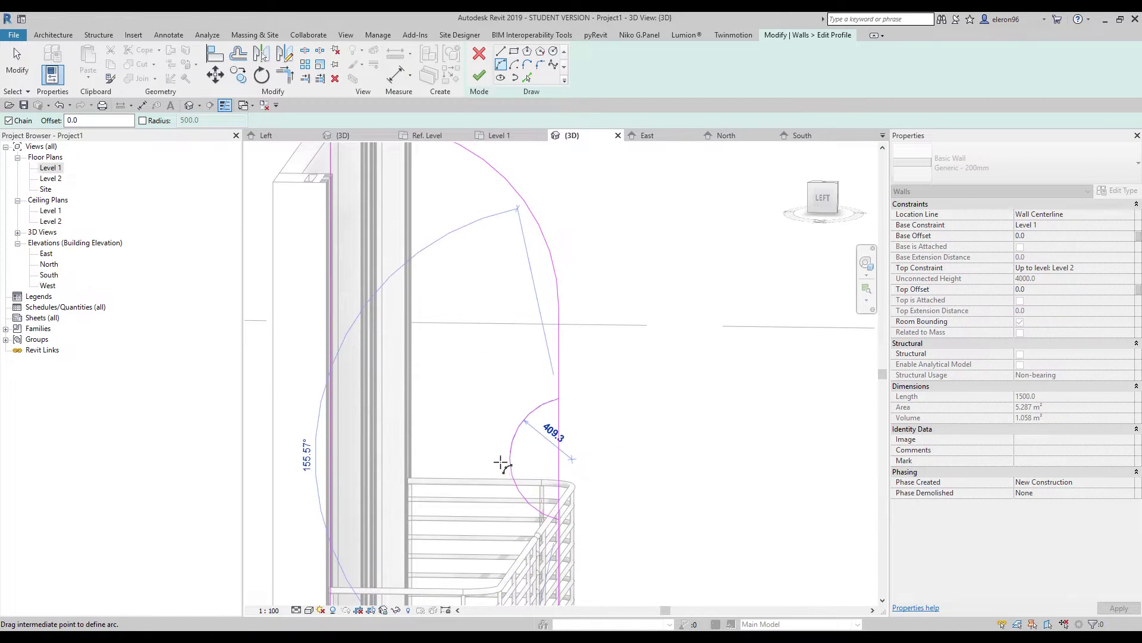
{"action": "left_click", "coordinate": [499, 458]}
{"action": "scroll", "coordinate": [591, 369], "scroll_direction": "down", "scroll_amount": 4}
{"action": "middle_click_drag", "start_coordinate": [638, 379], "coordinate": [574, 395], "text": "shift"}
{"action": "key", "text": "Escape"}
Step: Split the profile's outer edge inside the arc, trim both parts to the arc's ends, and finish the wall profile
{"action": "key", "text": "s"}
{"action": "key", "text": "l"}
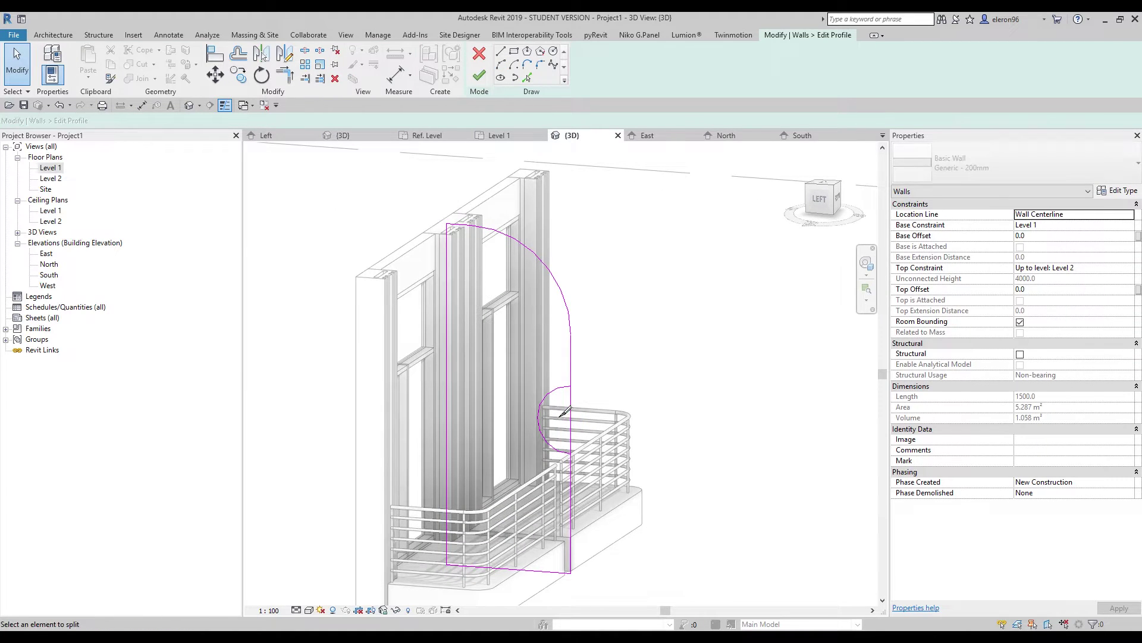
{"action": "left_click", "coordinate": [552, 425]}
{"action": "key", "text": "Escape"}
{"action": "key", "text": "t"}
{"action": "key", "text": "r"}
{"action": "left_click", "coordinate": [560, 386]}
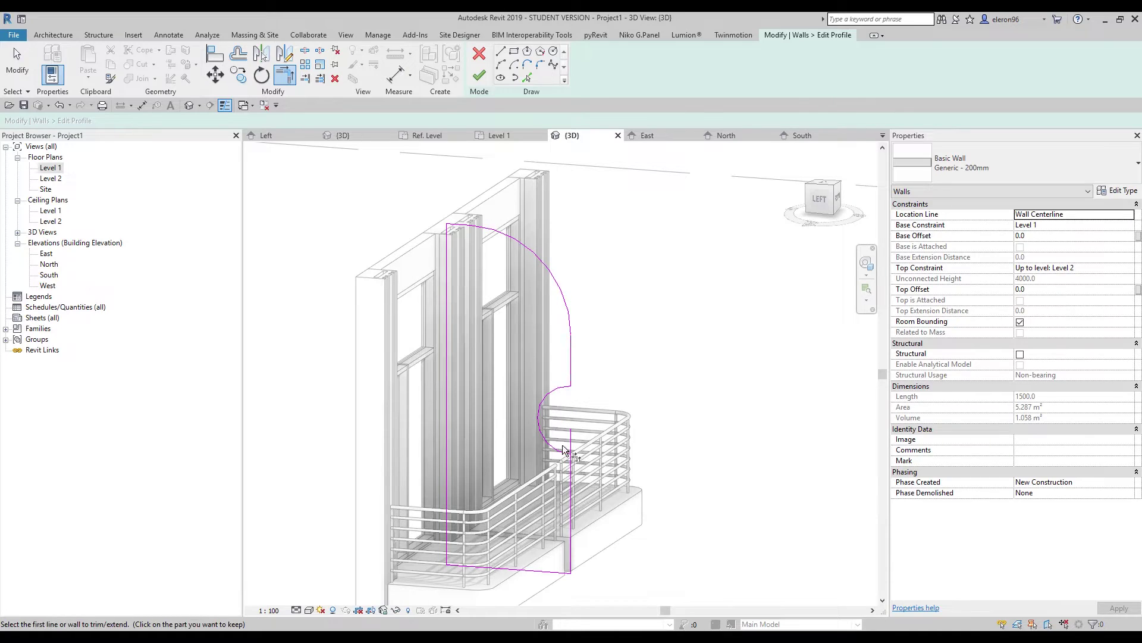
{"action": "left_click", "coordinate": [567, 470]}
{"action": "mouse_move", "coordinate": [566, 470]}
{"action": "middle_mouse_down", "text": "shift"}
{"action": "mouse_move", "coordinate": [590, 451]}
{"action": "mouse_move", "coordinate": [370, 446]}
{"action": "mouse_move", "coordinate": [753, 434]}
{"action": "middle_mouse_up", "text": "shift"}
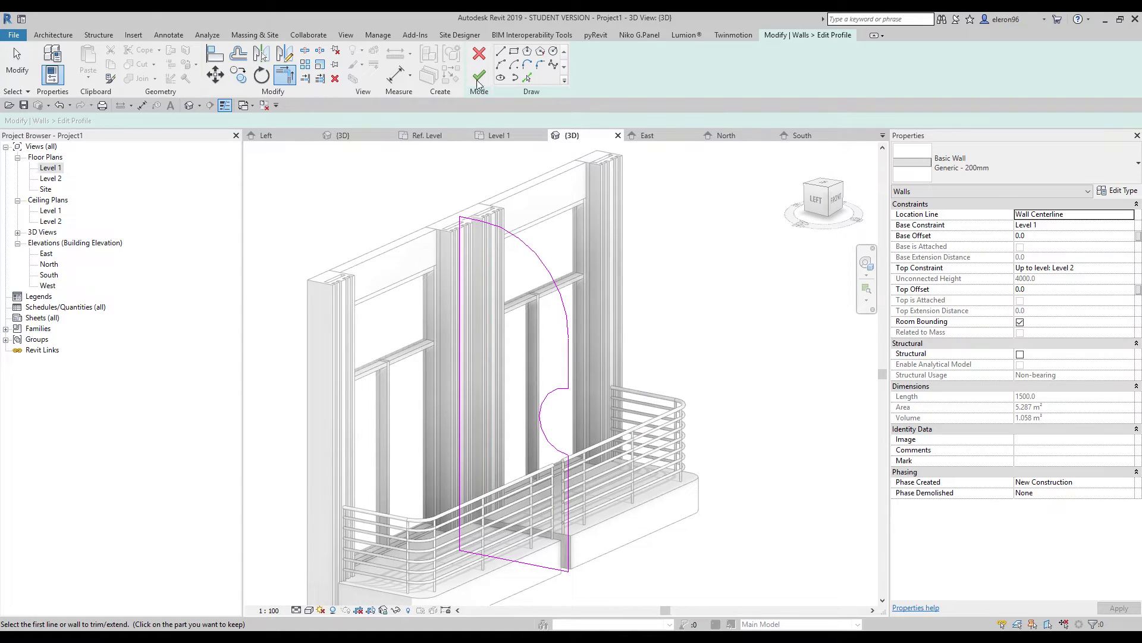
{"action": "left_click", "coordinate": [479, 75]}
Step: Reopen the dividing wall's profile, fillet both corners of the inward arc with a 500 mm radius, and finish the edit
{"action": "middle_click_drag", "start_coordinate": [762, 427], "coordinate": [322, 328], "text": "shift"}
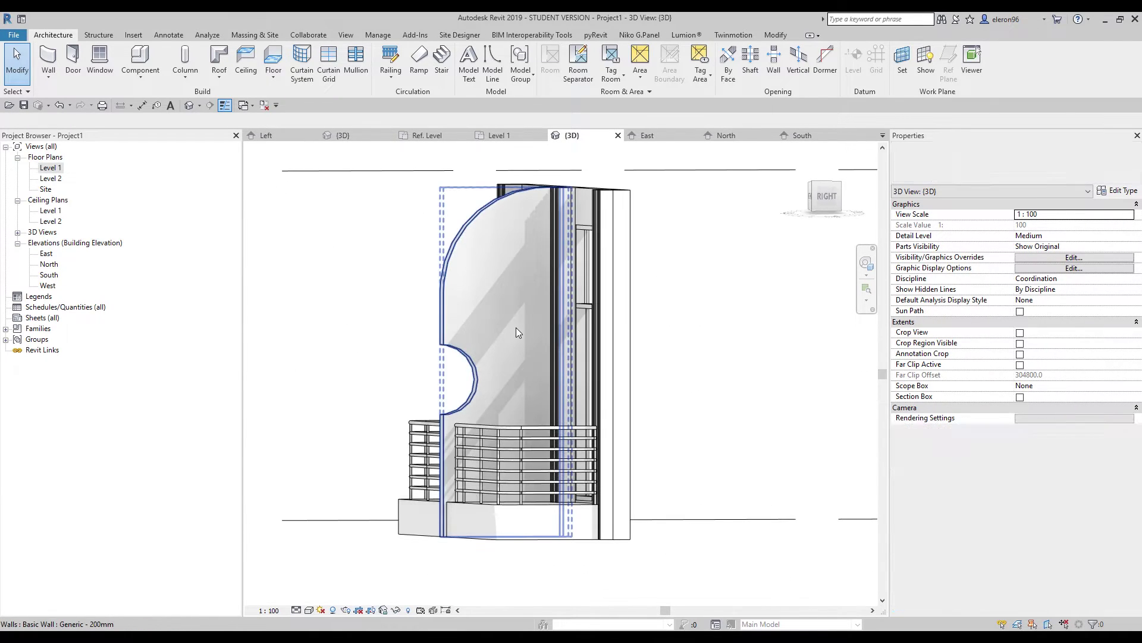
{"action": "left_click", "coordinate": [515, 332]}
{"action": "left_click", "coordinate": [480, 62]}
{"action": "scroll", "coordinate": [425, 344], "scroll_direction": "up", "scroll_amount": 2}
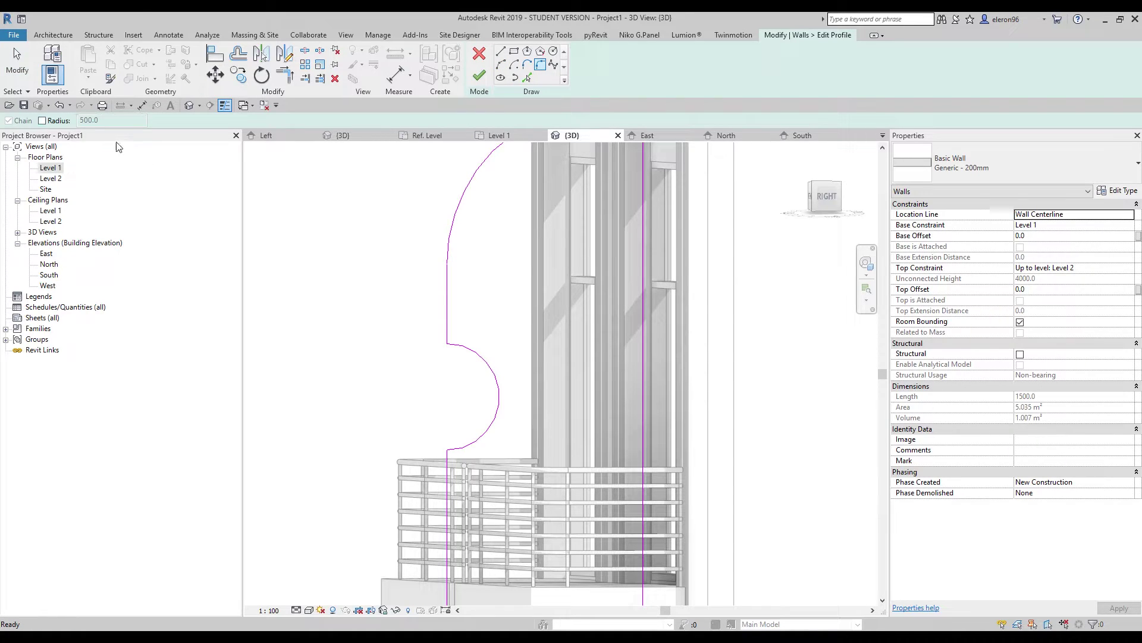
{"action": "left_click", "coordinate": [54, 121]}
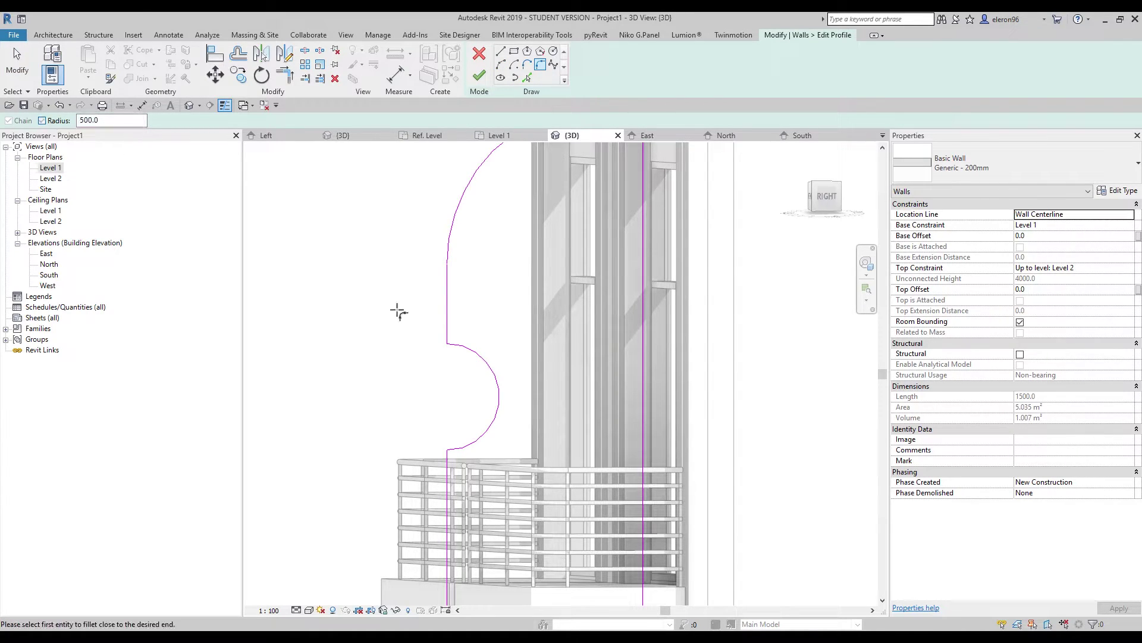
{"action": "left_click", "coordinate": [469, 350]}
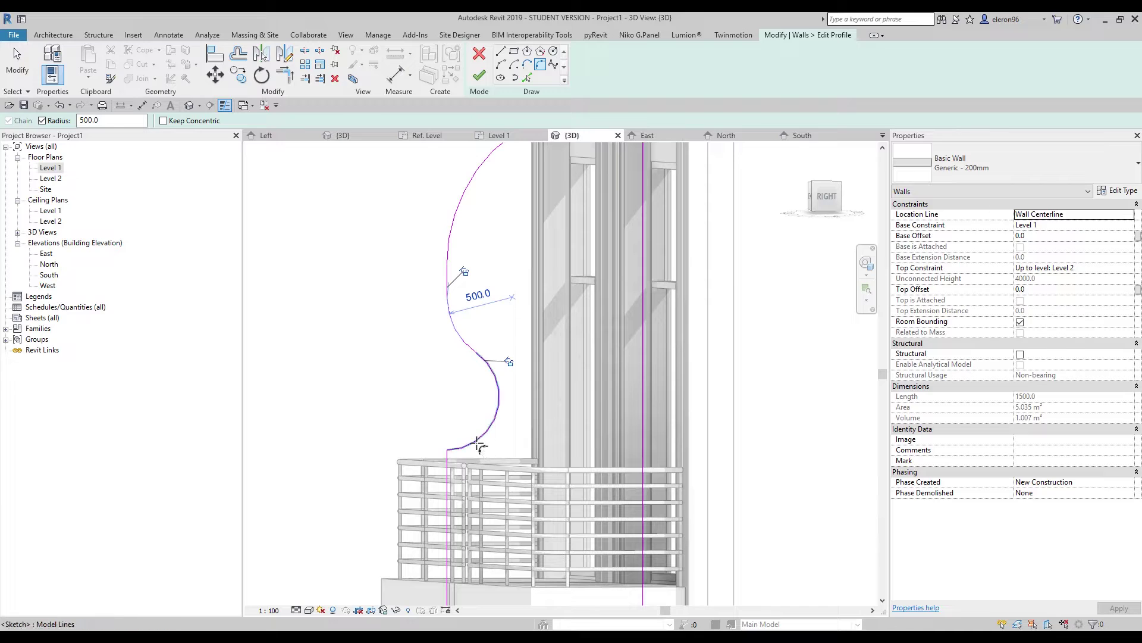
{"action": "left_click", "coordinate": [450, 488]}
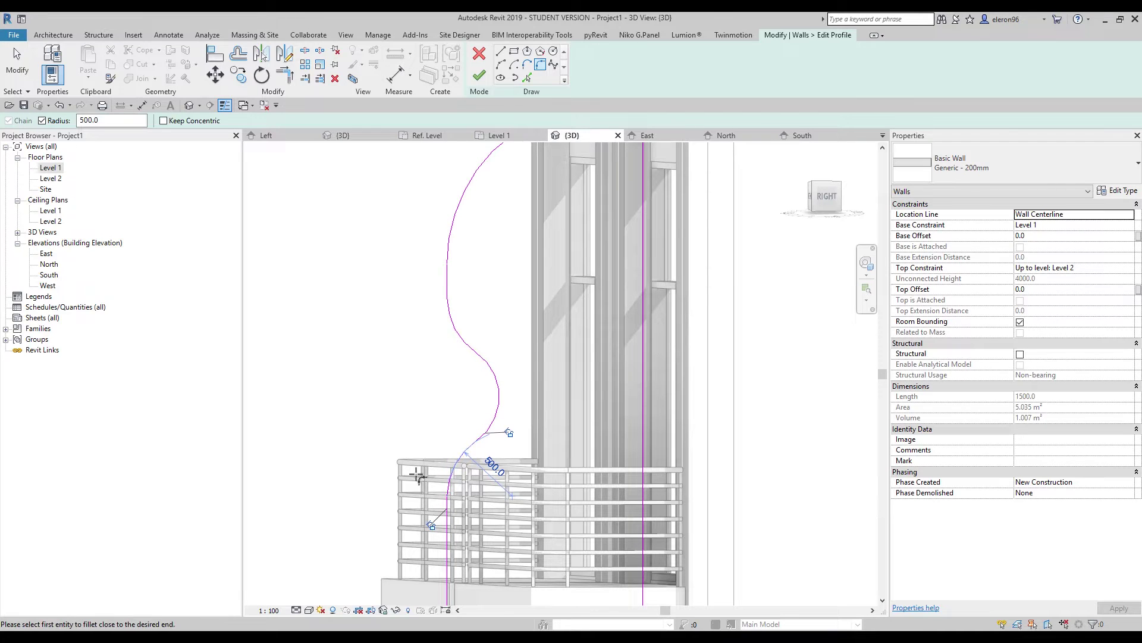
{"action": "left_click", "coordinate": [479, 75]}
{"action": "key", "text": "Escape"}
{"action": "scroll", "coordinate": [439, 489], "scroll_direction": "down", "scroll_amount": 5}
{"action": "middle_click_drag", "start_coordinate": [439, 489], "coordinate": [666, 495], "text": "shift"}
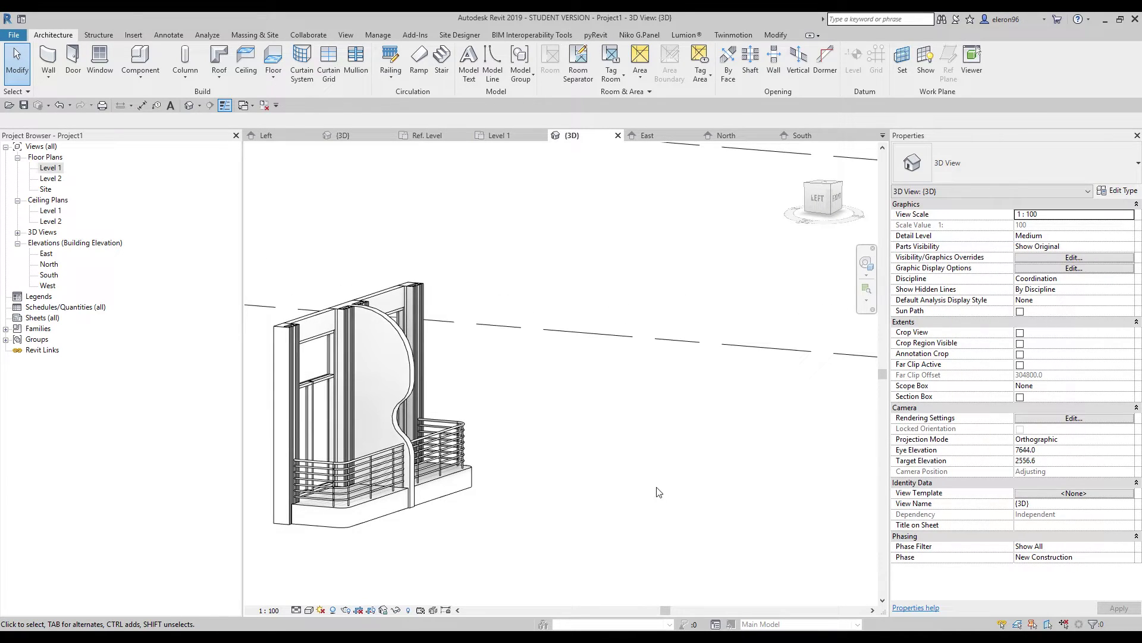
{"action": "middle_click_drag", "start_coordinate": [632, 462], "coordinate": [693, 505], "text": "shift"}
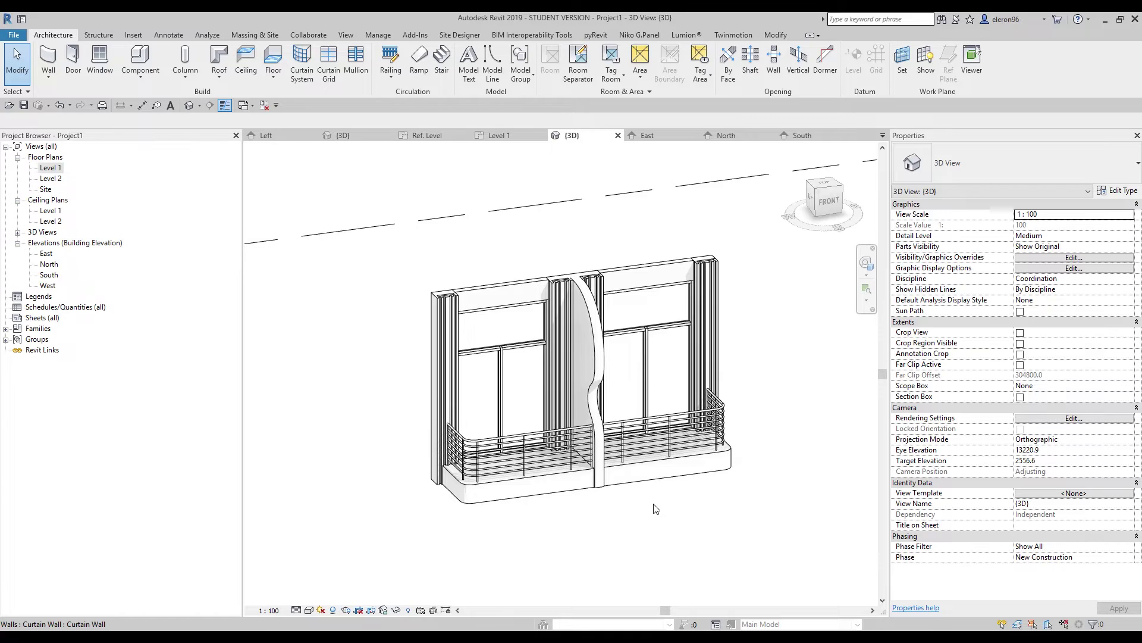
{"action": "scroll", "coordinate": [461, 496], "scroll_direction": "up", "scroll_amount": 4}
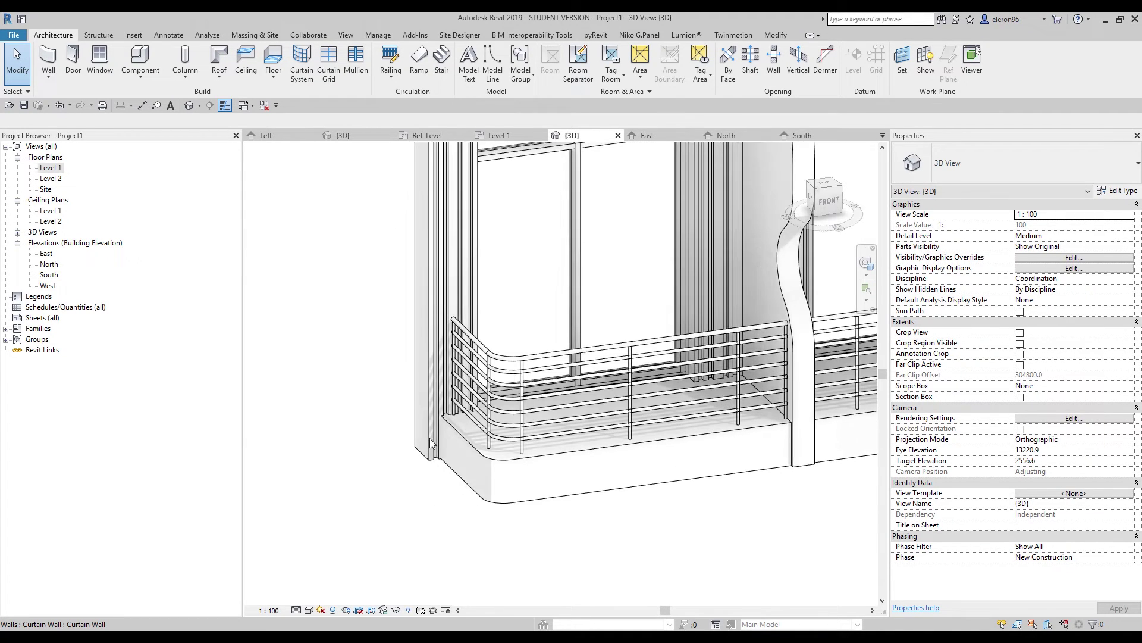
Step: Change the floor type of the balcony slab with the 400 mm thickness nearest the outer pillar to 160mm Concrete With 50mm Metal Deck
{"action": "middle_click_drag", "start_coordinate": [556, 466], "coordinate": [294, 460]}
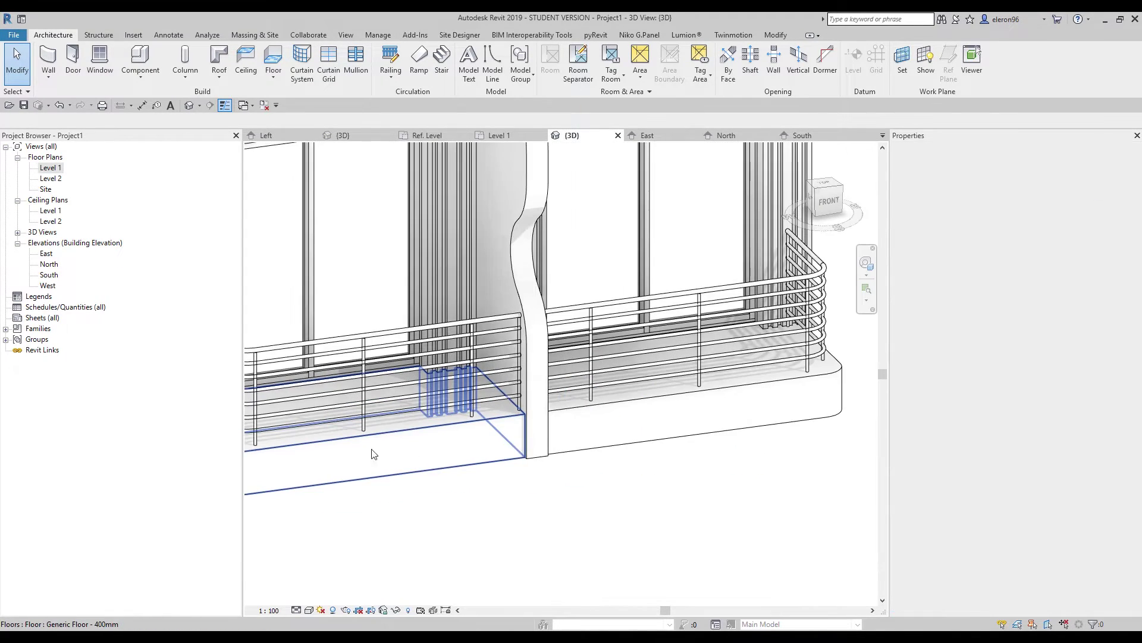
{"action": "scroll", "coordinate": [673, 430], "scroll_direction": "down", "scroll_amount": 5}
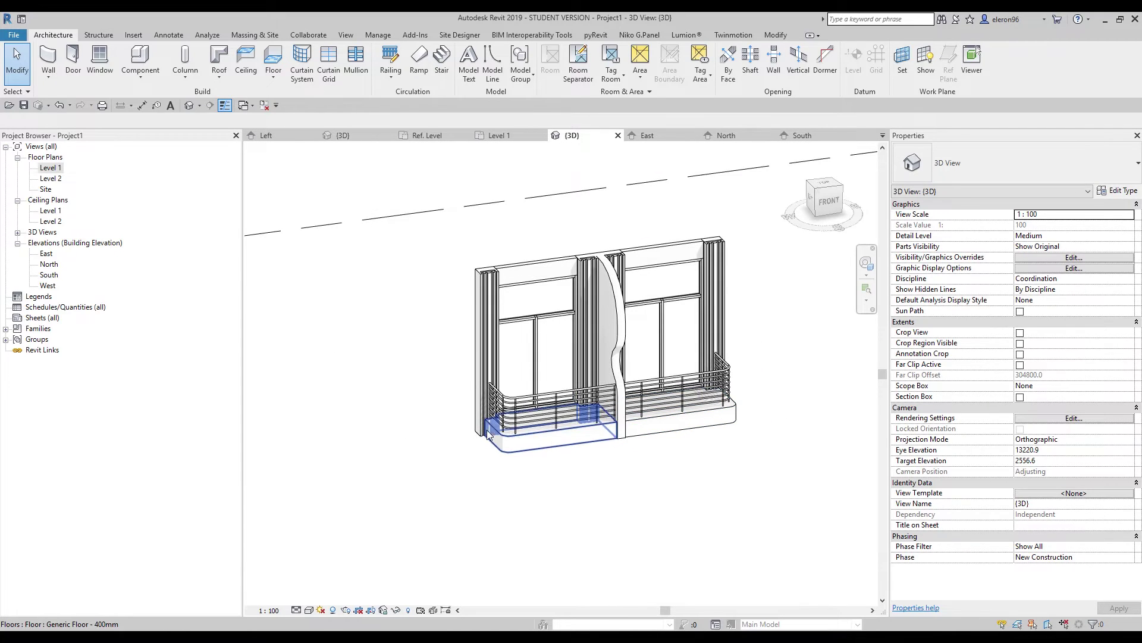
{"action": "left_click", "coordinate": [529, 448]}
{"action": "middle_click_drag", "start_coordinate": [542, 445], "coordinate": [562, 357], "text": "shift"}
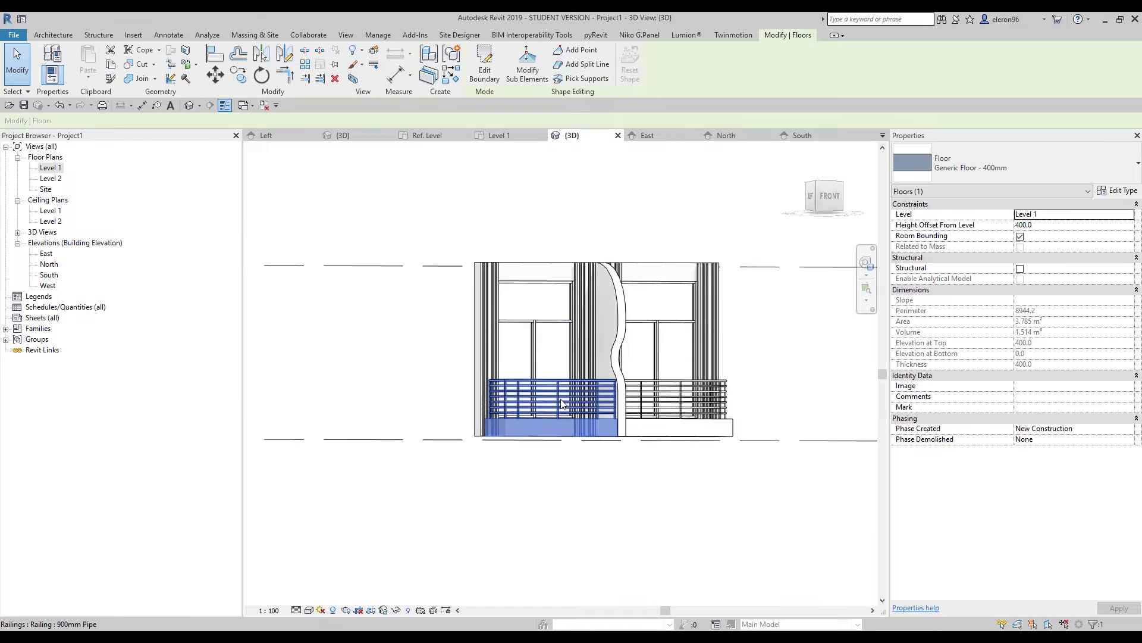
{"action": "scroll", "coordinate": [572, 399], "scroll_direction": "up", "scroll_amount": 3}
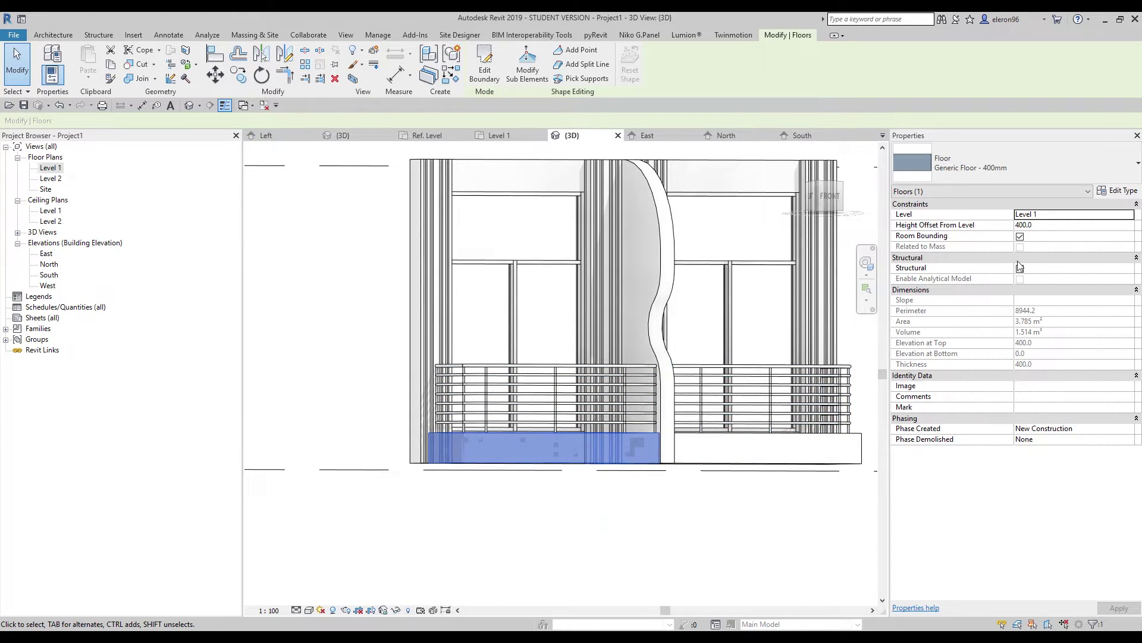
{"action": "left_click", "coordinate": [1059, 170]}
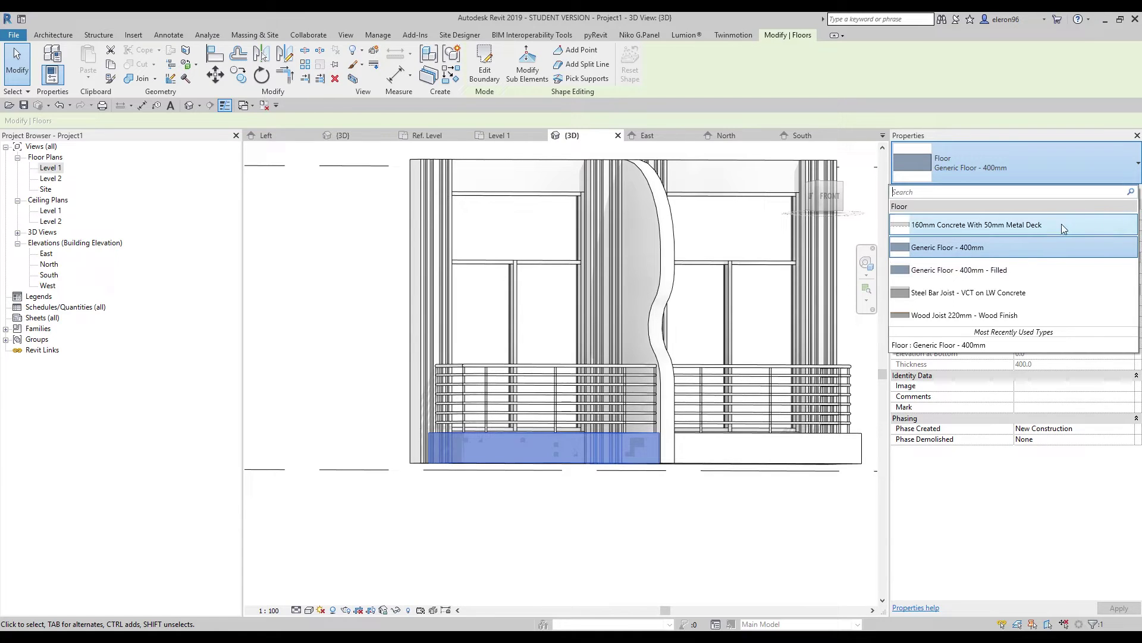
{"action": "left_click", "coordinate": [1050, 224]}
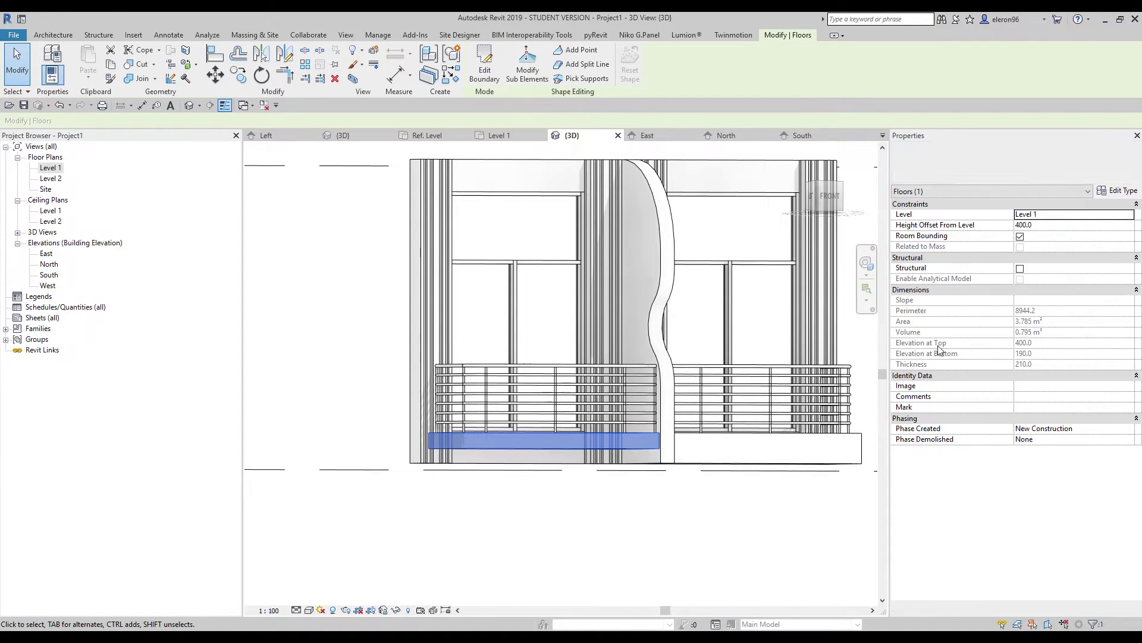
{"action": "left_click", "coordinate": [674, 516]}
Step: Match the mirrored balcony's slab to the floor type of the thinner slab across the dividing wall
{"action": "middle_click_drag", "start_coordinate": [674, 515], "coordinate": [707, 480], "text": "shift"}
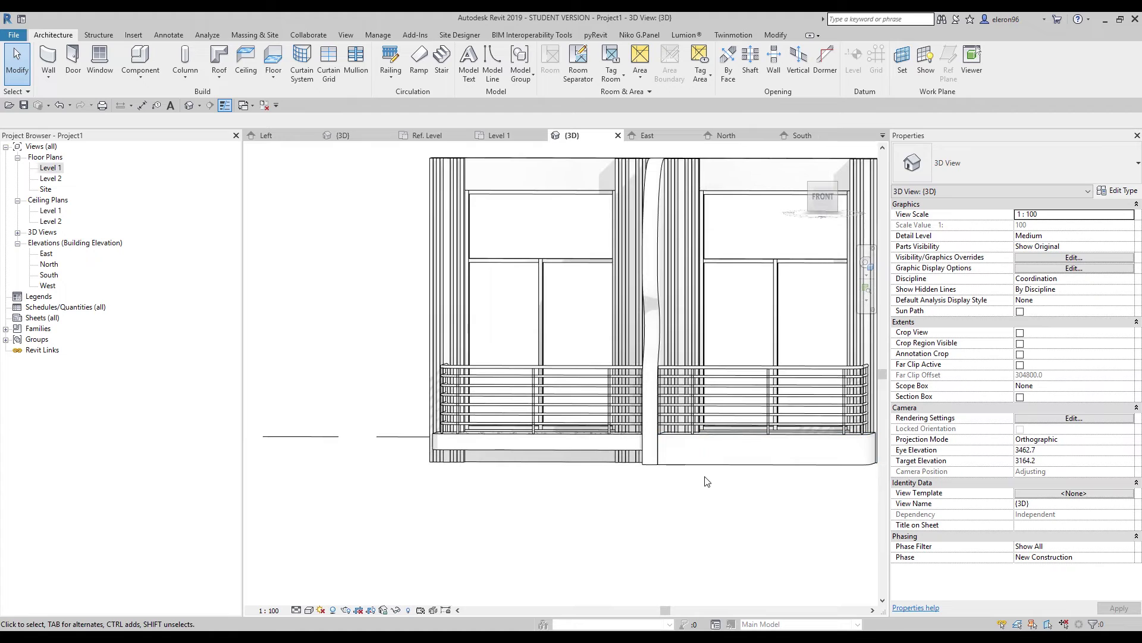
{"action": "key", "text": "a"}
{"action": "left_click", "coordinate": [604, 441]}
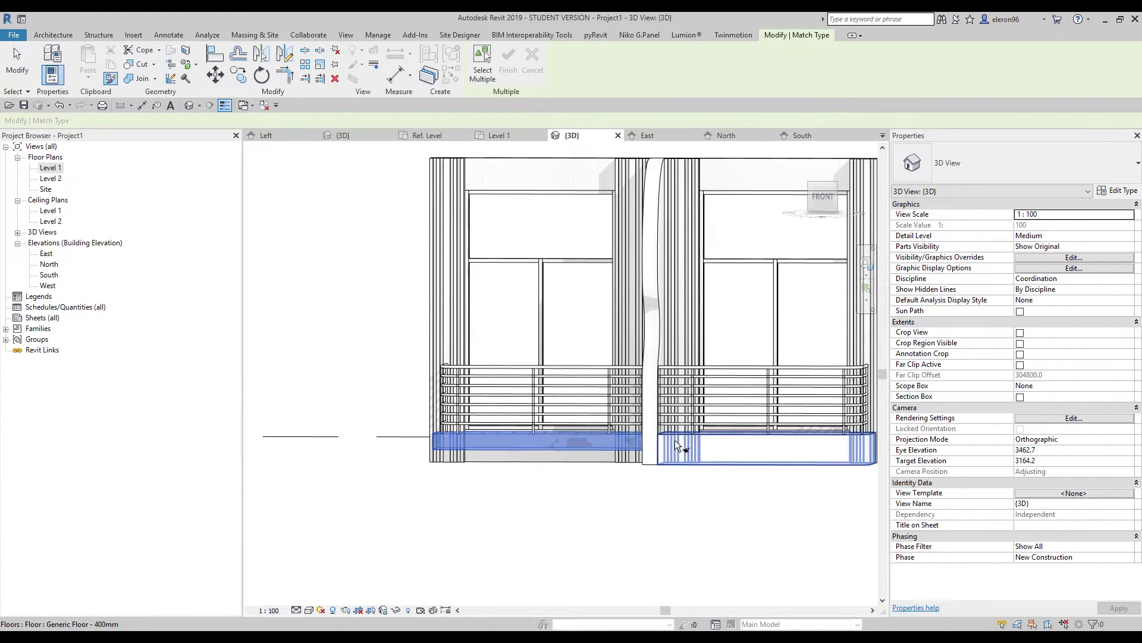
{"action": "left_click", "coordinate": [675, 441]}
{"action": "key", "text": "Escape"}
Step: Start a new in-place model in the Generic Models category
{"action": "middle_click_drag", "start_coordinate": [627, 515], "coordinate": [651, 458], "text": "shift"}
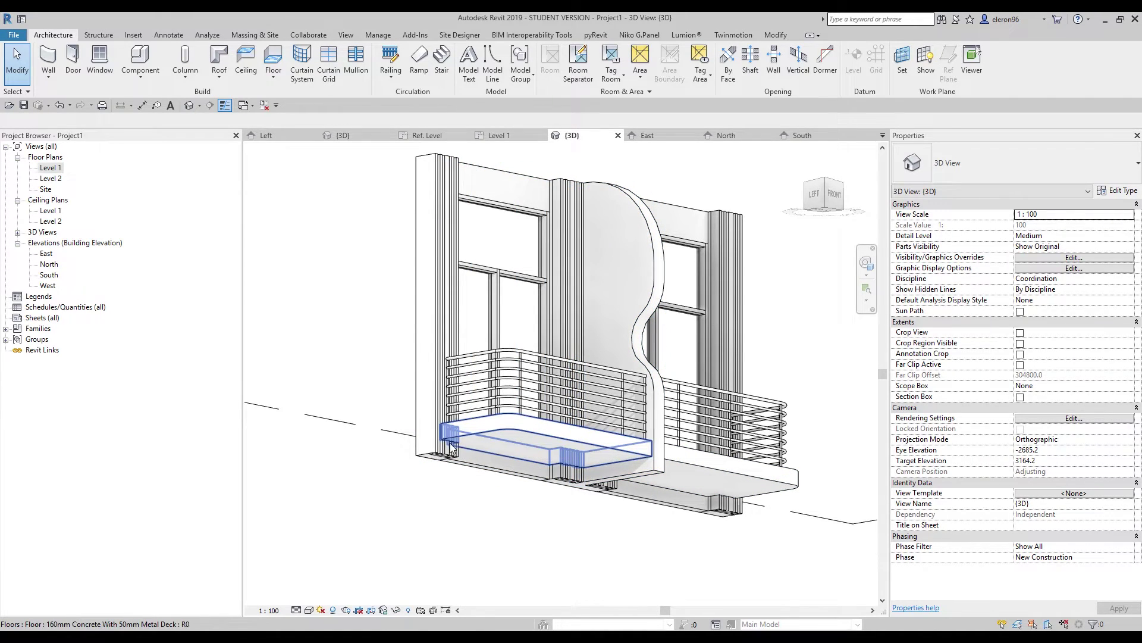
{"action": "middle_click_drag", "start_coordinate": [598, 446], "coordinate": [743, 315], "text": "shift"}
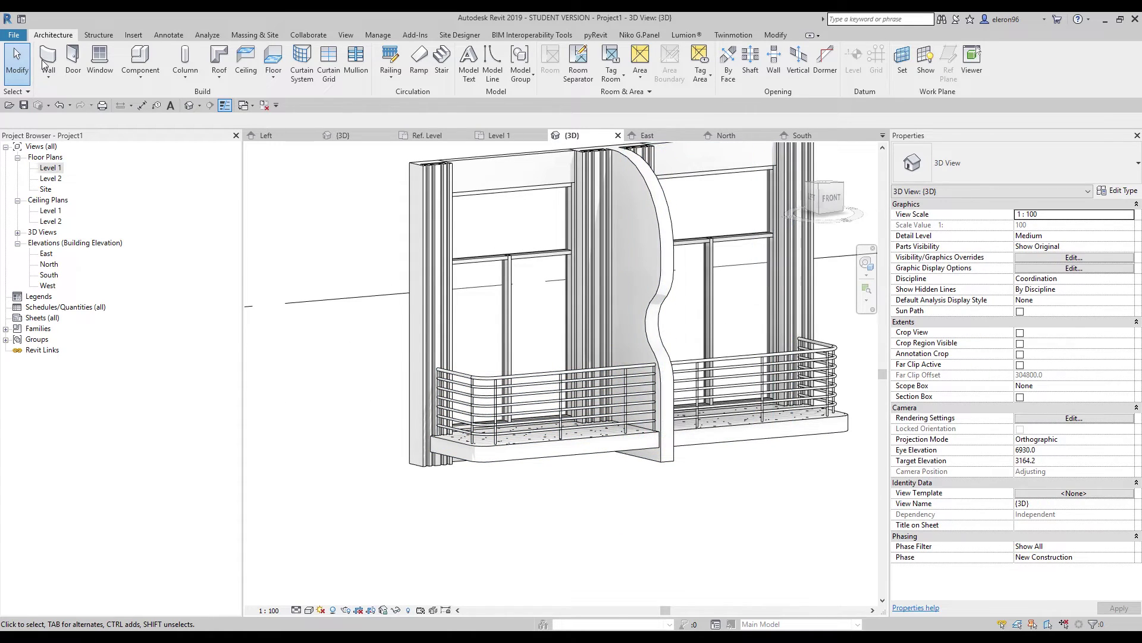
{"action": "left_click", "coordinate": [138, 76]}
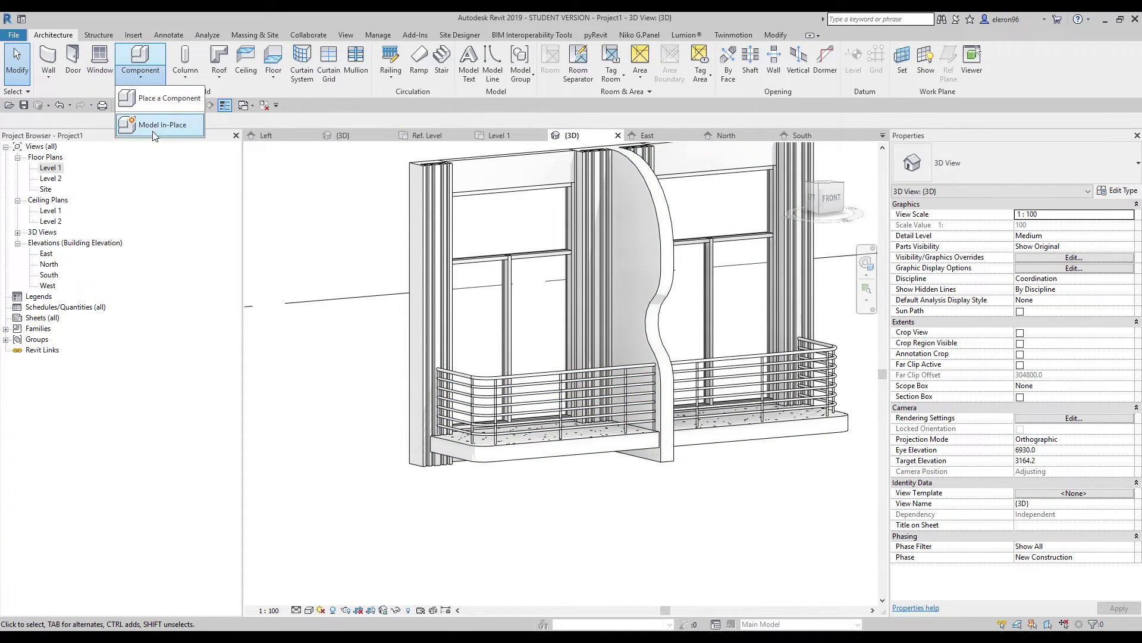
{"action": "left_click", "coordinate": [163, 126]}
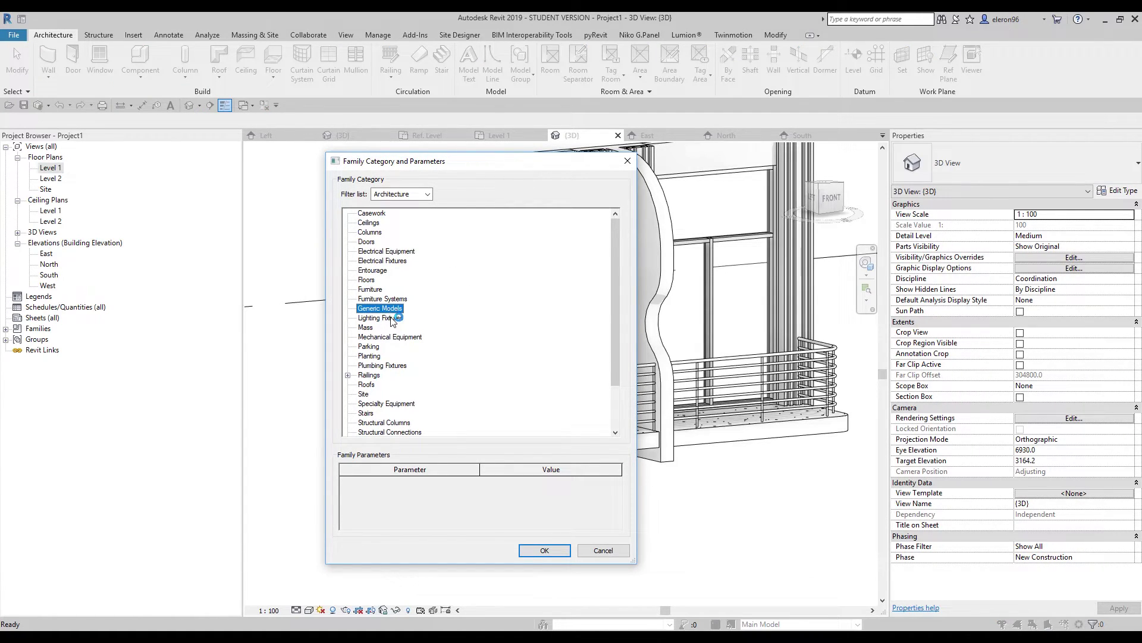
{"action": "scroll", "coordinate": [393, 320], "scroll_direction": "down", "scroll_amount": 2}
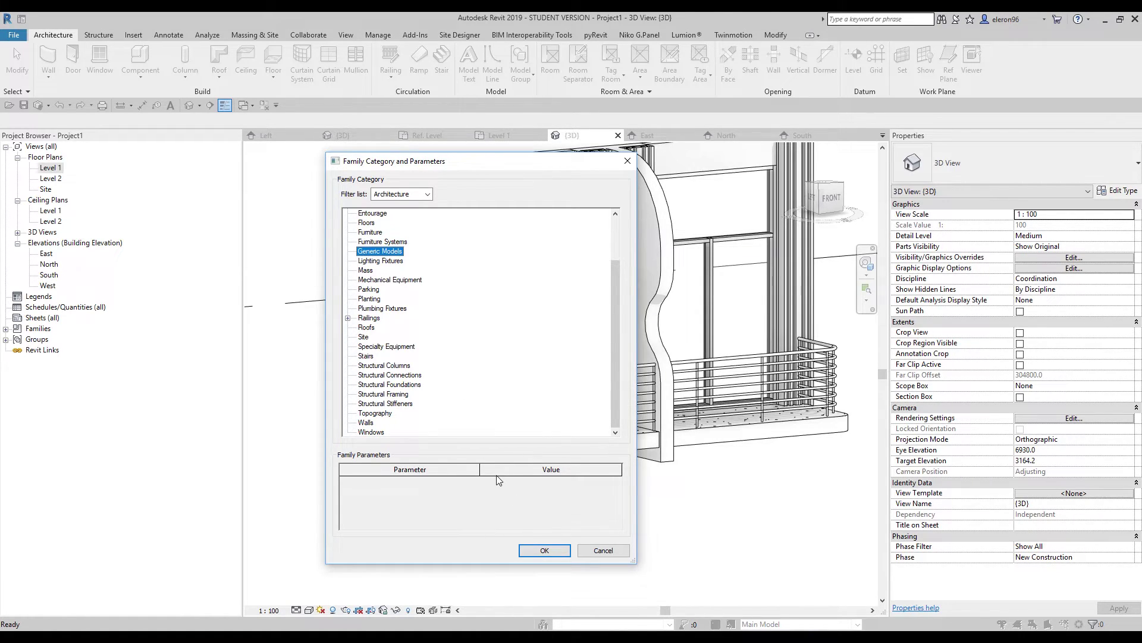
{"action": "left_click", "coordinate": [384, 252]}
{"action": "left_click", "coordinate": [546, 551]}
{"action": "left_click", "coordinate": [546, 305]}
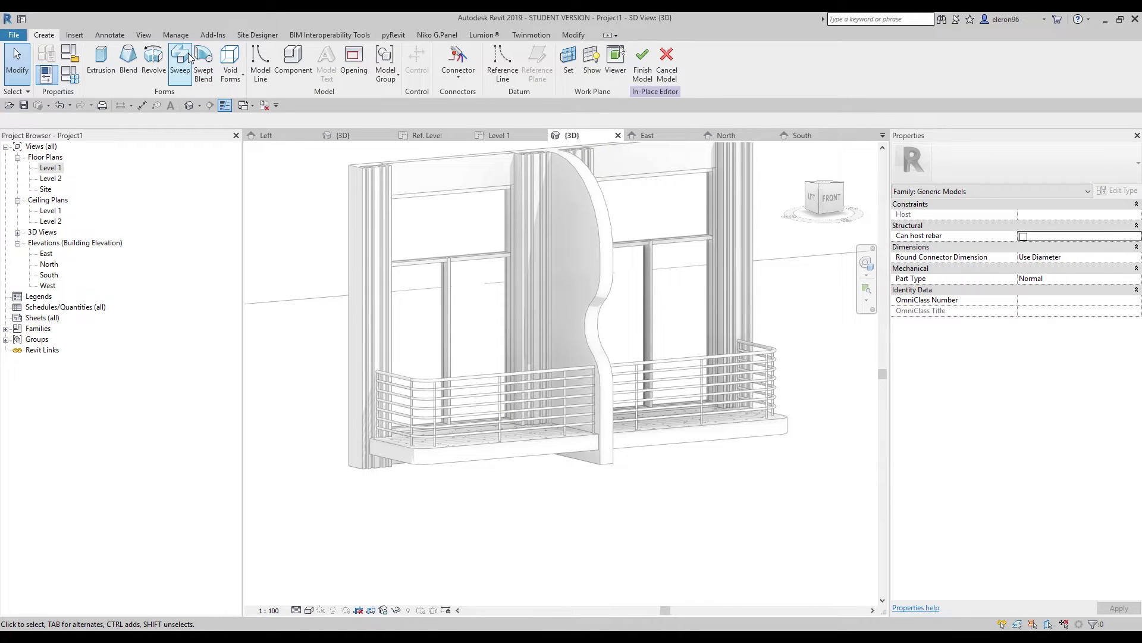
Step: Start a sweep and pick the upper outer edges of both balcony slabs, including the rounded corners, as its path
{"action": "left_click", "coordinate": [189, 56]}
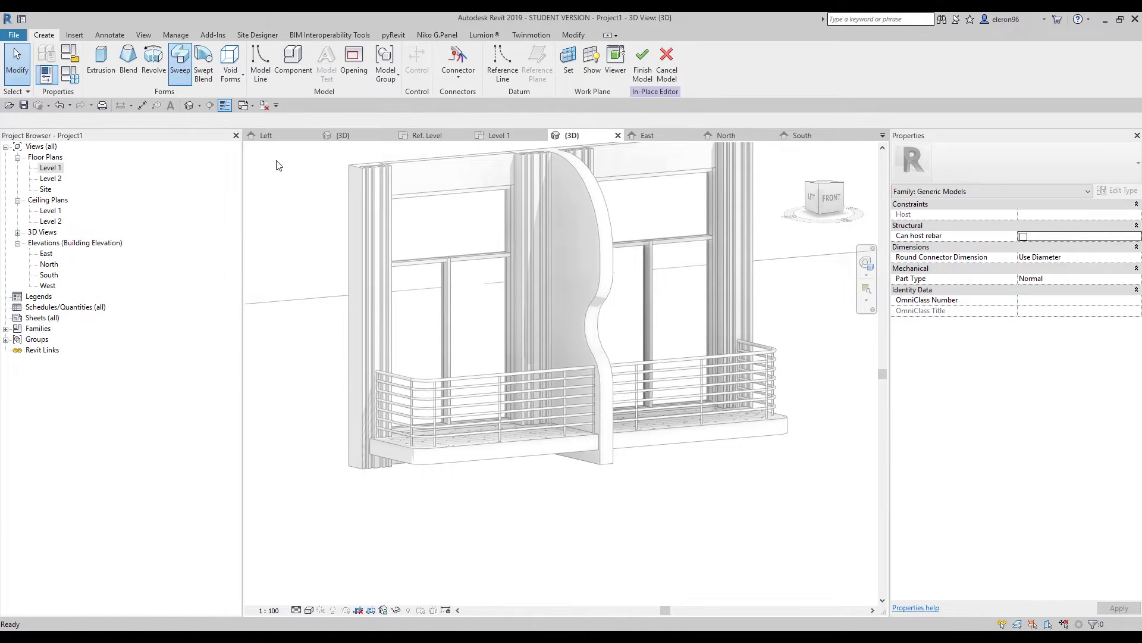
{"action": "middle_click_drag", "start_coordinate": [417, 237], "coordinate": [500, 262], "text": "shift"}
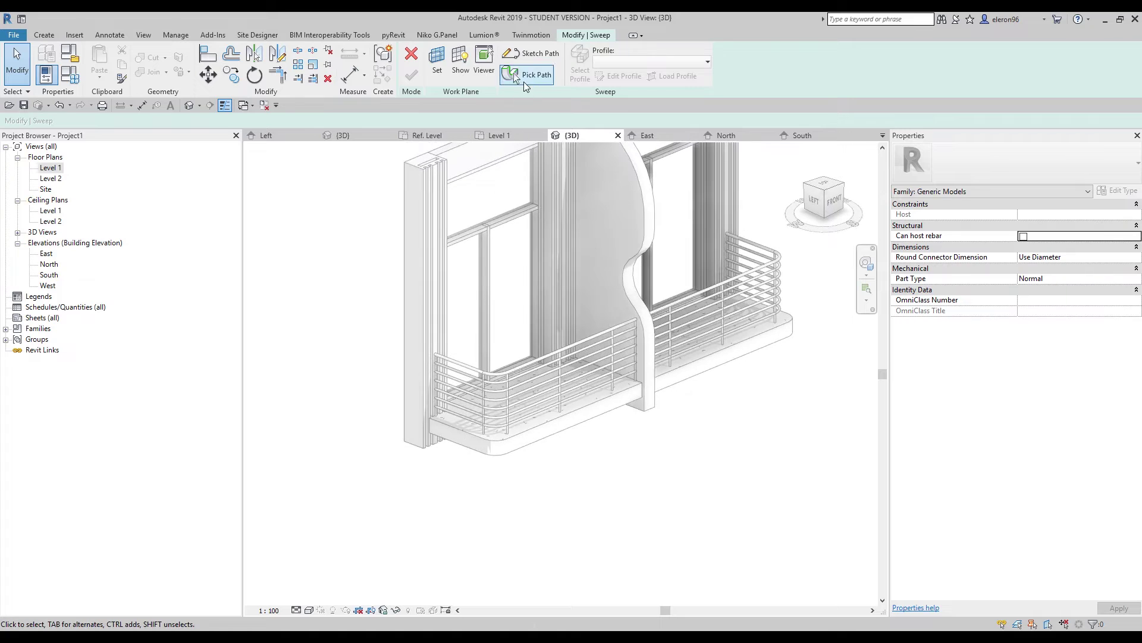
{"action": "left_click", "coordinate": [534, 78]}
{"action": "scroll", "coordinate": [447, 423], "scroll_direction": "up", "scroll_amount": 4}
{"action": "left_click", "coordinate": [445, 402]}
{"action": "middle_click_drag", "start_coordinate": [502, 406], "coordinate": [470, 393], "text": "shift"}
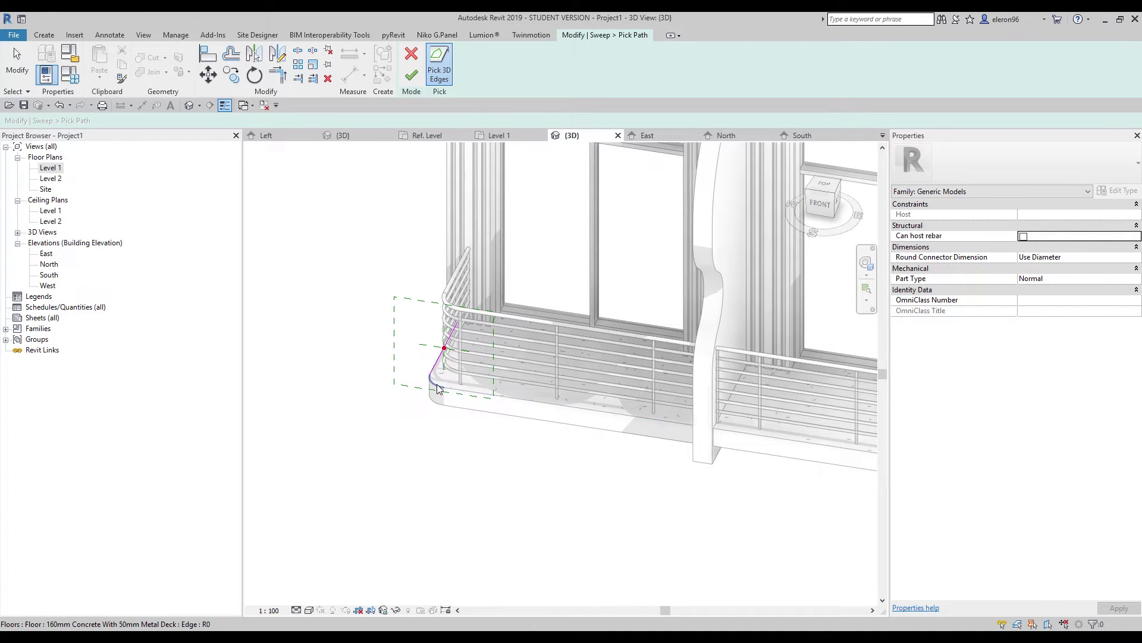
{"action": "left_click", "coordinate": [608, 416]}
{"action": "middle_click_drag", "start_coordinate": [609, 416], "coordinate": [571, 505], "text": "shift"}
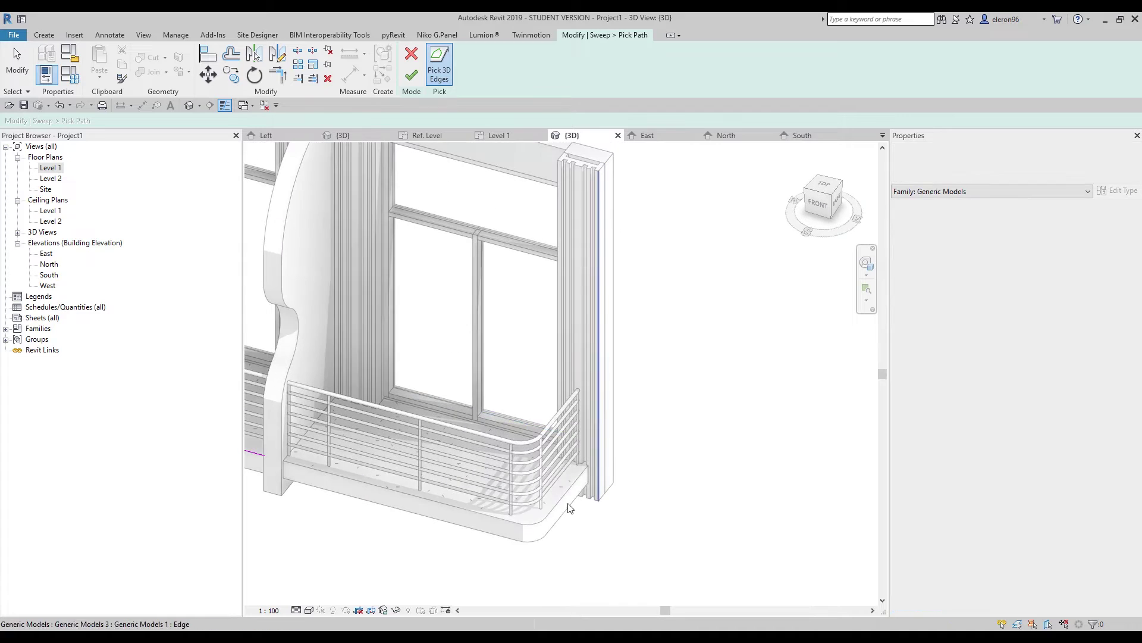
{"action": "middle_click_drag", "start_coordinate": [474, 505], "coordinate": [649, 482]}
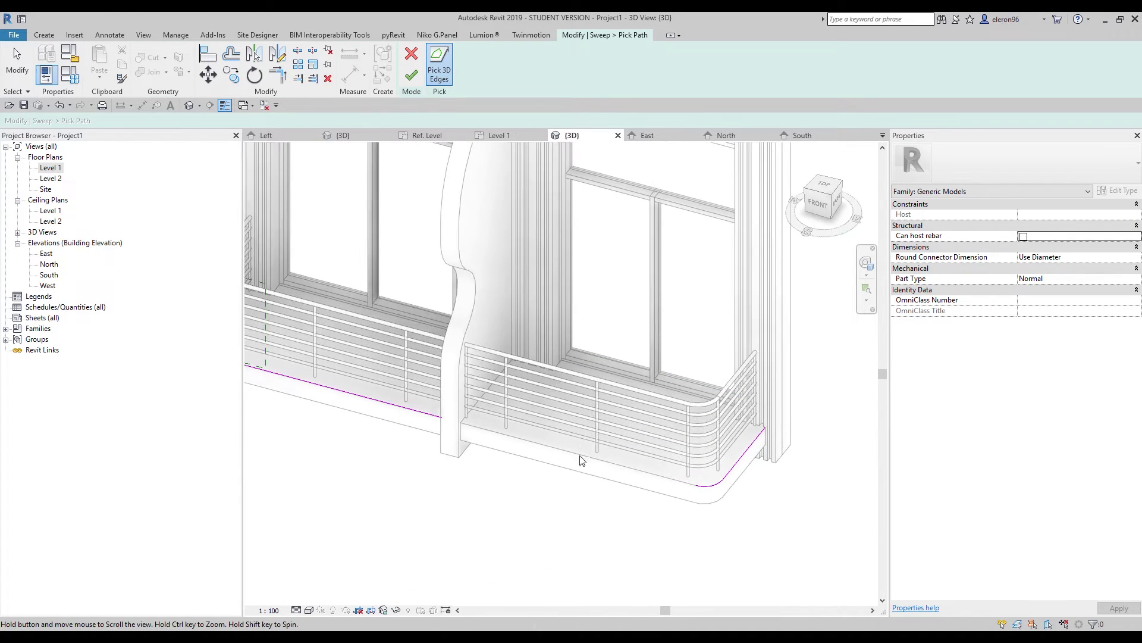
Step: Extend the front path line across the dividing wall to the far slab's corner arc, joining both sides, and finish the sweep path
{"action": "key", "text": "t"}
{"action": "key", "text": "r"}
{"action": "left_click", "coordinate": [714, 484]}
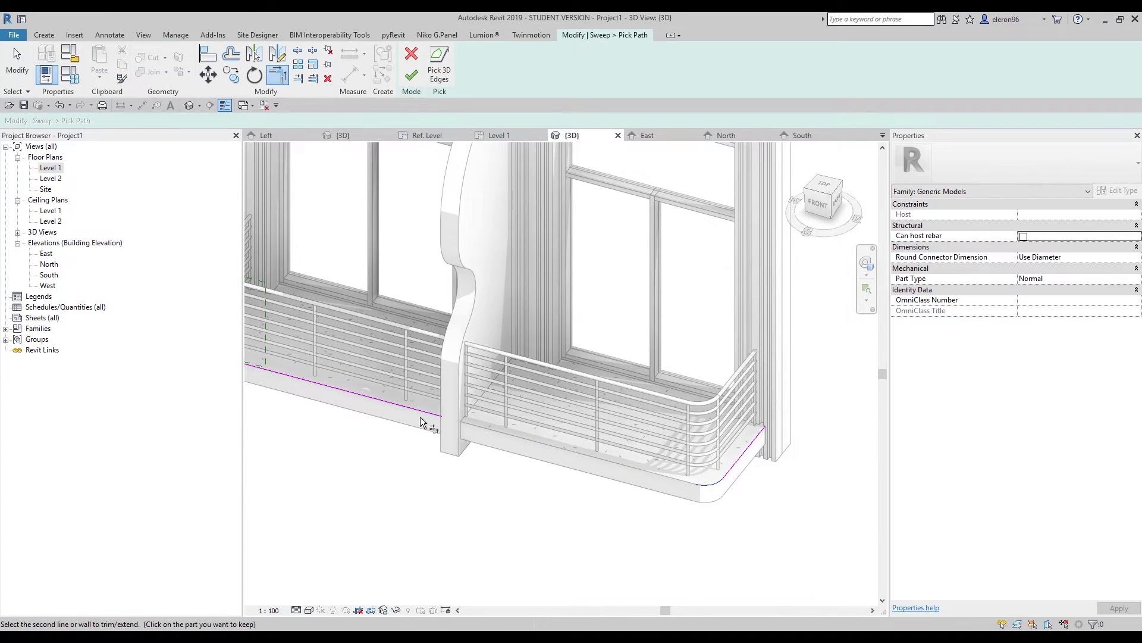
{"action": "left_click", "coordinate": [420, 414]}
{"action": "middle_click_drag", "start_coordinate": [405, 479], "coordinate": [515, 393], "text": "shift"}
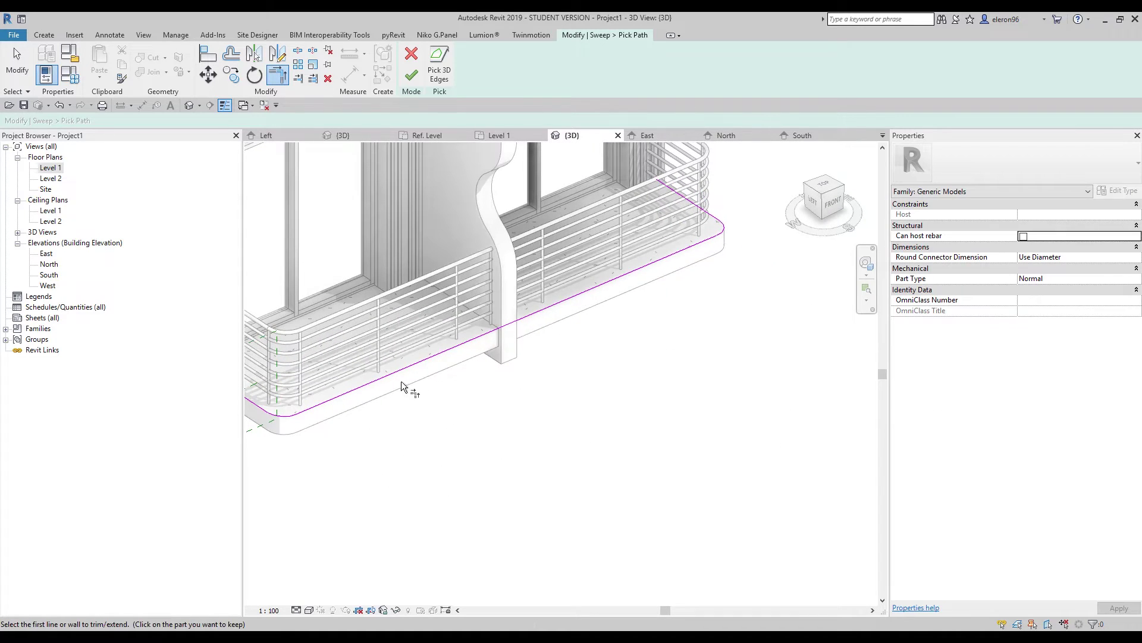
{"action": "middle_click_drag", "start_coordinate": [585, 340], "coordinate": [255, 362], "text": "shift"}
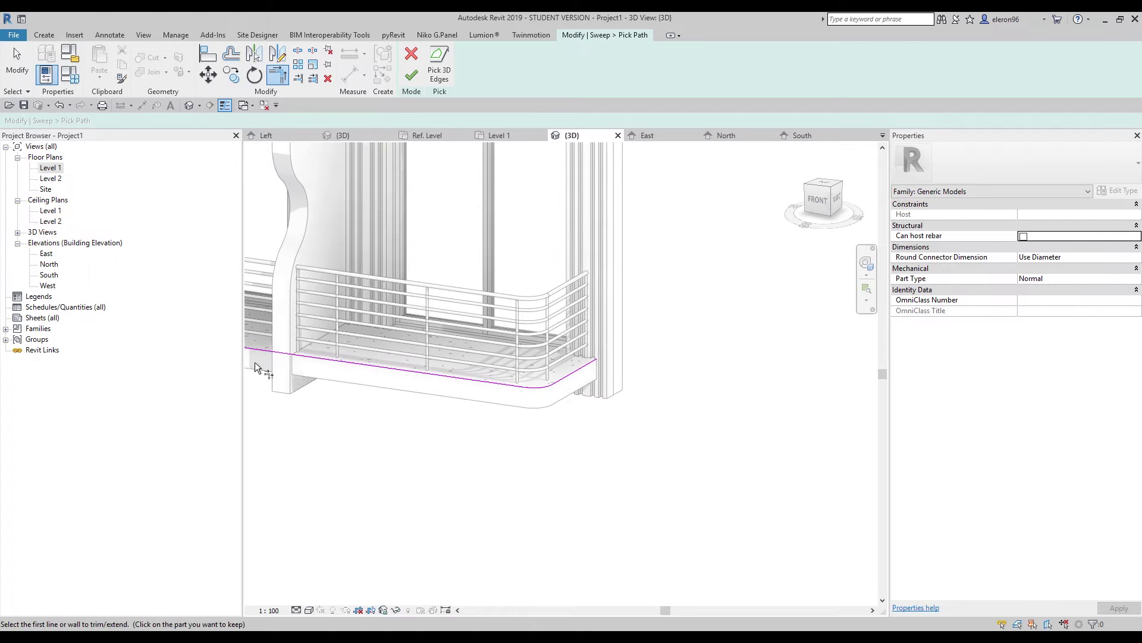
{"action": "scroll", "coordinate": [256, 361], "scroll_direction": "up", "scroll_amount": 4}
{"action": "scroll", "coordinate": [330, 341], "scroll_direction": "down", "scroll_amount": 2}
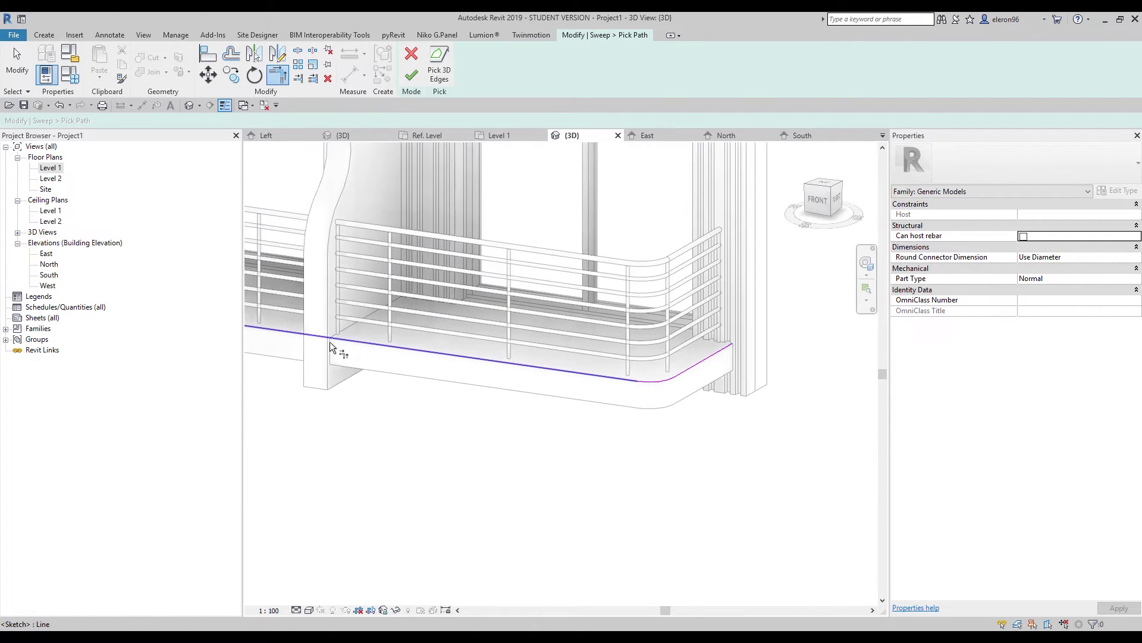
{"action": "scroll", "coordinate": [324, 343], "scroll_direction": "down", "scroll_amount": 2}
{"action": "middle_click_drag", "start_coordinate": [464, 397], "coordinate": [513, 373], "text": "shift"}
{"action": "middle_click_drag", "start_coordinate": [416, 378], "coordinate": [476, 334], "text": "shift"}
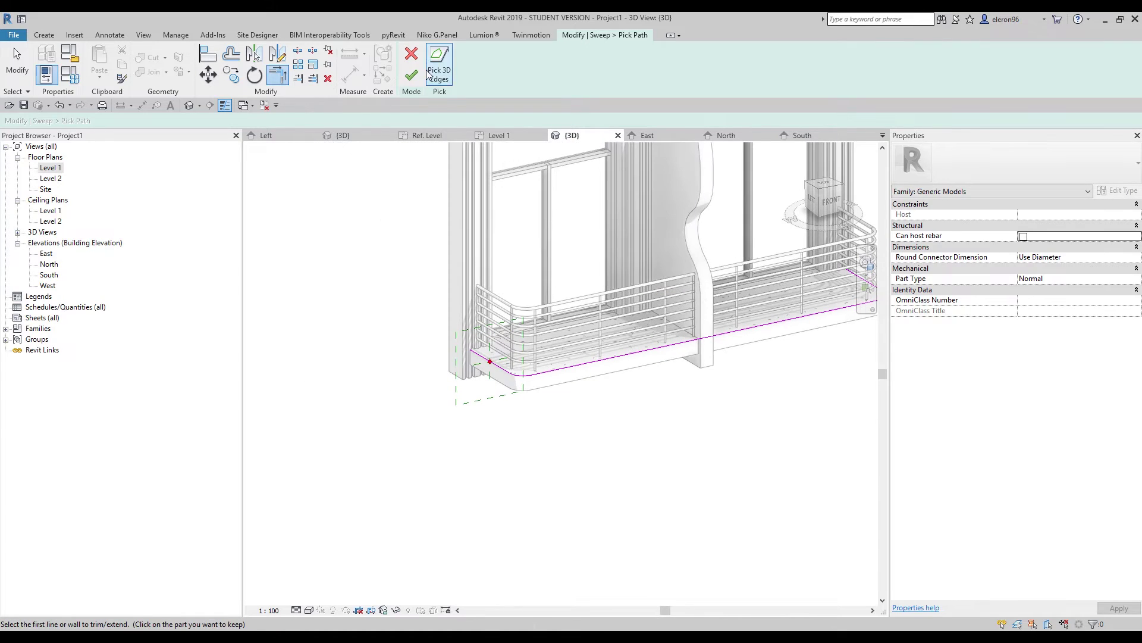
{"action": "left_click", "coordinate": [413, 75]}
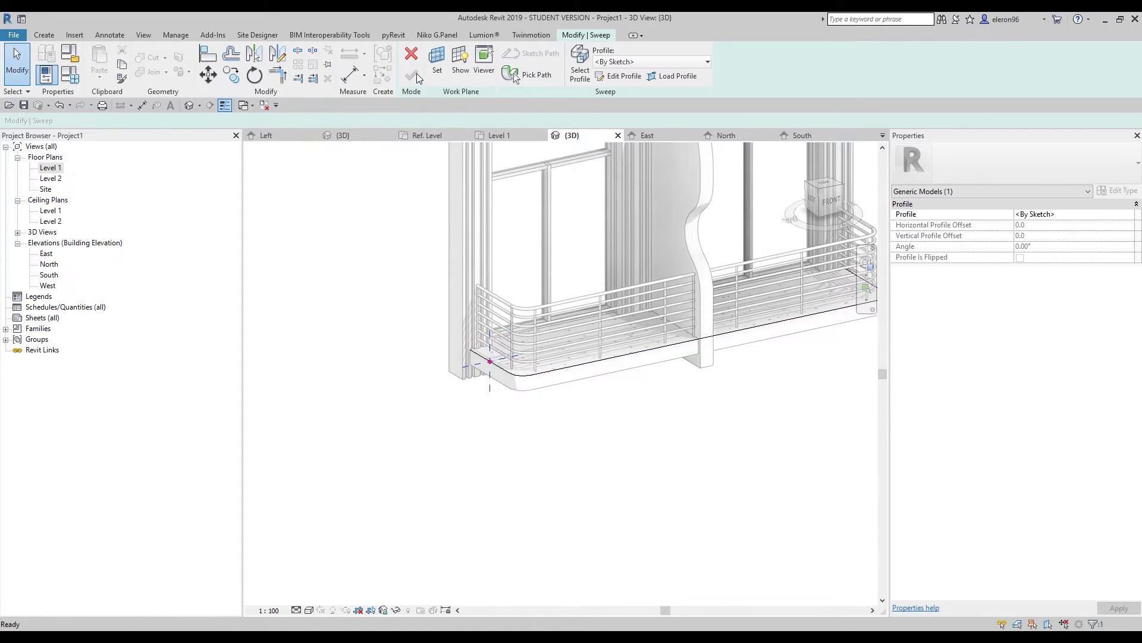
Step: Face the balcony from the front and open the sweep's profile for sketching
{"action": "left_click", "coordinate": [833, 203]}
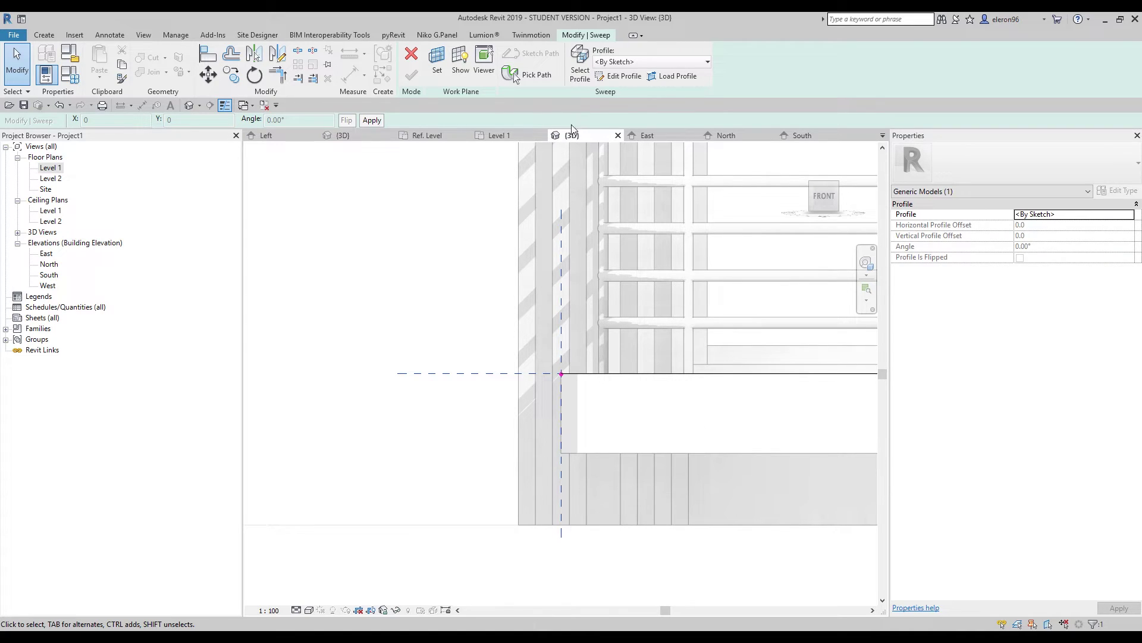
{"action": "left_click", "coordinate": [619, 75]}
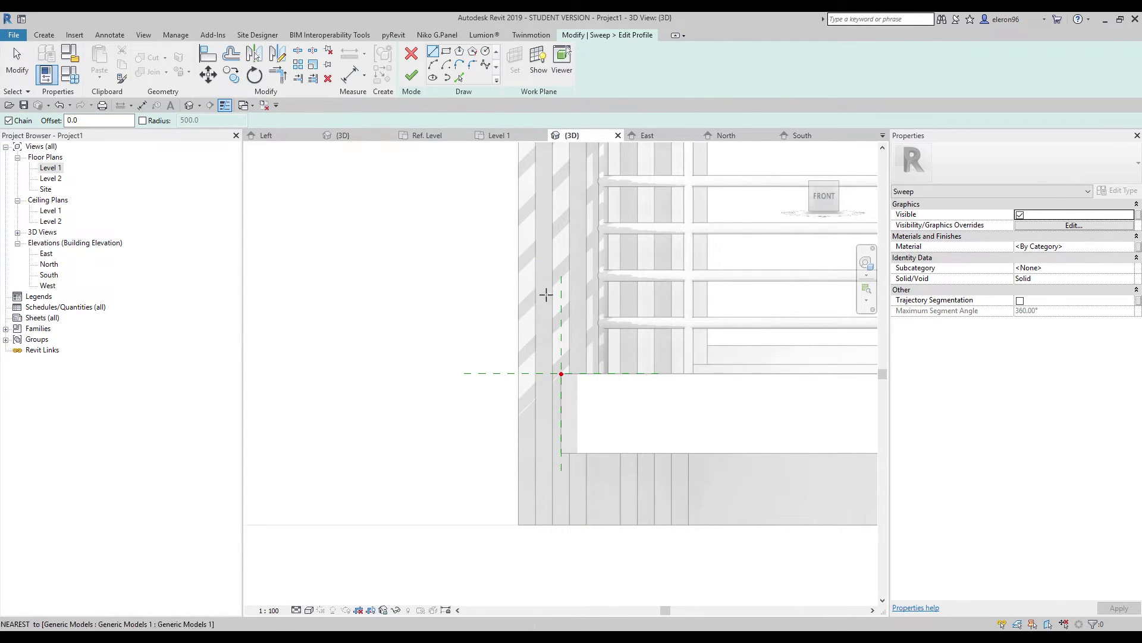
{"action": "left_click", "coordinate": [412, 55]}
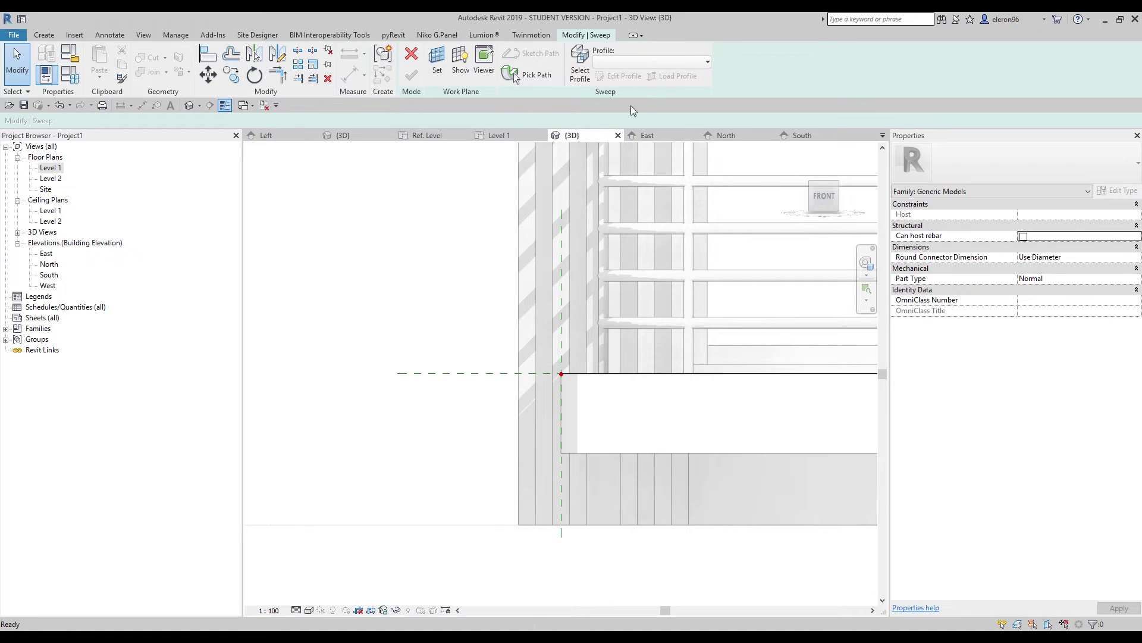
{"action": "left_click", "coordinate": [584, 82]}
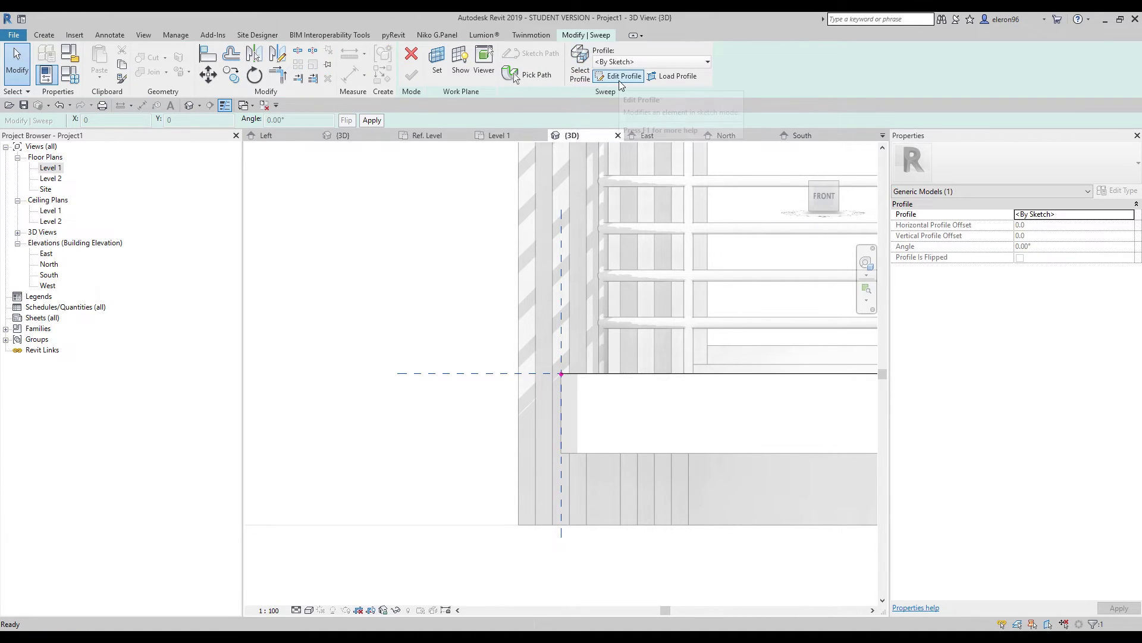
{"action": "left_click", "coordinate": [620, 80]}
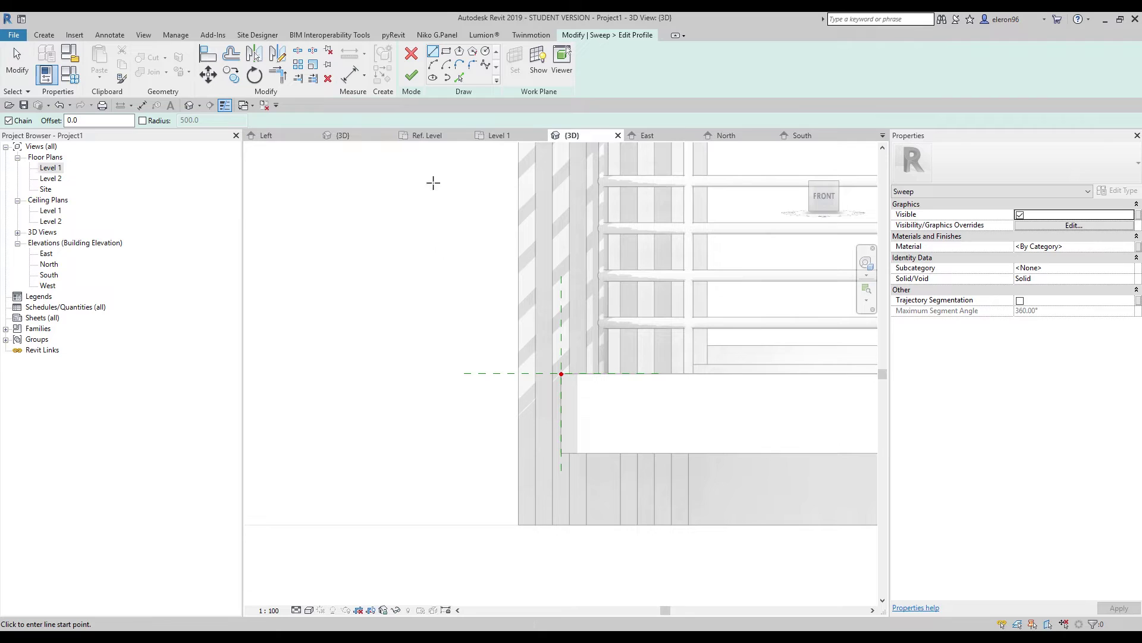
Step: Sketch the profile's vertical back edge down from the slab's upper corner, its horizontal bottom edge and its lower front edge
{"action": "scroll", "coordinate": [561, 374], "scroll_direction": "up", "scroll_amount": 5}
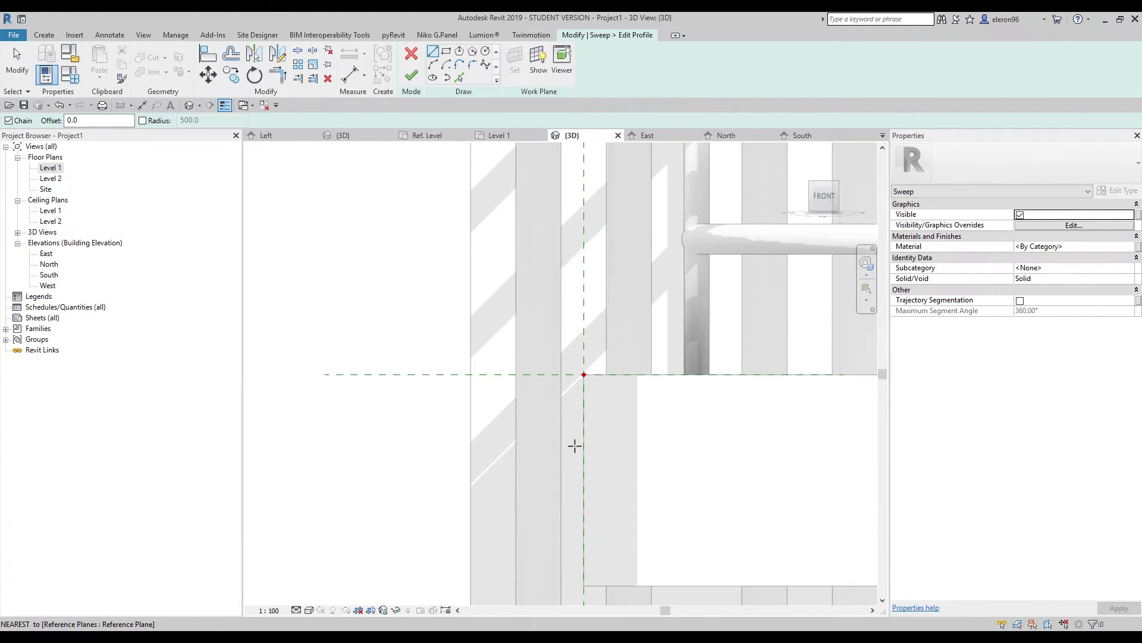
{"action": "middle_click_drag", "start_coordinate": [574, 426], "coordinate": [563, 343]}
{"action": "scroll", "coordinate": [553, 352], "scroll_direction": "down", "scroll_amount": 2}
{"action": "left_click", "coordinate": [540, 289]}
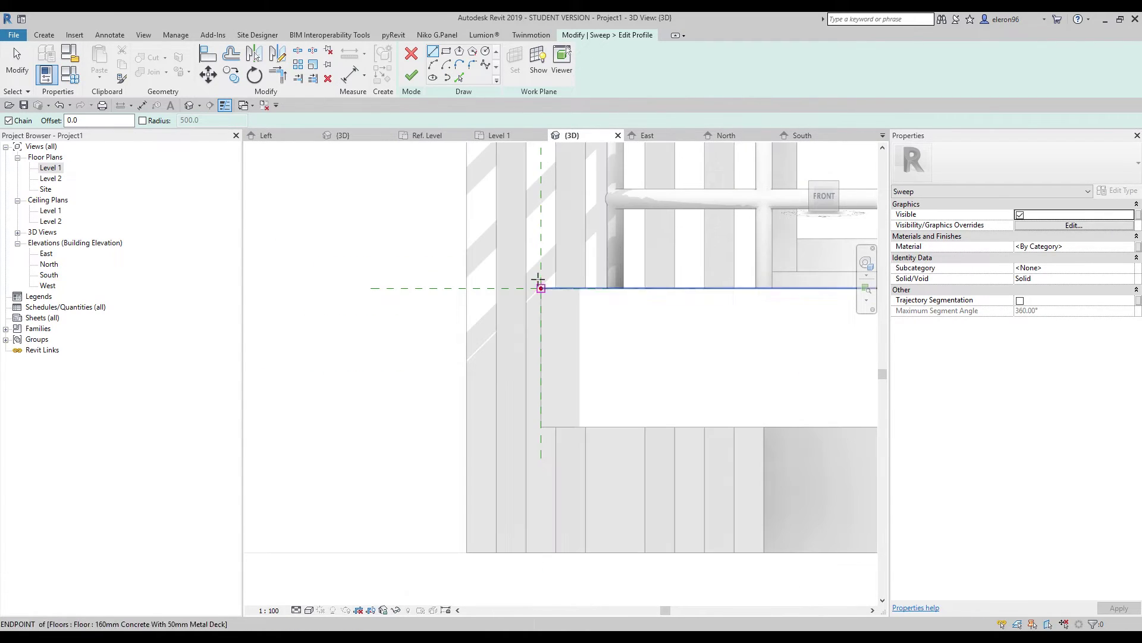
{"action": "left_click", "coordinate": [541, 552]}
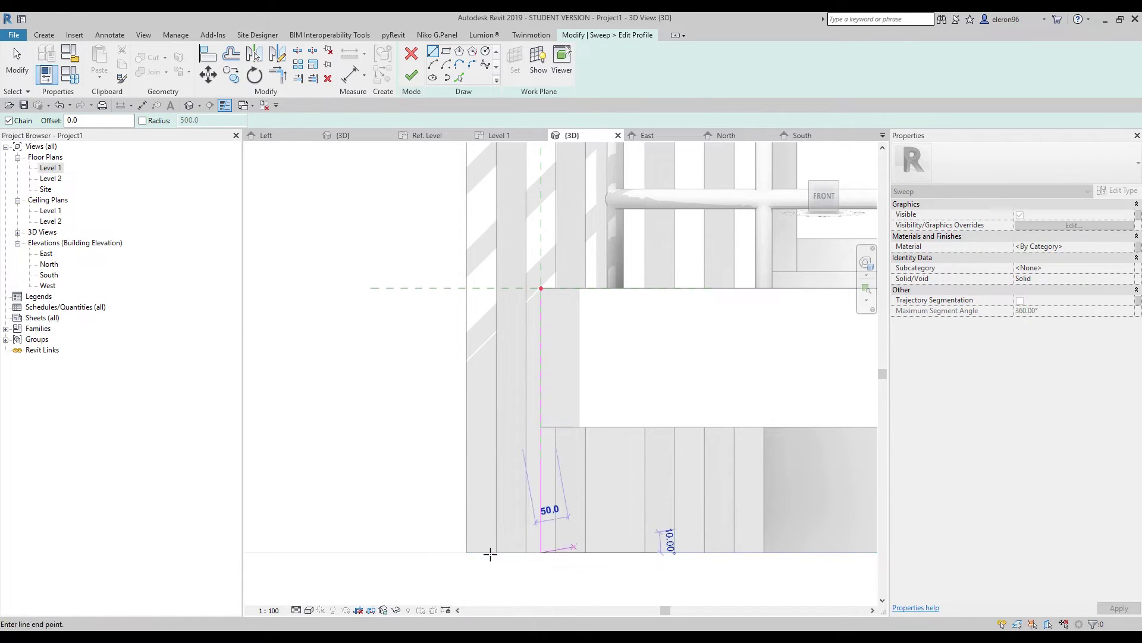
{"action": "left_click", "coordinate": [466, 553]}
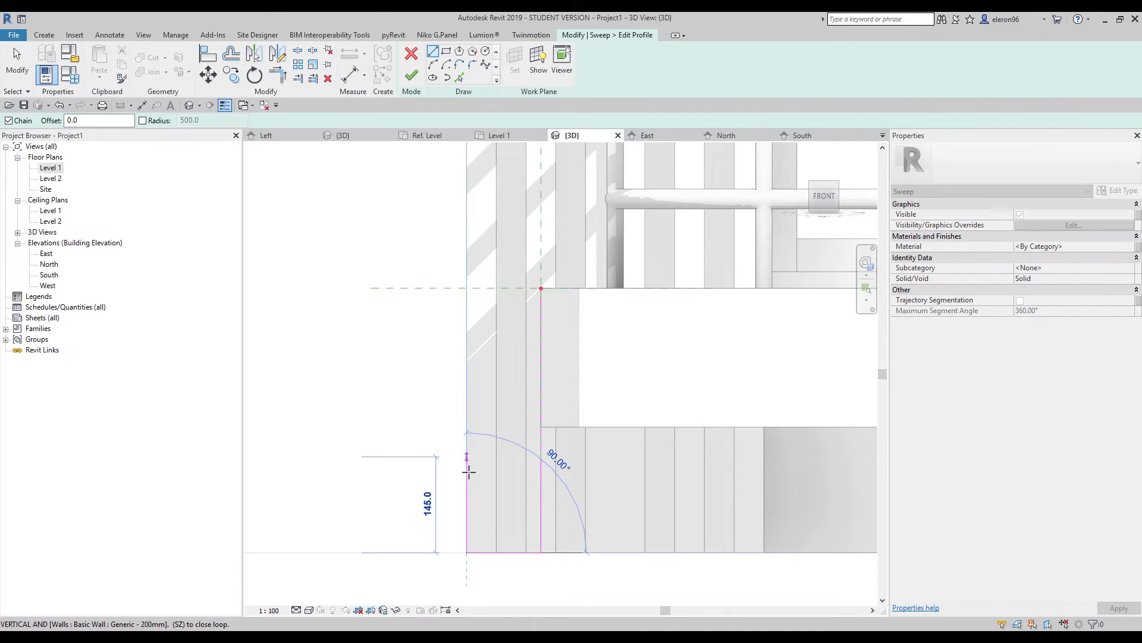
{"action": "left_click", "coordinate": [467, 468]}
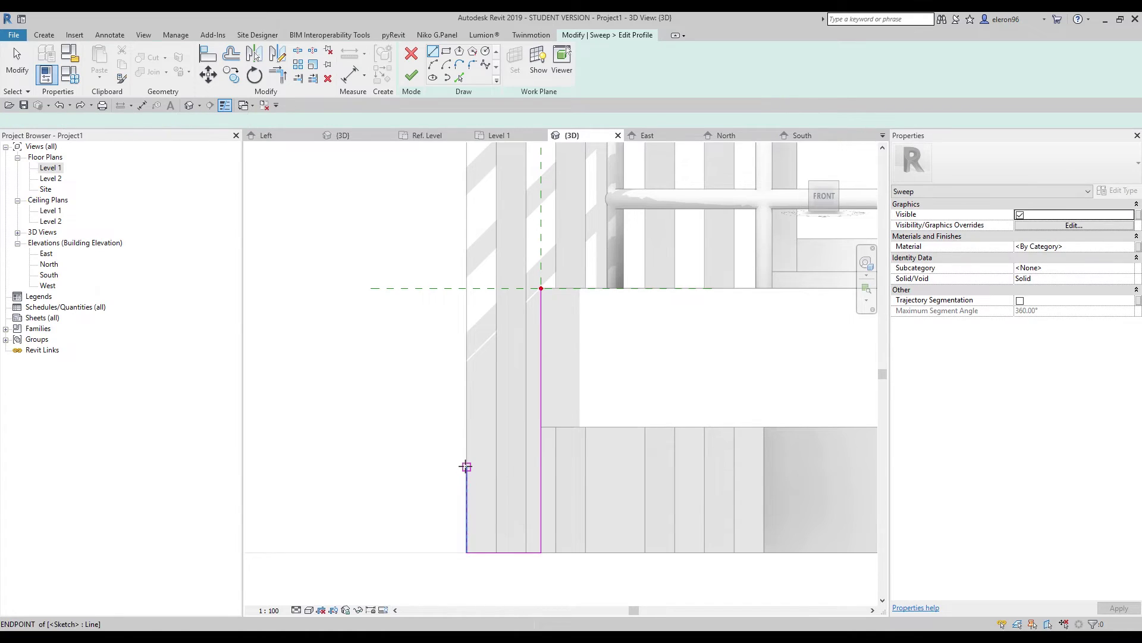
Step: Close the profile with a rectangular recess in the front, a short upper front edge and a sloped top back to the slab corner
{"action": "left_click", "coordinate": [496, 467]}
{"action": "left_click", "coordinate": [496, 368]}
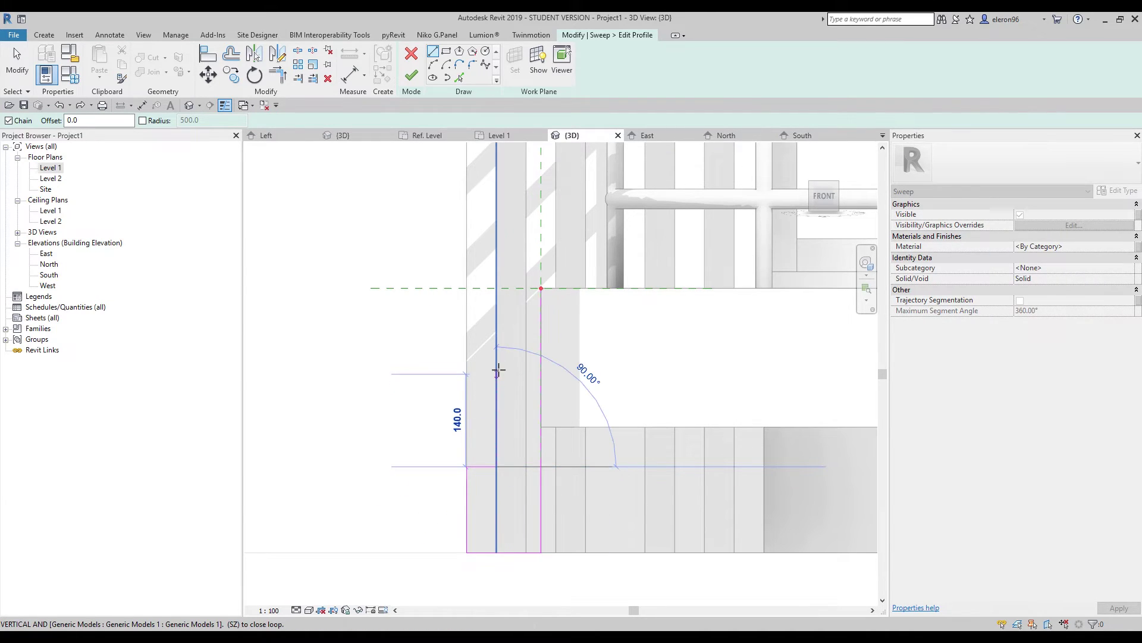
{"action": "left_click", "coordinate": [467, 368]}
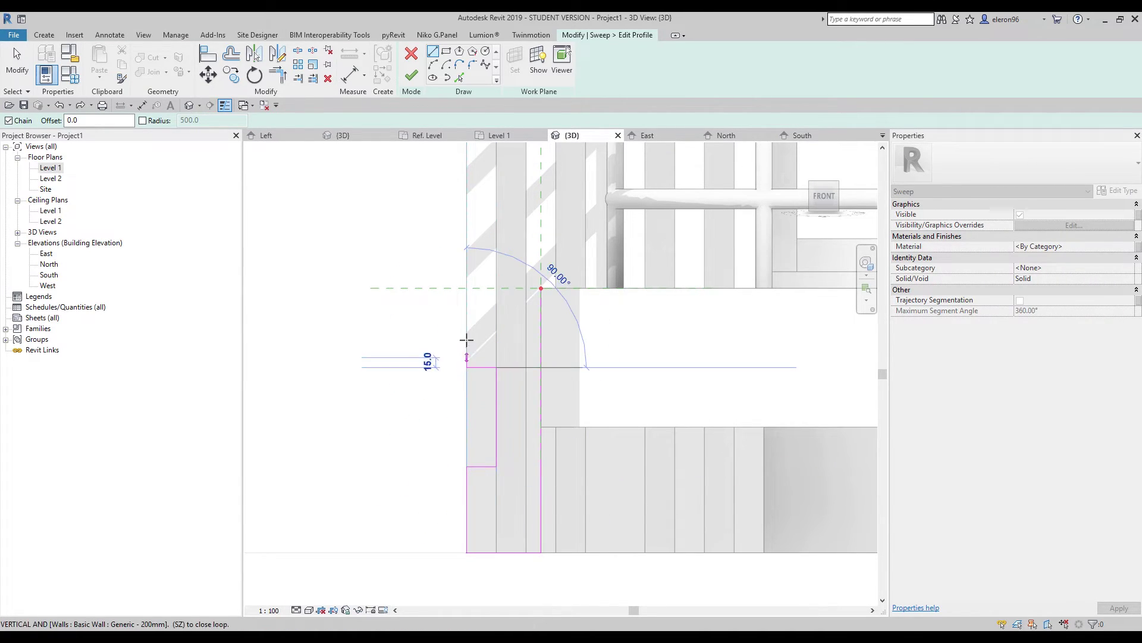
{"action": "left_click", "coordinate": [467, 322]}
{"action": "left_click", "coordinate": [541, 288]}
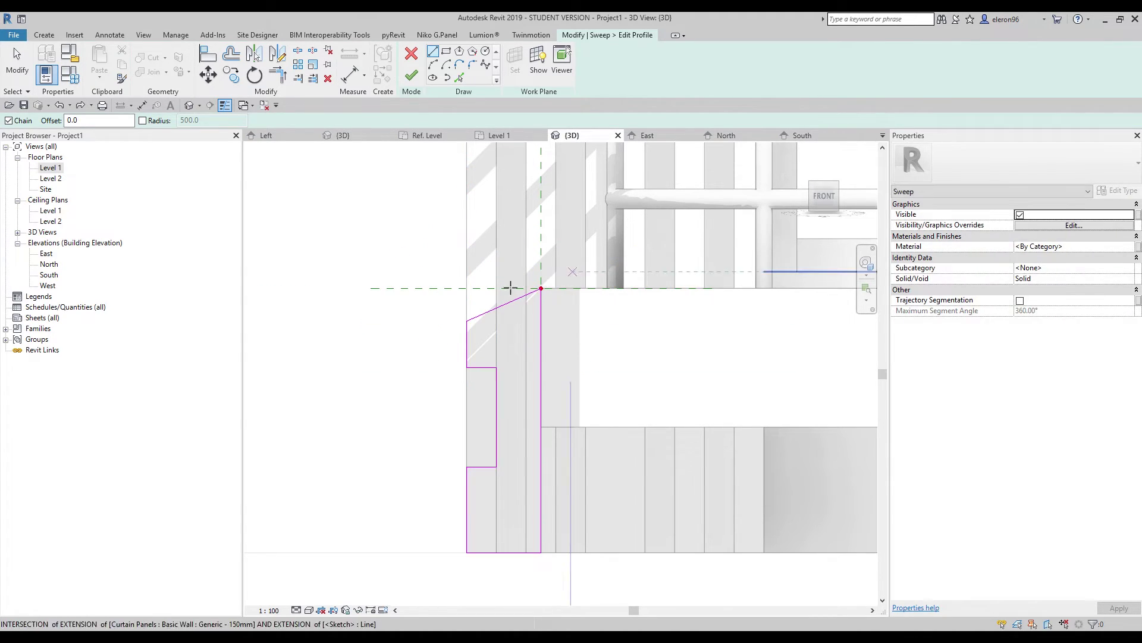
{"action": "key", "text": "Escape"}
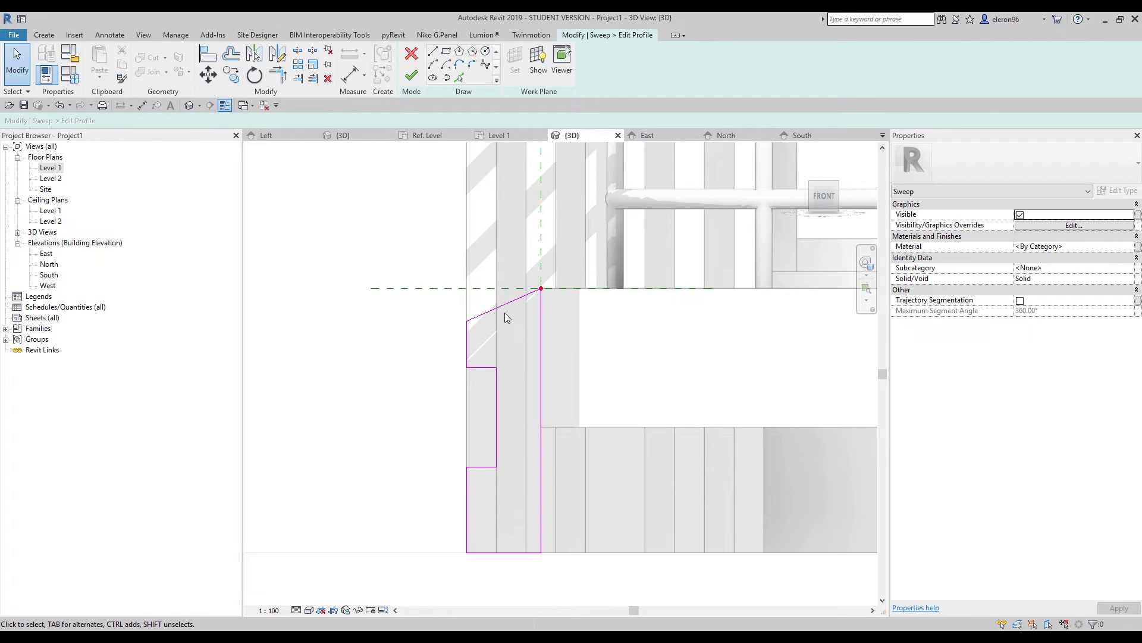
Step: Finish the profile and the sweep, and complete the in-place model
{"action": "scroll", "coordinate": [471, 329], "scroll_direction": "down", "scroll_amount": 5}
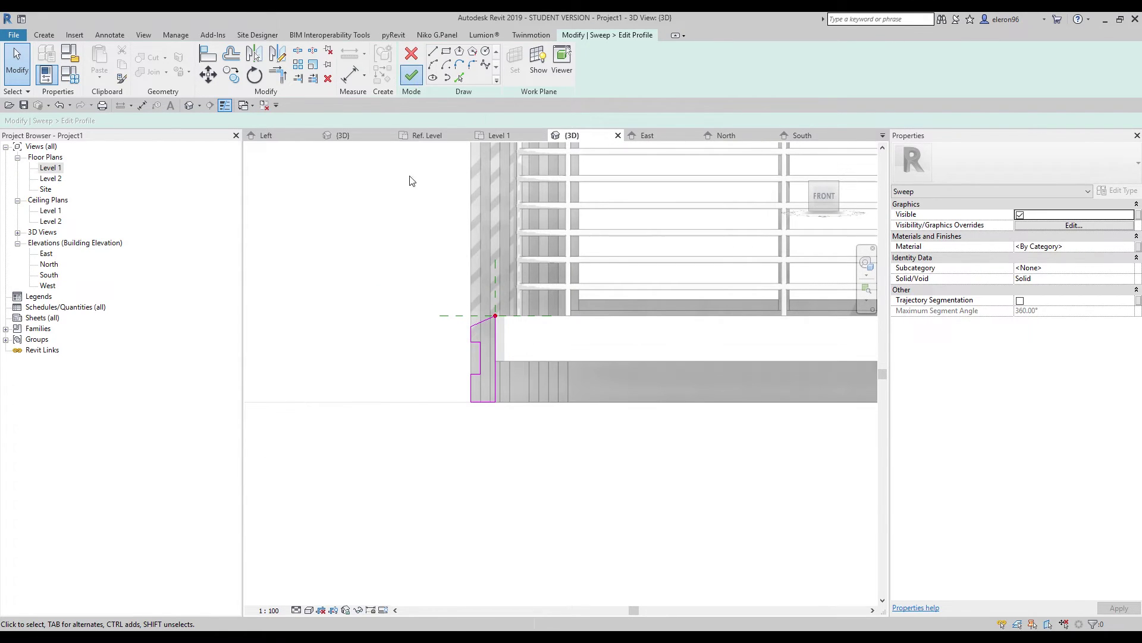
{"action": "left_click", "coordinate": [411, 74]}
{"action": "middle_click_drag", "start_coordinate": [513, 384], "coordinate": [631, 411], "text": "shift"}
{"action": "left_click", "coordinate": [660, 463]}
{"action": "middle_click_drag", "start_coordinate": [696, 459], "coordinate": [402, 477], "text": "shift"}
{"action": "scroll", "coordinate": [397, 493], "scroll_direction": "up", "scroll_amount": 2}
{"action": "scroll", "coordinate": [609, 495], "scroll_direction": "down", "scroll_amount": 4}
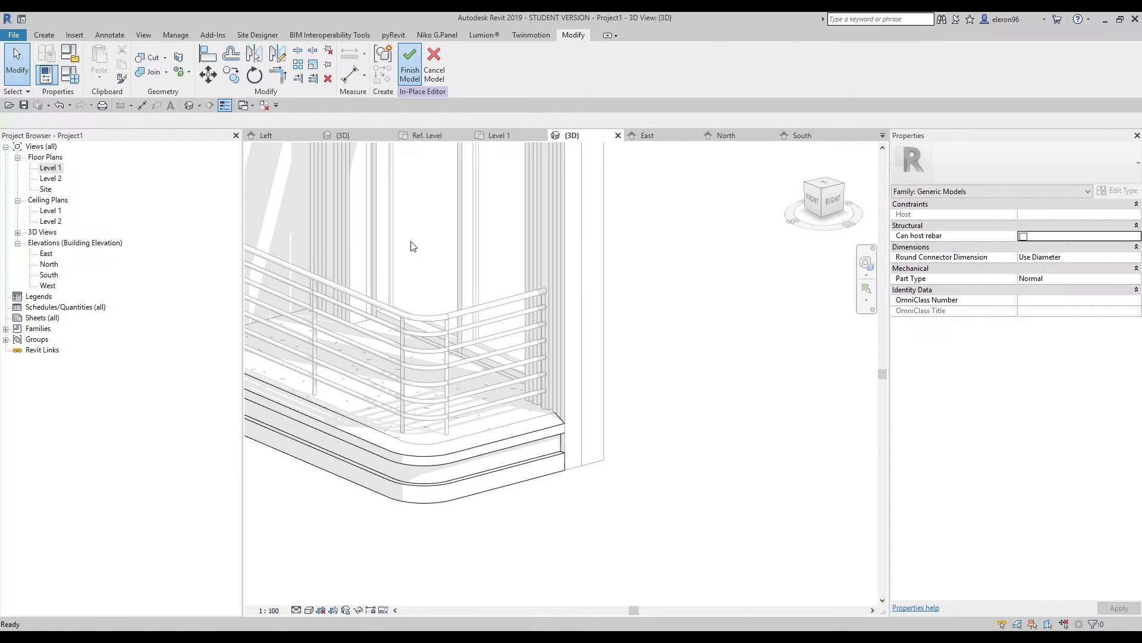
{"action": "left_click", "coordinate": [410, 64]}
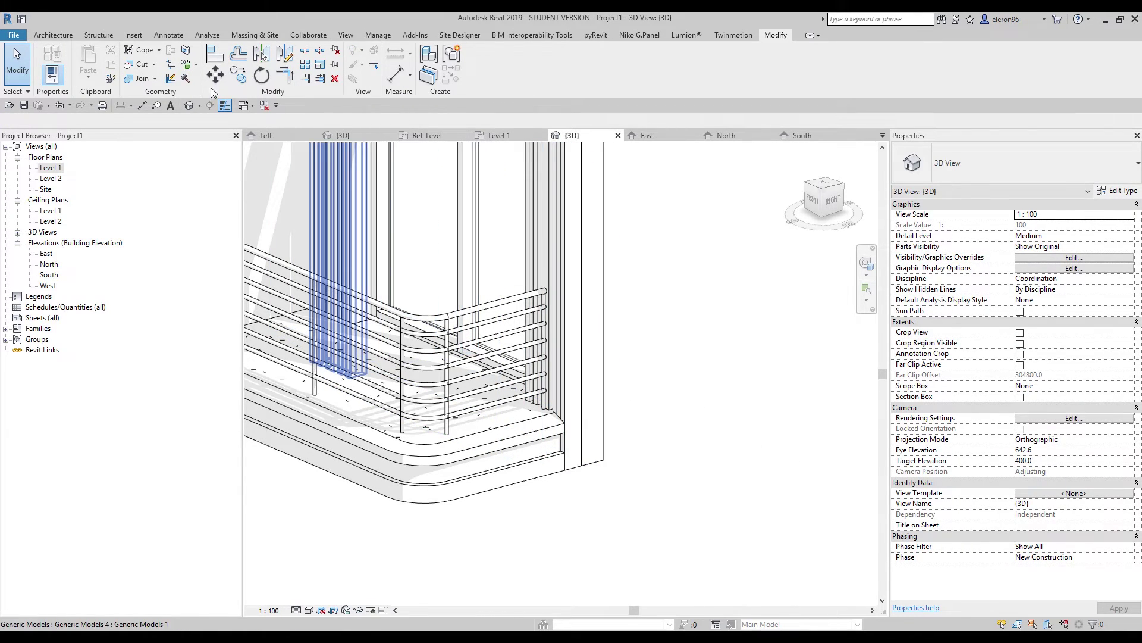
Step: Join the new edge sweep's geometry with the balcony slab and the adjoining back wall
{"action": "left_click", "coordinate": [139, 81]}
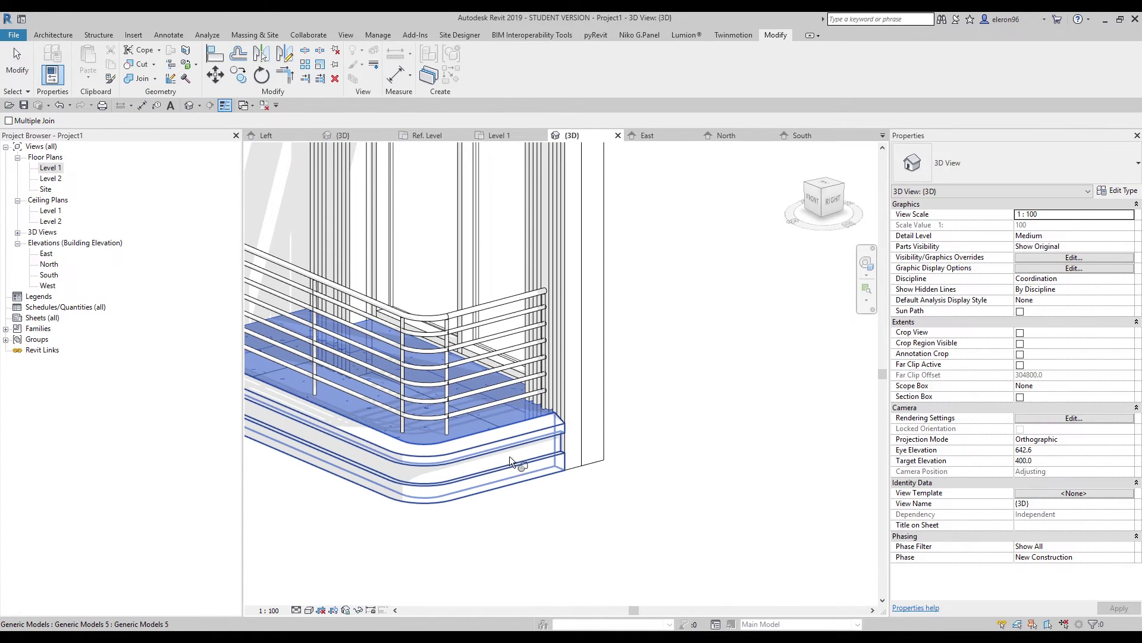
{"action": "scroll", "coordinate": [479, 378], "scroll_direction": "down", "scroll_amount": 3}
{"action": "scroll", "coordinate": [440, 268], "scroll_direction": "up", "scroll_amount": 3}
{"action": "left_click", "coordinate": [434, 272]}
{"action": "scroll", "coordinate": [435, 273], "scroll_direction": "down", "scroll_amount": 2}
{"action": "scroll", "coordinate": [587, 358], "scroll_direction": "up", "scroll_amount": 2}
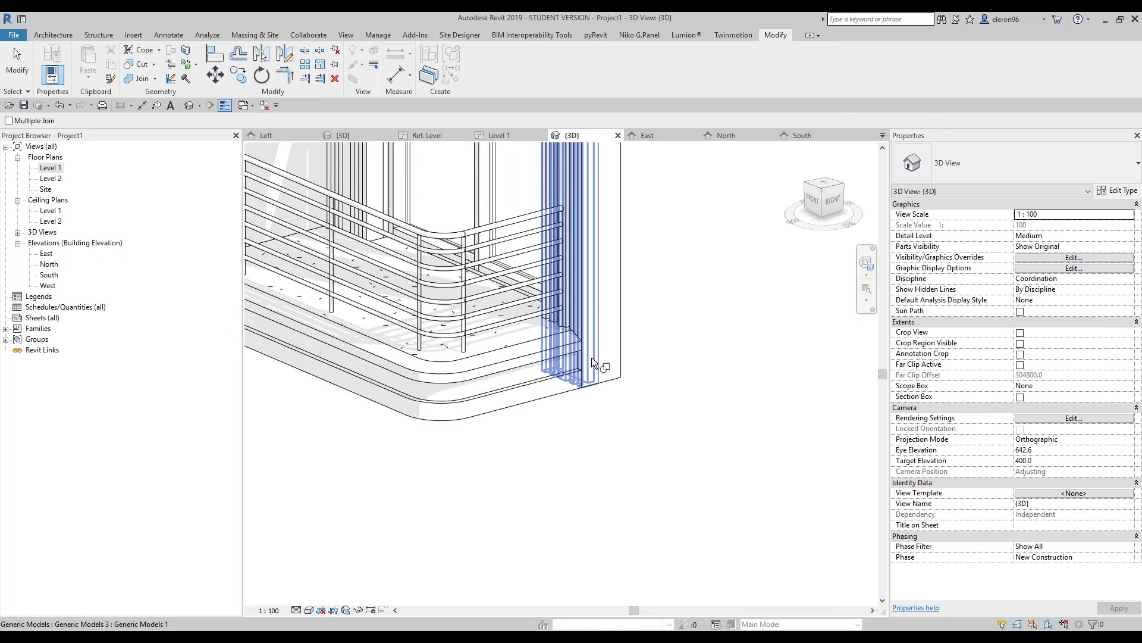
{"action": "left_click", "coordinate": [559, 359]}
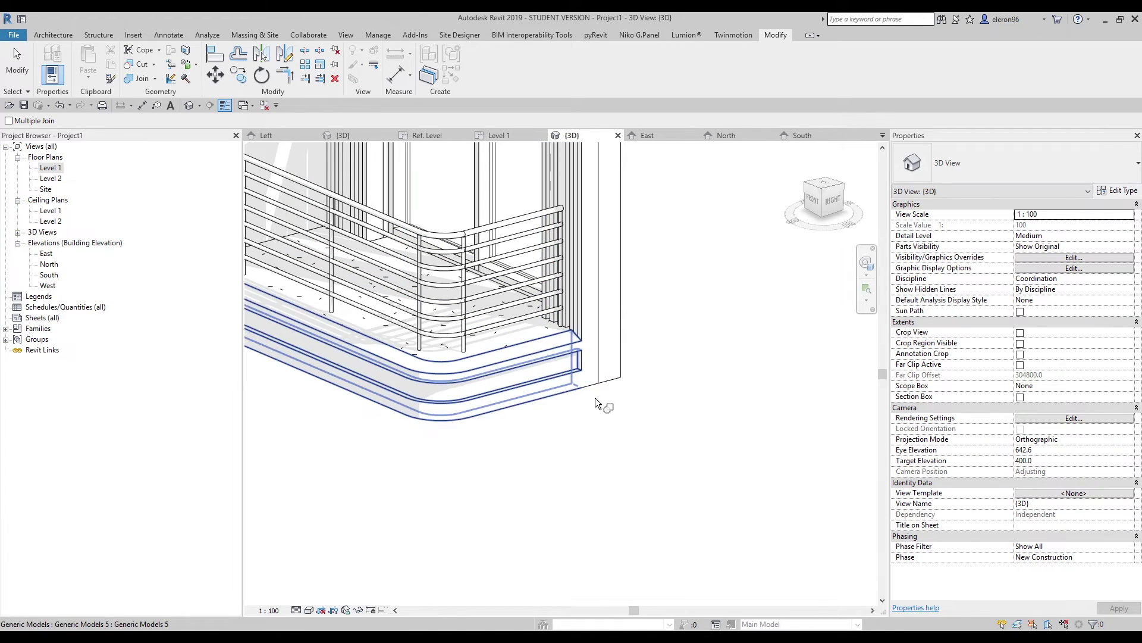
Step: Examine the joined sweep at its wall end and check the whole balcony pair from both sides
{"action": "scroll", "coordinate": [584, 390], "scroll_direction": "up", "scroll_amount": 3}
{"action": "scroll", "coordinate": [441, 401], "scroll_direction": "up", "scroll_amount": 2}
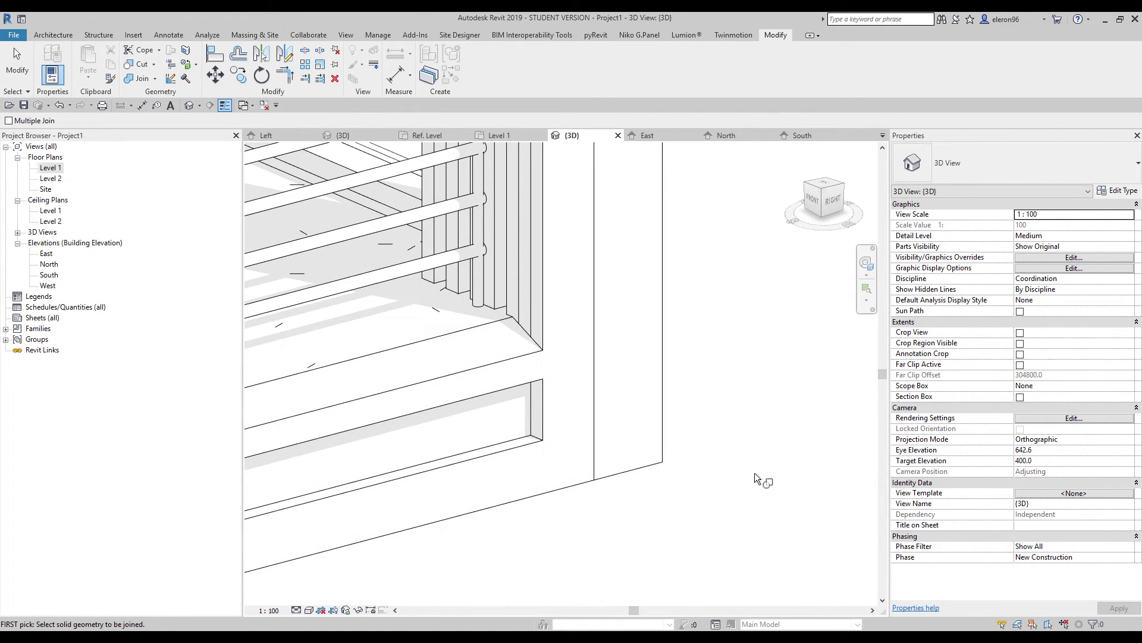
{"action": "scroll", "coordinate": [756, 477], "scroll_direction": "down", "scroll_amount": 6}
{"action": "middle_click_drag", "start_coordinate": [765, 464], "coordinate": [411, 402], "text": "shift"}
{"action": "scroll", "coordinate": [429, 381], "scroll_direction": "up", "scroll_amount": 5}
{"action": "scroll", "coordinate": [495, 398], "scroll_direction": "down", "scroll_amount": 3}
{"action": "middle_click_drag", "start_coordinate": [462, 492], "coordinate": [769, 475], "text": "shift"}
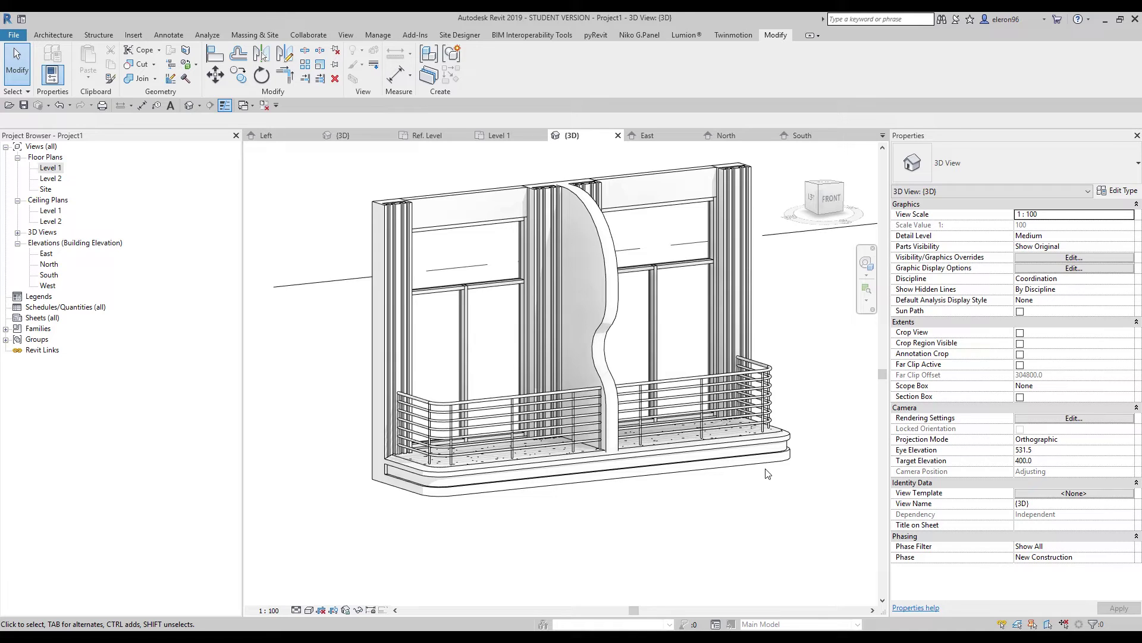
Step: Copy Level 2 upward four times at 4000 mm spacing in the East elevation
{"action": "double_click", "coordinate": [55, 254]}
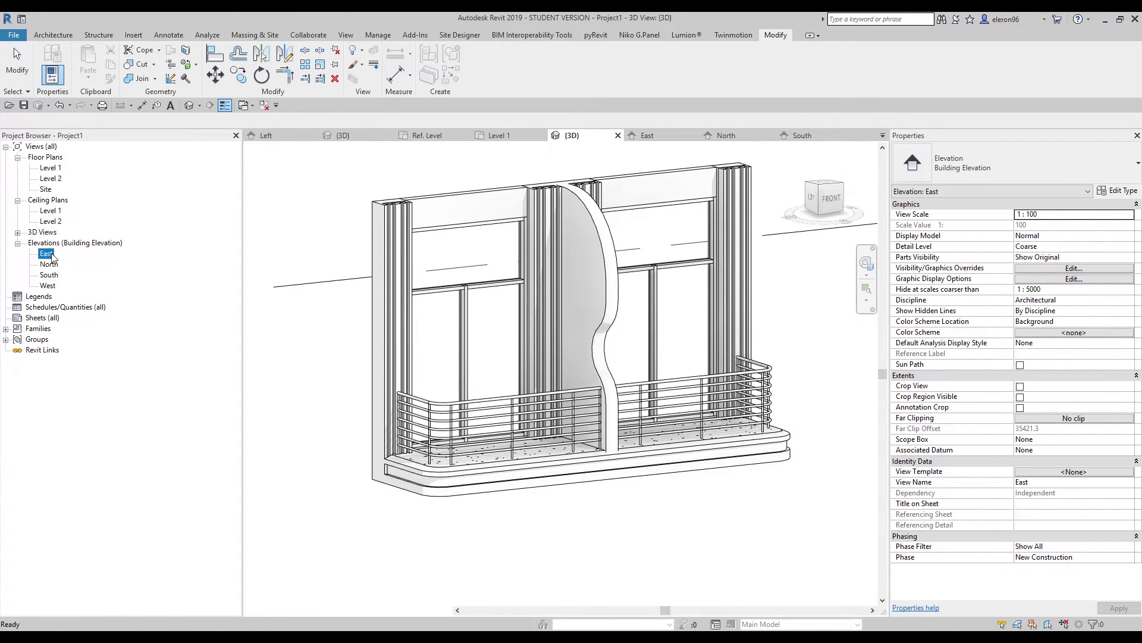
{"action": "left_click", "coordinate": [442, 356]}
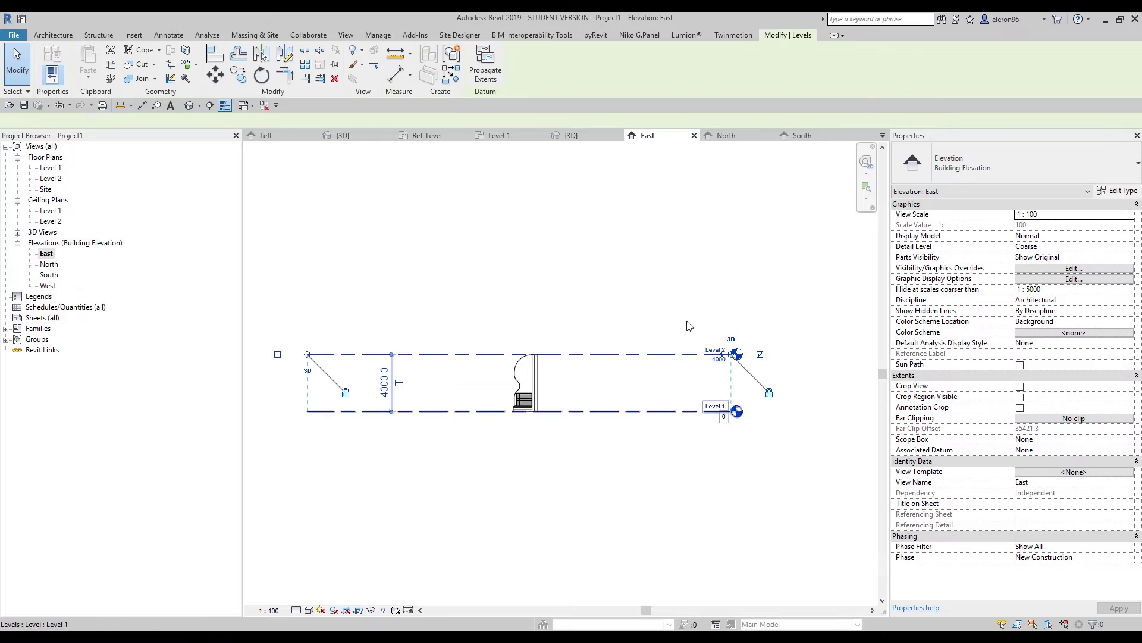
{"action": "left_click", "coordinate": [240, 78]}
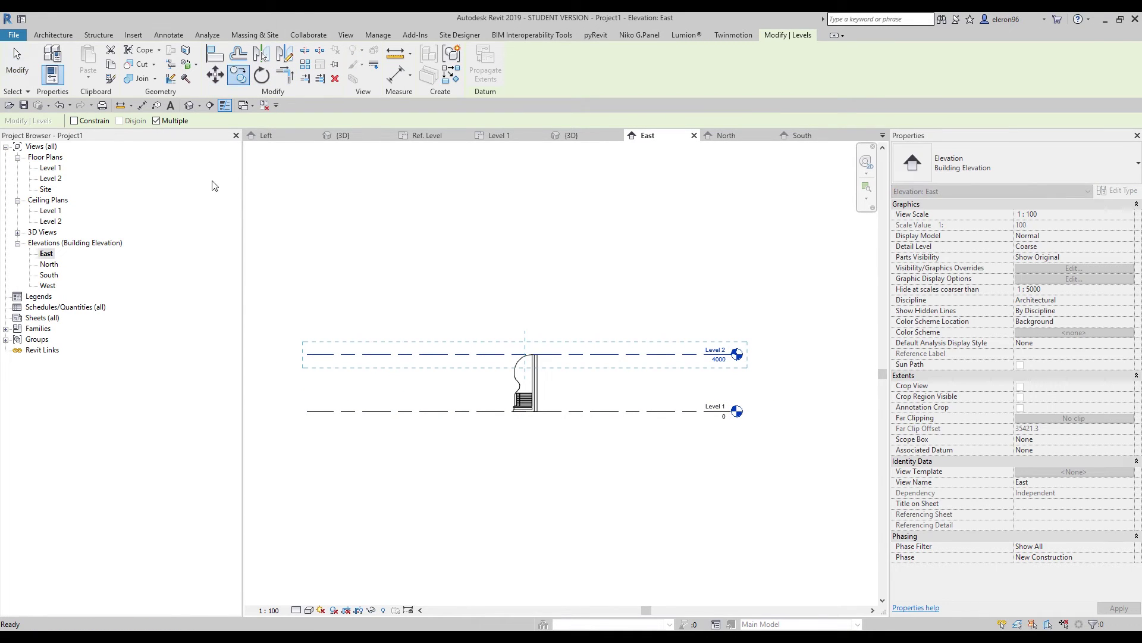
{"action": "left_click", "coordinate": [438, 355]}
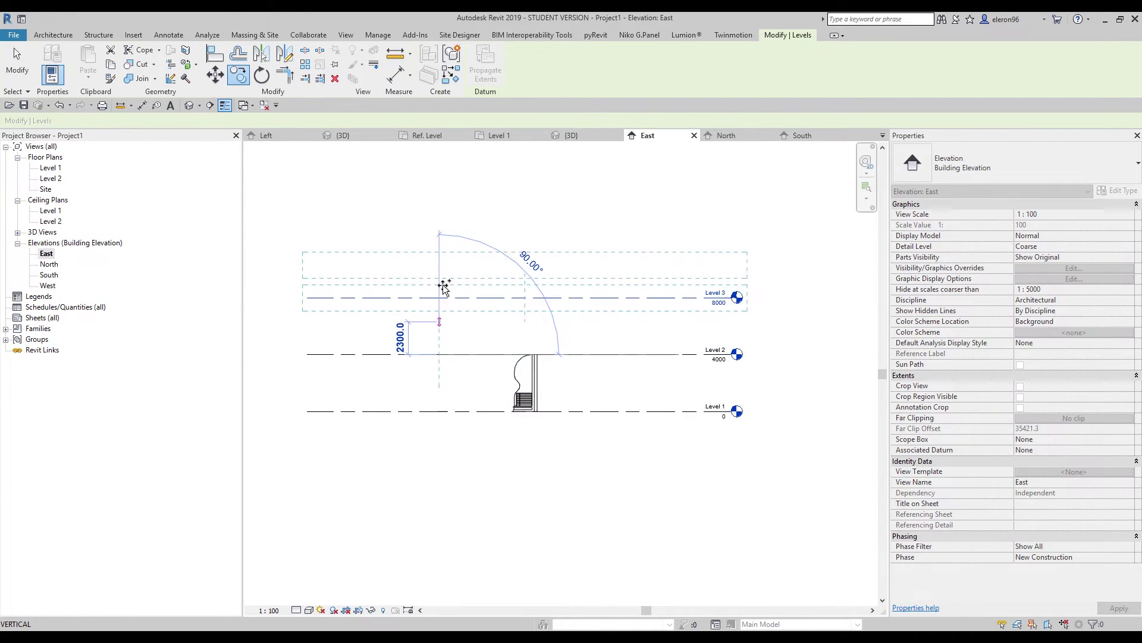
{"action": "left_click", "coordinate": [440, 298]}
{"action": "left_click", "coordinate": [440, 240]}
{"action": "left_click", "coordinate": [445, 184]}
{"action": "middle_click_drag", "start_coordinate": [446, 184], "coordinate": [432, 285]}
{"action": "key", "text": "Escape"}
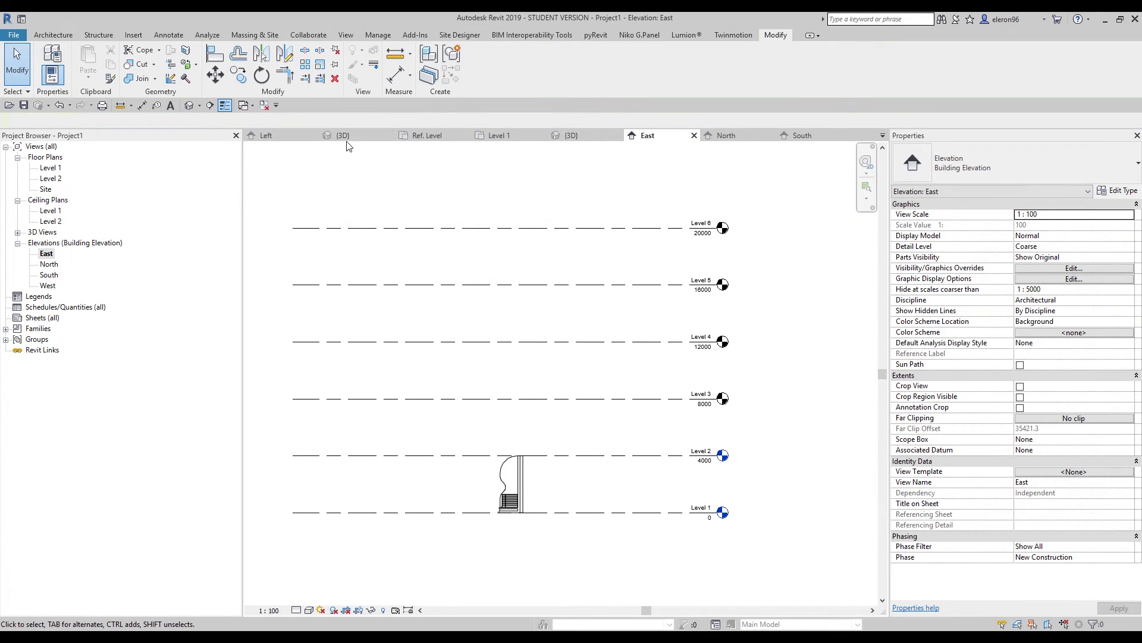
Step: Copy the entire balcony module in the 3D view and paste it aligned to Levels 2 through 6
{"action": "left_click", "coordinate": [191, 105]}
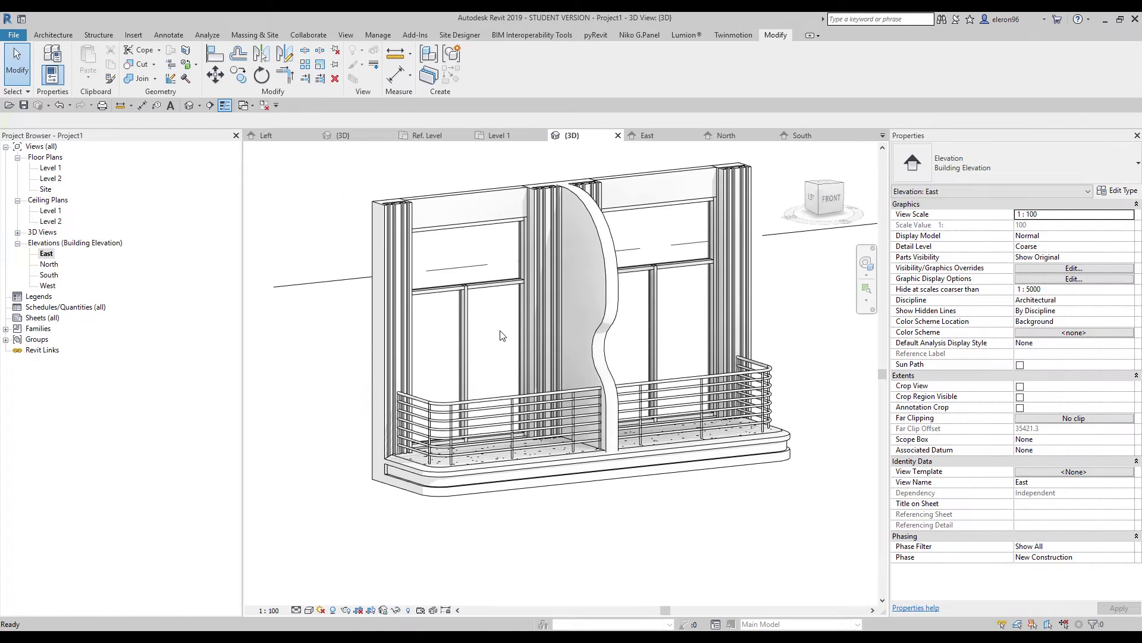
{"action": "scroll", "coordinate": [476, 333], "scroll_direction": "down", "scroll_amount": 5}
{"action": "middle_click_drag", "start_coordinate": [464, 322], "coordinate": [417, 298], "text": "shift"}
{"action": "left_click_drag", "start_coordinate": [398, 279], "coordinate": [612, 498]}
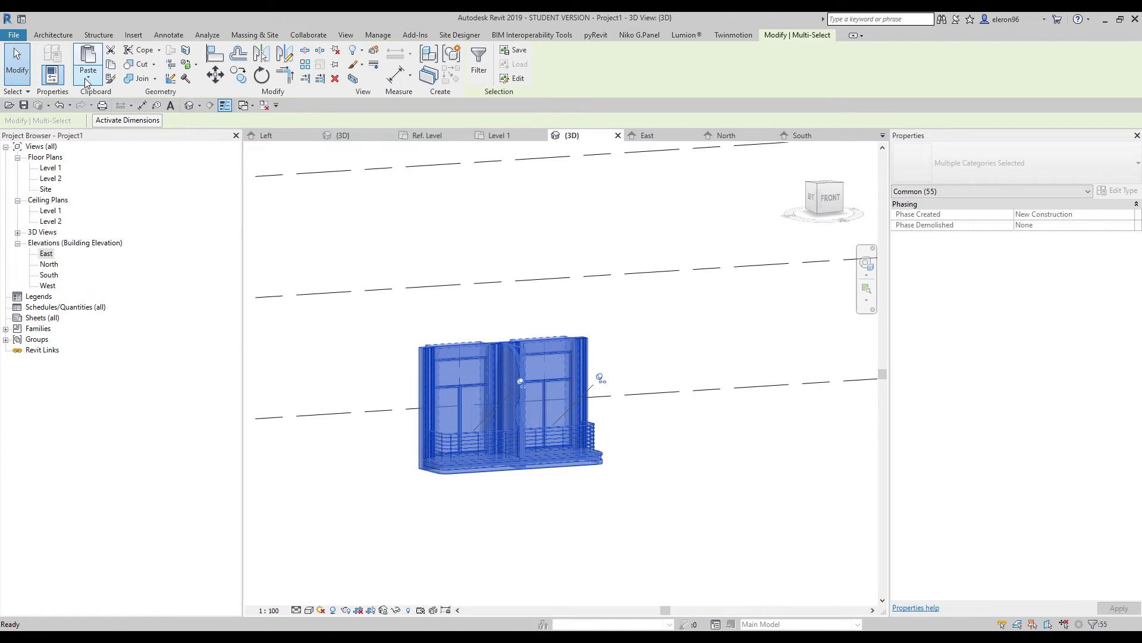
{"action": "left_click", "coordinate": [87, 81]}
{"action": "left_click", "coordinate": [104, 122]}
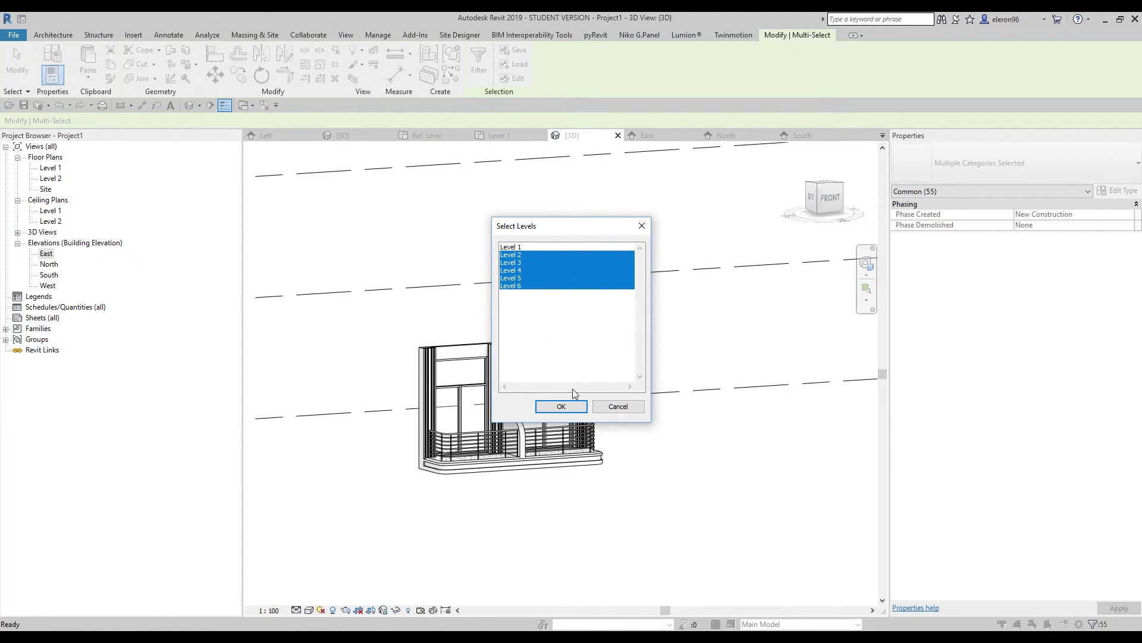
{"action": "left_click", "coordinate": [570, 407]}
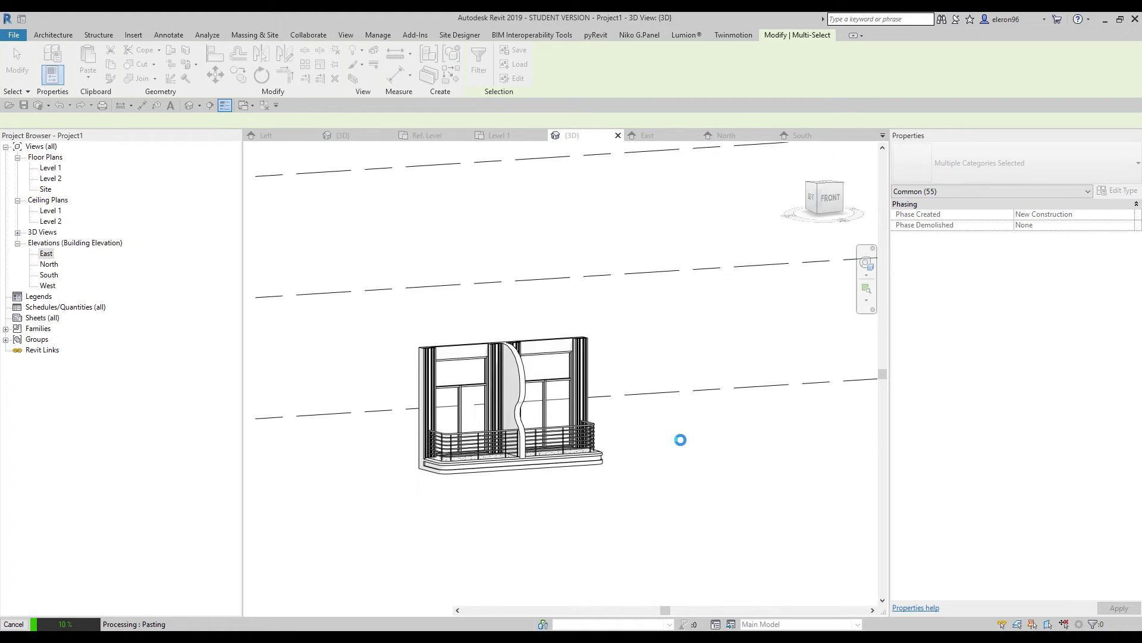
Step: Examine the stacked balconies from several sides, checking how the dividing walls meet the slab edges above and below
{"action": "left_click", "coordinate": [727, 472]}
{"action": "middle_click_drag", "start_coordinate": [727, 473], "coordinate": [541, 424], "text": "shift"}
{"action": "scroll", "coordinate": [542, 424], "scroll_direction": "up", "scroll_amount": 3}
{"action": "scroll", "coordinate": [542, 425], "scroll_direction": "up", "scroll_amount": 2}
{"action": "left_click", "coordinate": [569, 349]}
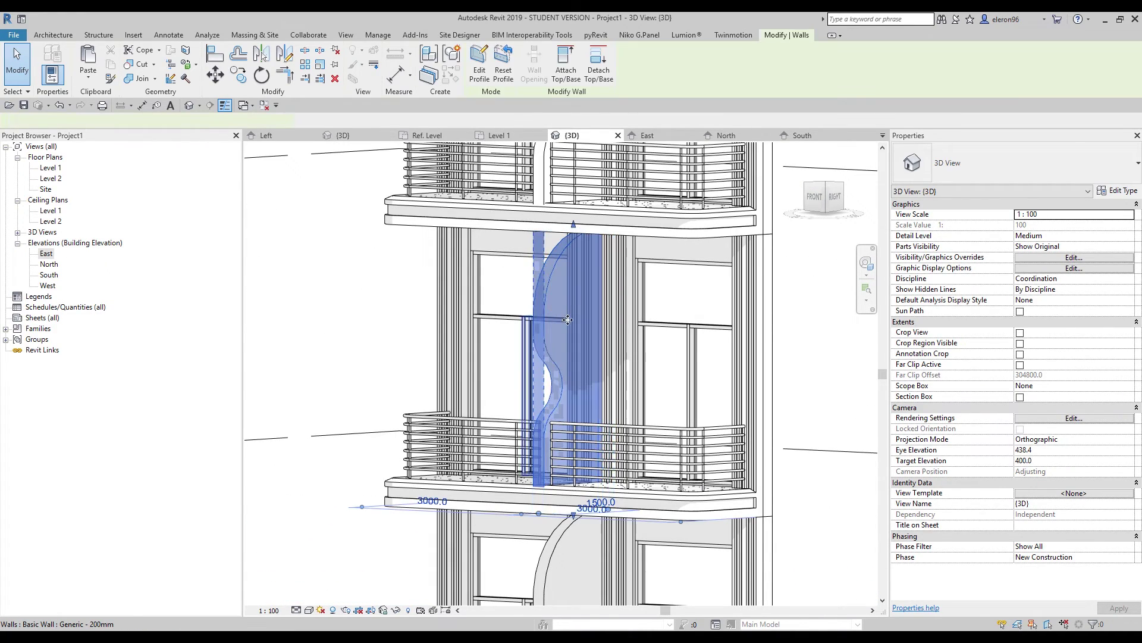
{"action": "middle_click_drag", "start_coordinate": [576, 379], "coordinate": [535, 410]}
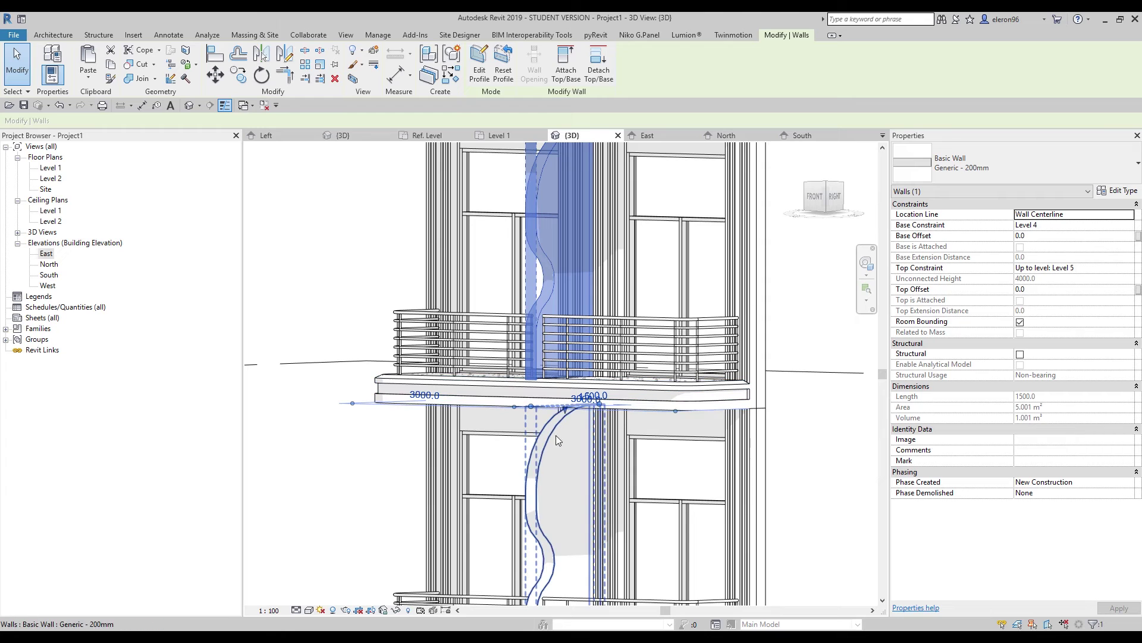
{"action": "scroll", "coordinate": [535, 329], "scroll_direction": "down", "scroll_amount": 3}
{"action": "middle_click_drag", "start_coordinate": [514, 382], "coordinate": [592, 398], "text": "shift"}
{"action": "scroll", "coordinate": [666, 362], "scroll_direction": "down", "scroll_amount": 3}
{"action": "scroll", "coordinate": [714, 477], "scroll_direction": "up", "scroll_amount": 6}
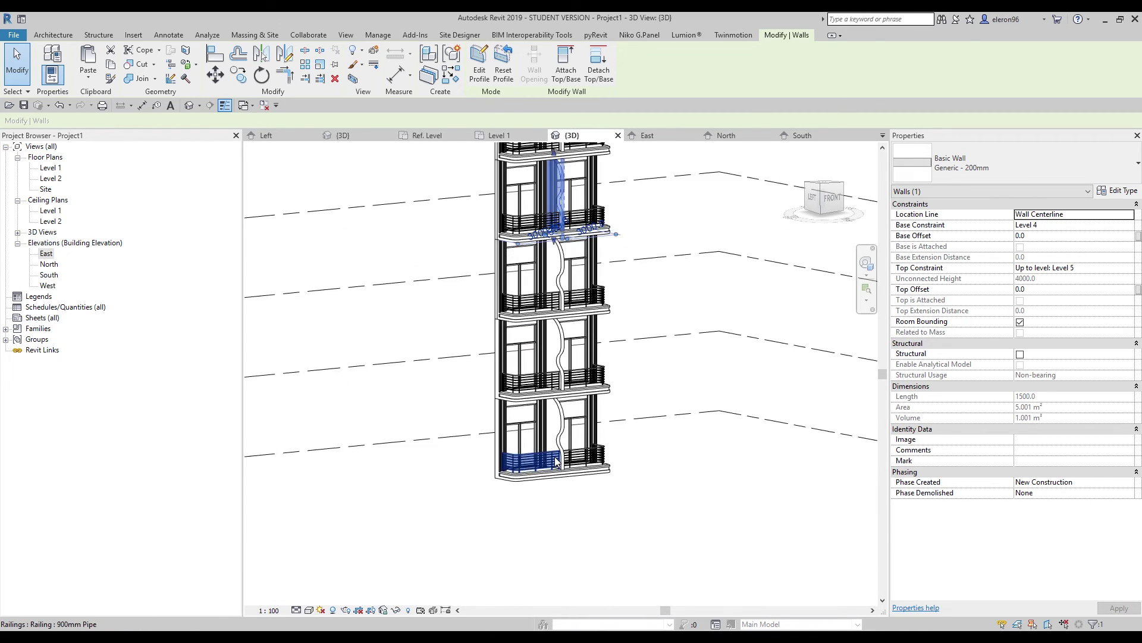
{"action": "left_click", "coordinate": [713, 477]}
{"action": "middle_click_drag", "start_coordinate": [713, 477], "coordinate": [464, 452], "text": "shift"}
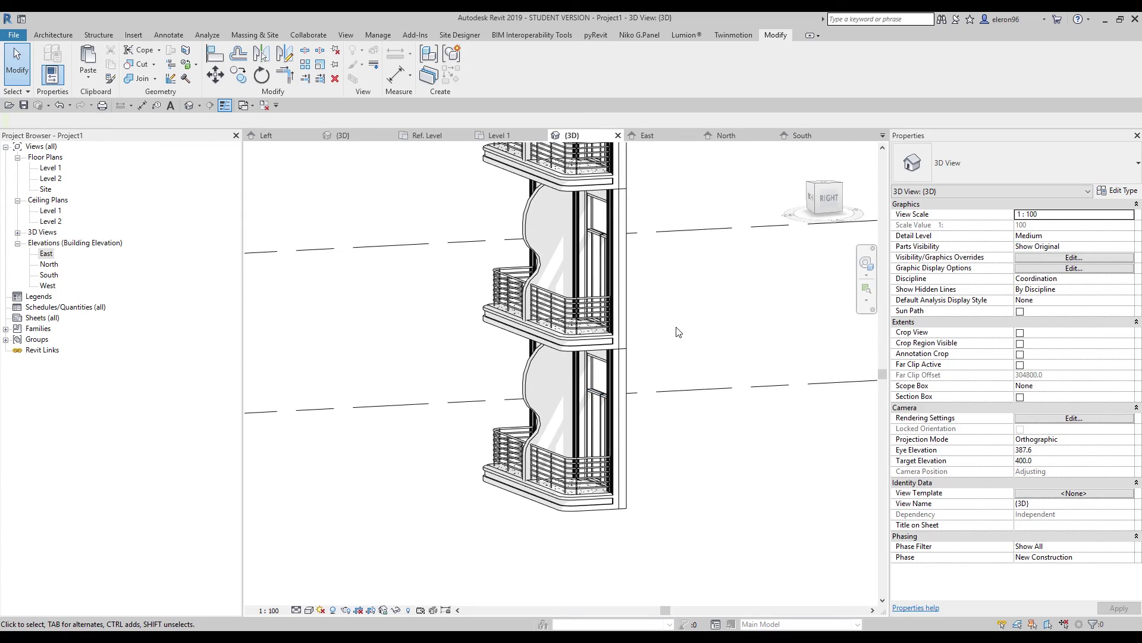
Step: Select the left Level 1 balcony floor from below and examine how it sits within the slab edge and the stacked balconies
{"action": "middle_click_drag", "start_coordinate": [633, 336], "coordinate": [461, 319], "text": "shift"}
{"action": "scroll", "coordinate": [462, 319], "scroll_direction": "up", "scroll_amount": 3}
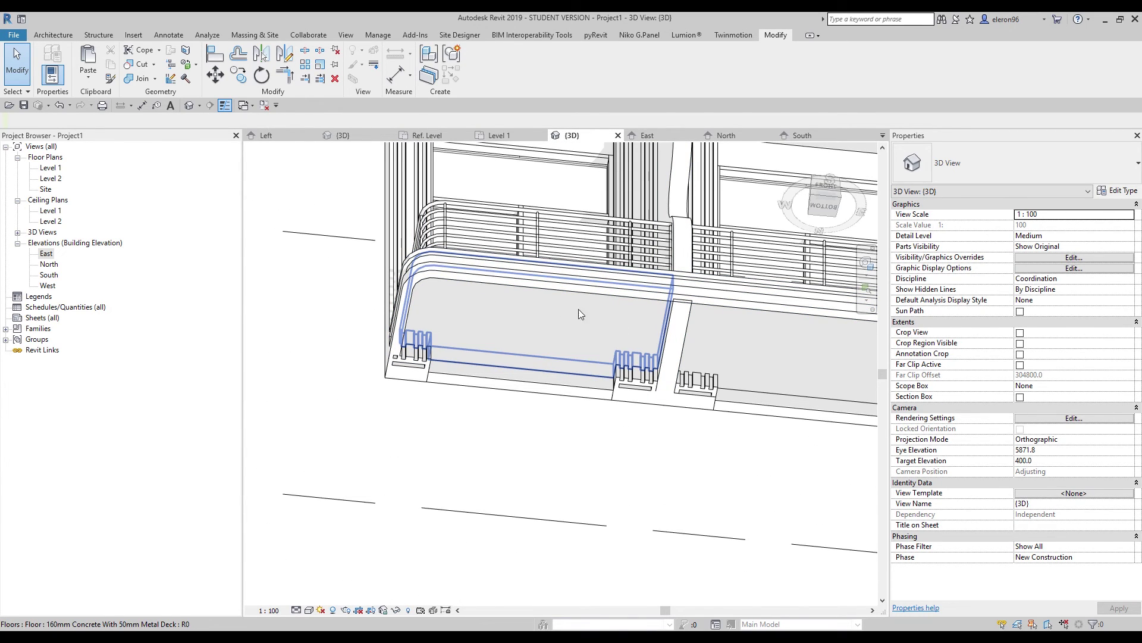
{"action": "left_click", "coordinate": [526, 339]}
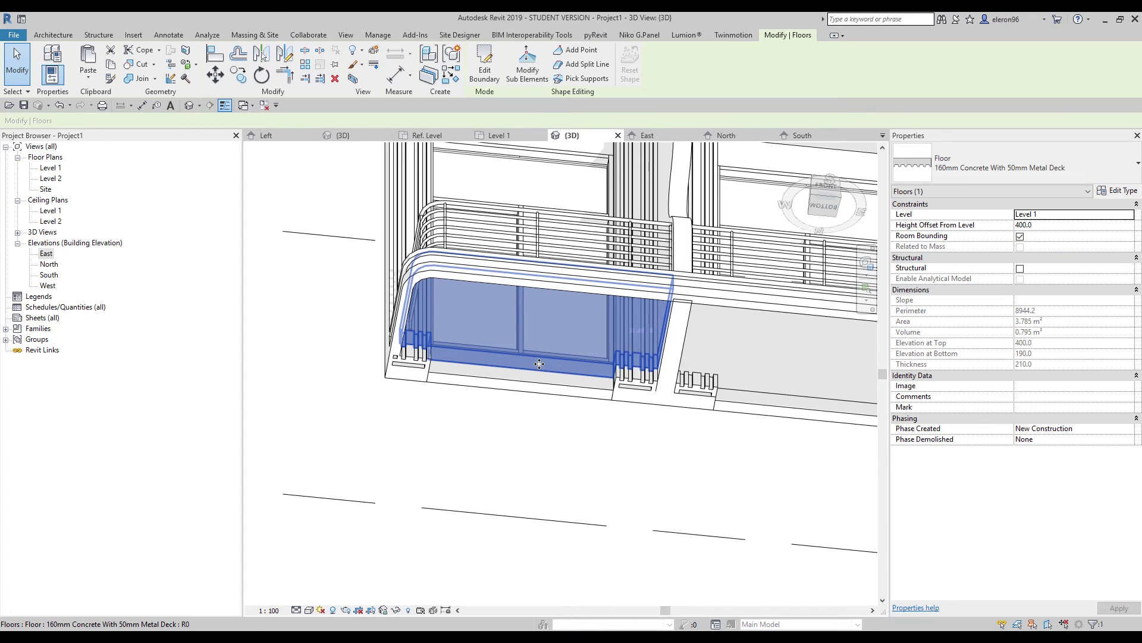
{"action": "middle_click_drag", "start_coordinate": [340, 541], "coordinate": [523, 454], "text": "shift"}
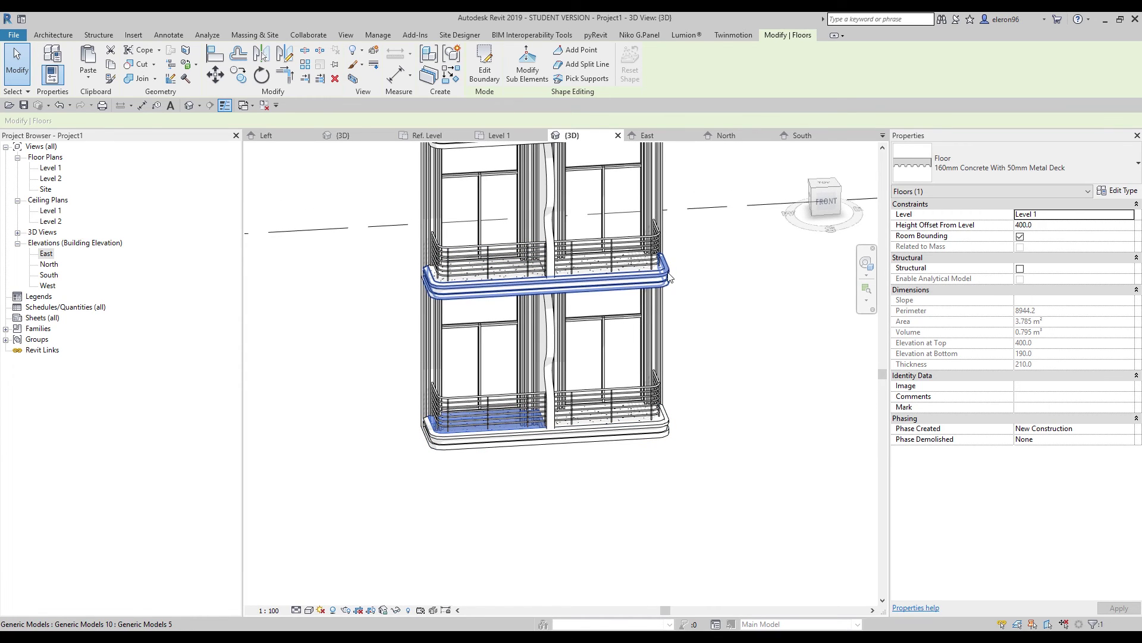
{"action": "scroll", "coordinate": [637, 438], "scroll_direction": "down", "scroll_amount": 4}
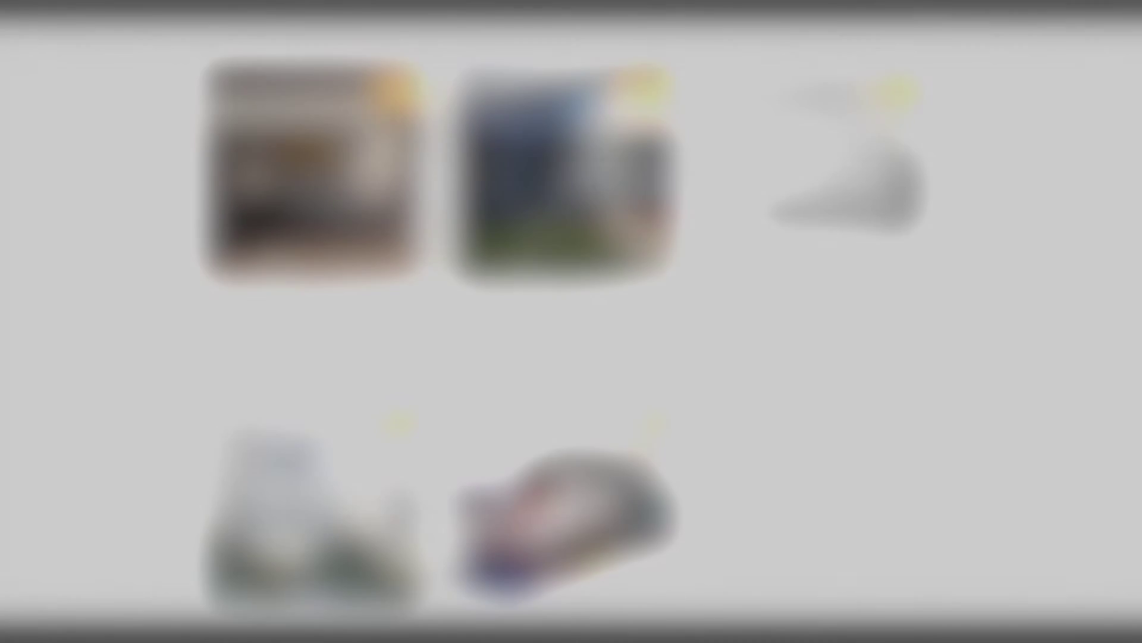
{"action": "scroll", "coordinate": [606, 622], "scroll_direction": "up", "scroll_amount": 10}
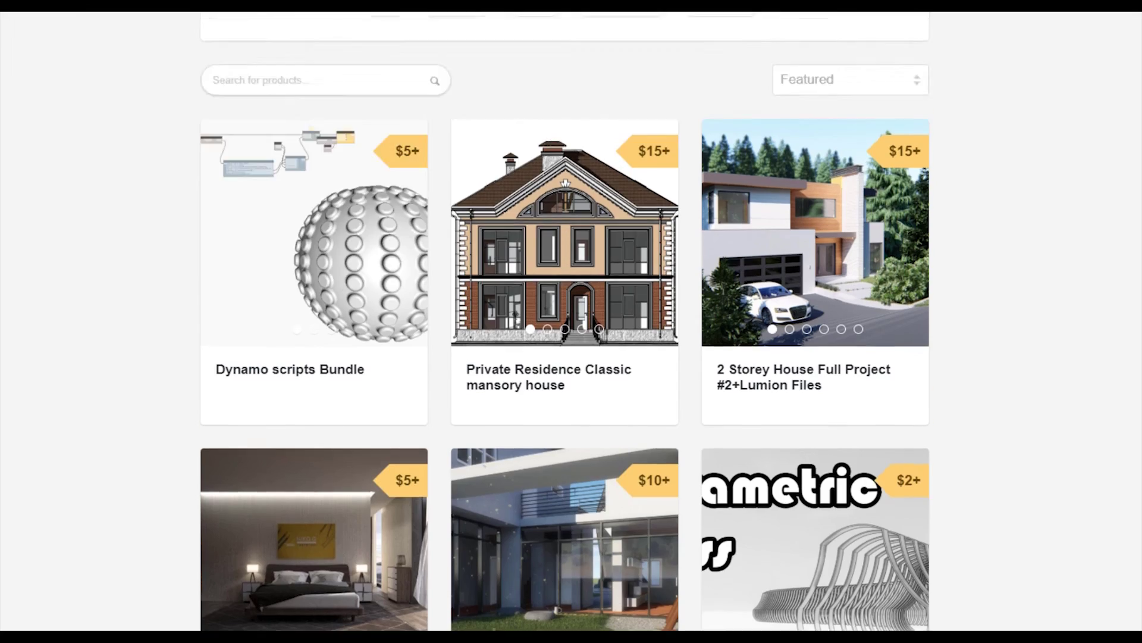
{"action": "scroll", "coordinate": [606, 622], "scroll_direction": "down", "scroll_amount": 3}
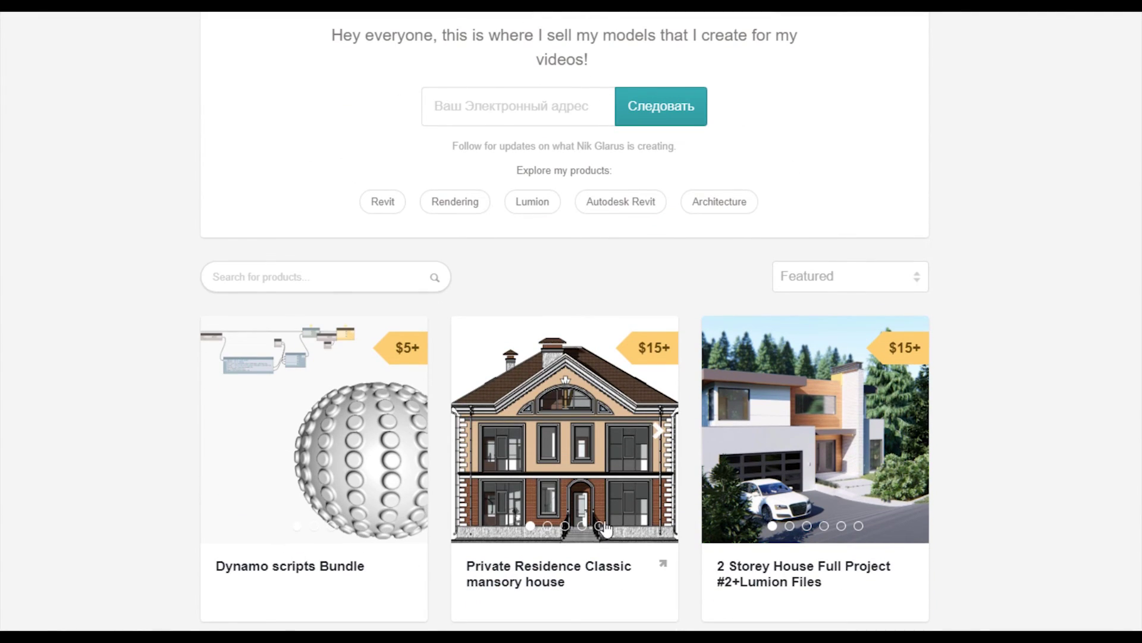
{"action": "scroll", "coordinate": [569, 454], "scroll_direction": "down", "scroll_amount": 6}
{"action": "scroll", "coordinate": [701, 421], "scroll_direction": "up", "scroll_amount": 3}
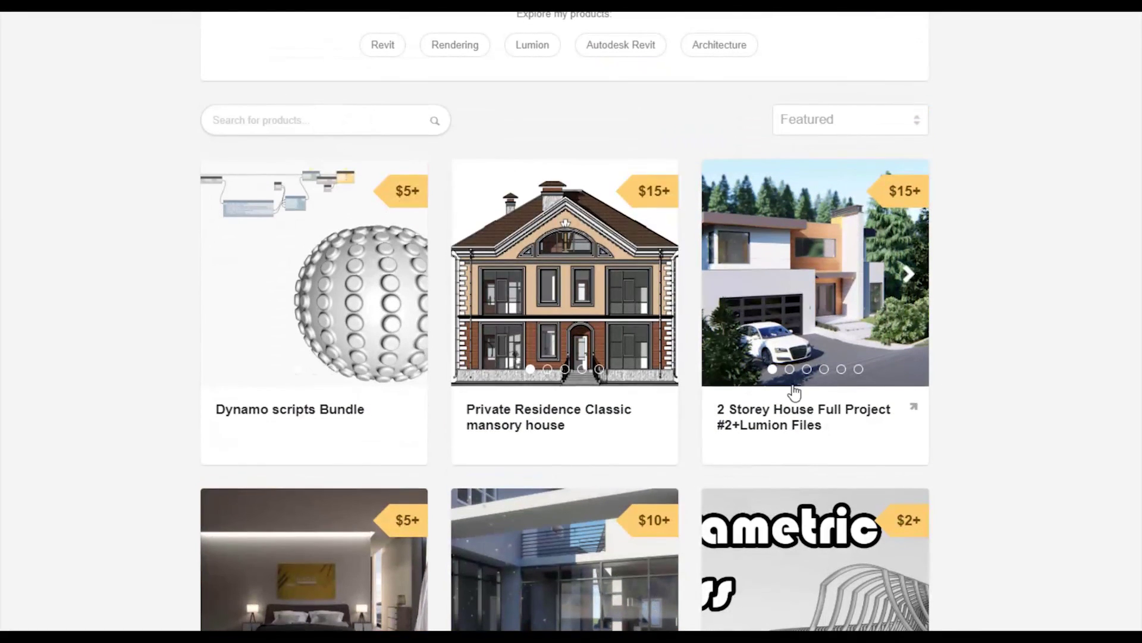
{"action": "scroll", "coordinate": [1017, 430], "scroll_direction": "up", "scroll_amount": 5}
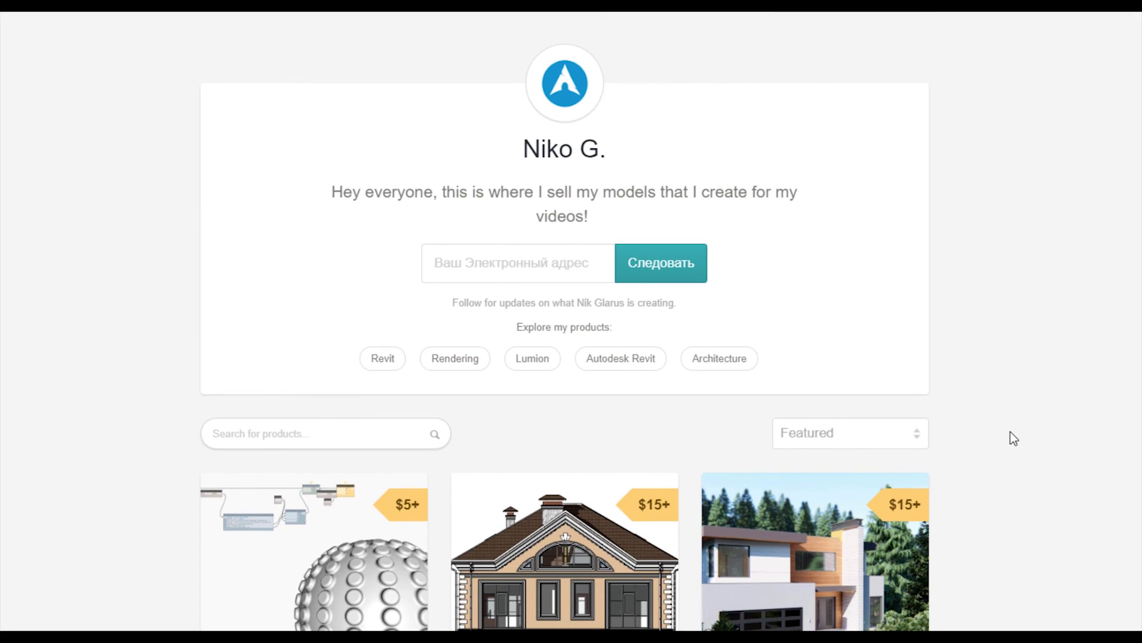
{"action": "scroll", "coordinate": [1010, 432], "scroll_direction": "down", "scroll_amount": 5}
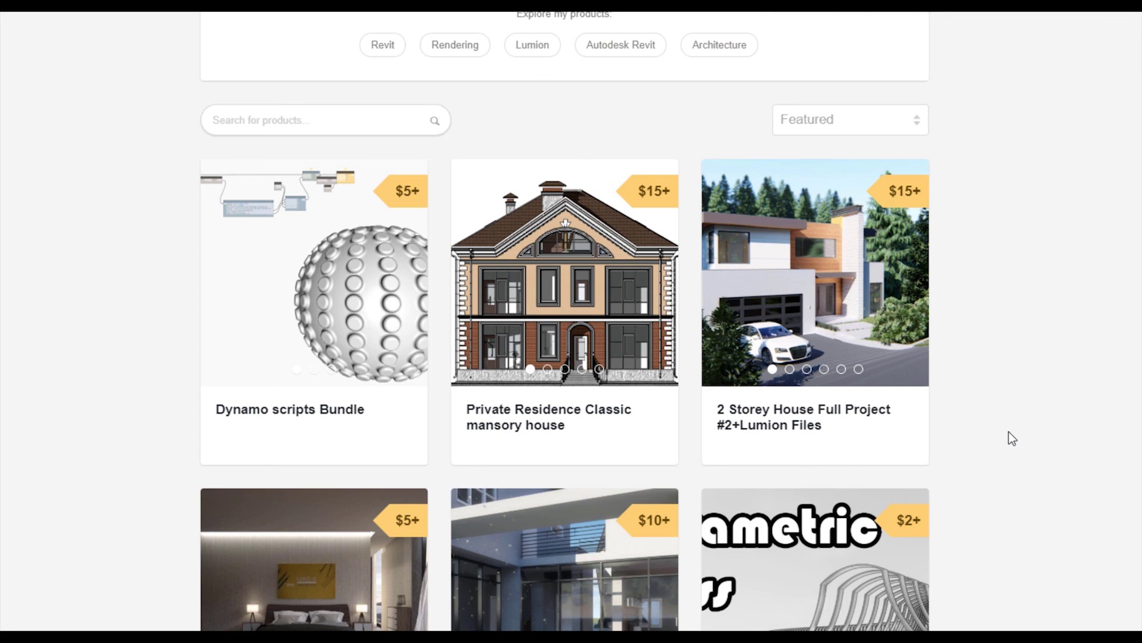
{"action": "scroll", "coordinate": [1009, 438], "scroll_direction": "down", "scroll_amount": 3}
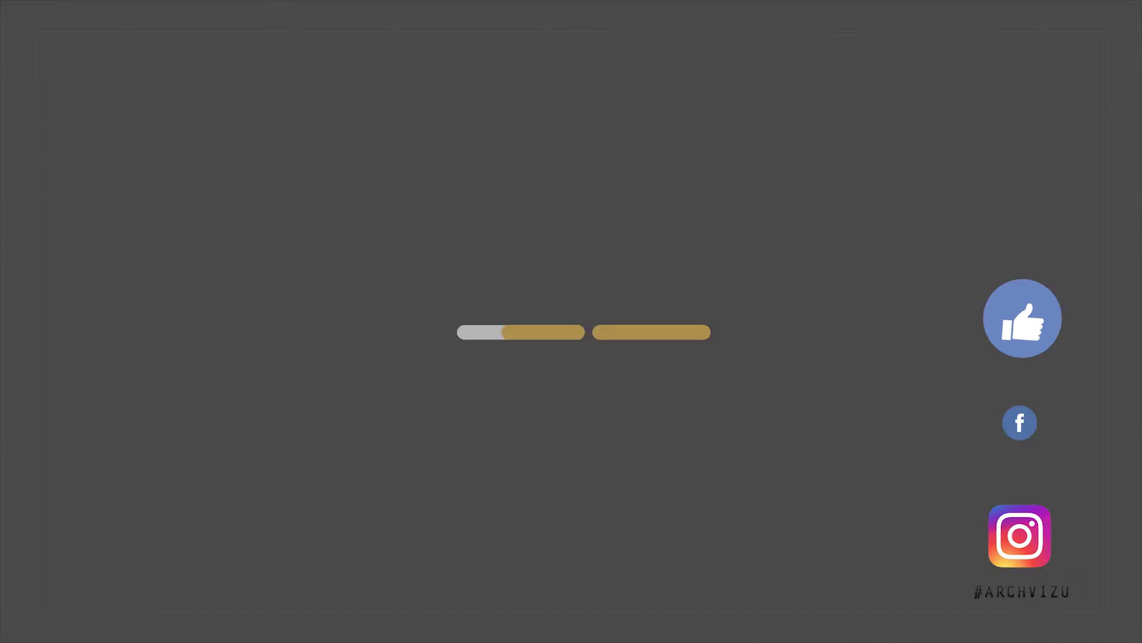